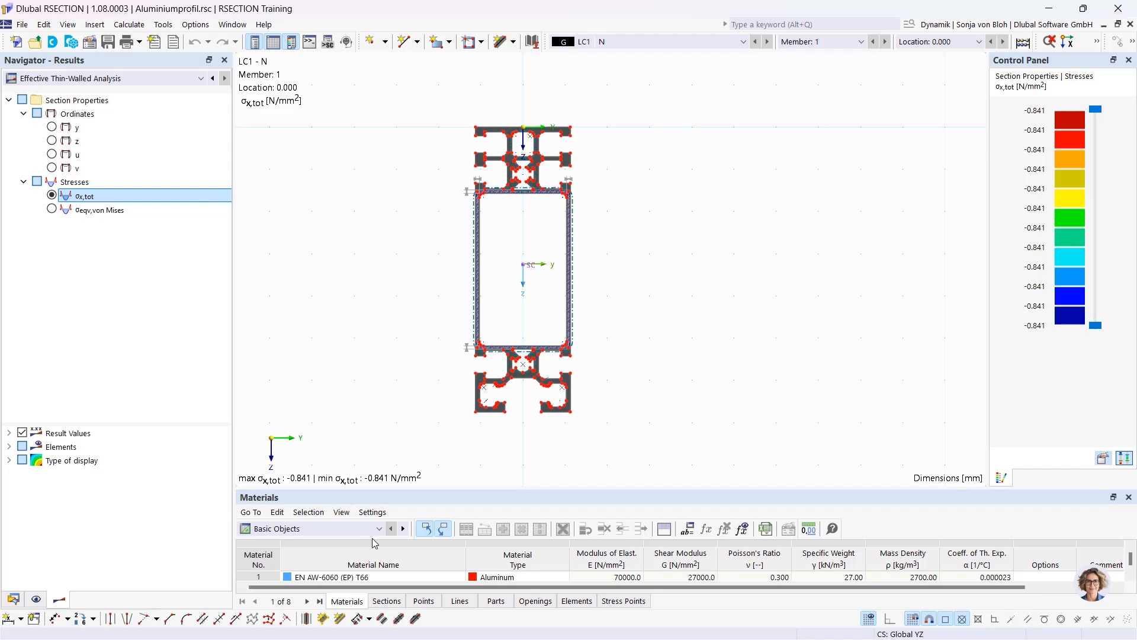
Cycle the Navigator through Data, Display and Results, ending on the Data tree listing the points
click(13, 599)
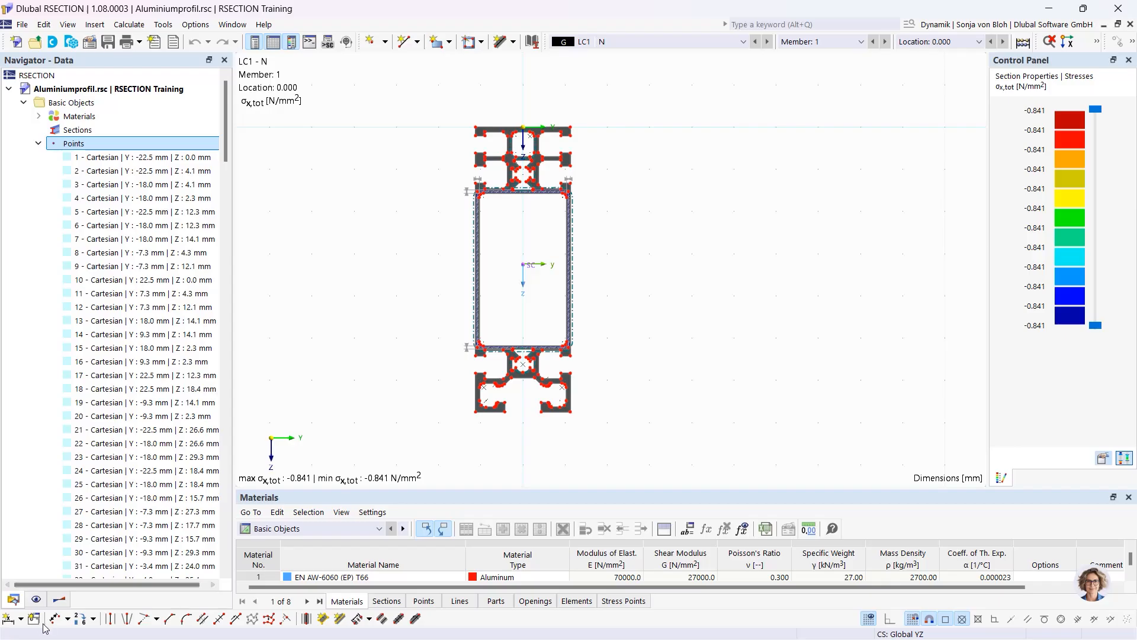
click(36, 599)
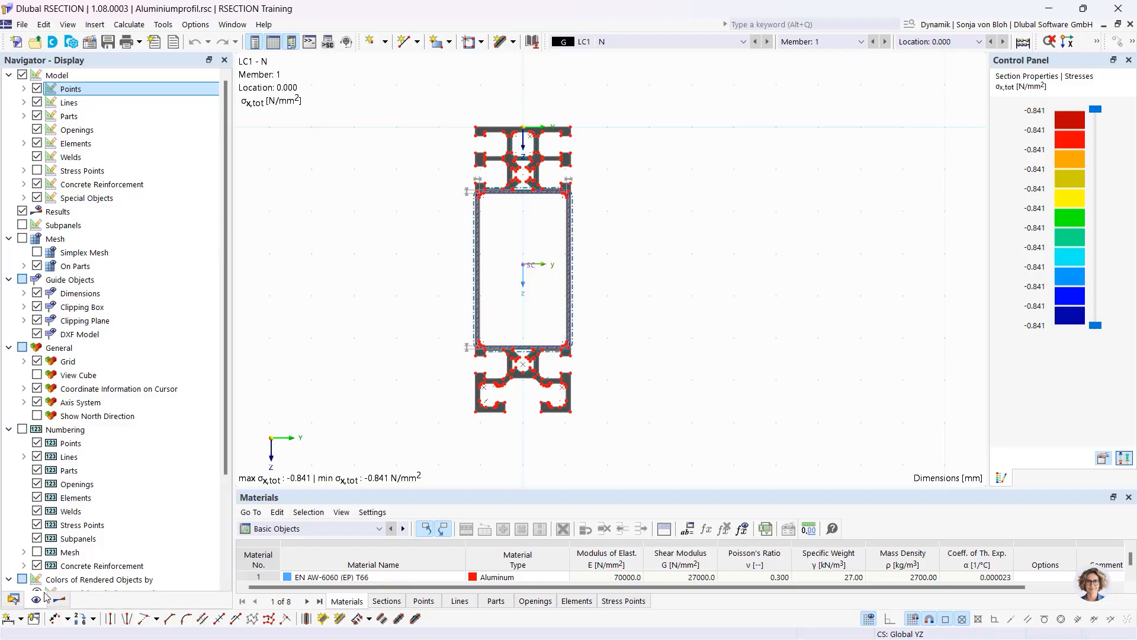
click(60, 600)
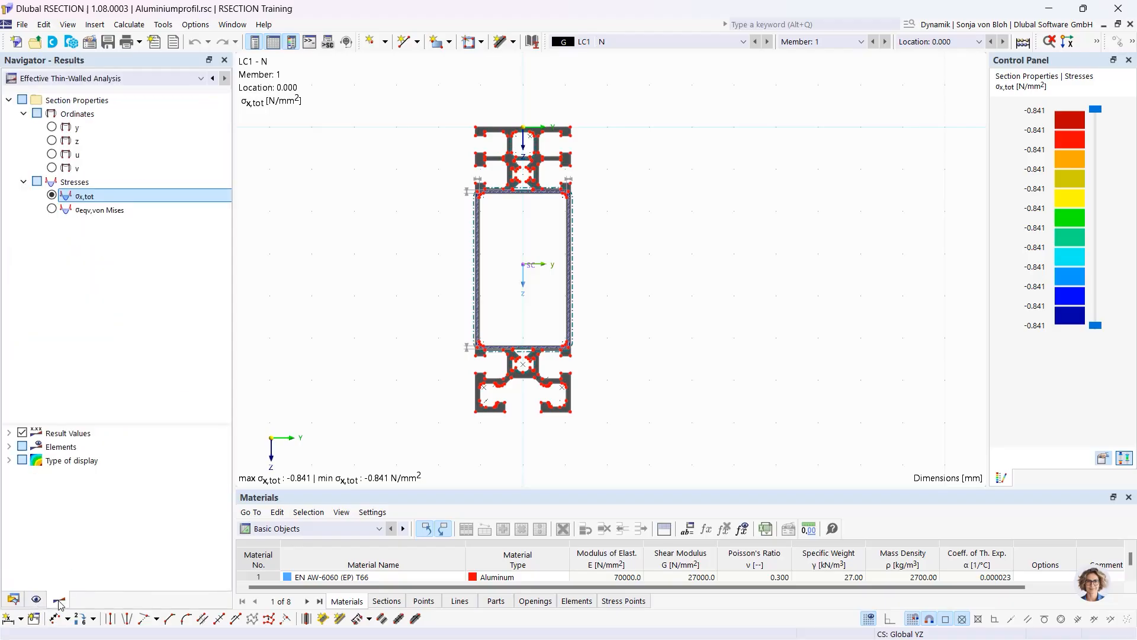
click(13, 598)
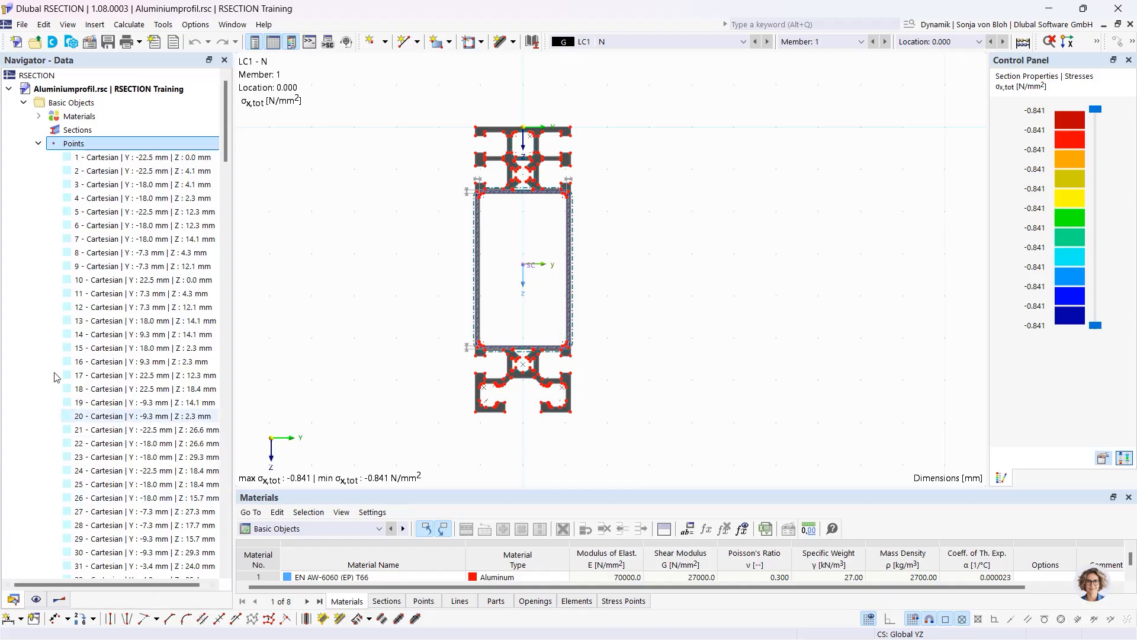
double_click(105, 158)
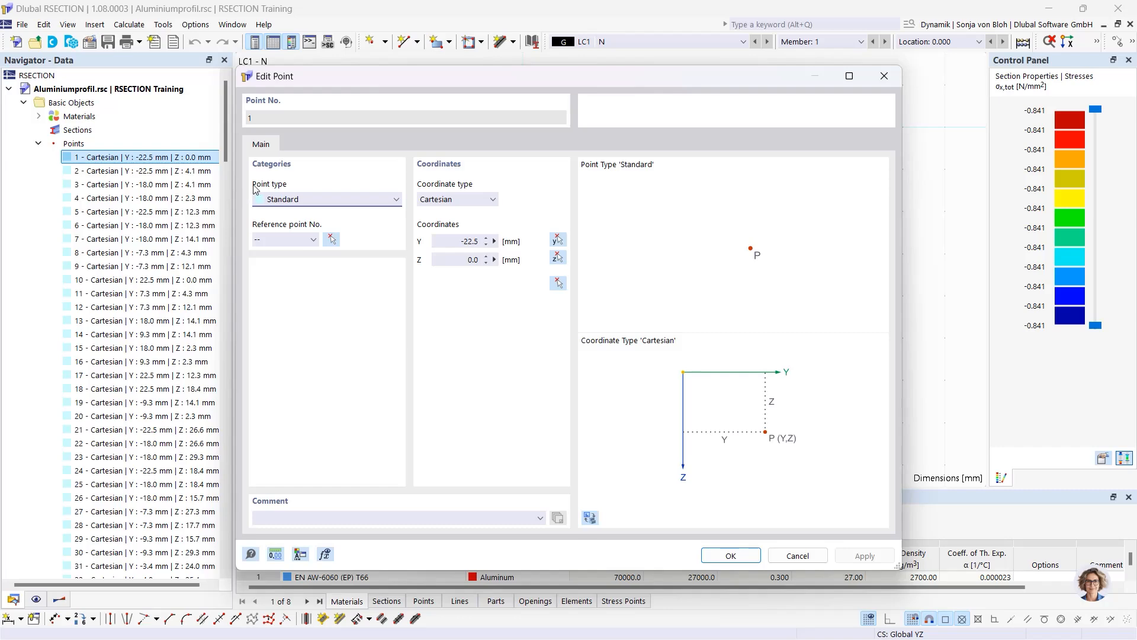
click(885, 76)
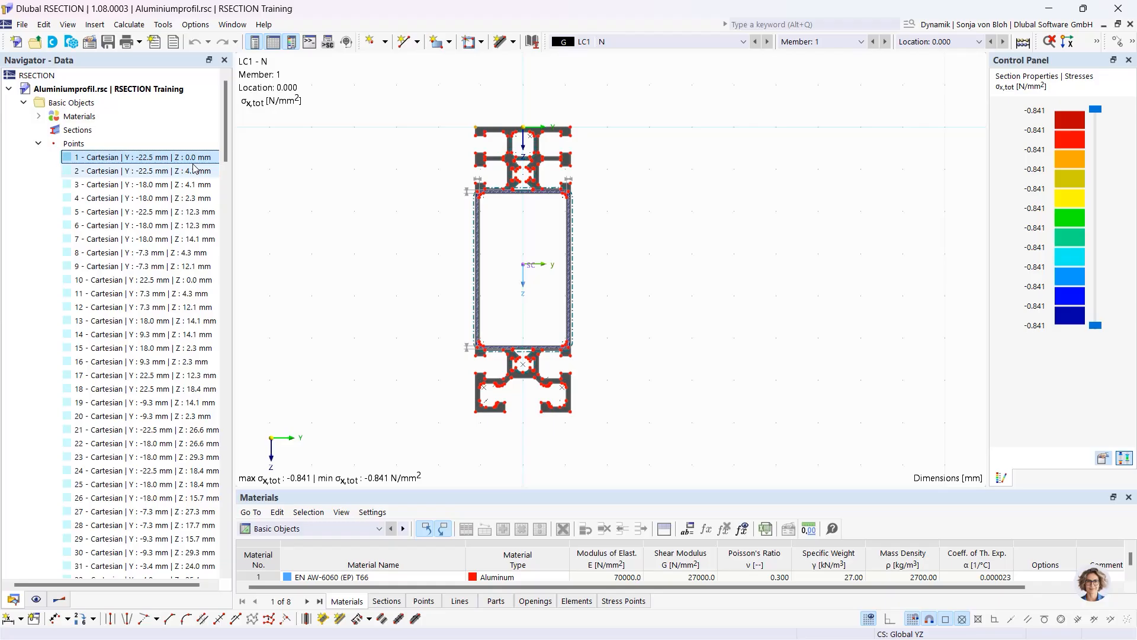
right_click(76, 144)
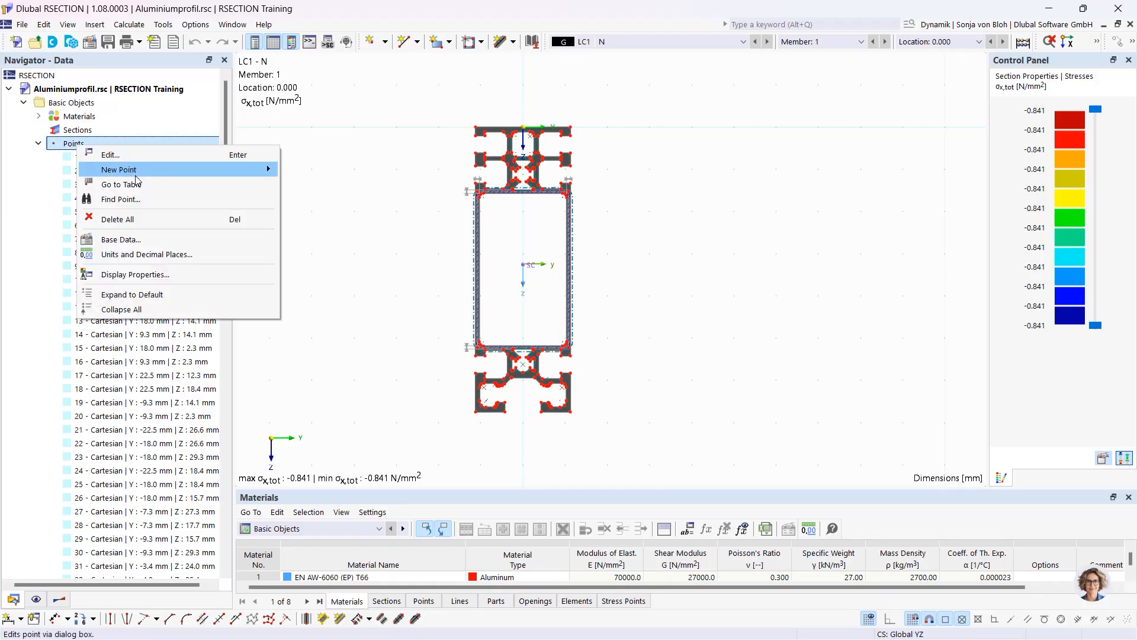
mouse_move(135, 172)
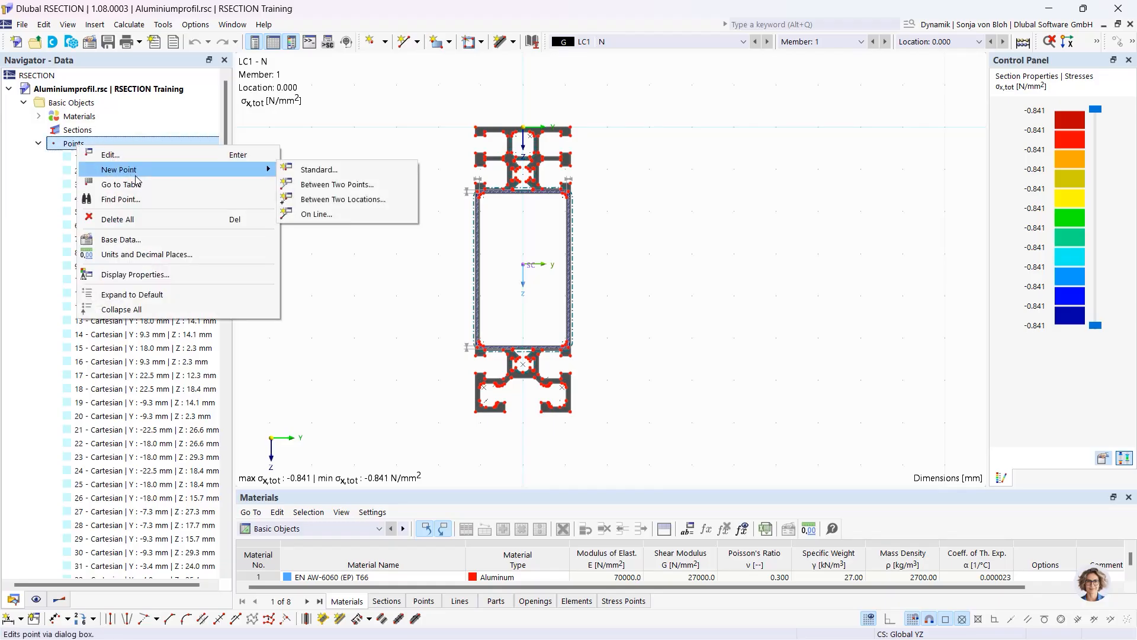
click(306, 170)
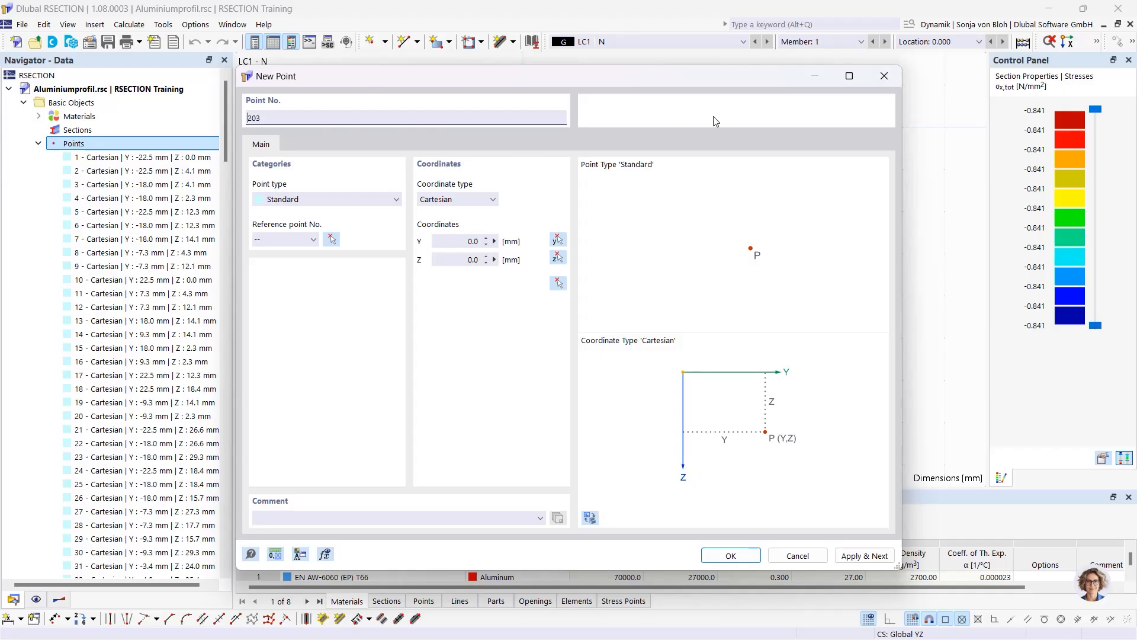
click(885, 76)
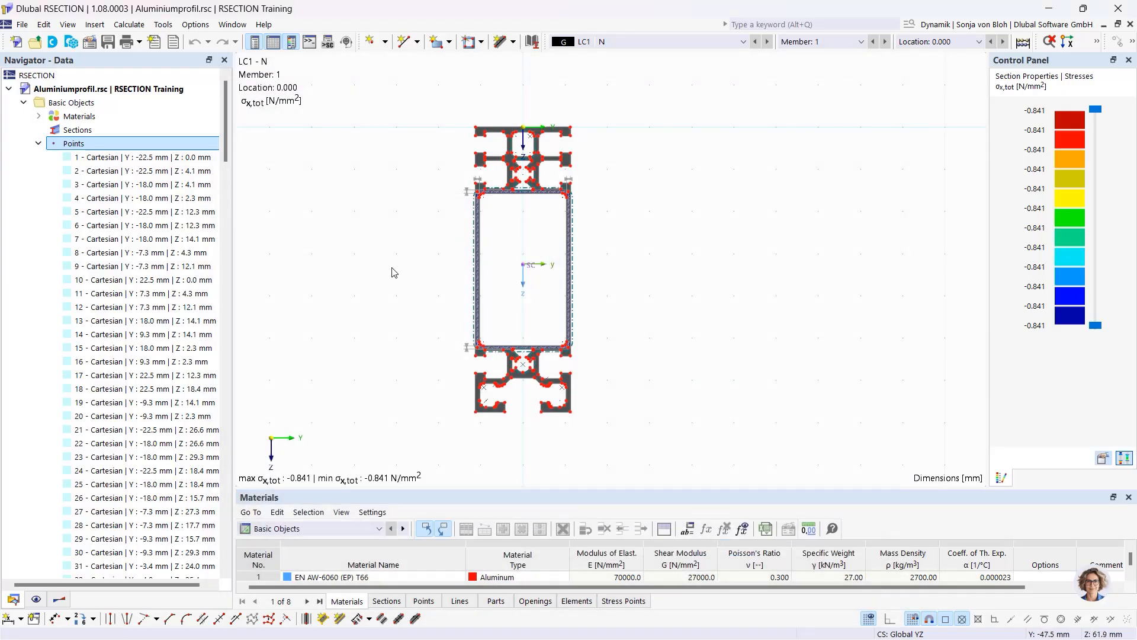
In the Navigator's display settings, hide the section's points and then show them again
click(35, 600)
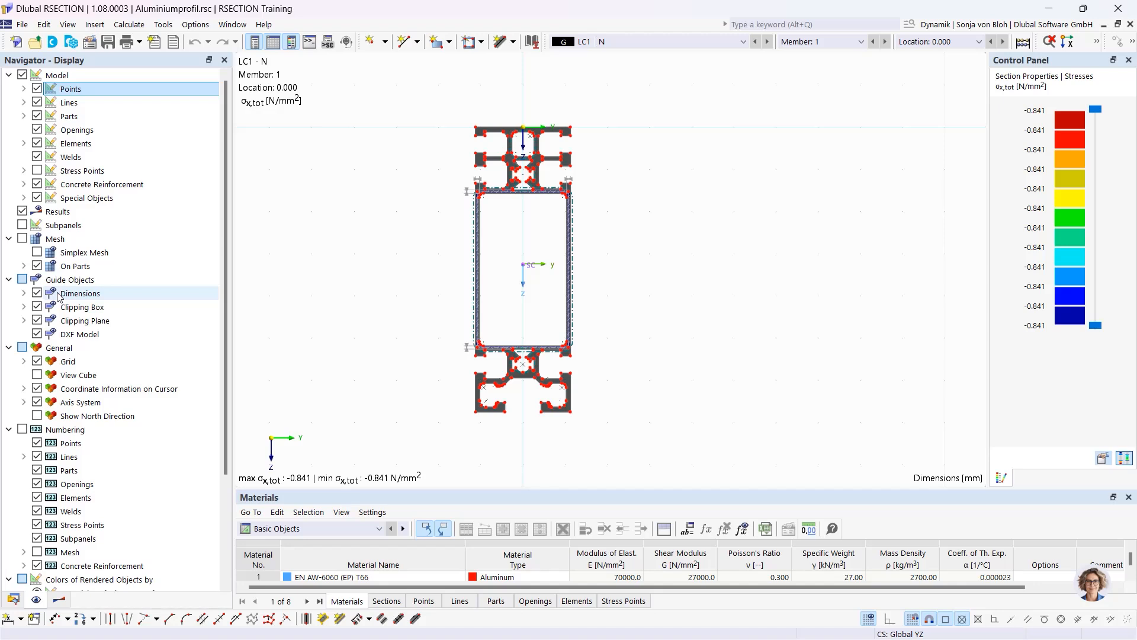
click(36, 89)
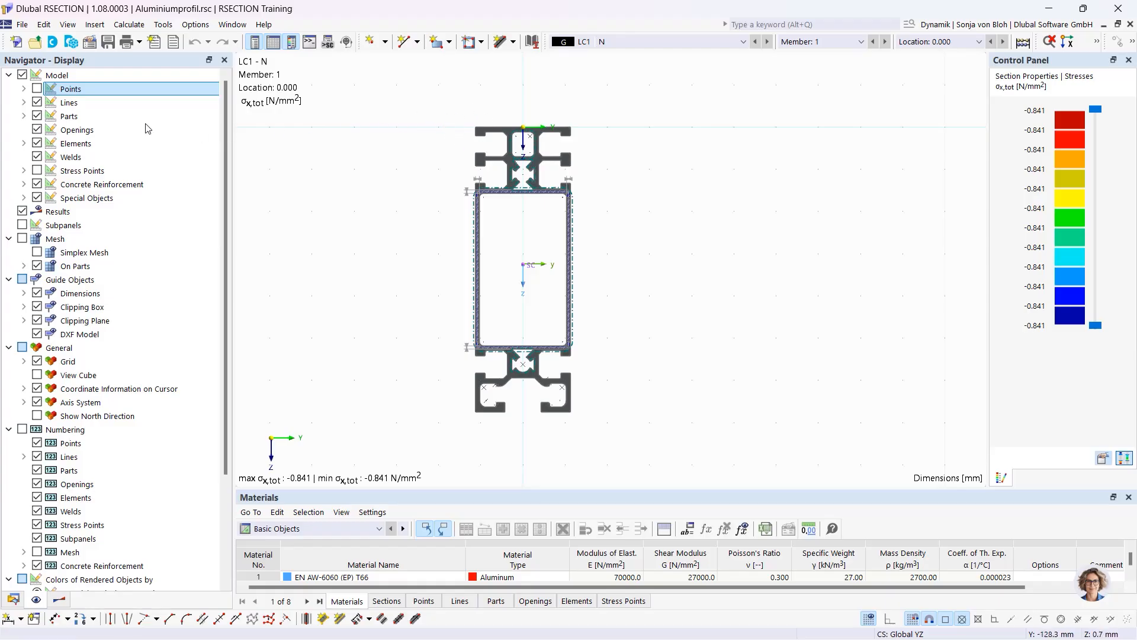
click(37, 89)
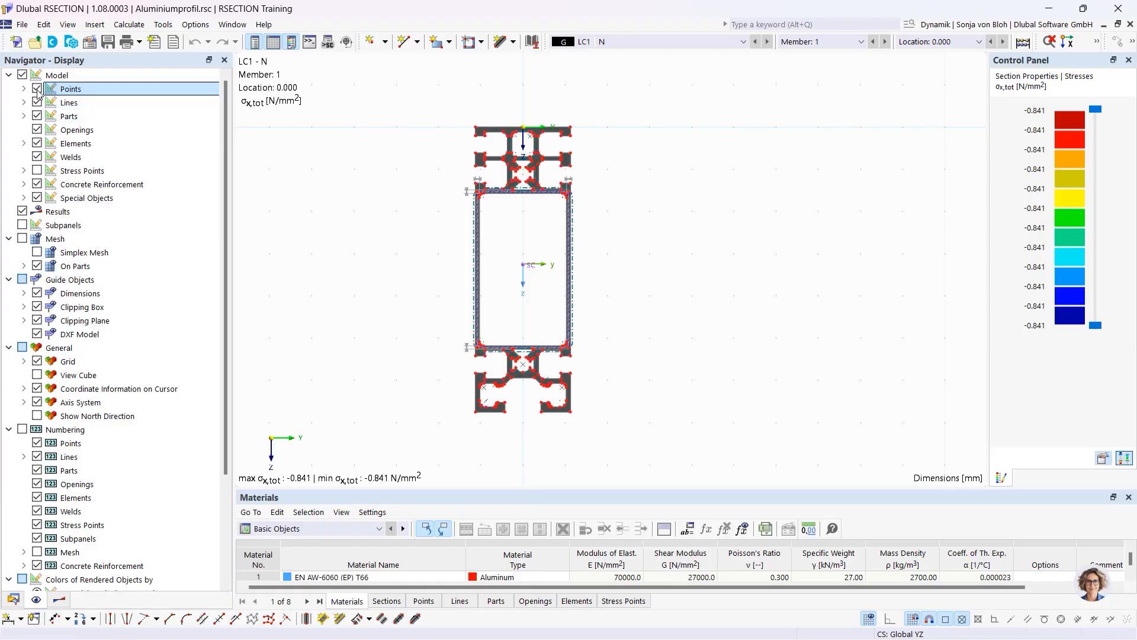
Back in the results tree, plot the y ordinates, then the σx,tot stresses again
click(59, 600)
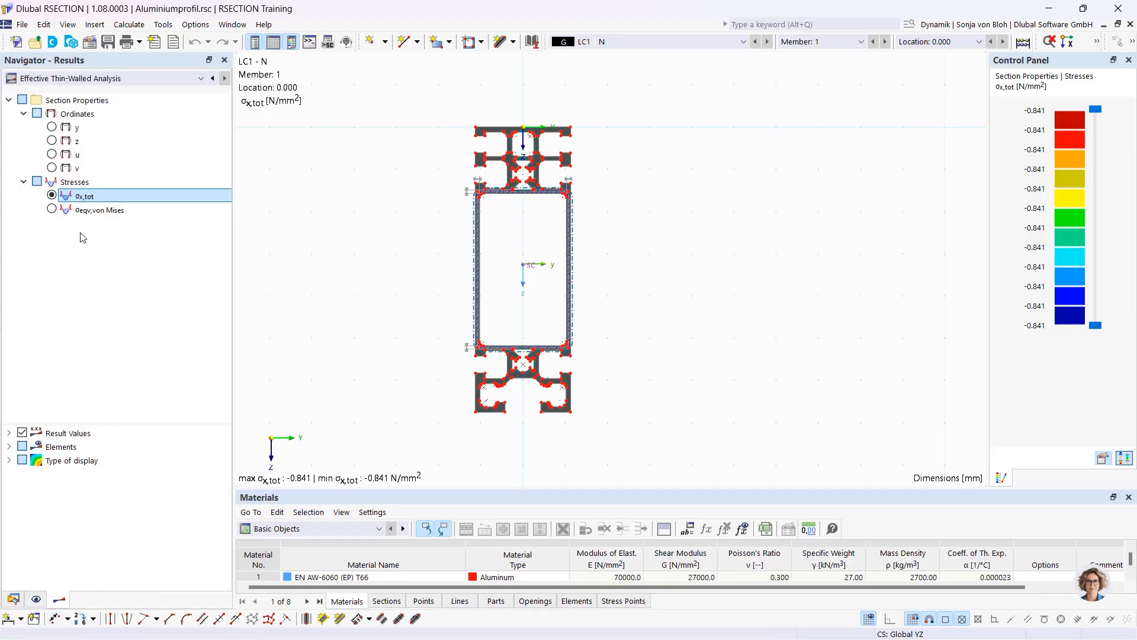
click(52, 127)
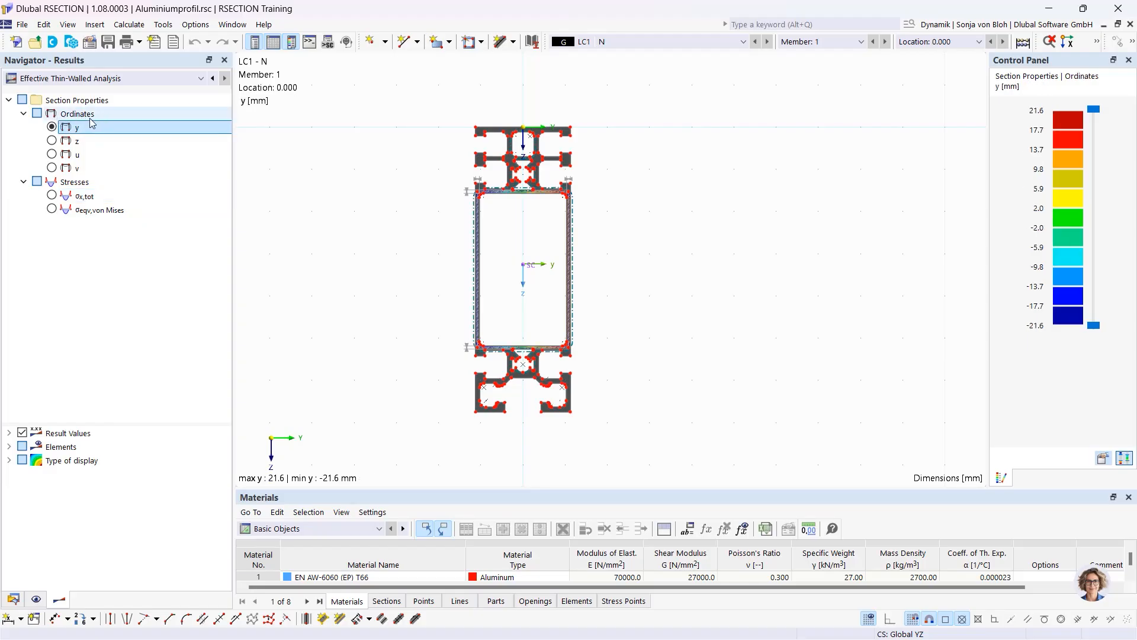
click(52, 195)
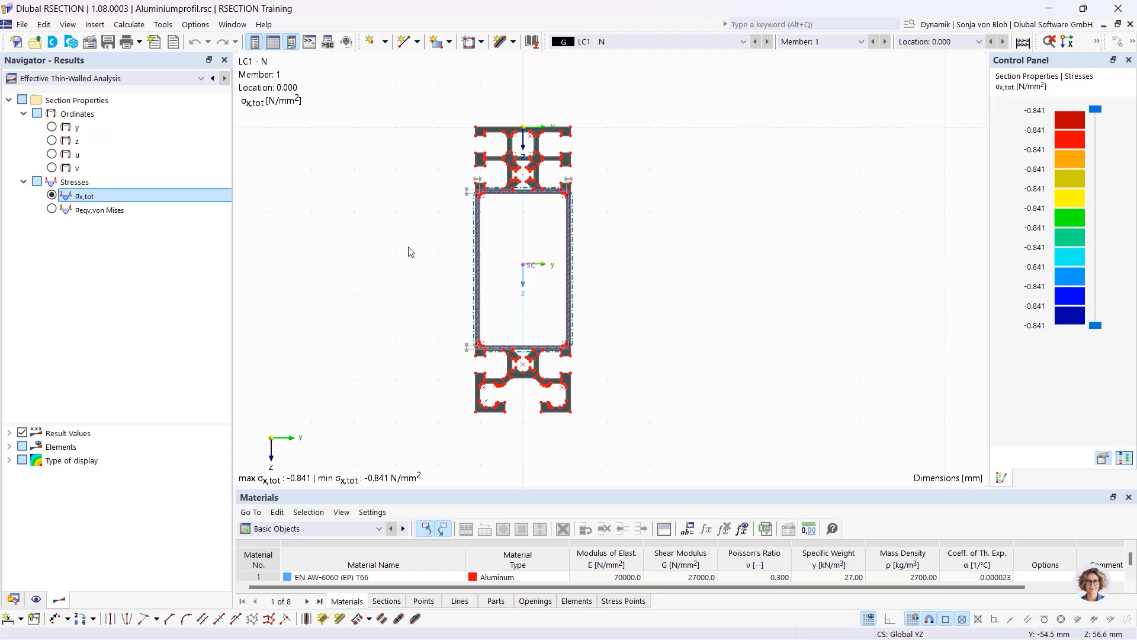
mouse_move(426, 248)
middle_down()
mouse_move(550, 266)
mouse_move(403, 264)
mouse_move(414, 275)
mouse_move(615, 279)
mouse_move(480, 284)
mouse_move(461, 251)
middle_up()
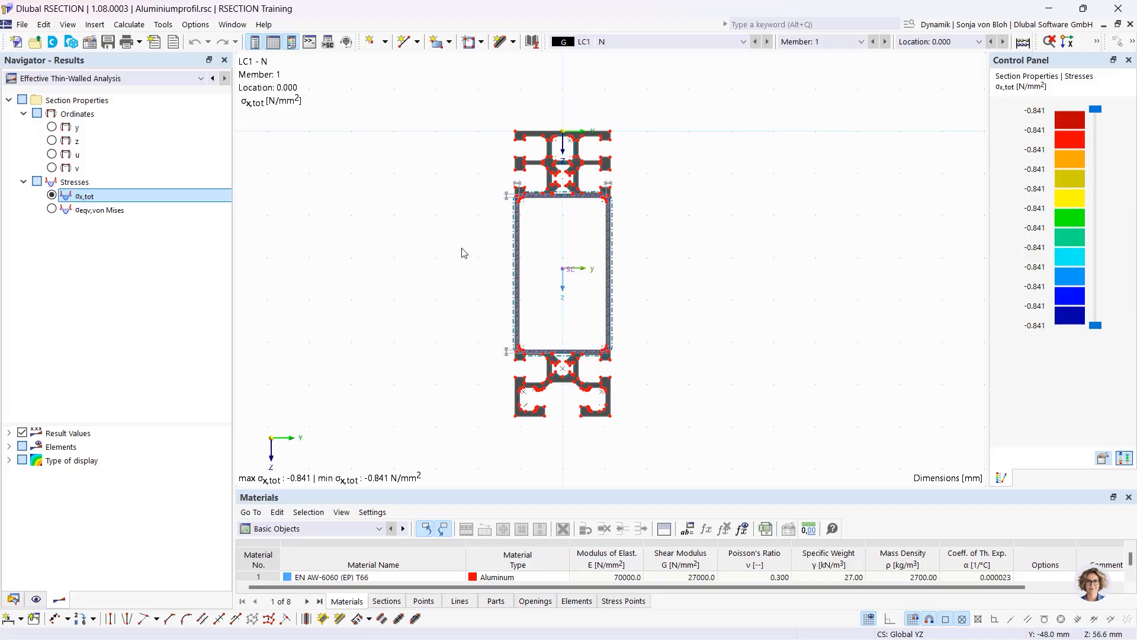
scroll(465, 244, up, 2)
scroll(468, 244, down, 1)
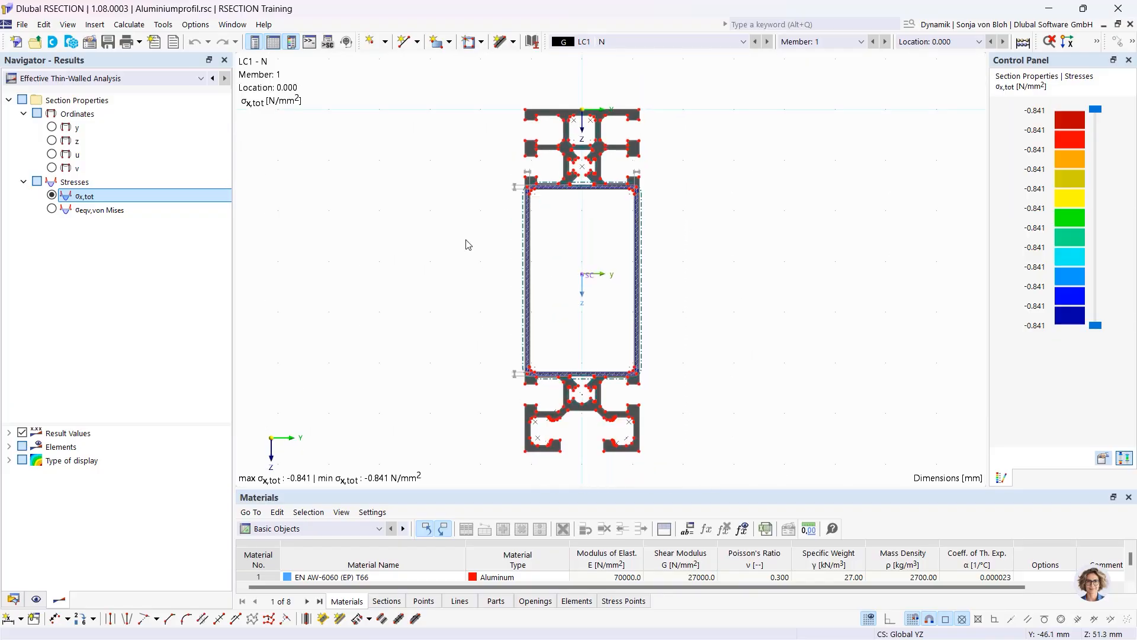
right_click(567, 151)
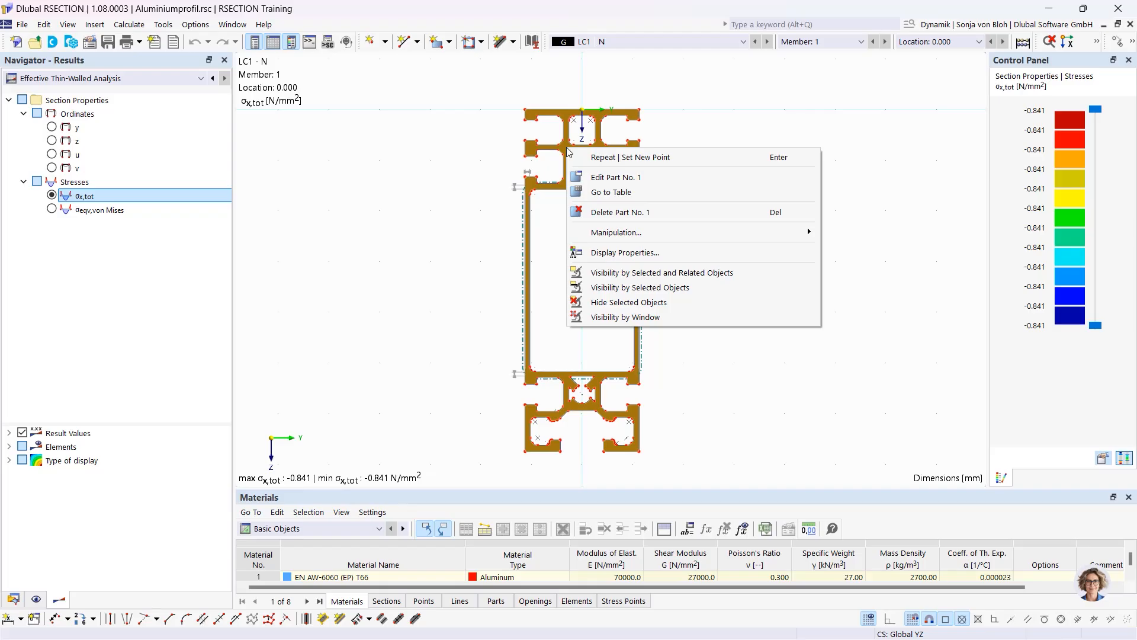
click(477, 147)
scroll(487, 156, up, 2)
scroll(487, 154, up, 1)
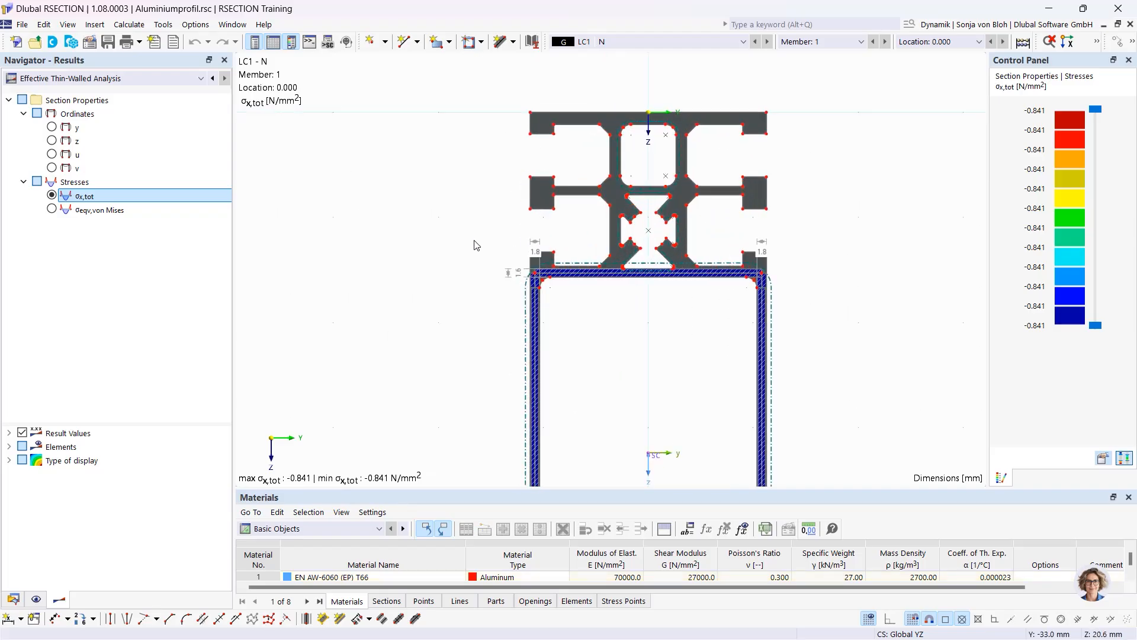
mouse_move(473, 241)
middle_down()
mouse_move(422, 231)
mouse_move(411, 235)
mouse_move(415, 262)
middle_up()
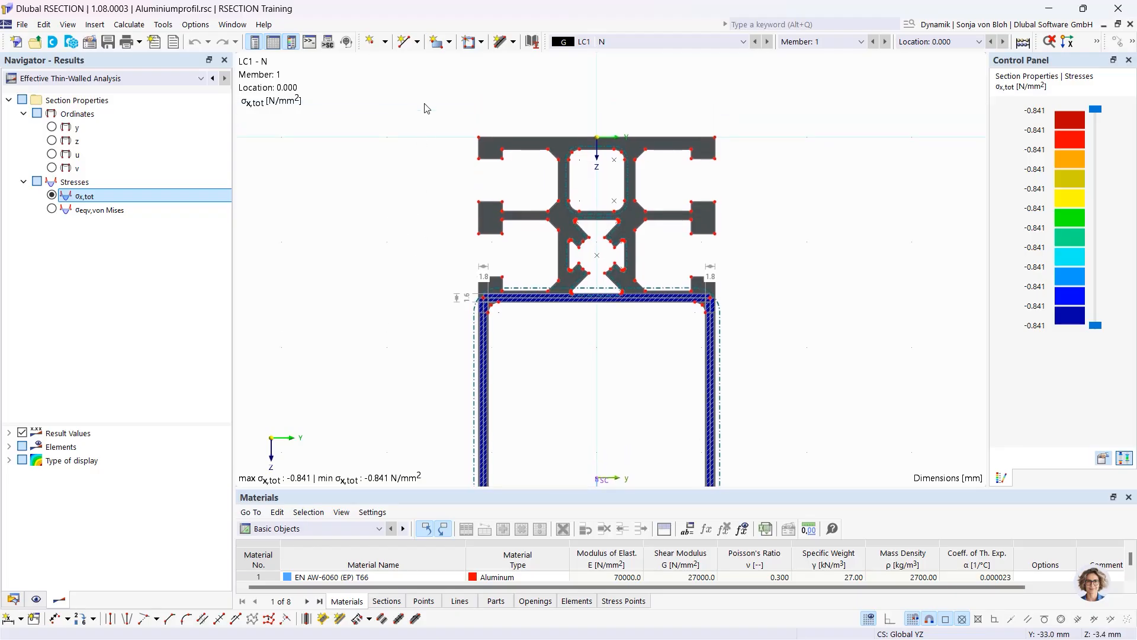
drag(423, 93, 793, 196)
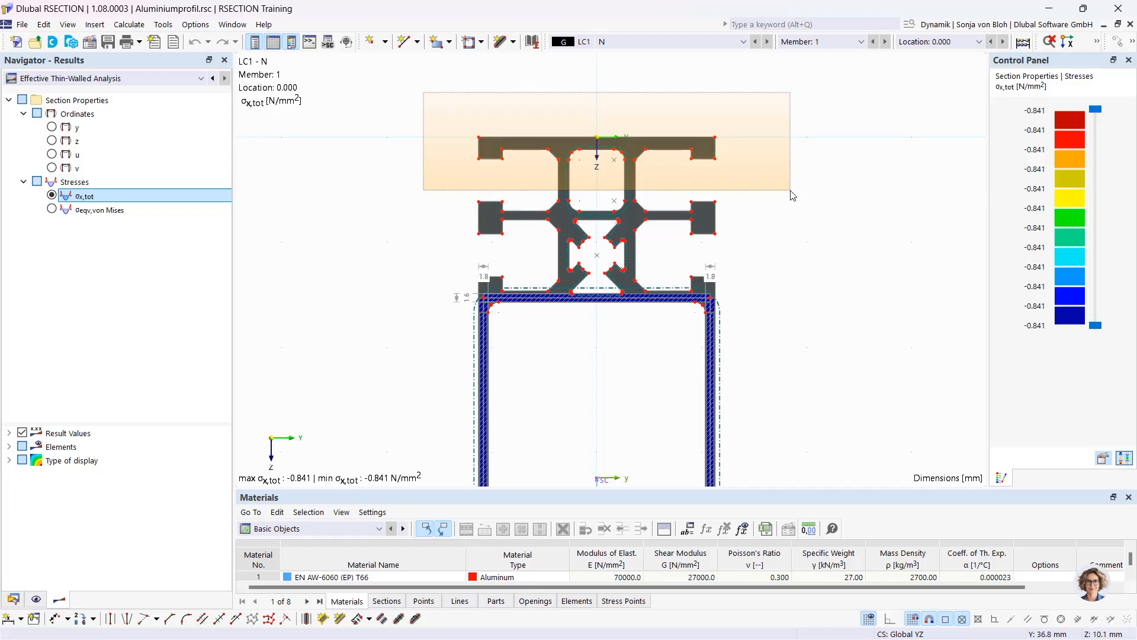
drag(793, 195, 793, 196)
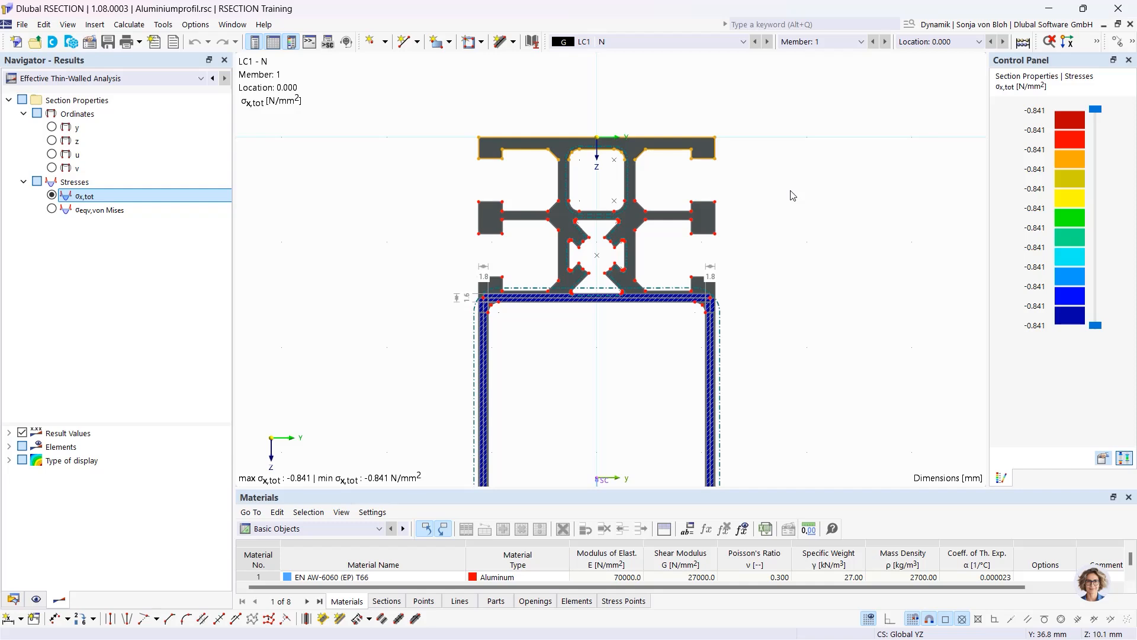
click(792, 196)
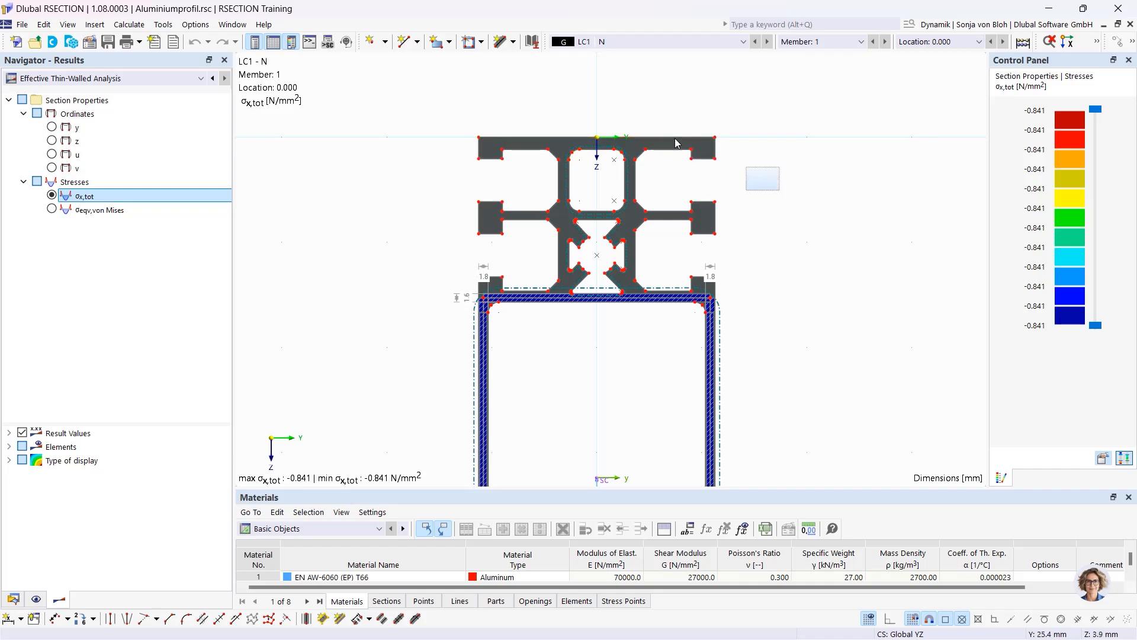
drag(779, 190, 398, 103)
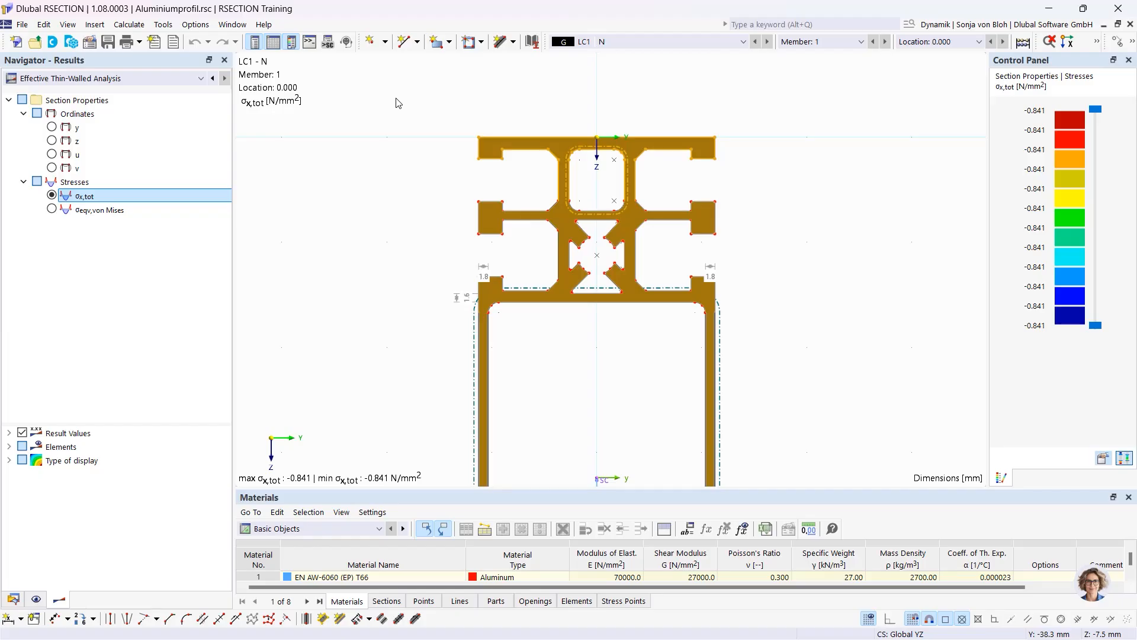
click(385, 121)
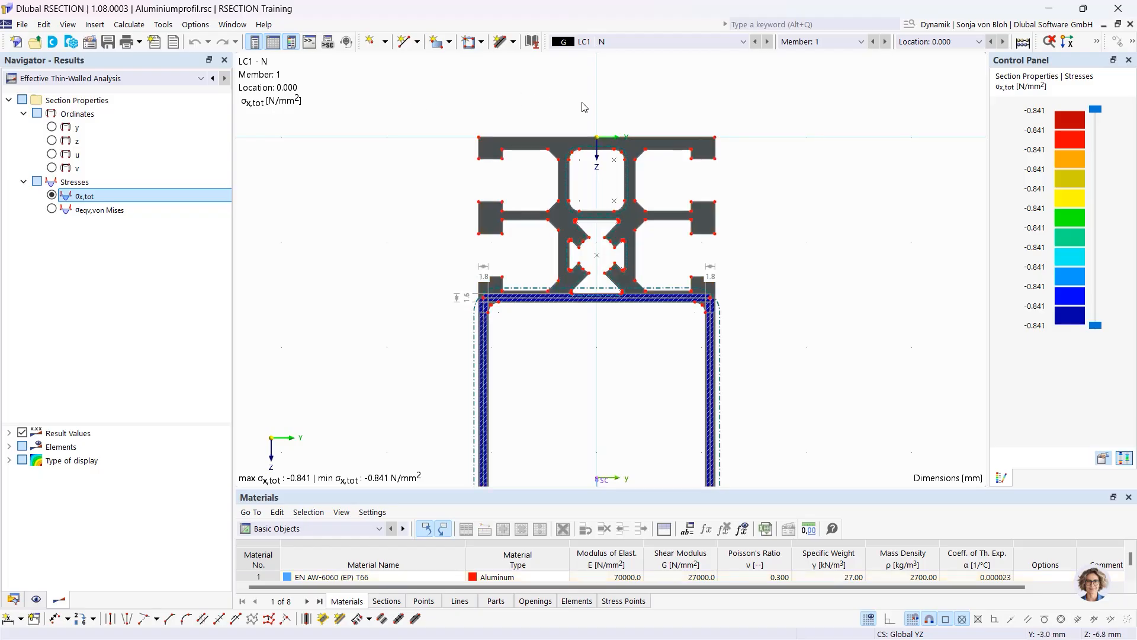
click(582, 138)
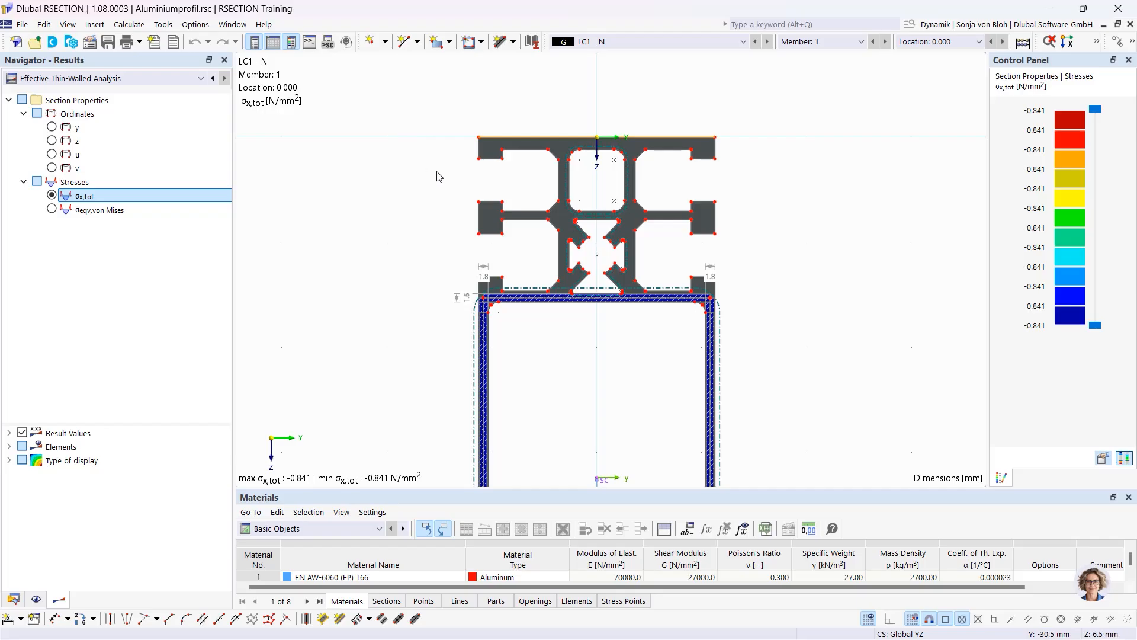
scroll(448, 175, up, 2)
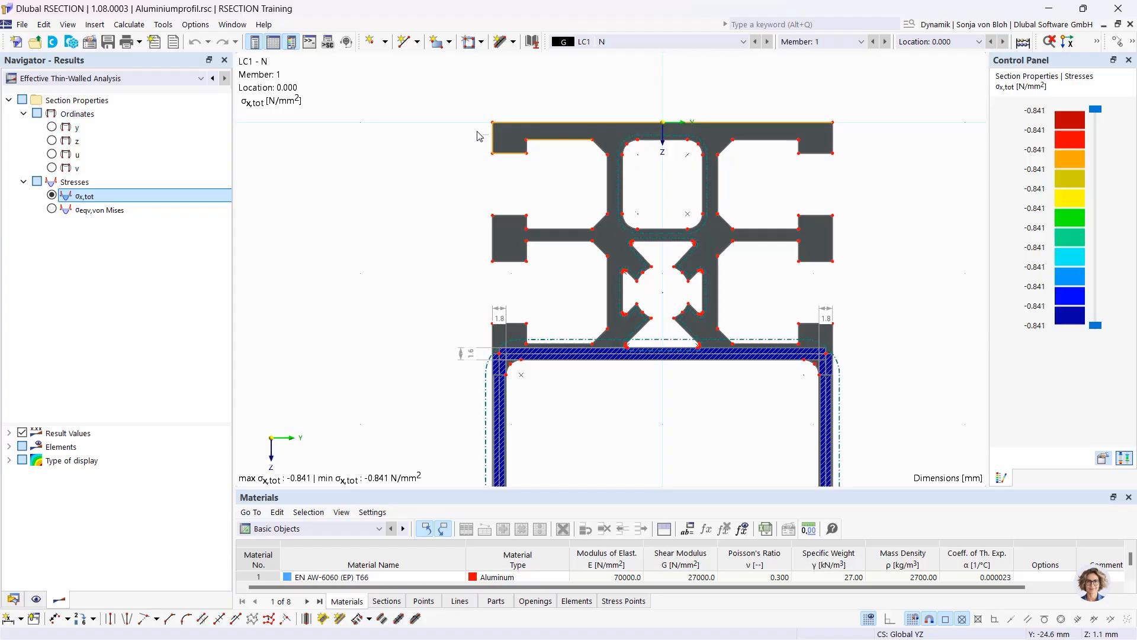
click(512, 122)
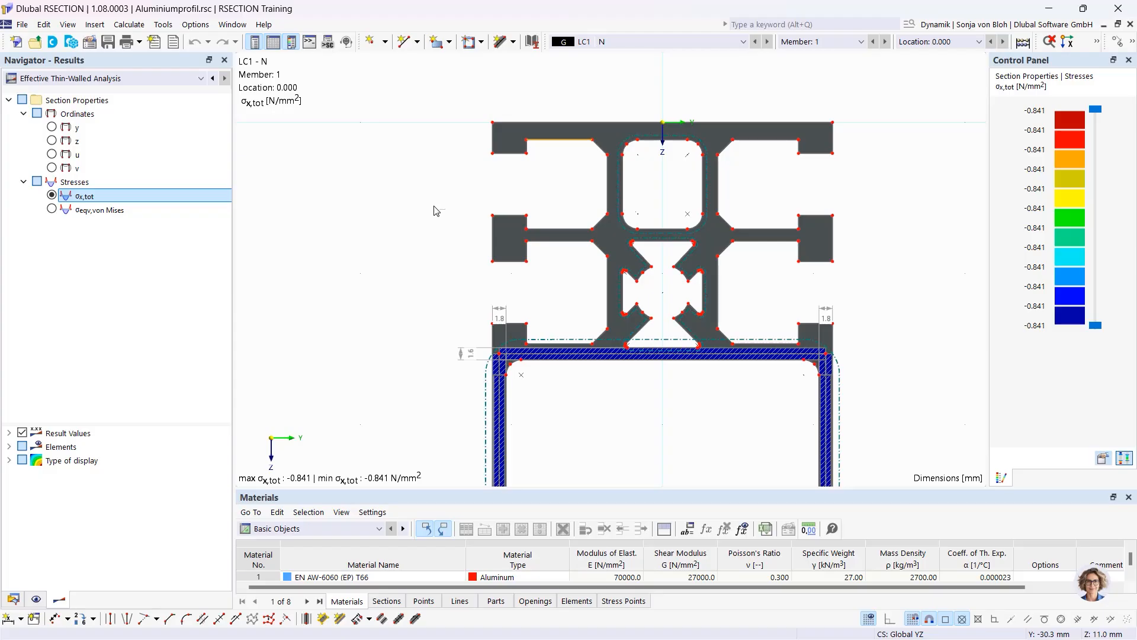
Start a new model and name it 'Example 1'
click(17, 43)
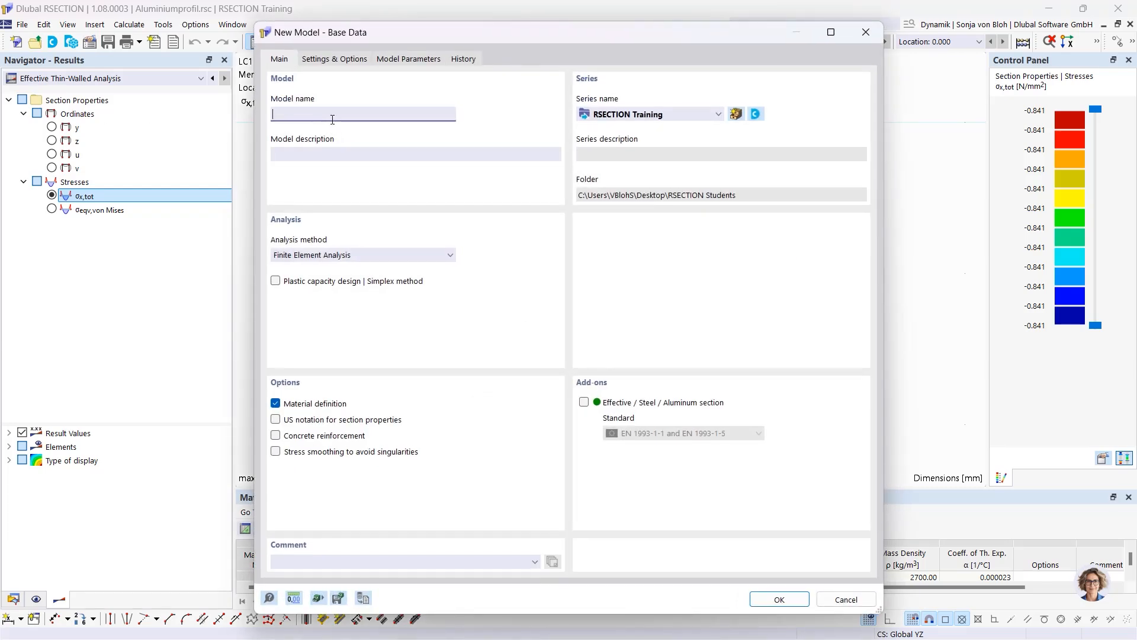
text(Example 1)
Choose Thin-Walled Analysis with the Effective Steel/Aluminum section add-on per EN 1993-1-1 and EN 1993-1-5
click(444, 259)
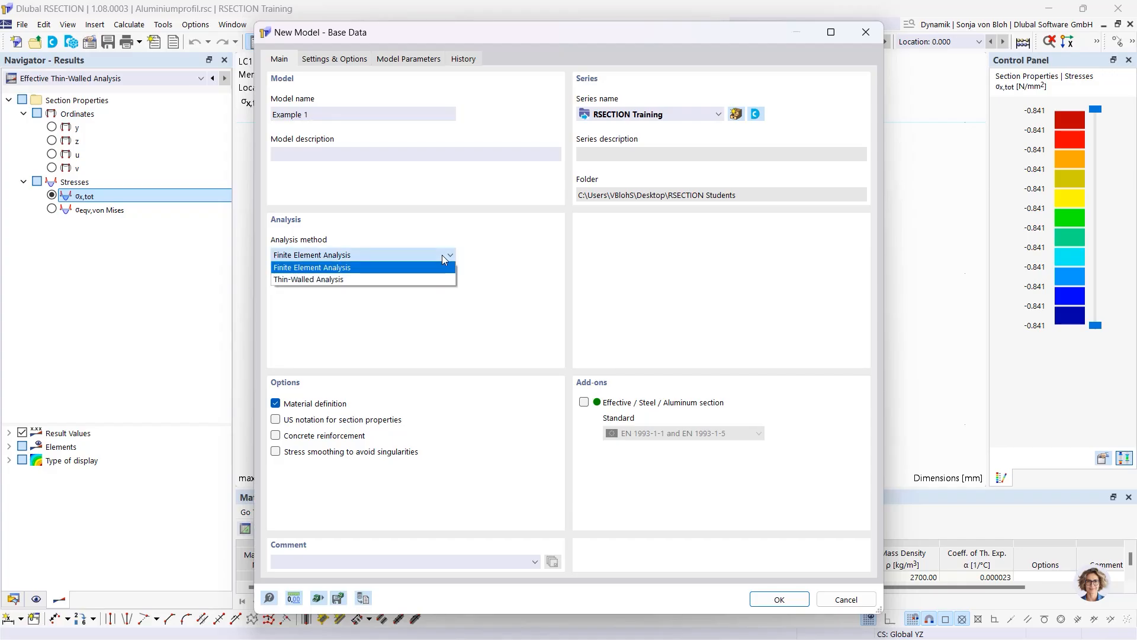
click(353, 280)
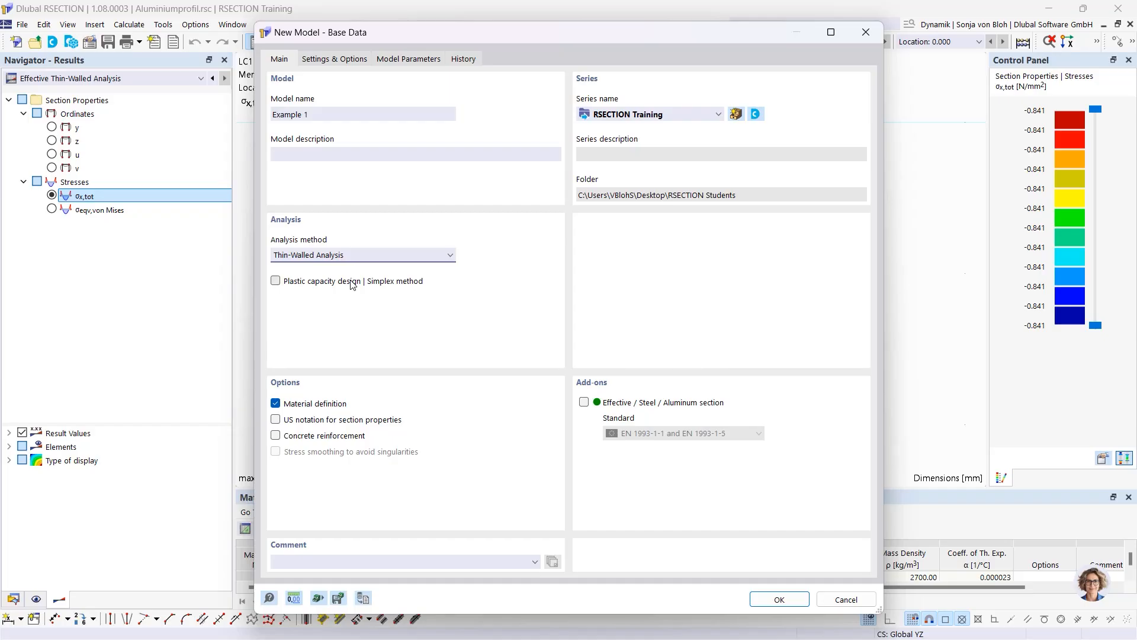
click(584, 402)
click(713, 435)
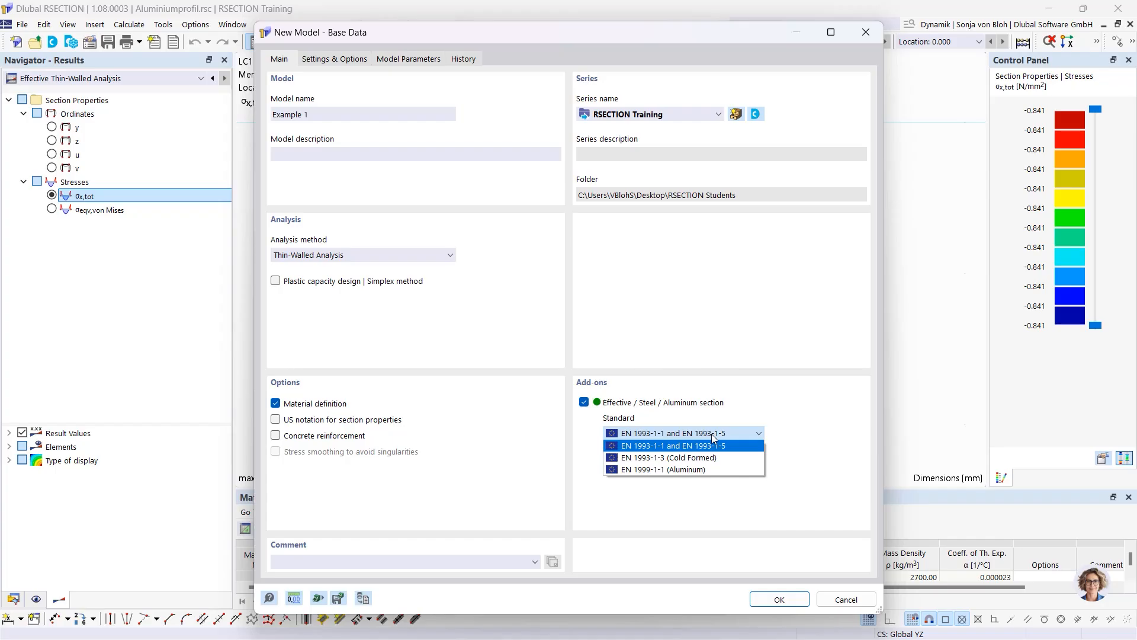
click(665, 451)
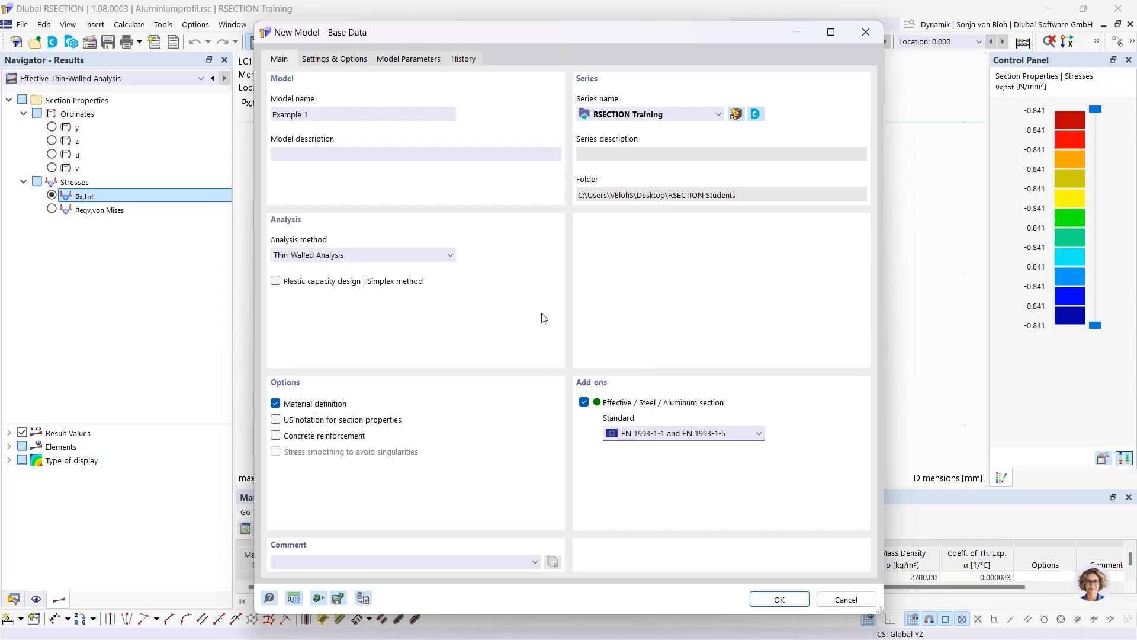
click(344, 61)
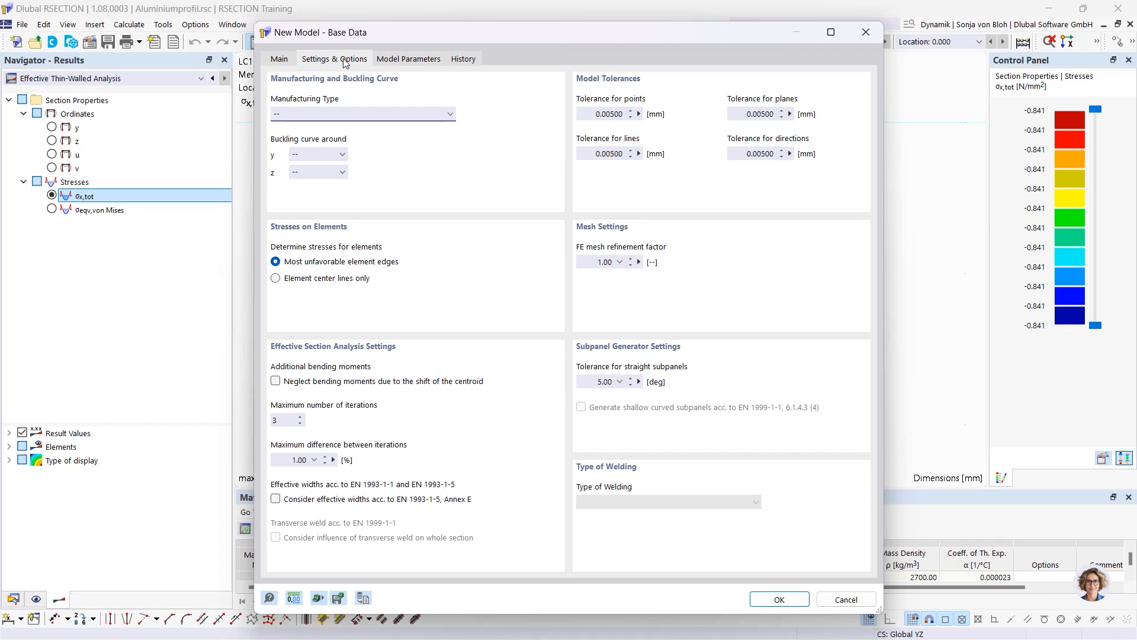
Leave the manufacturing type at '--' and confirm the new model settings
click(308, 116)
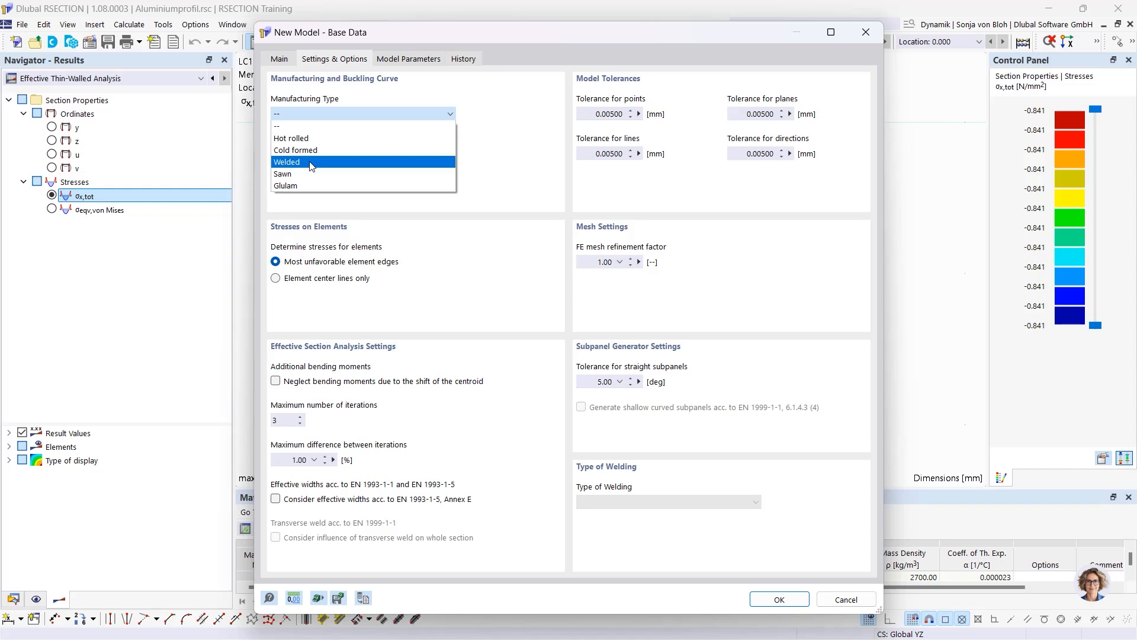
click(325, 127)
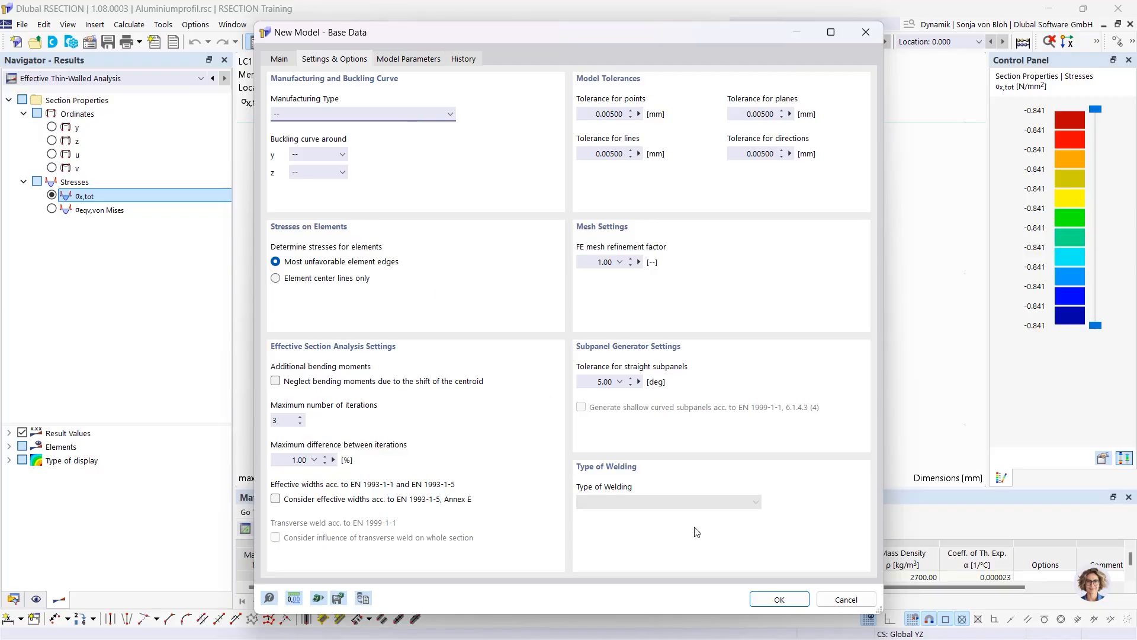
click(781, 600)
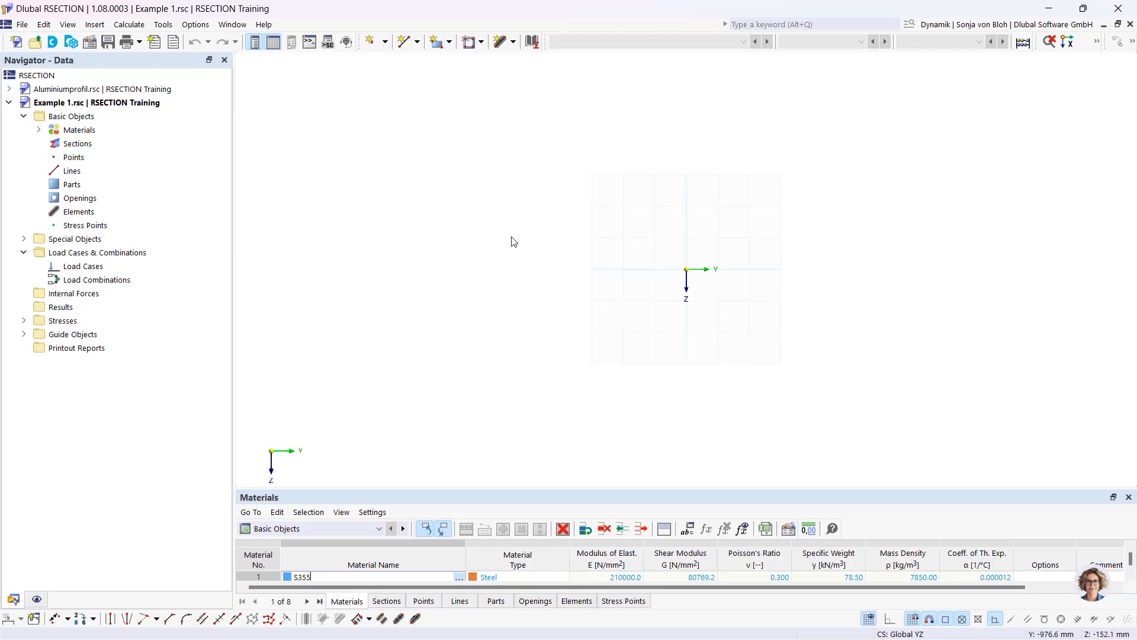
Expand Materials in the Navigator to reveal the default S355 material
click(39, 130)
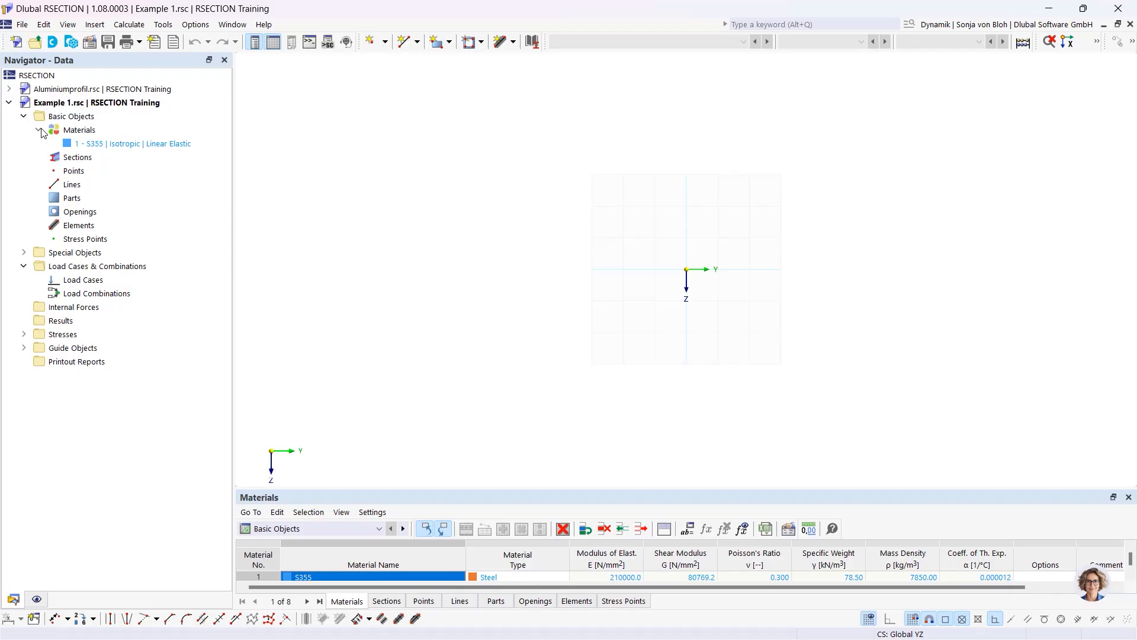
Open material '1 - S355' in the Edit Material dialog
double_click(108, 145)
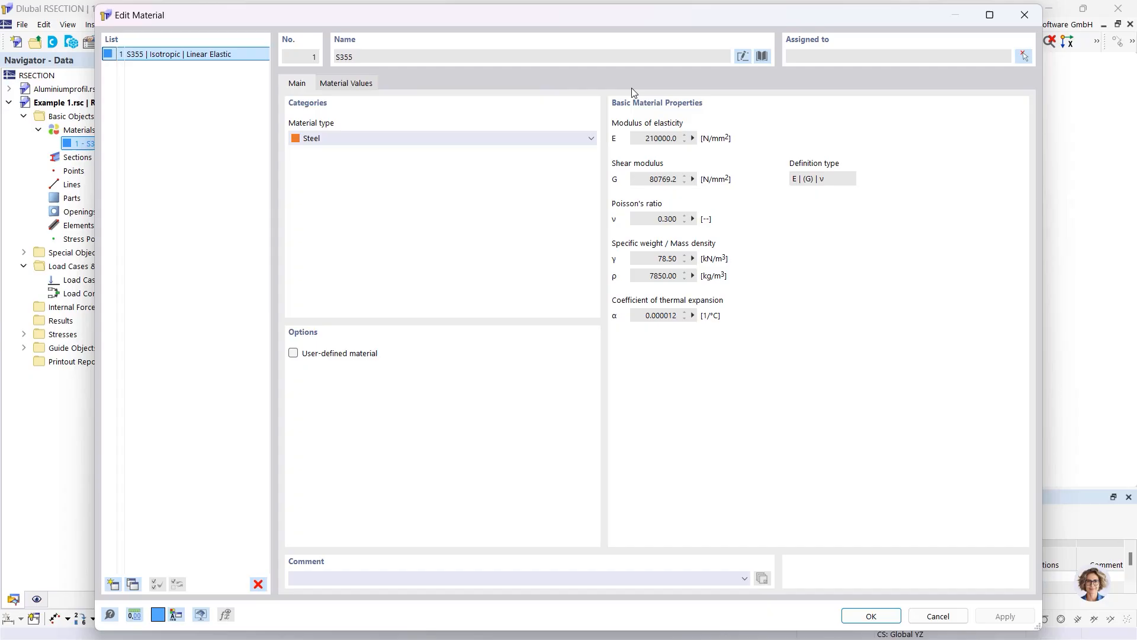
Rename material 1 to S235 by hand and bring up the material library
click(743, 56)
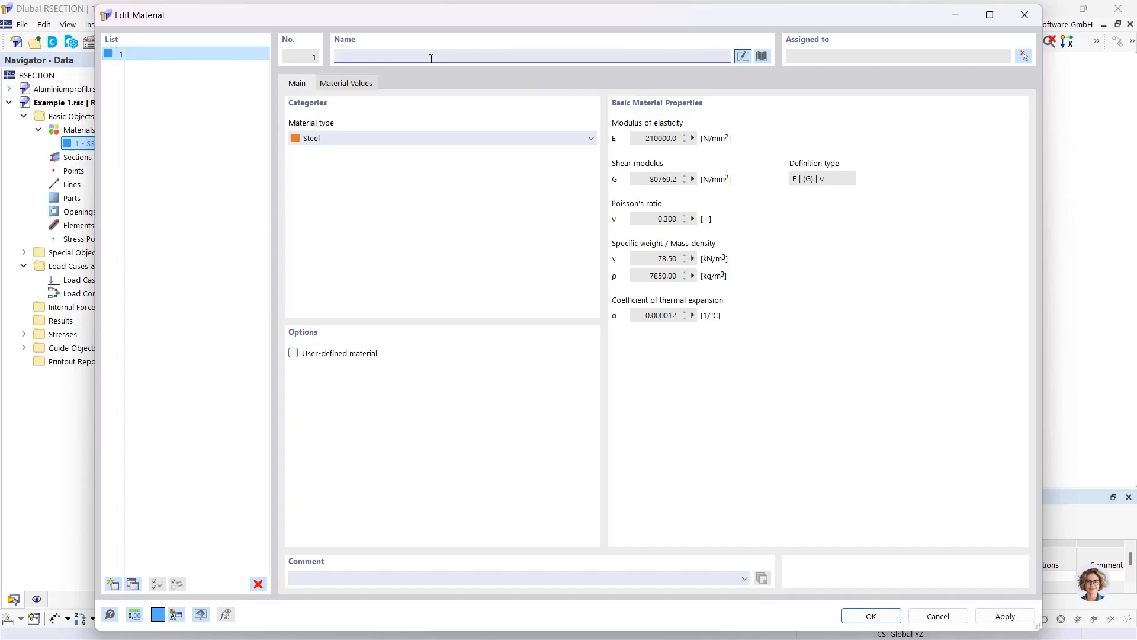
text(S235)
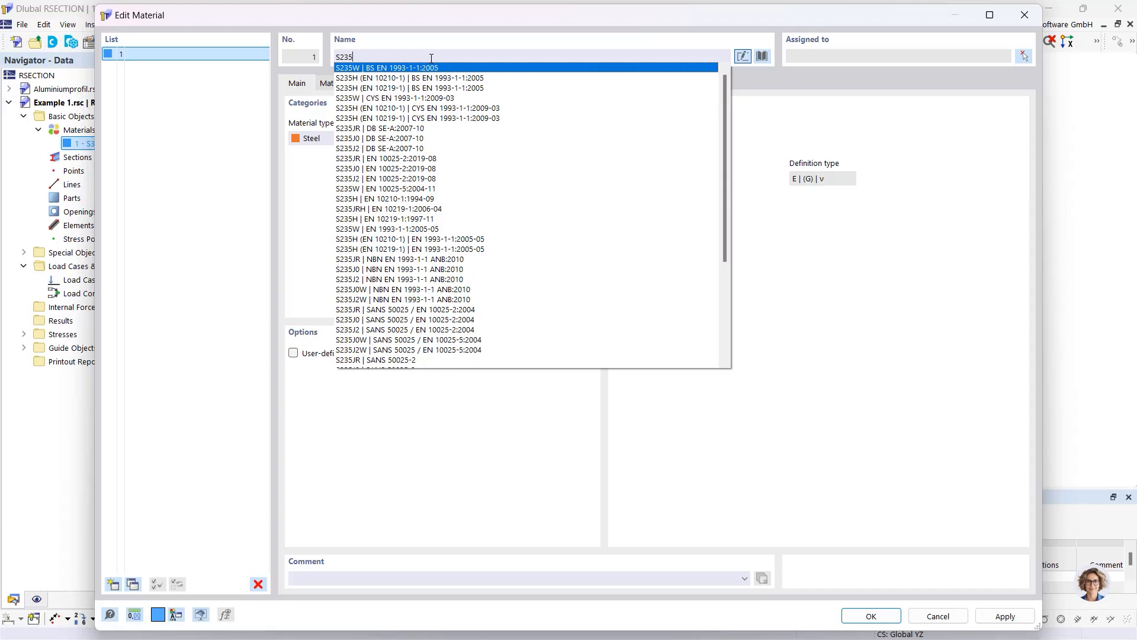
click(662, 34)
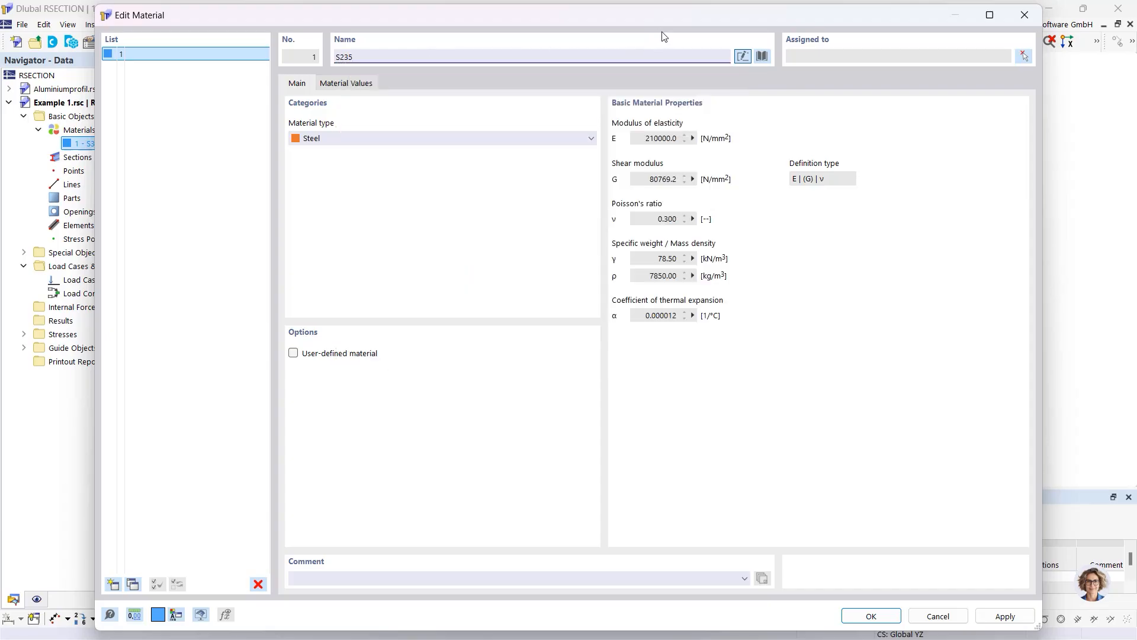
click(761, 56)
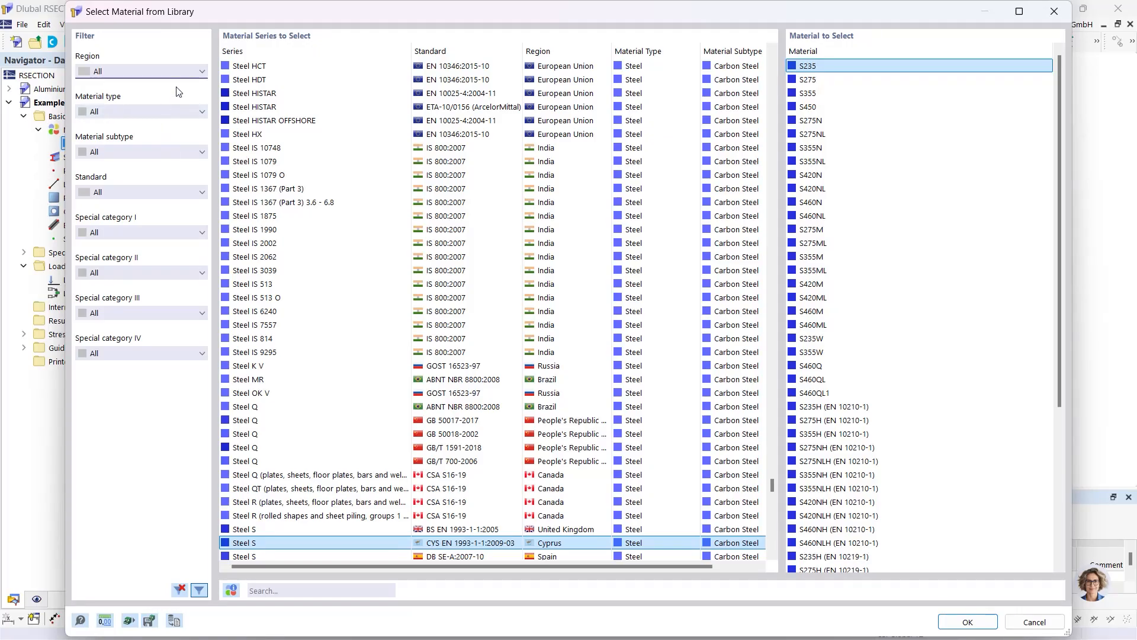
Filter the library to Steel, search 's 355', and import S355 from Steel S EN 1993-1-1:2005-05
click(176, 112)
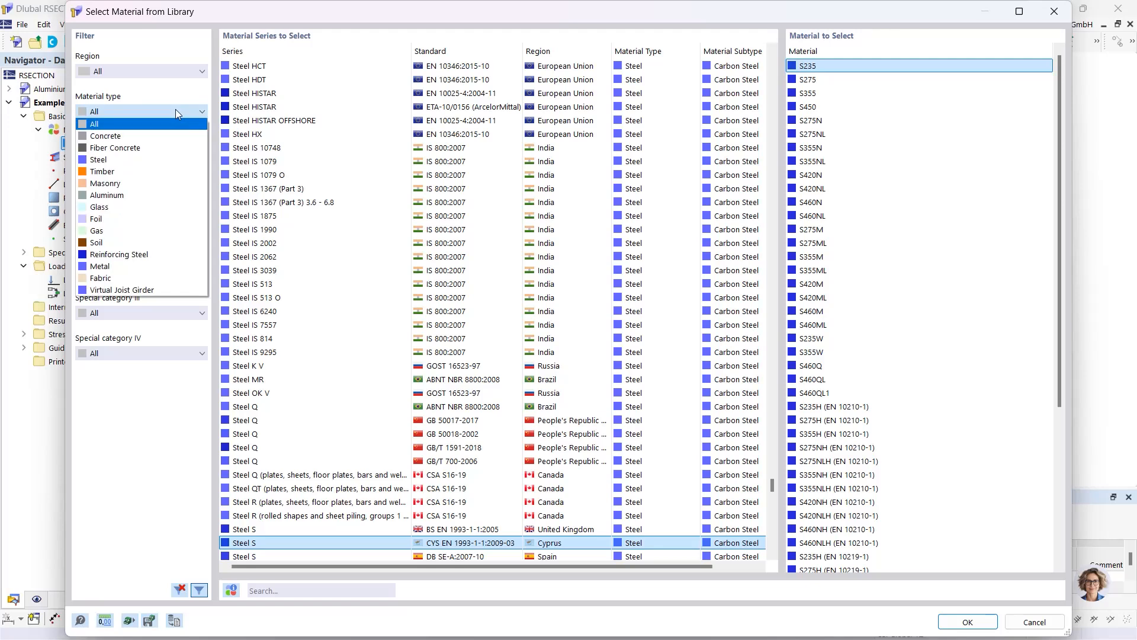
click(136, 156)
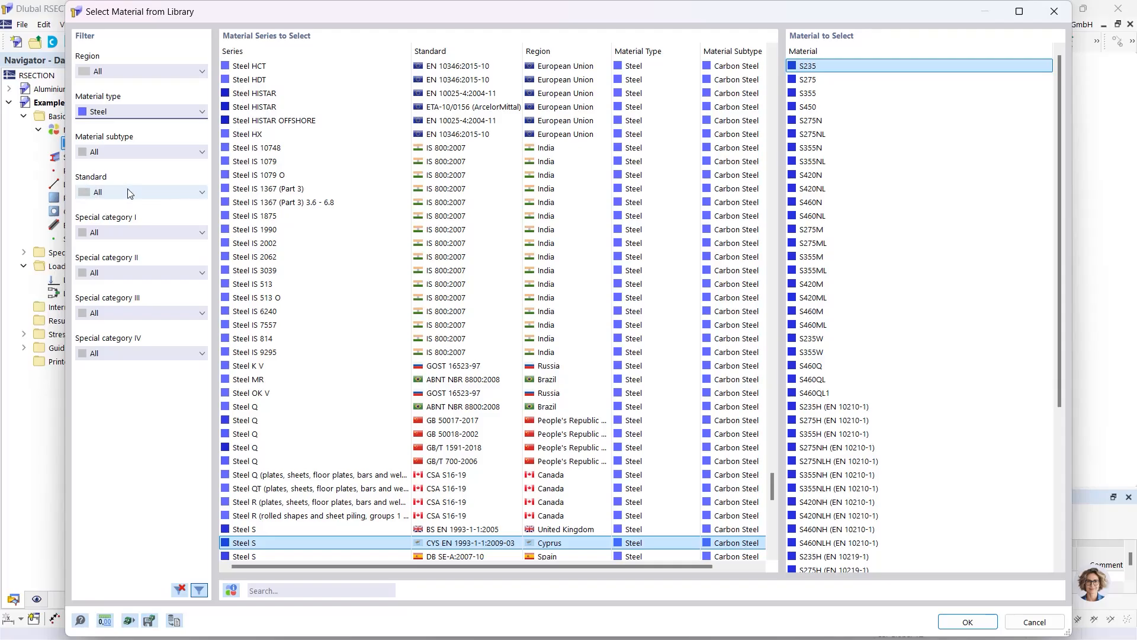
click(270, 595)
text(s 355)
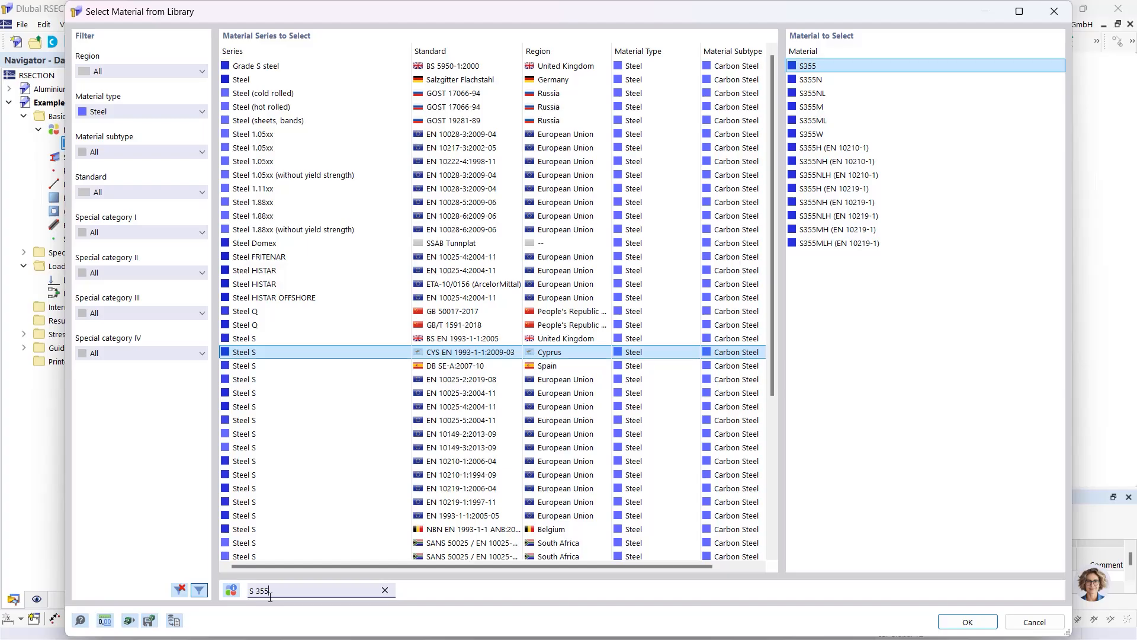
click(466, 517)
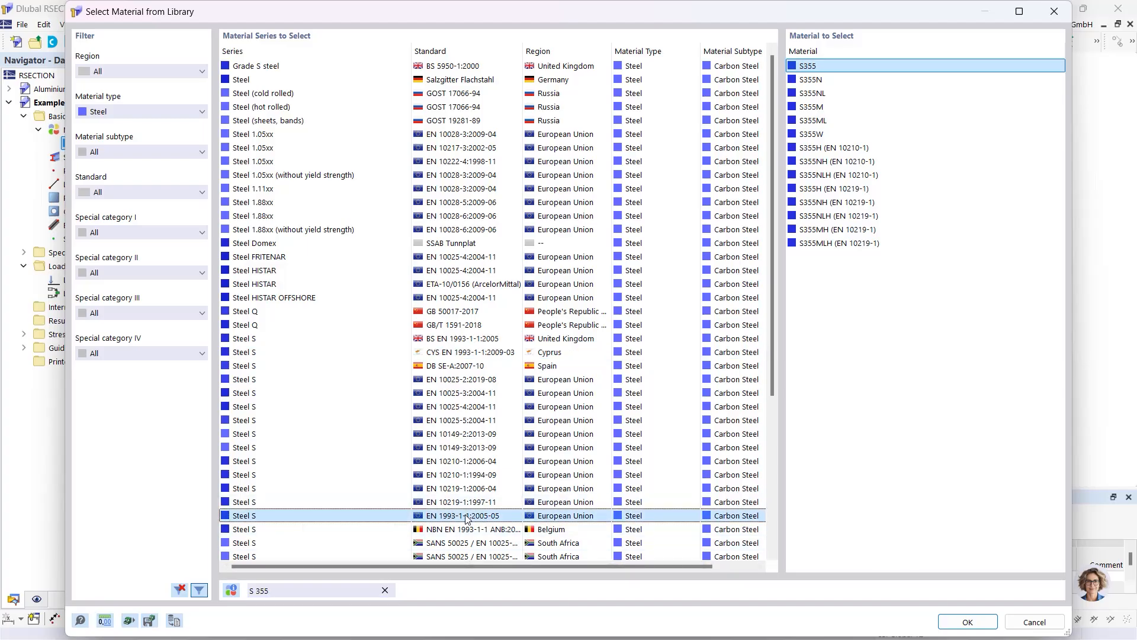
click(977, 619)
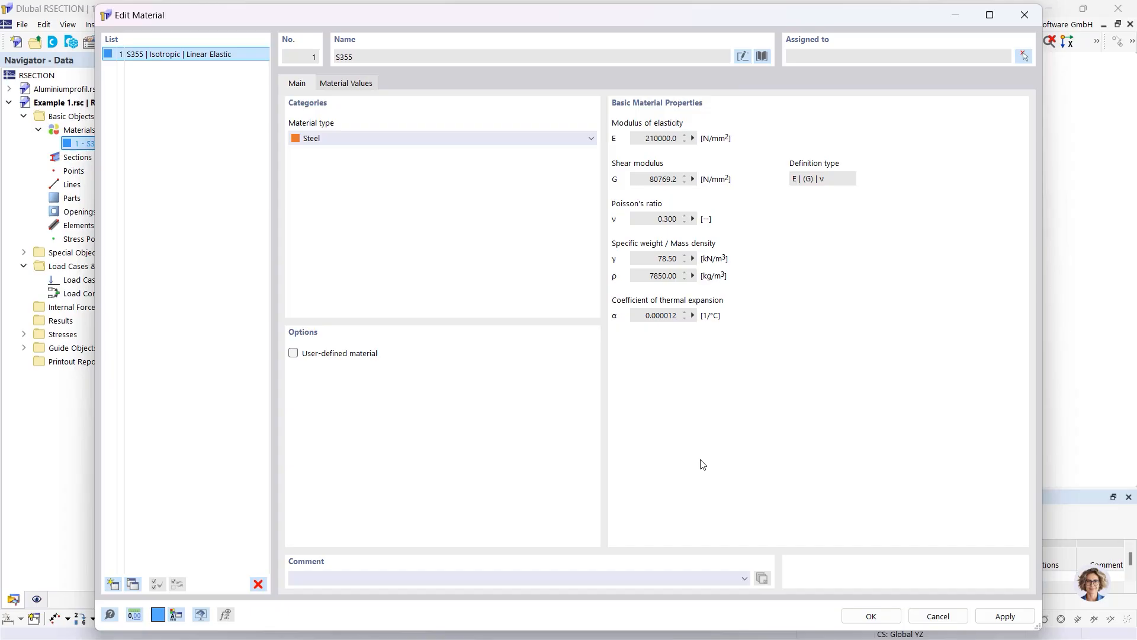
Review S355's material values as user-defined, revert to the library values, and close the editor
click(293, 356)
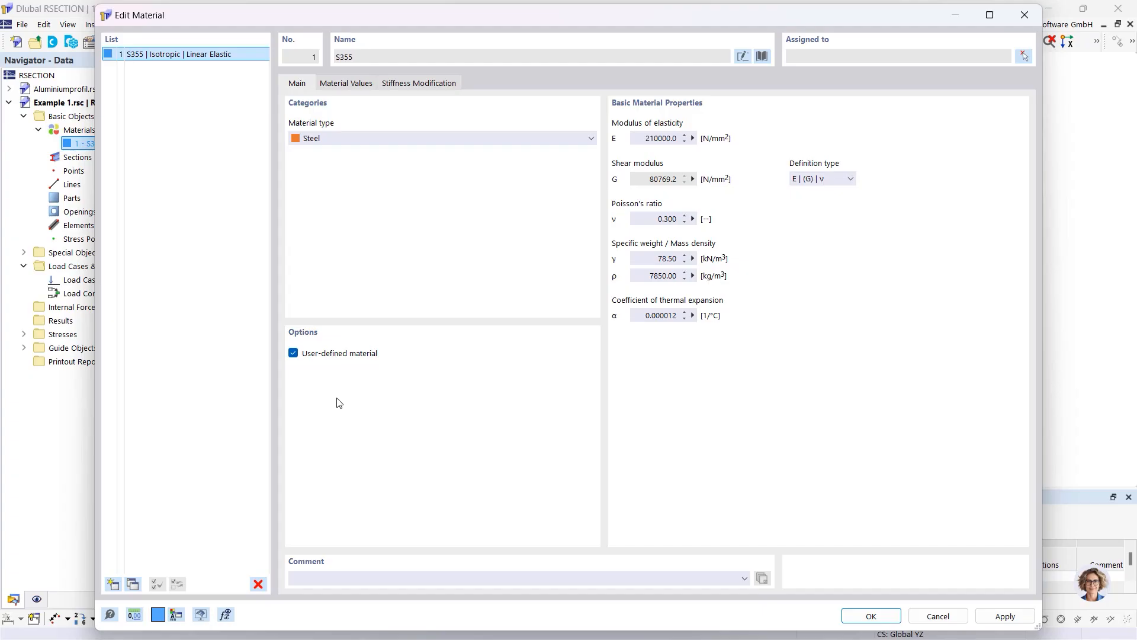
click(347, 87)
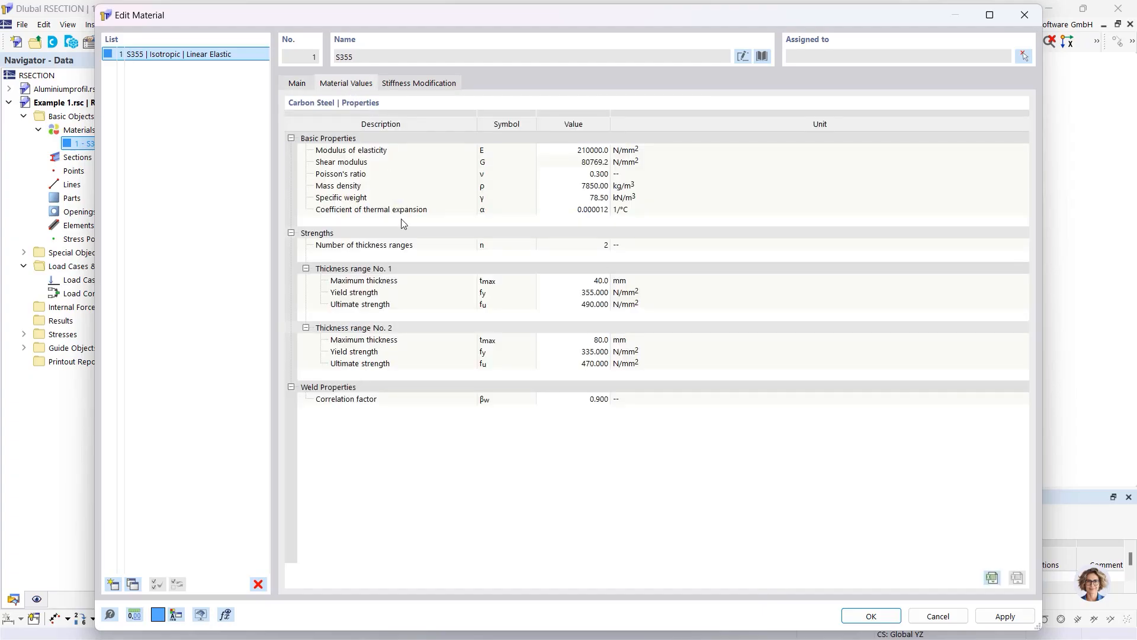
click(578, 150)
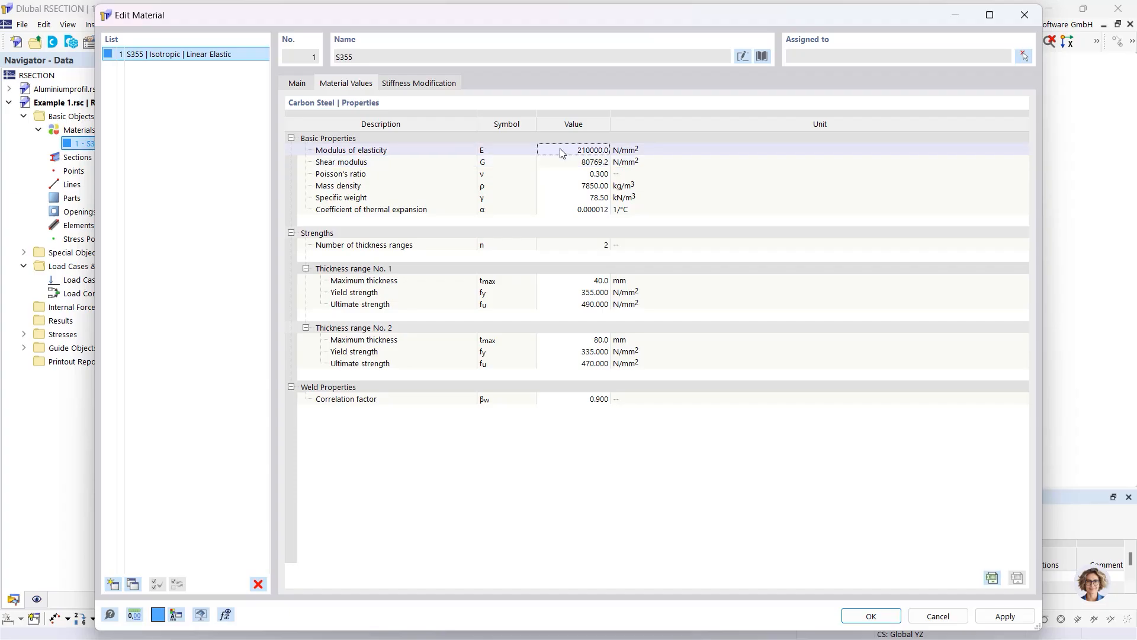
click(298, 83)
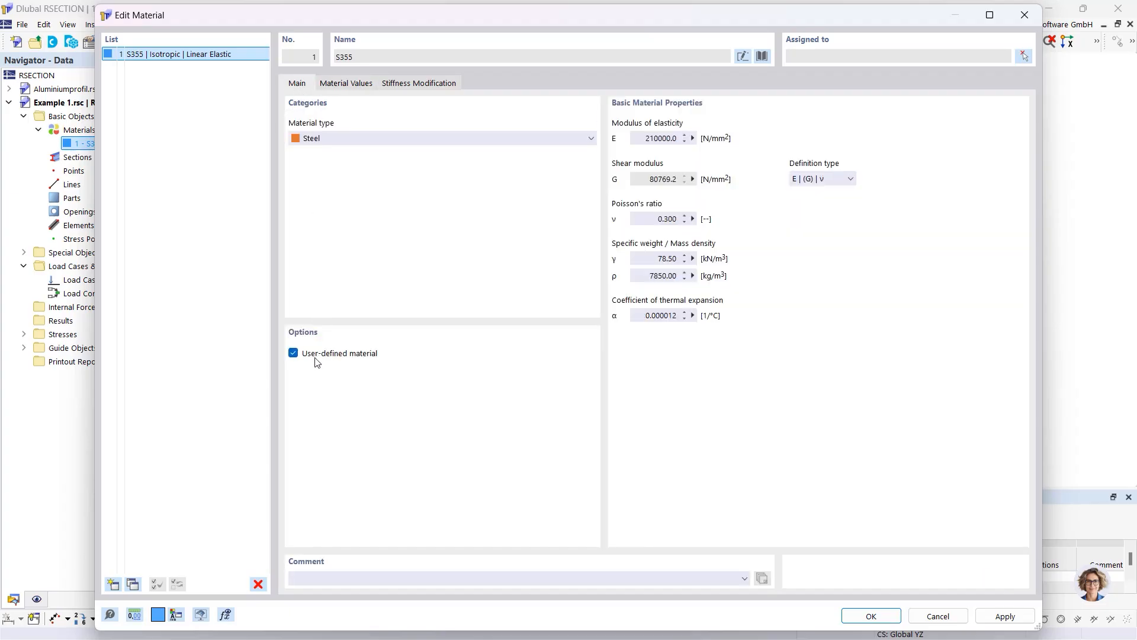
click(293, 353)
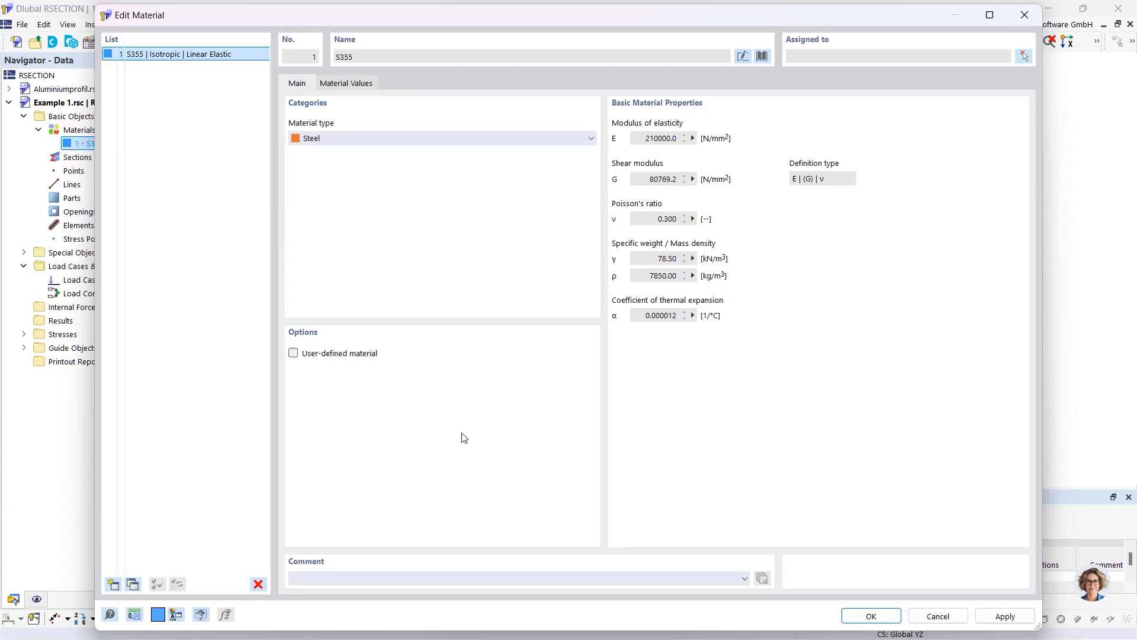
click(854, 617)
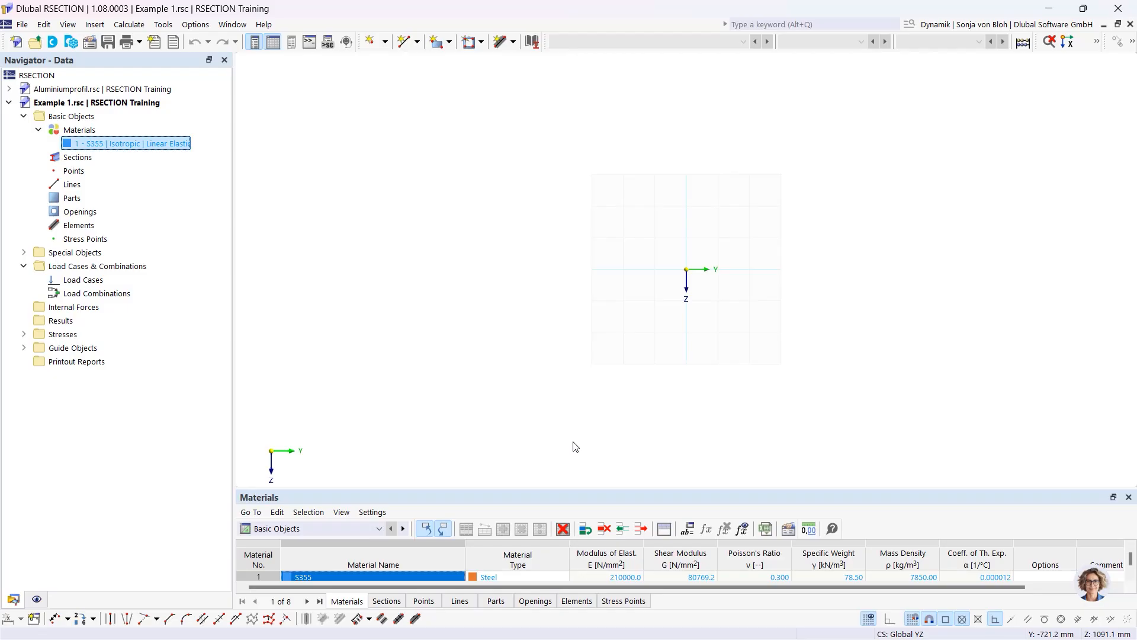
List the new element types: Single, three arcs, Circle, Ellipse, Parabola and NURBS
click(70, 200)
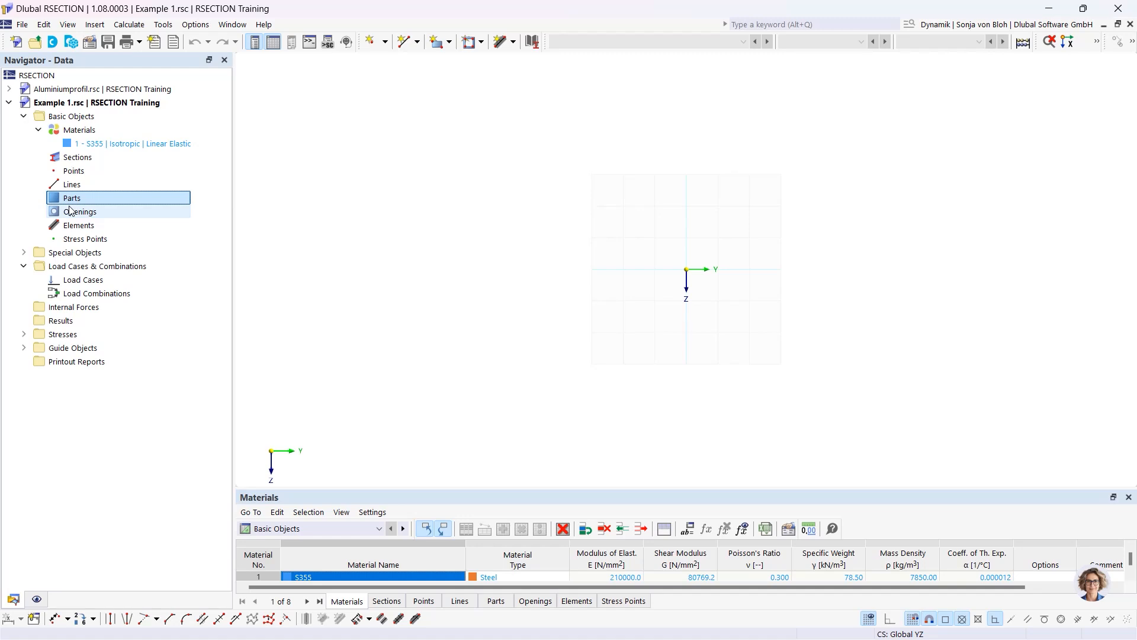
click(513, 42)
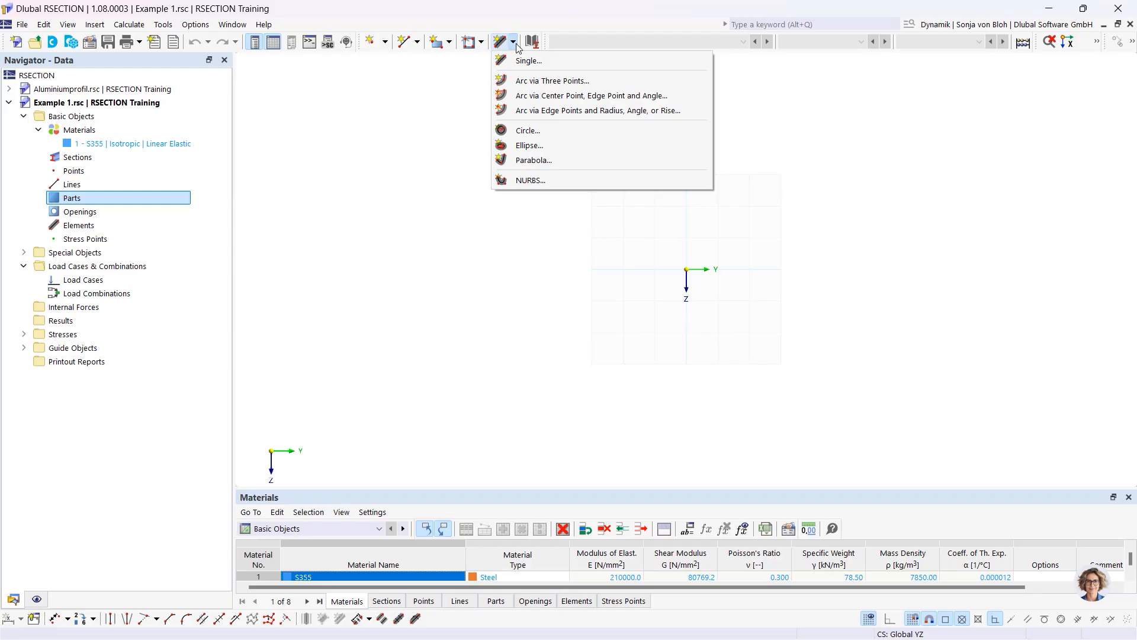
click(137, 211)
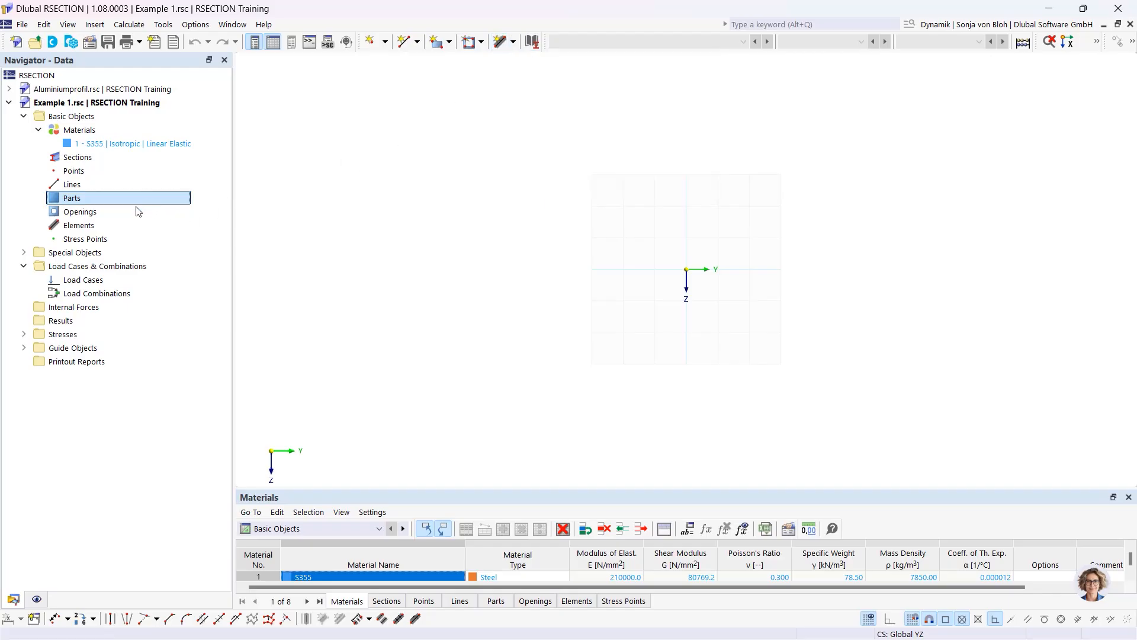
click(93, 227)
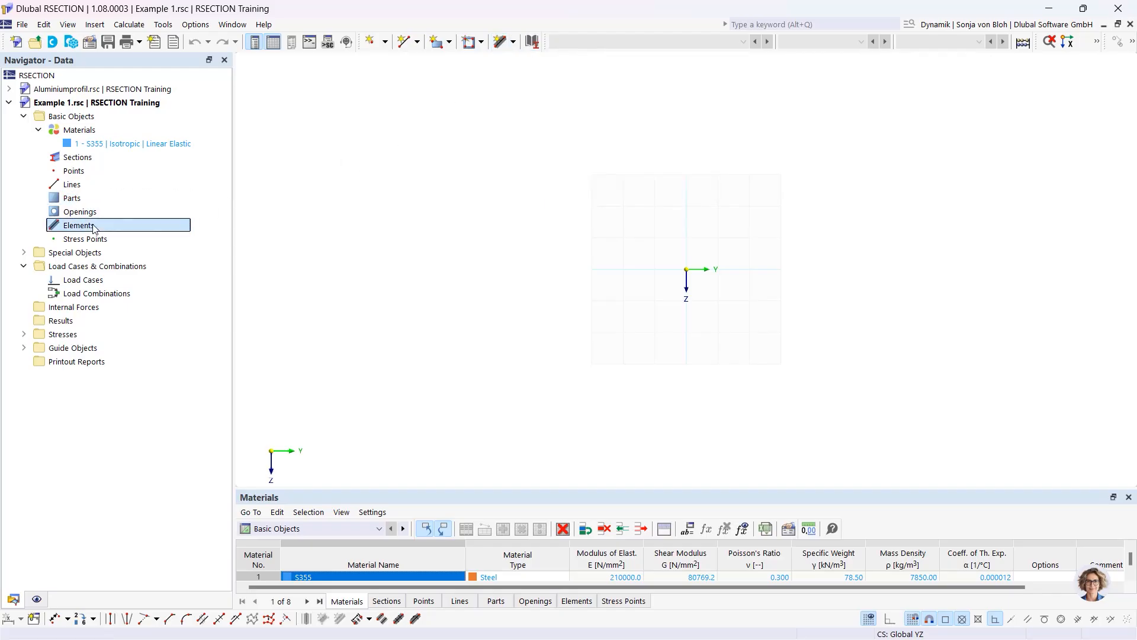
right_click(93, 228)
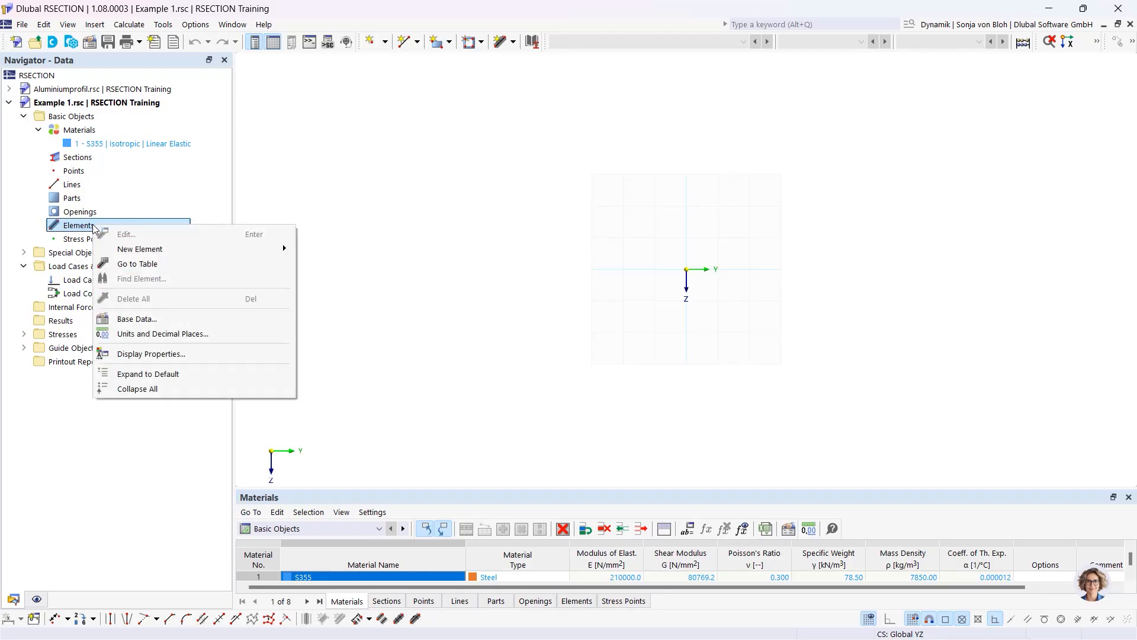
mouse_move(155, 255)
click(513, 43)
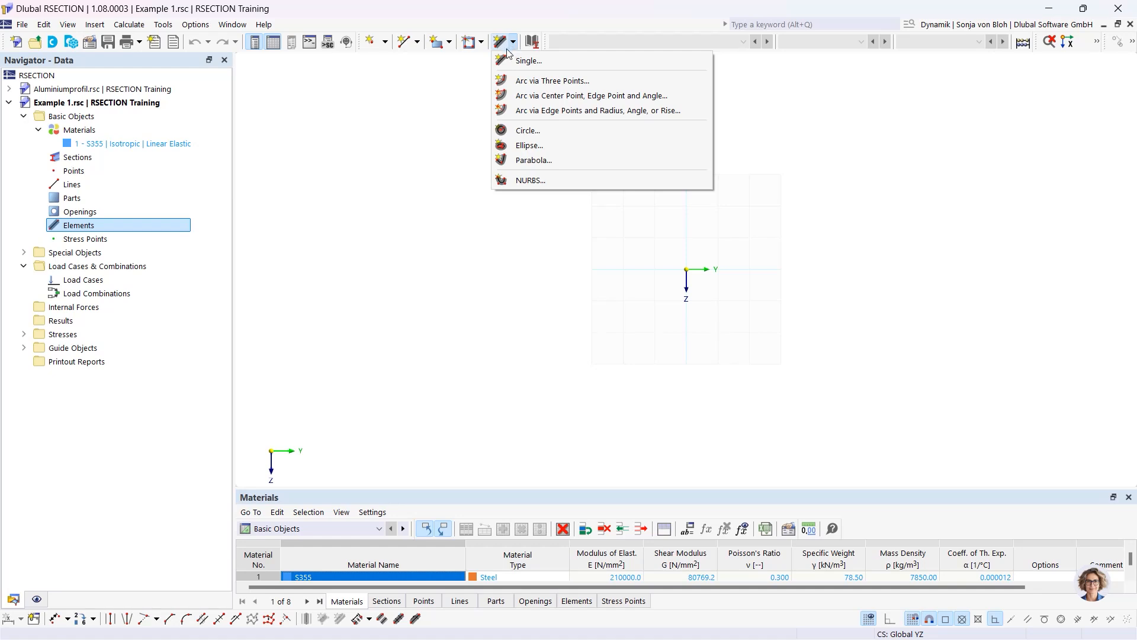
Using length-and-direction input, place a single 150 mm long, 10.7 mm thick element at the origin
click(525, 64)
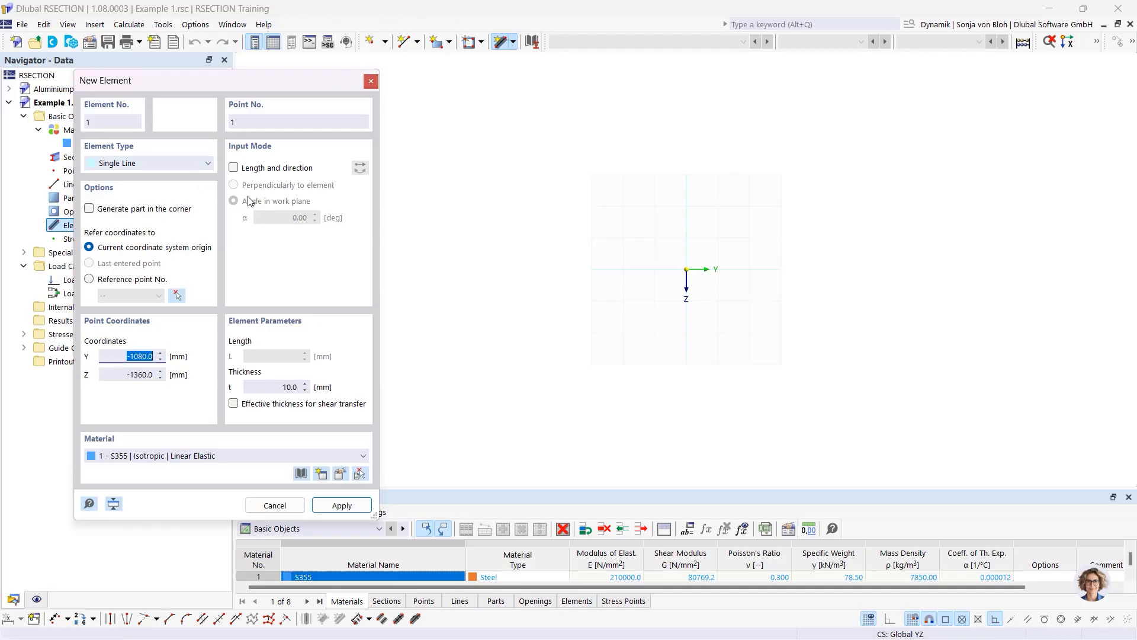
click(235, 169)
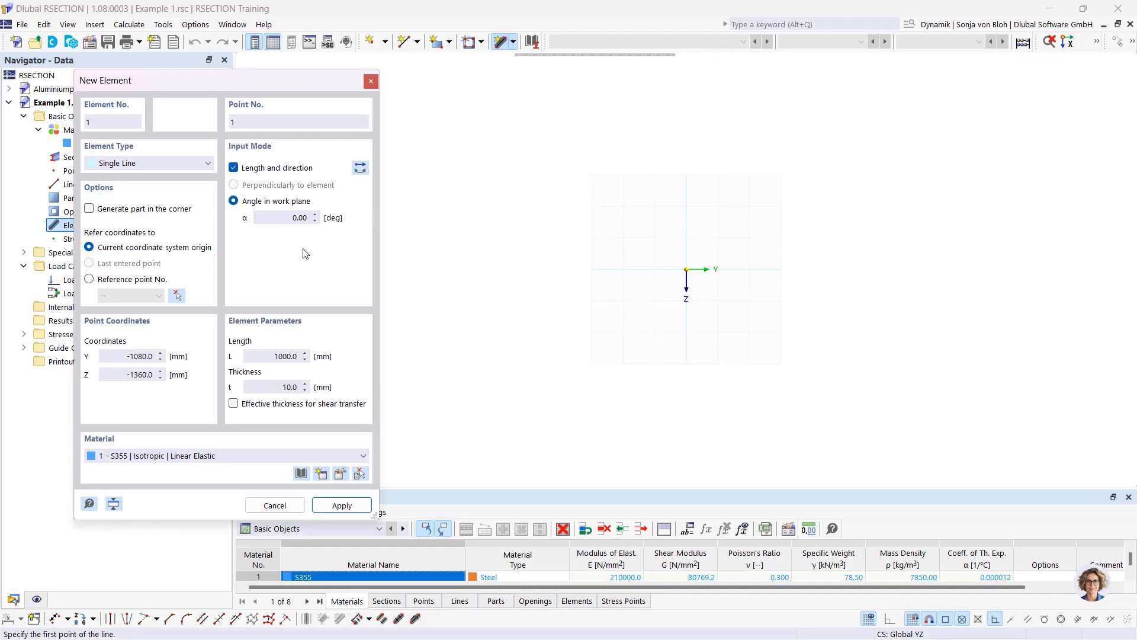
click(279, 356)
text(150)
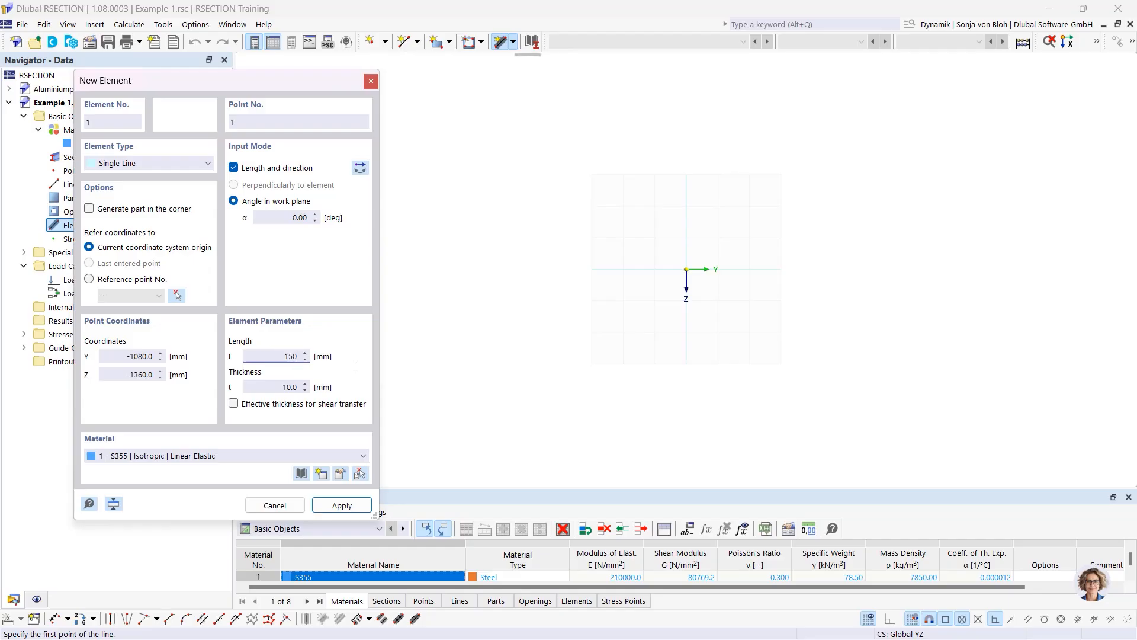
key(Tab)
text(10,7)
scroll(726, 282, up, 4)
scroll(656, 238, up, 2)
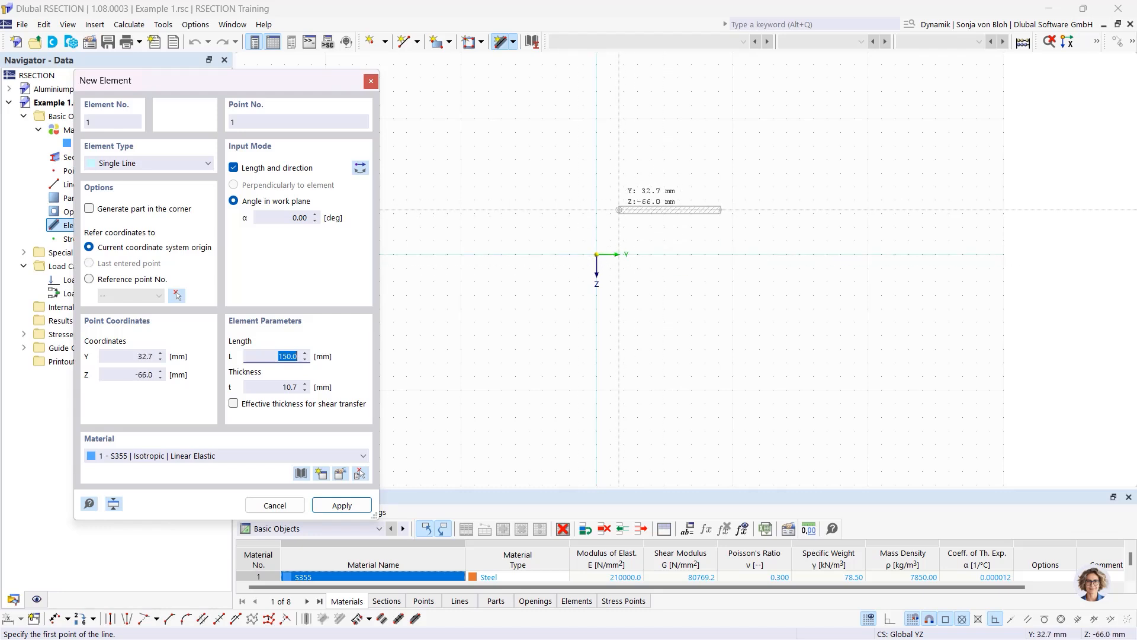
click(596, 254)
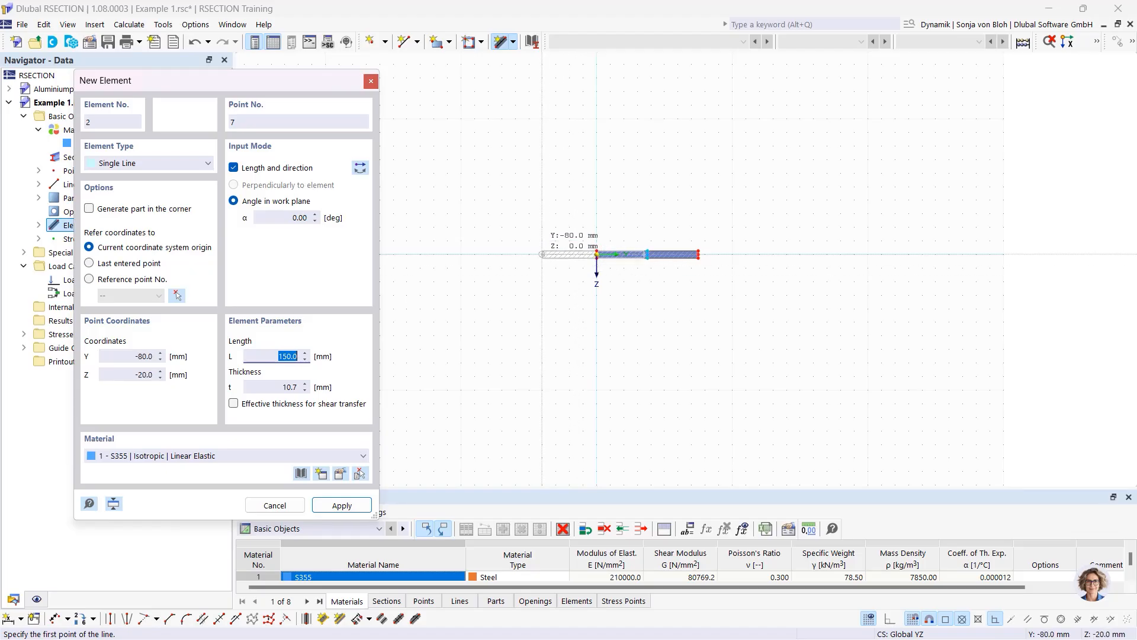
Add the vertical web at 90°, 289.3 mm long and 7.1 mm thick, on the bottom flange
click(283, 218)
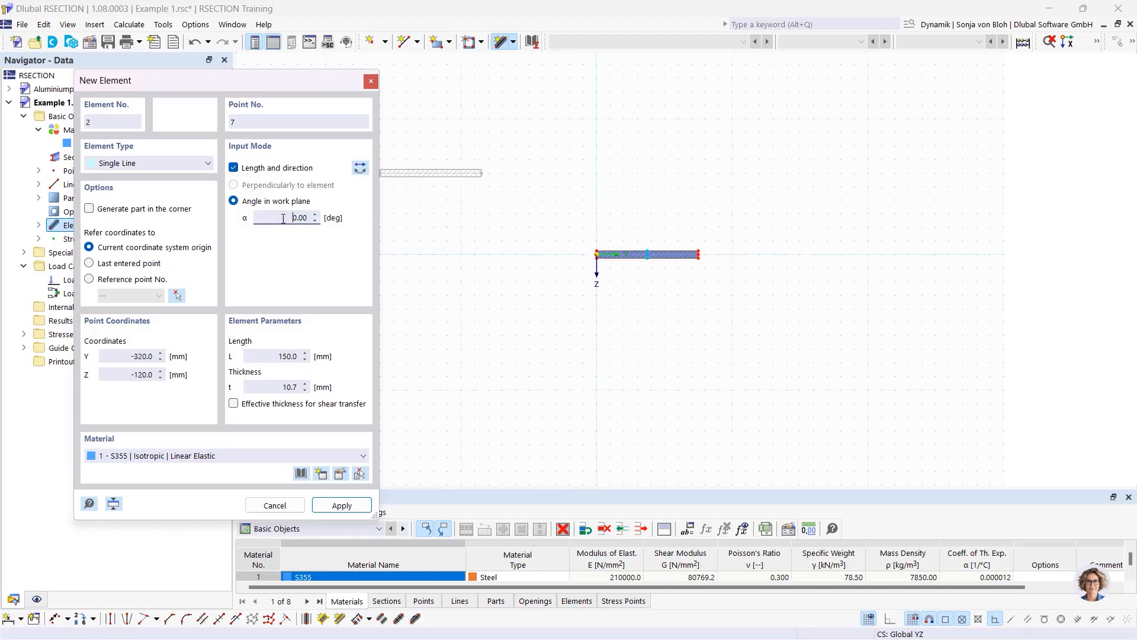
click(360, 169)
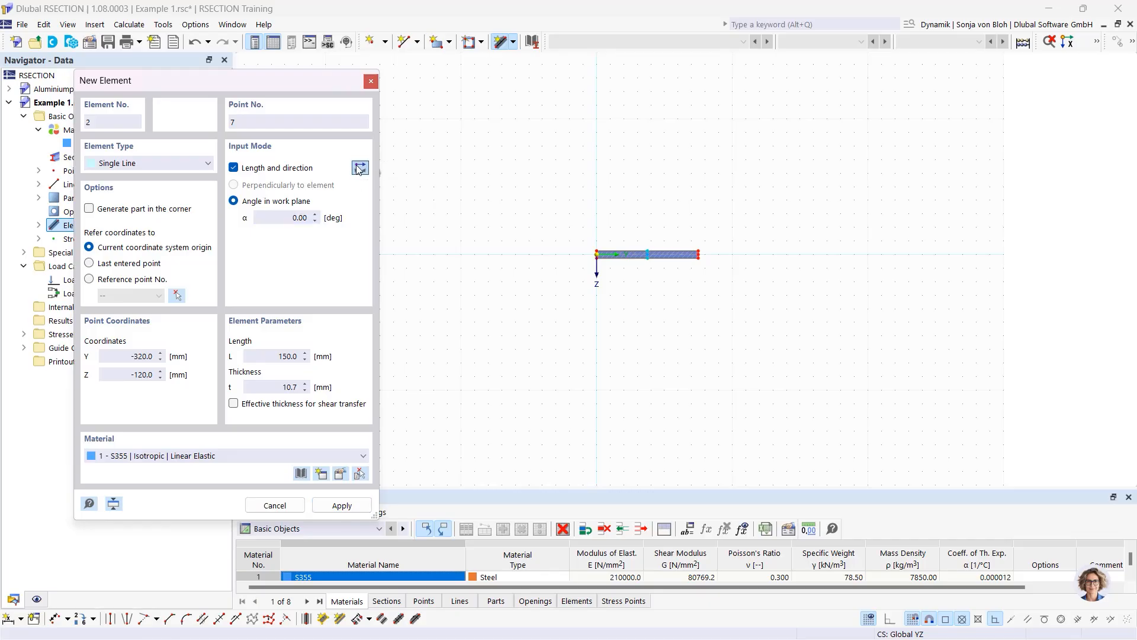
double_click(287, 217)
text(90)
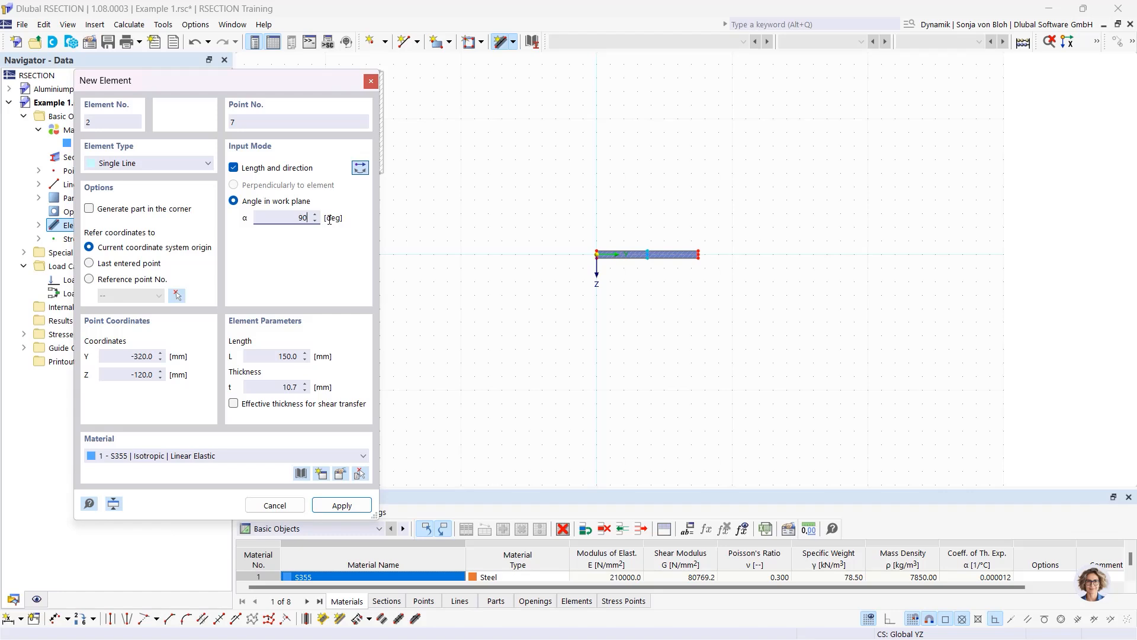
double_click(258, 356)
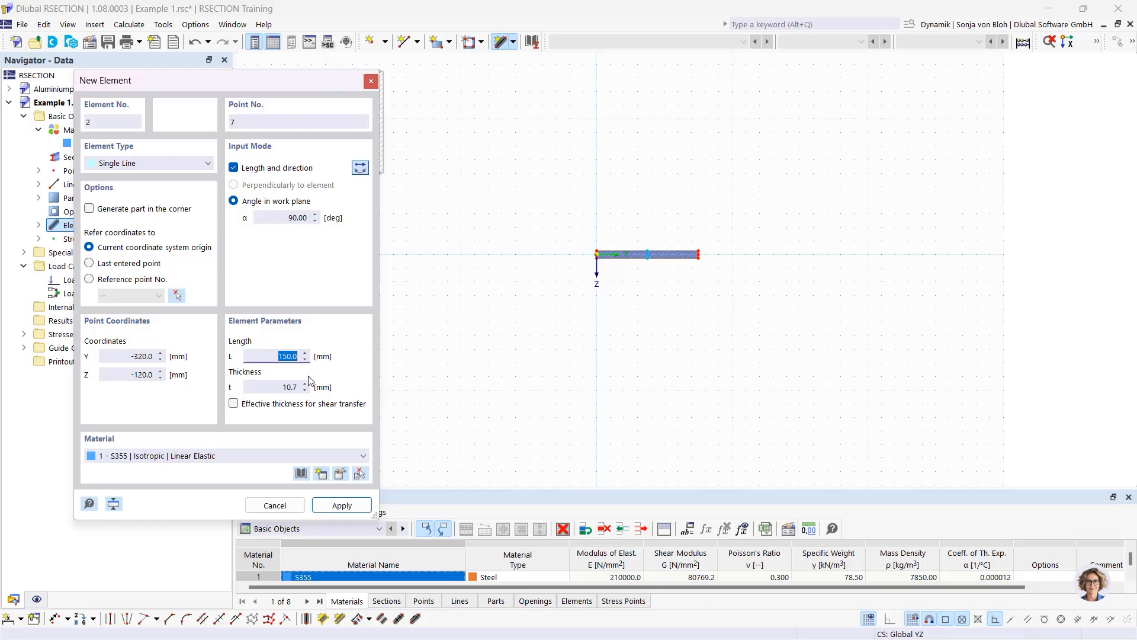
text(289.3)
key(Tab)
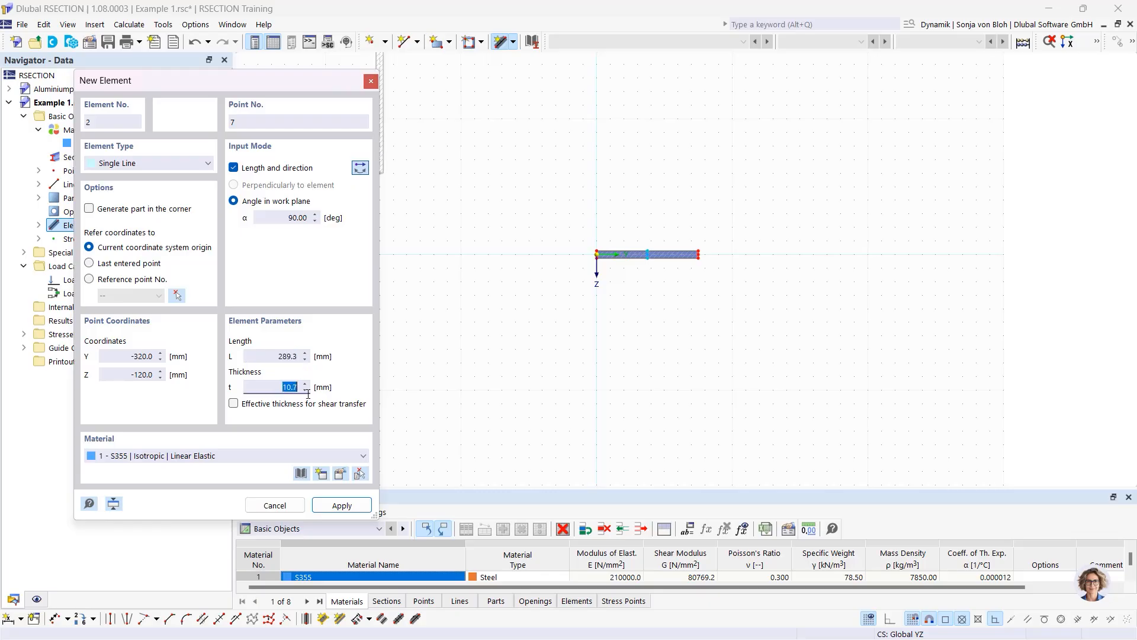
text(7,1)
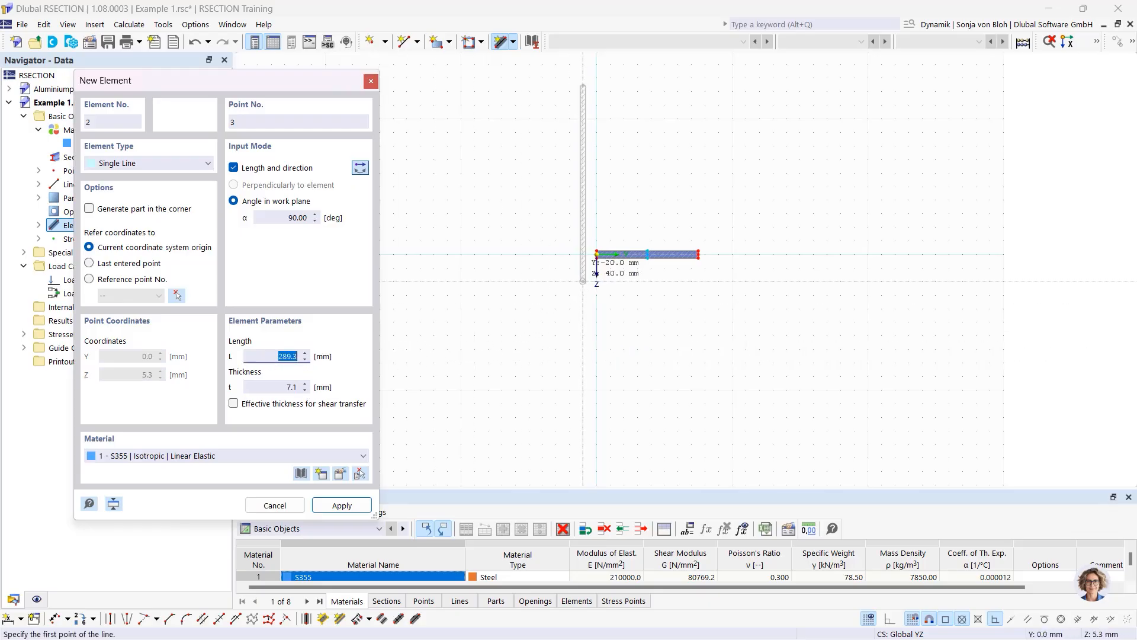
scroll(617, 252, up, 3)
scroll(675, 256, up, 2)
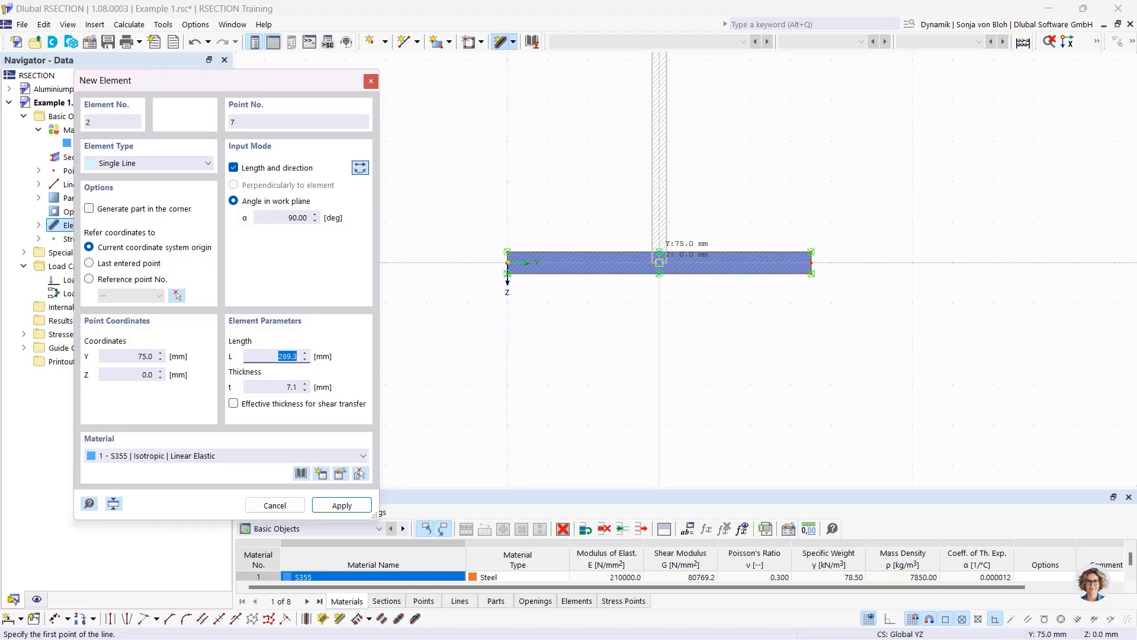
click(659, 262)
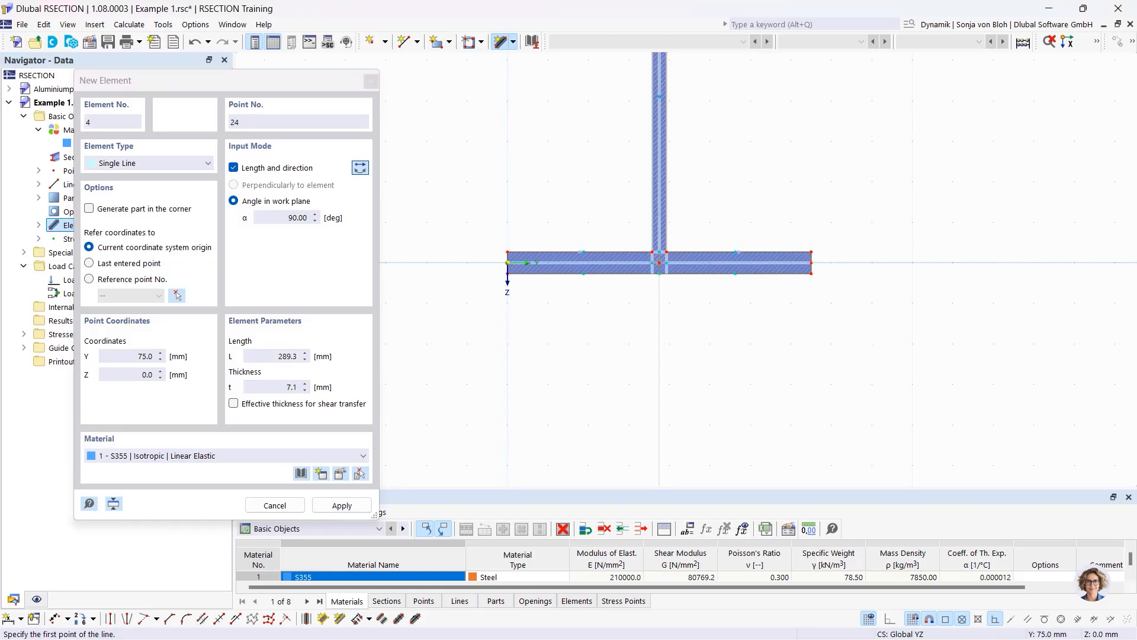
scroll(676, 379, down, 4)
middle_drag(671, 323, 669, 432)
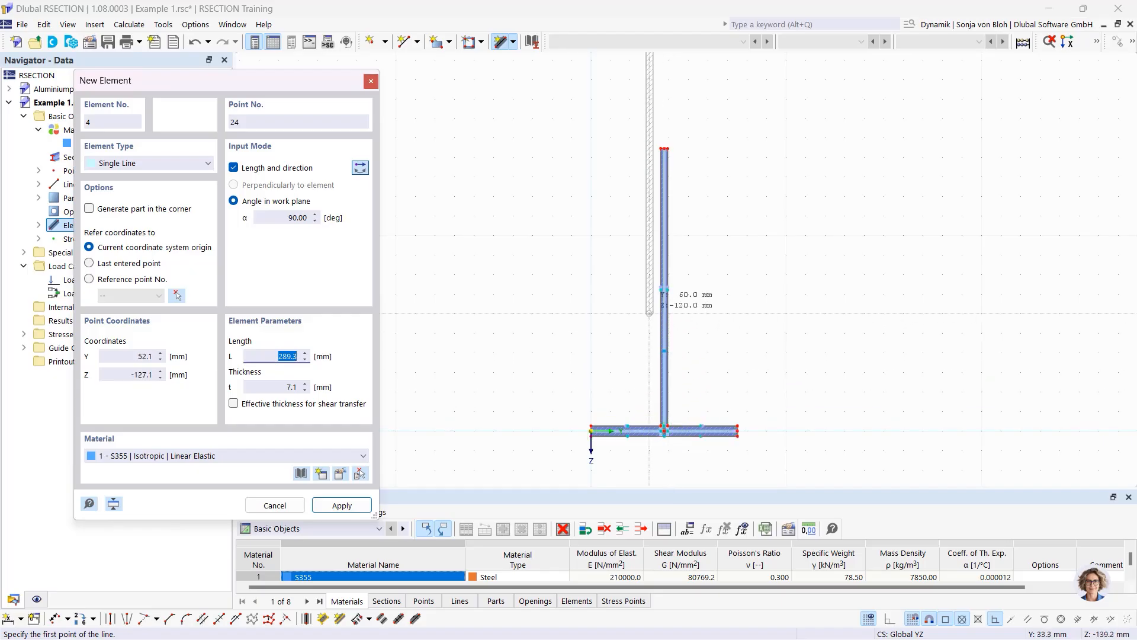
Place a 75 mm long, 10.7 mm thick top flange piece at 0° from the web top
click(287, 218)
key(Tab)
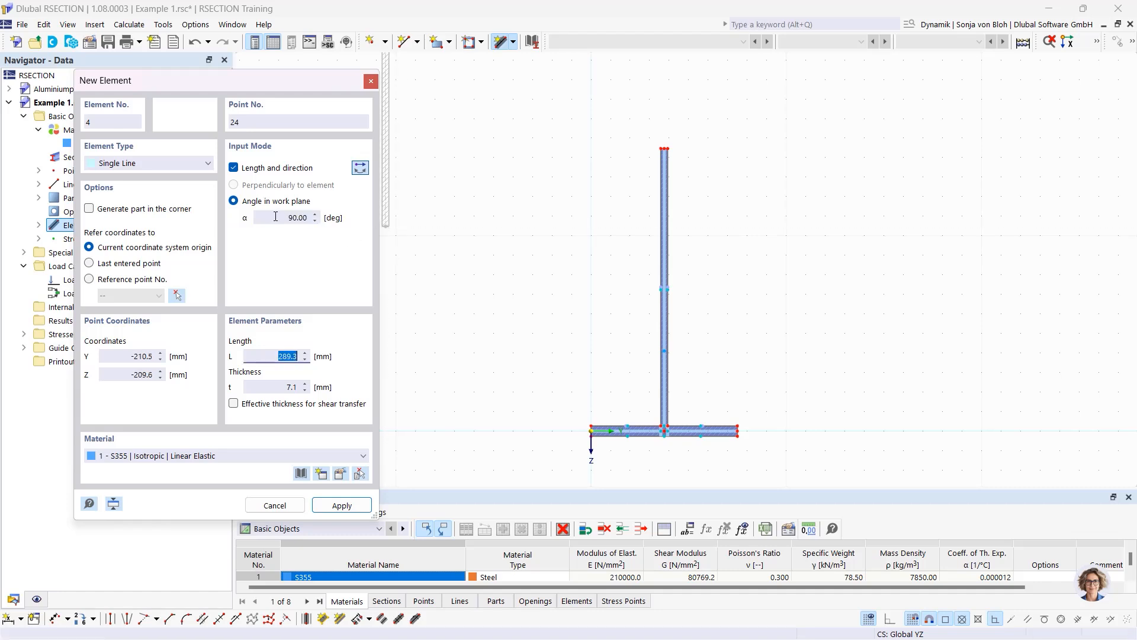
click(316, 218)
text(0)
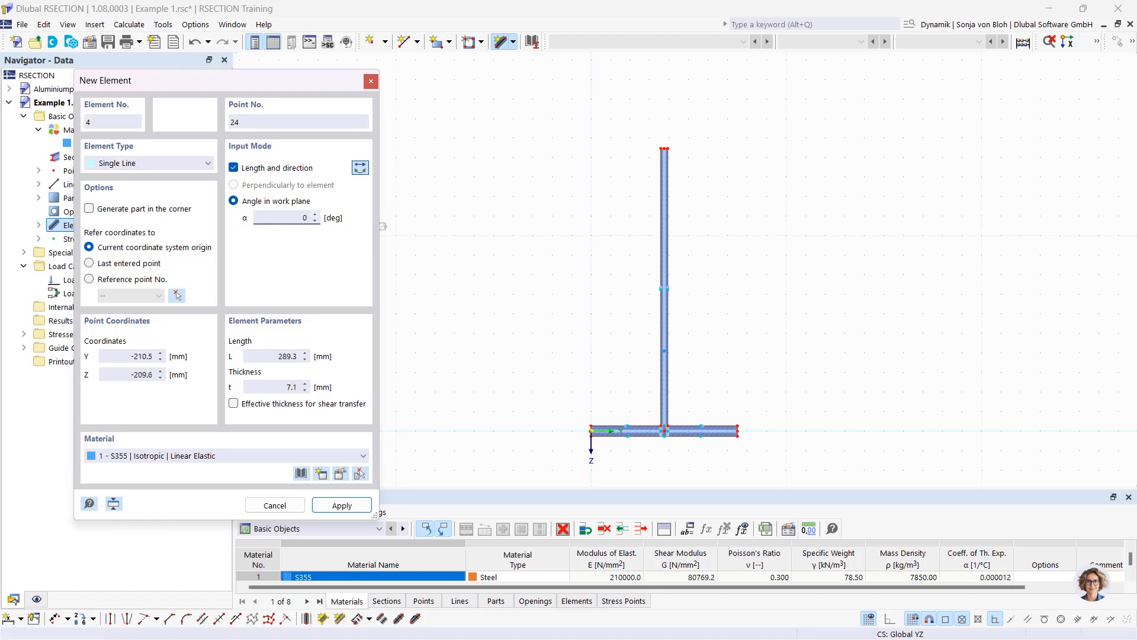
key(Tab)
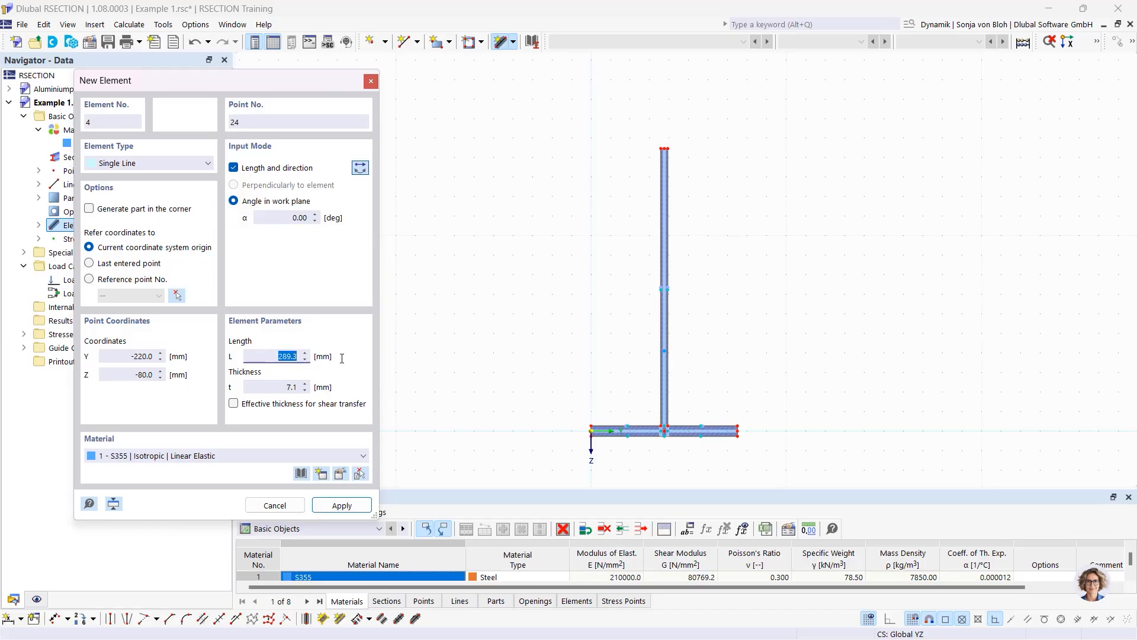
text(75)
key(Tab)
text(10)
text(,7)
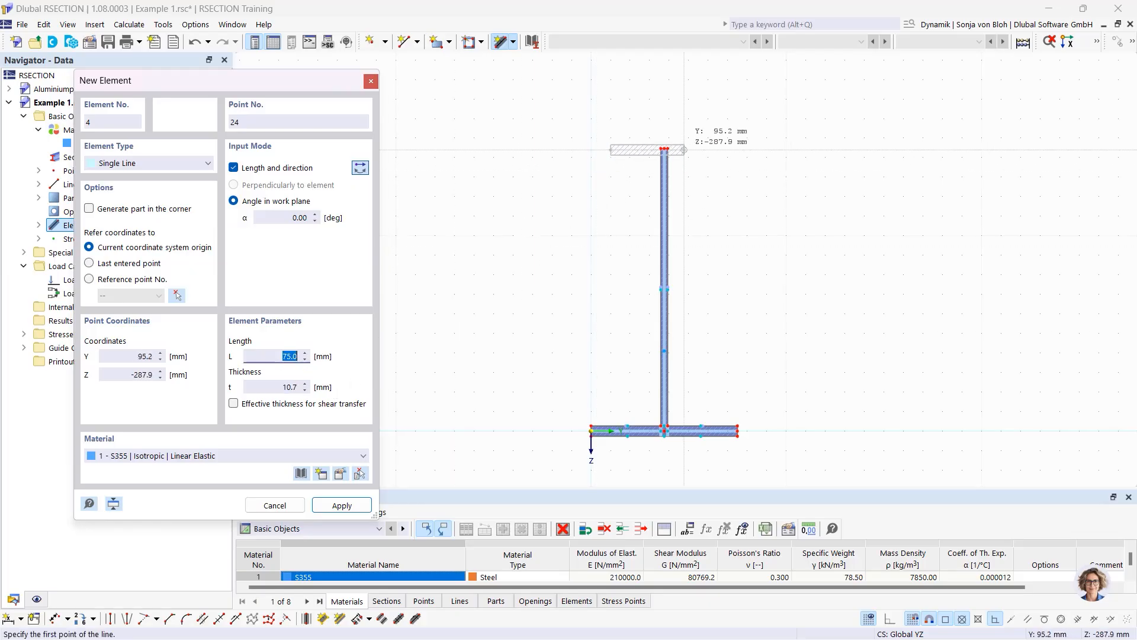
scroll(672, 157, up, 7)
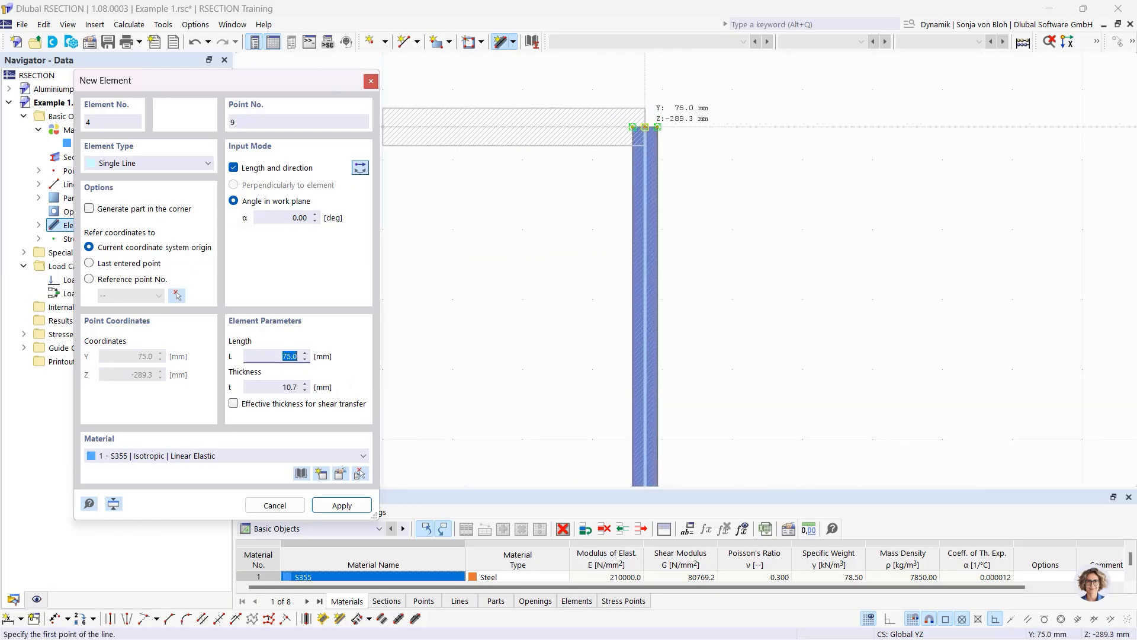
click(645, 127)
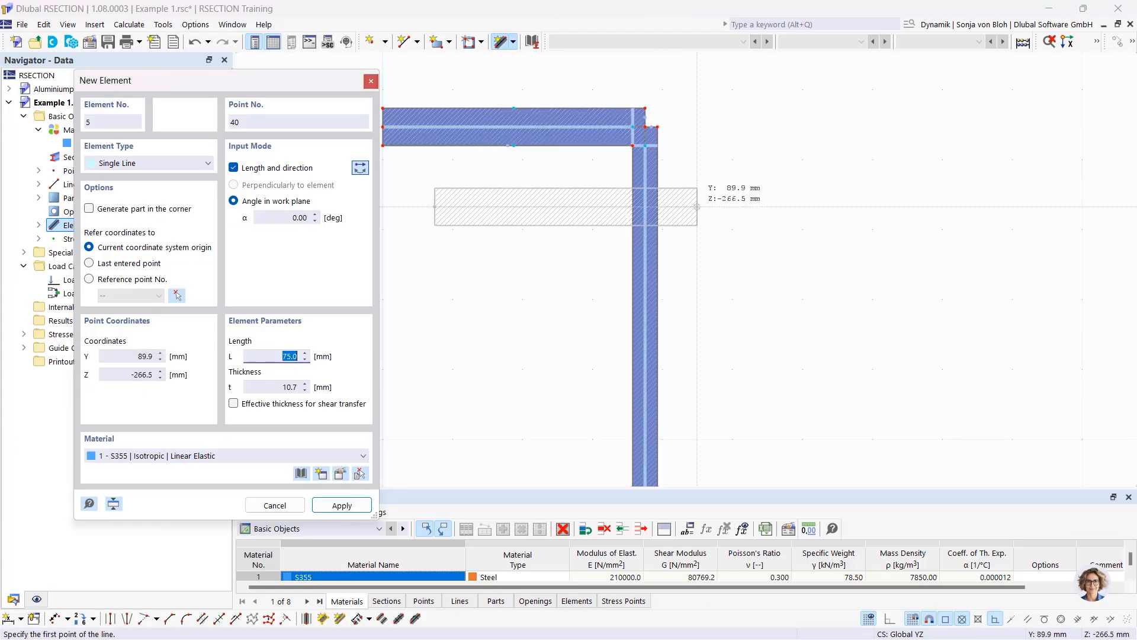
Add the right half of the top flange in the reversed direction and finish drawing
click(361, 169)
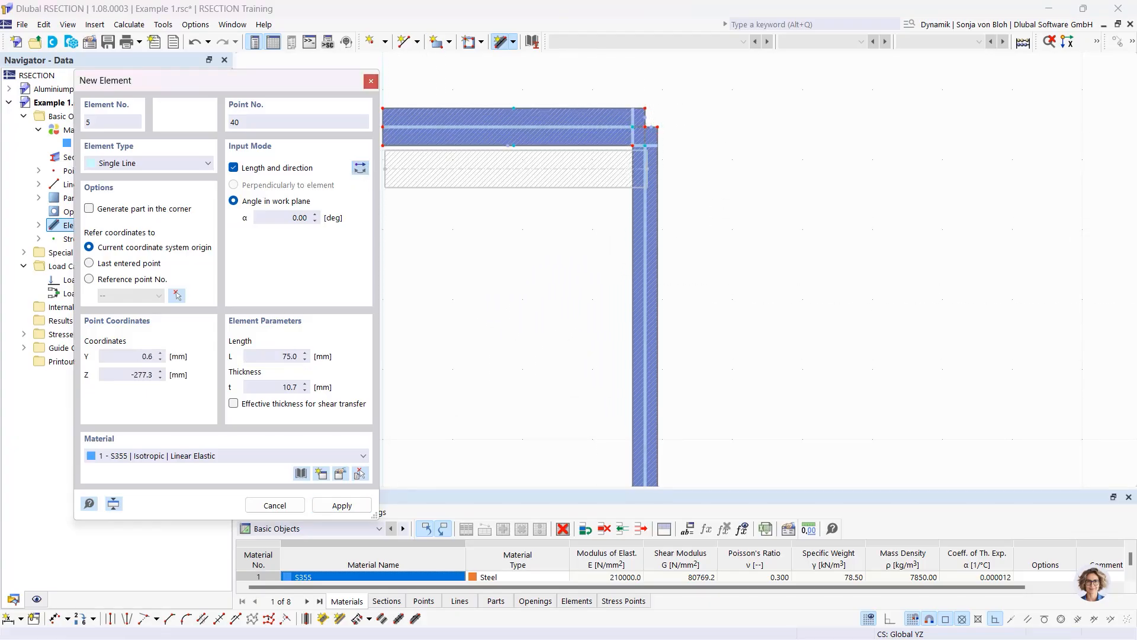
scroll(673, 135, up, 2)
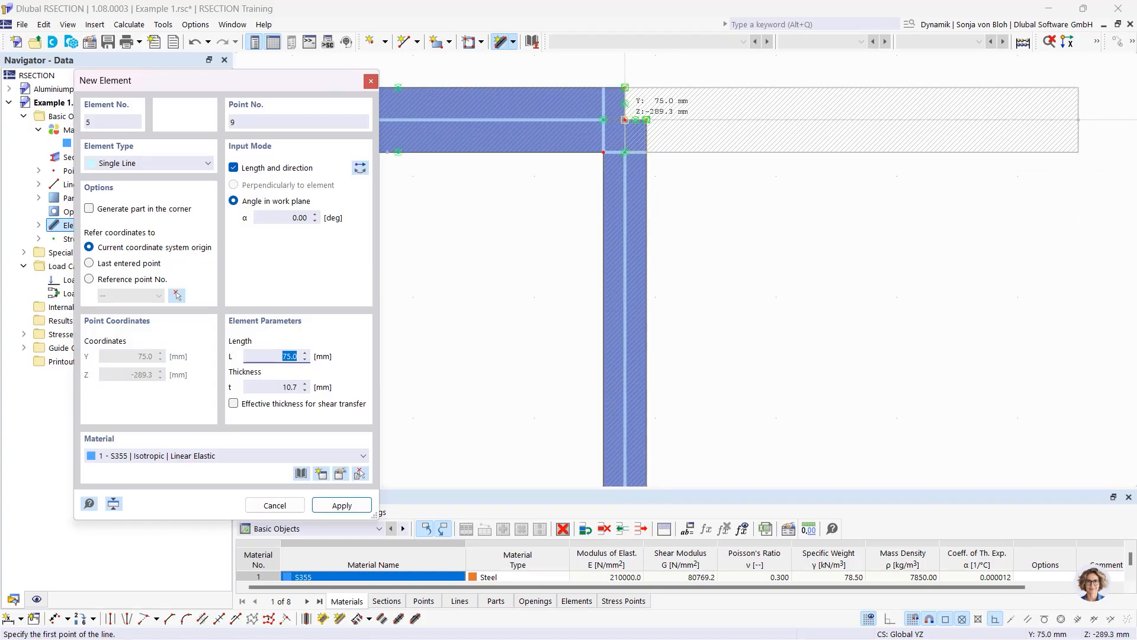
click(625, 120)
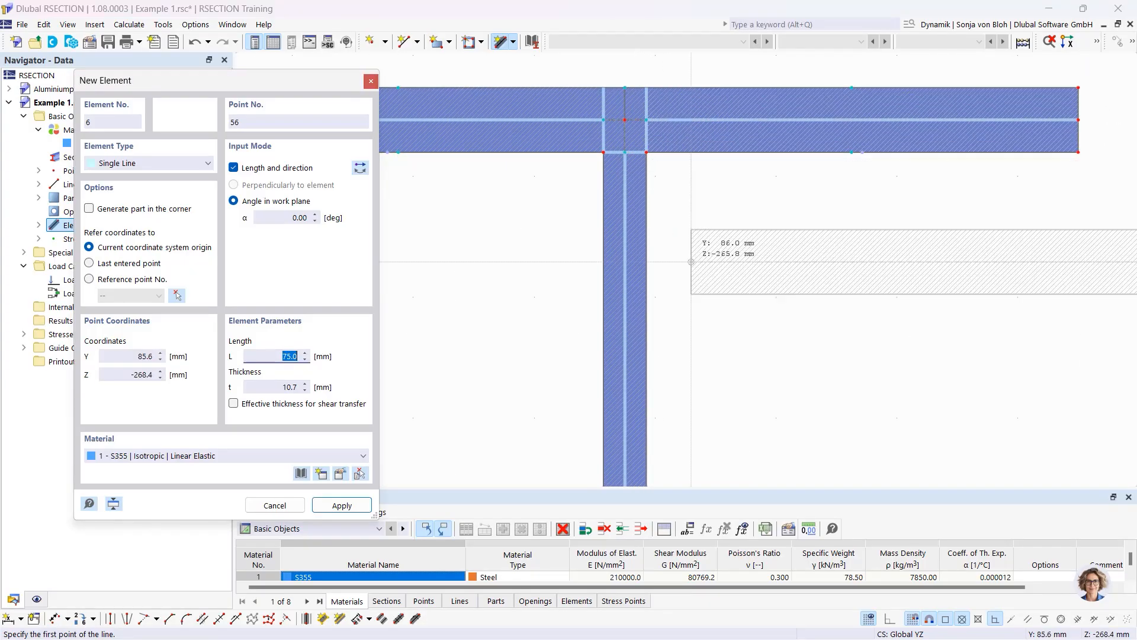
scroll(704, 278, down, 2)
scroll(704, 293, down, 5)
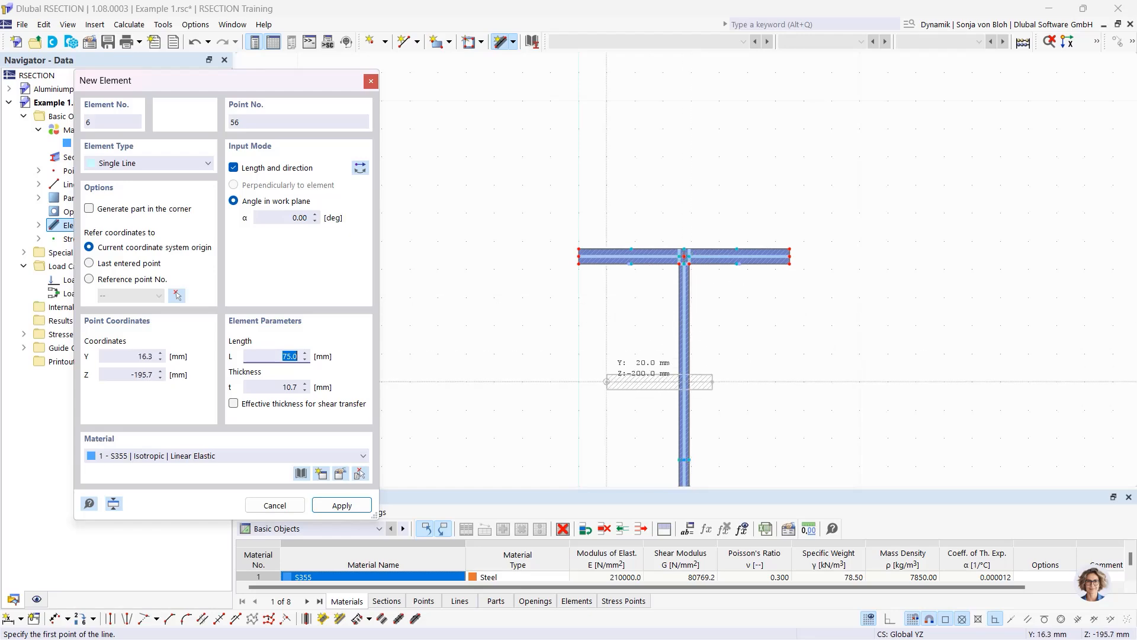
middle_drag(601, 380, 587, 179)
scroll(587, 179, down, 3)
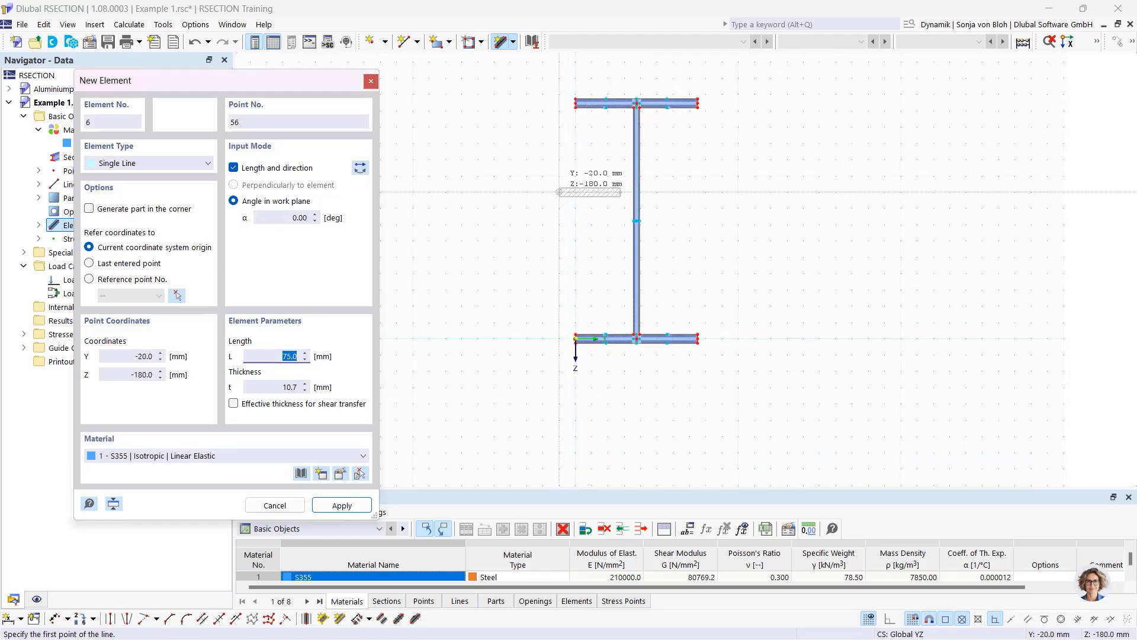
key(Escape)
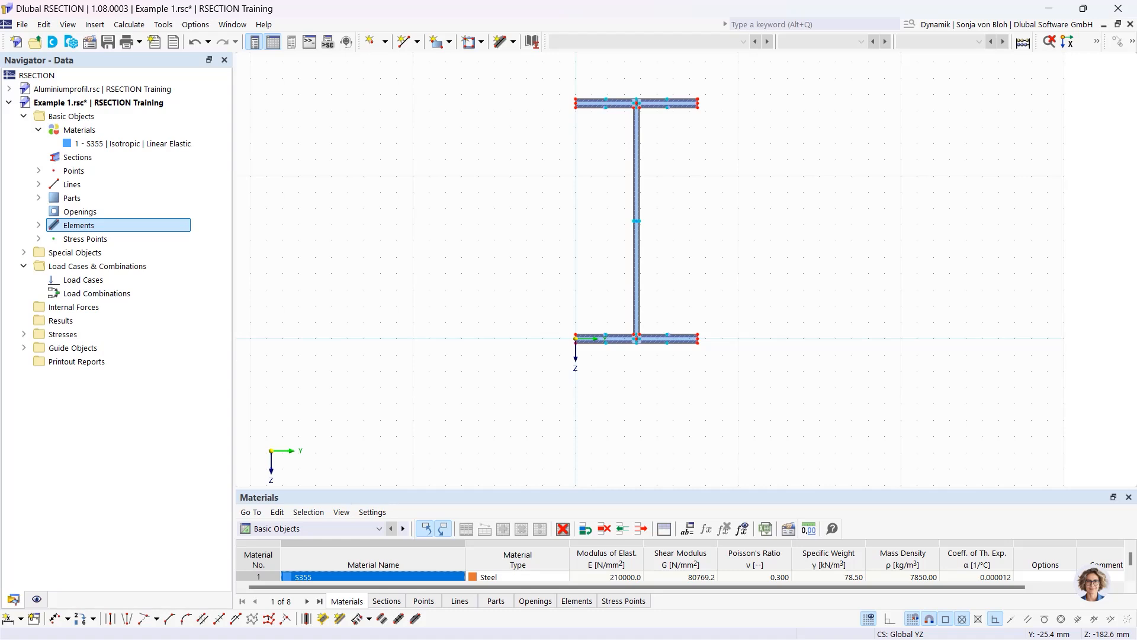
Start the Round Corner tool and set its radius to 15 mm
click(186, 619)
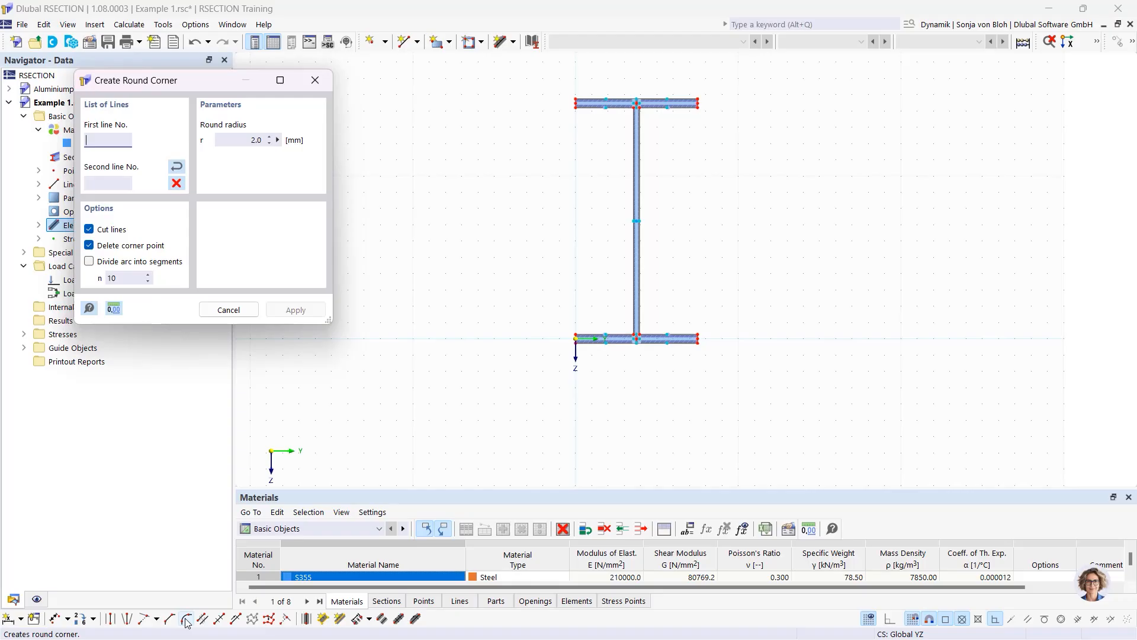
drag(198, 82, 295, 88)
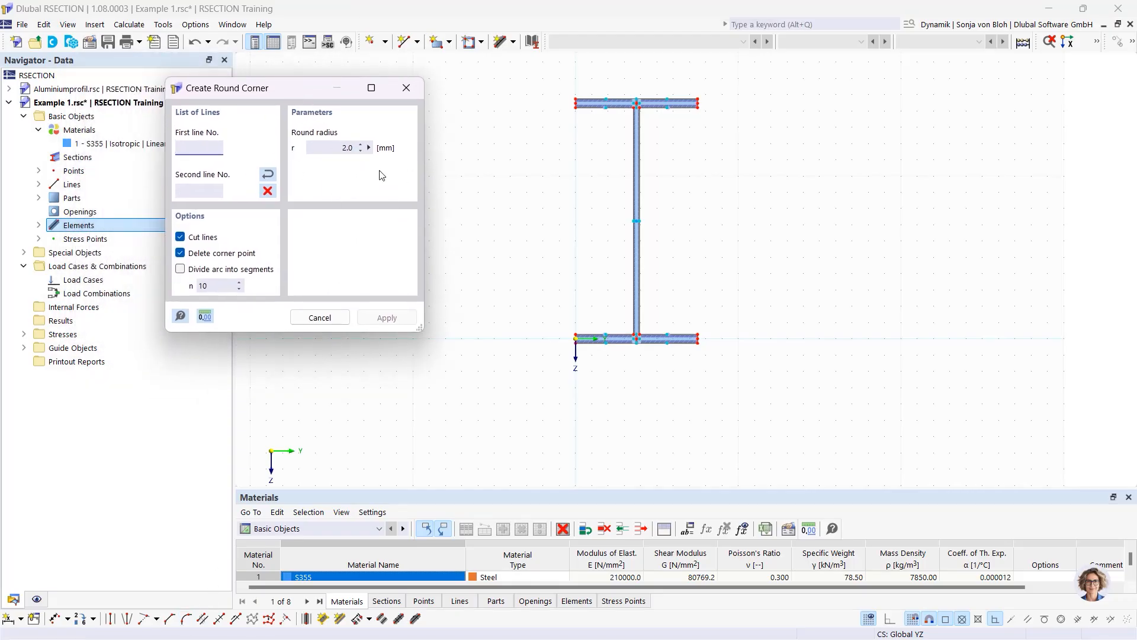
double_click(355, 148)
text(15)
Fillet the left and right junctions between the top flange and the web
scroll(578, 110, up, 3)
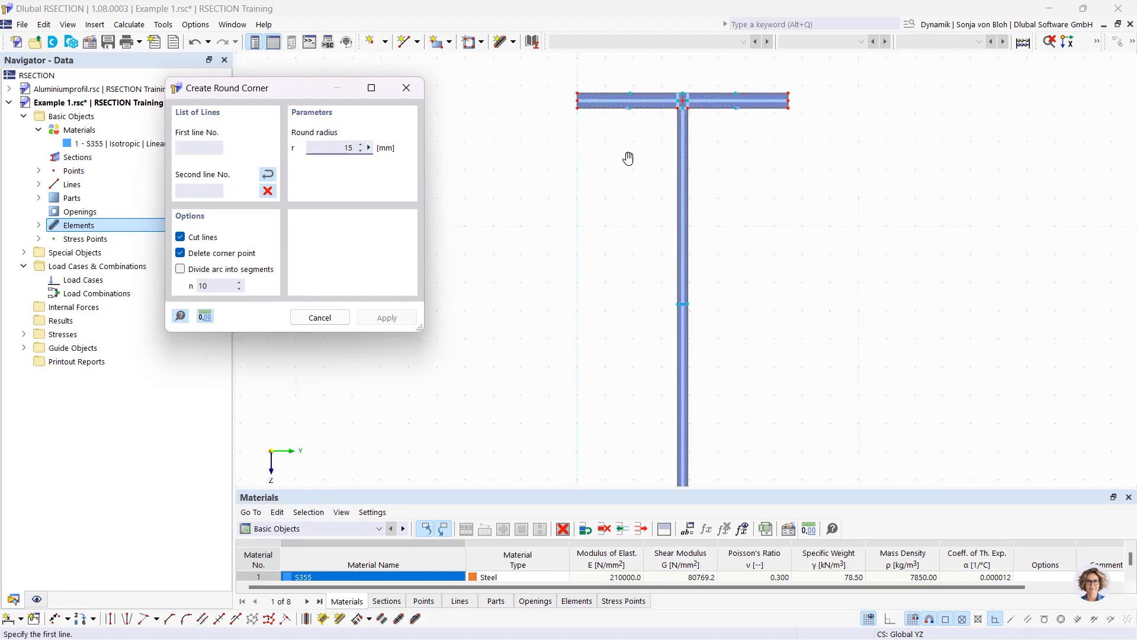
middle_drag(628, 158, 604, 243)
scroll(610, 234, up, 2)
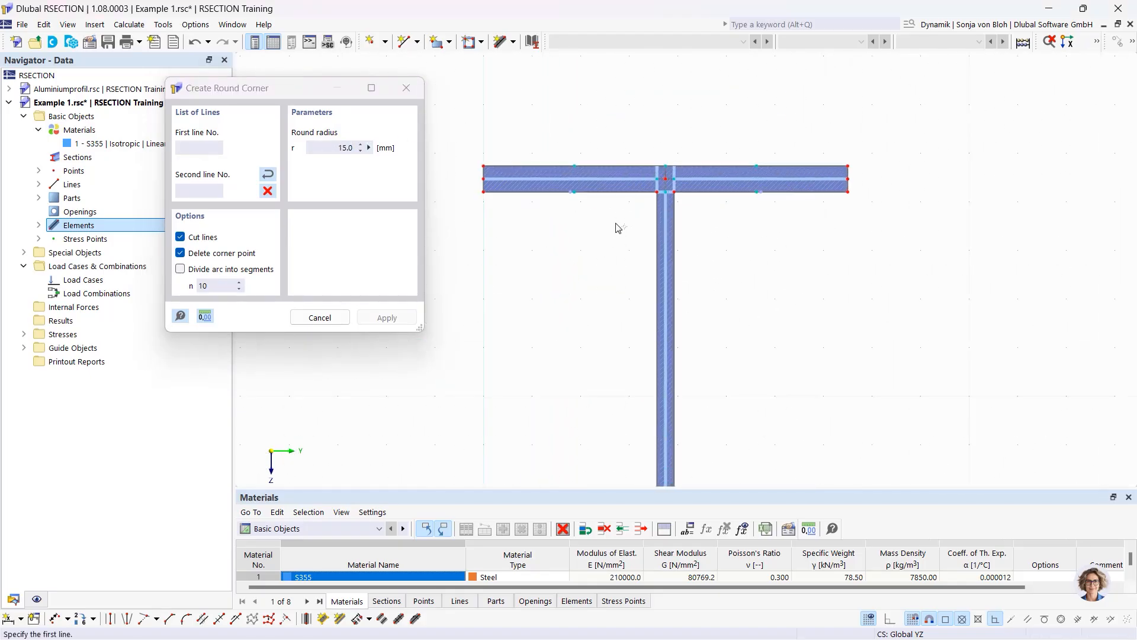
click(616, 189)
click(657, 243)
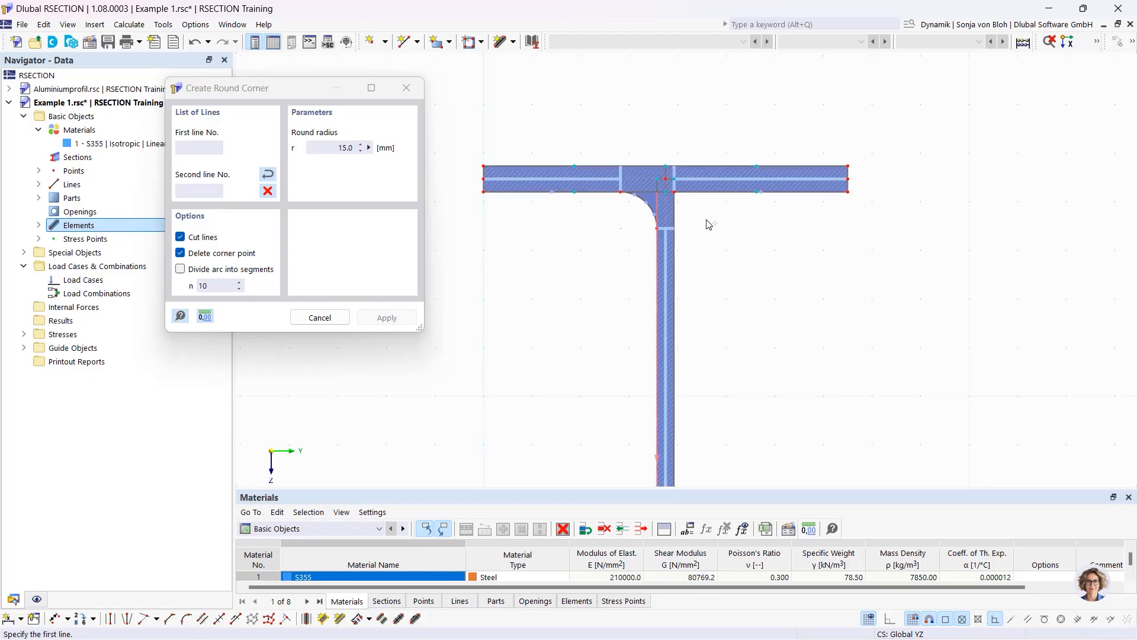
click(720, 189)
click(676, 221)
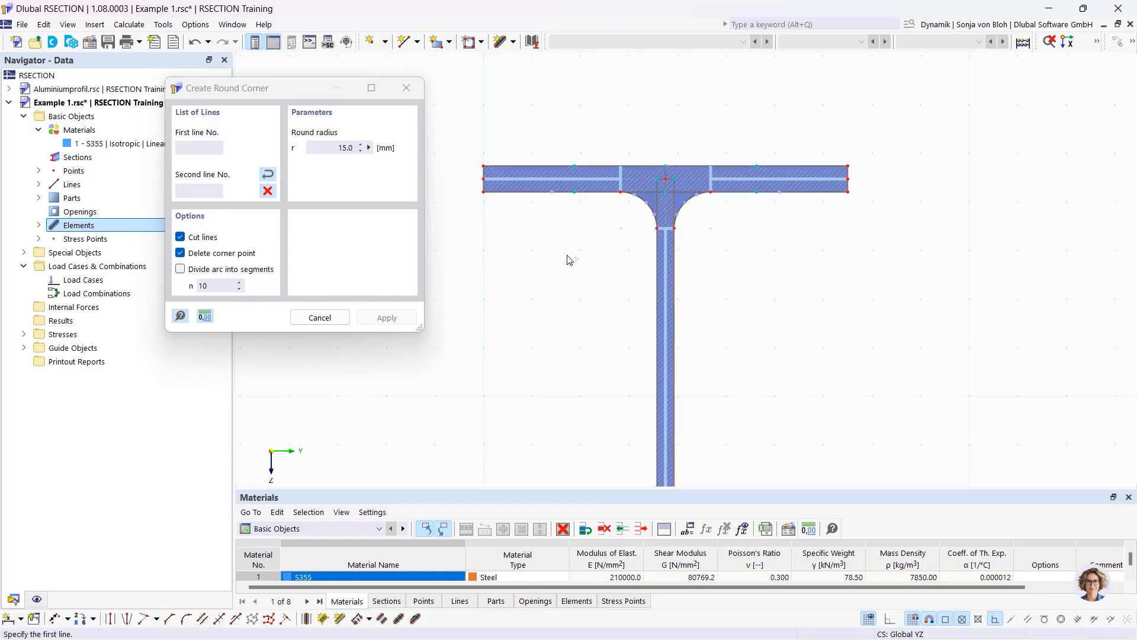
key(Escape)
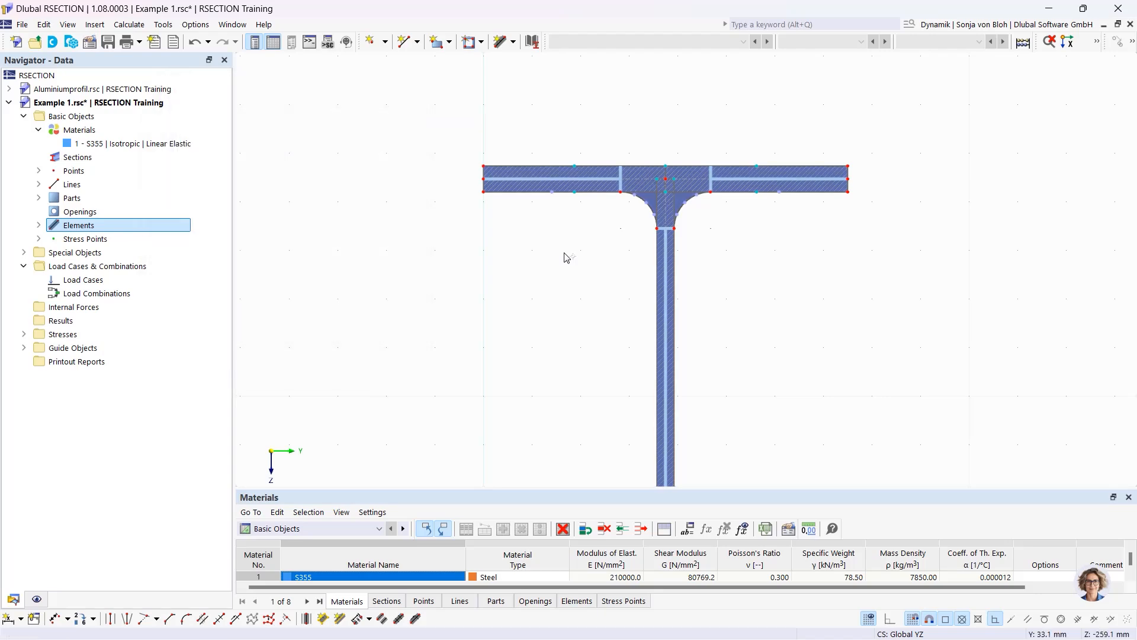
scroll(566, 258, down, 3)
middle_drag(537, 332, 511, 198)
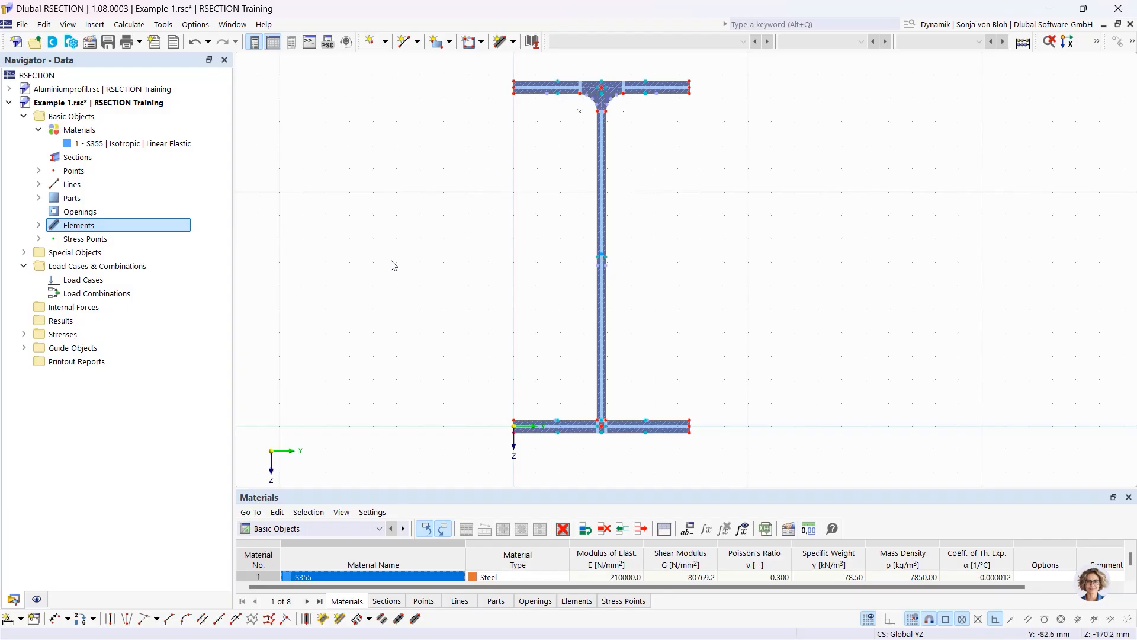
Set up an Edge and Angle corner with L1 = 6*sqrt(2) (8.5 mm) and α = 45°
click(170, 619)
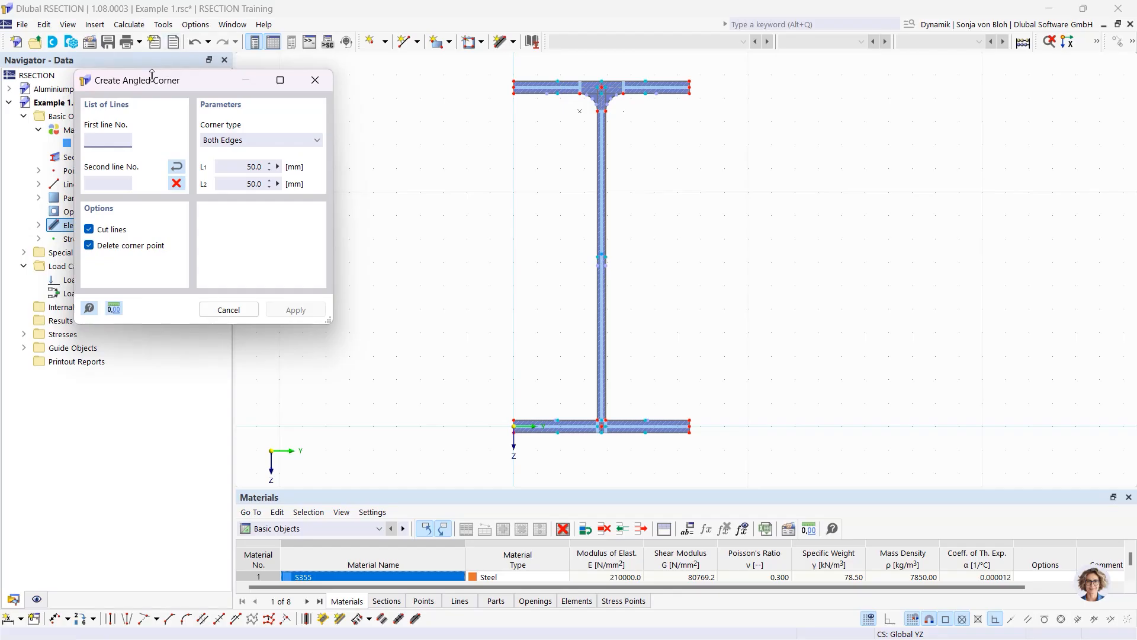
drag(153, 80, 231, 89)
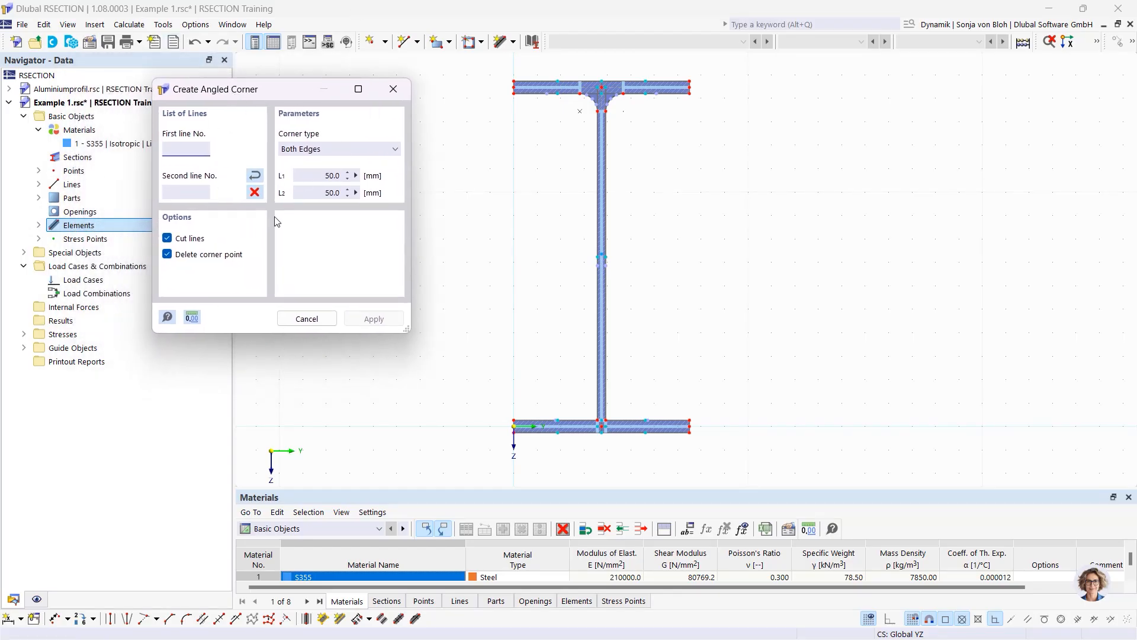
click(358, 150)
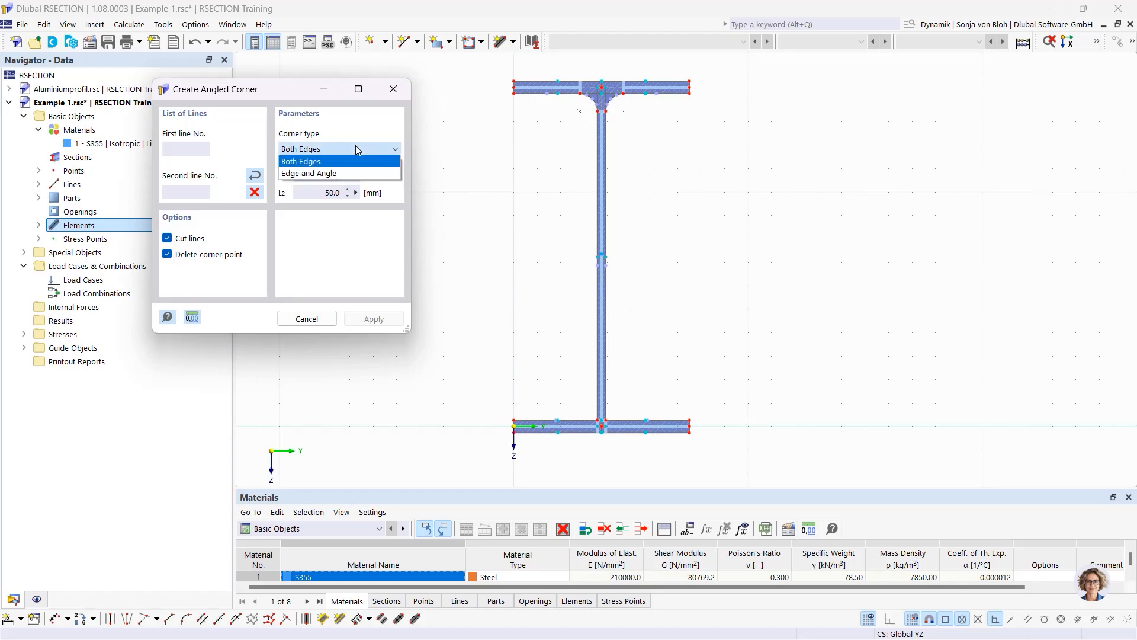
click(312, 179)
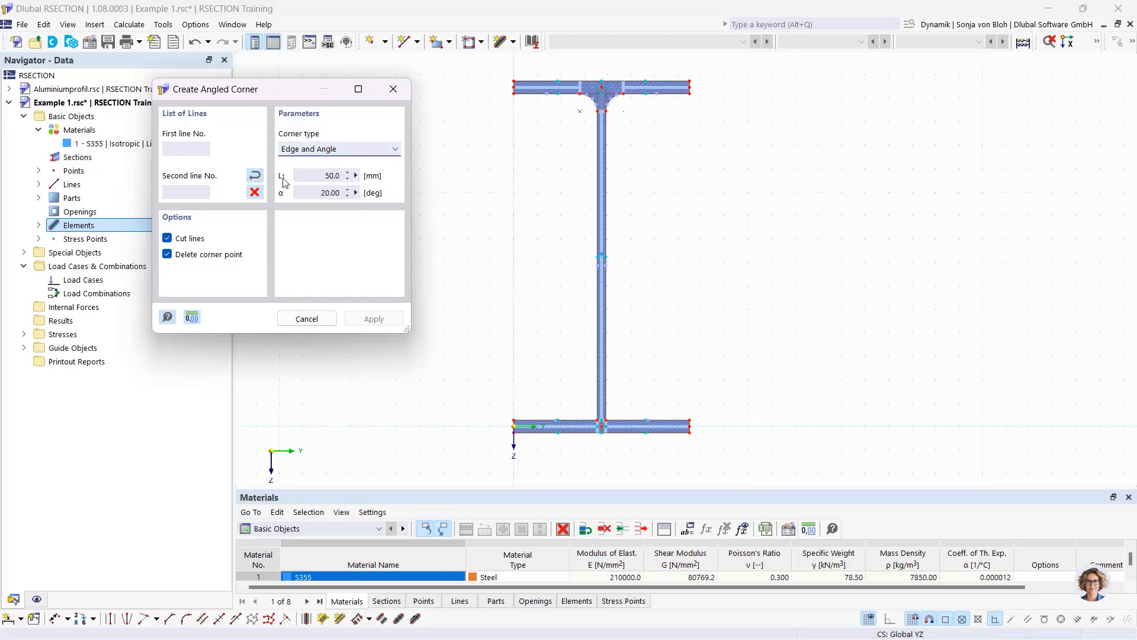
drag(314, 179, 364, 180)
text(6*sqrt(2))
click(319, 193)
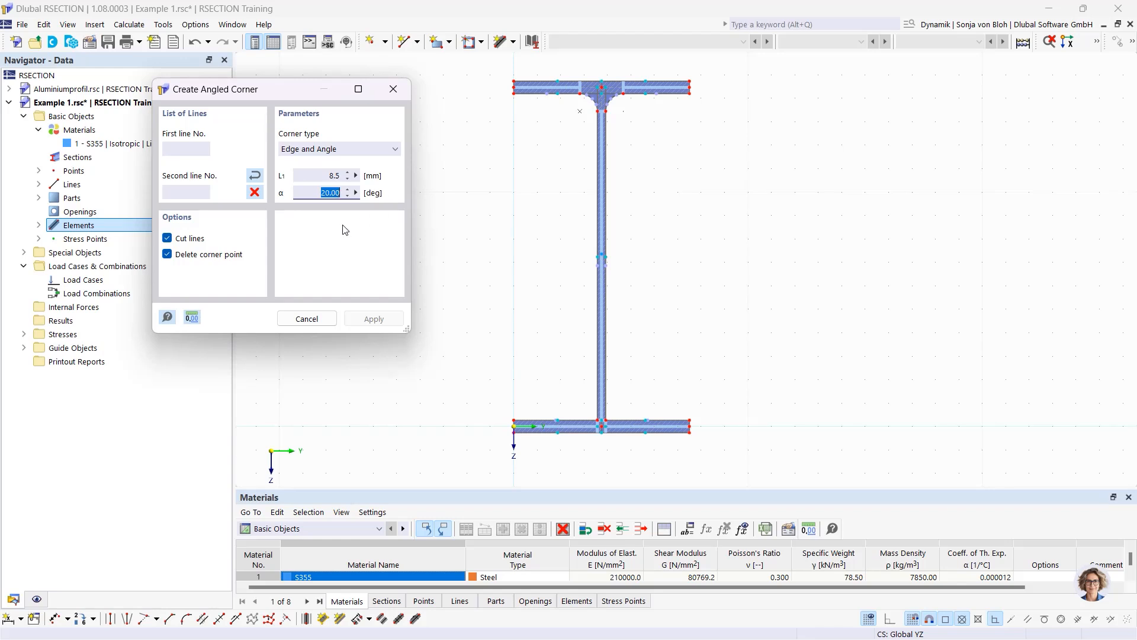
text(45)
Chamfer the left and right junctions between the bottom flange and the web
scroll(556, 413, up, 3)
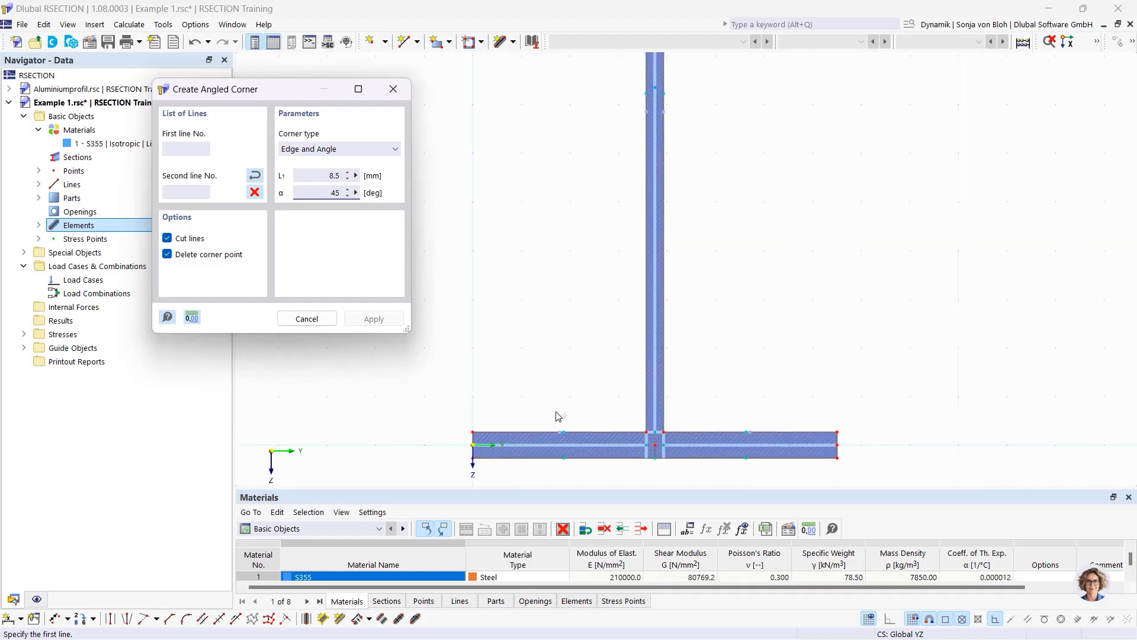
scroll(596, 421, up, 2)
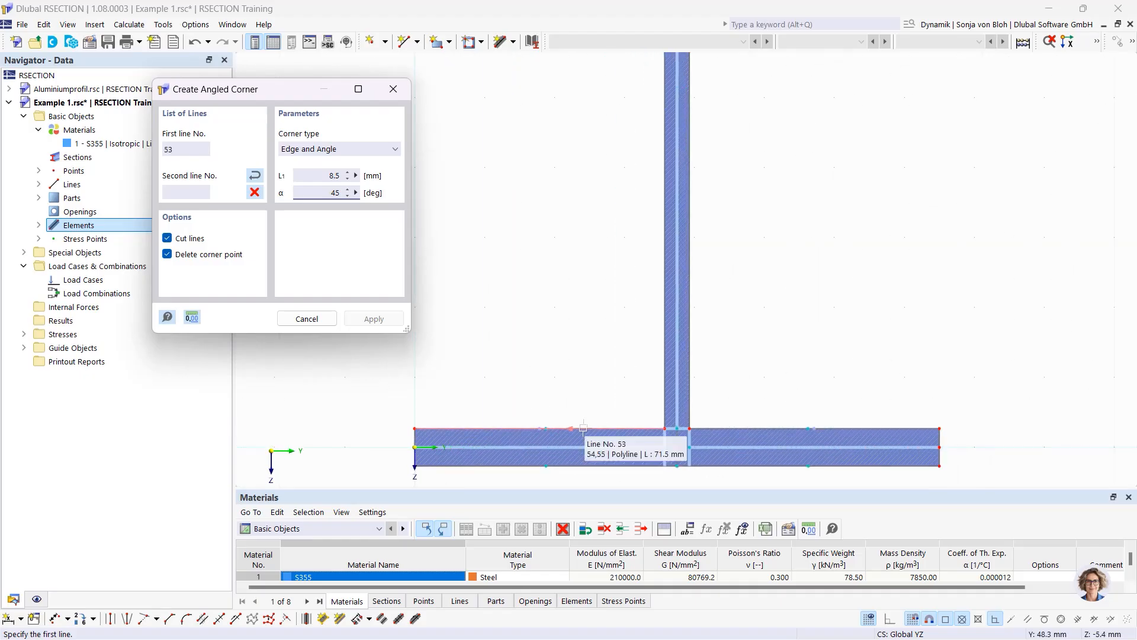
click(585, 428)
click(662, 380)
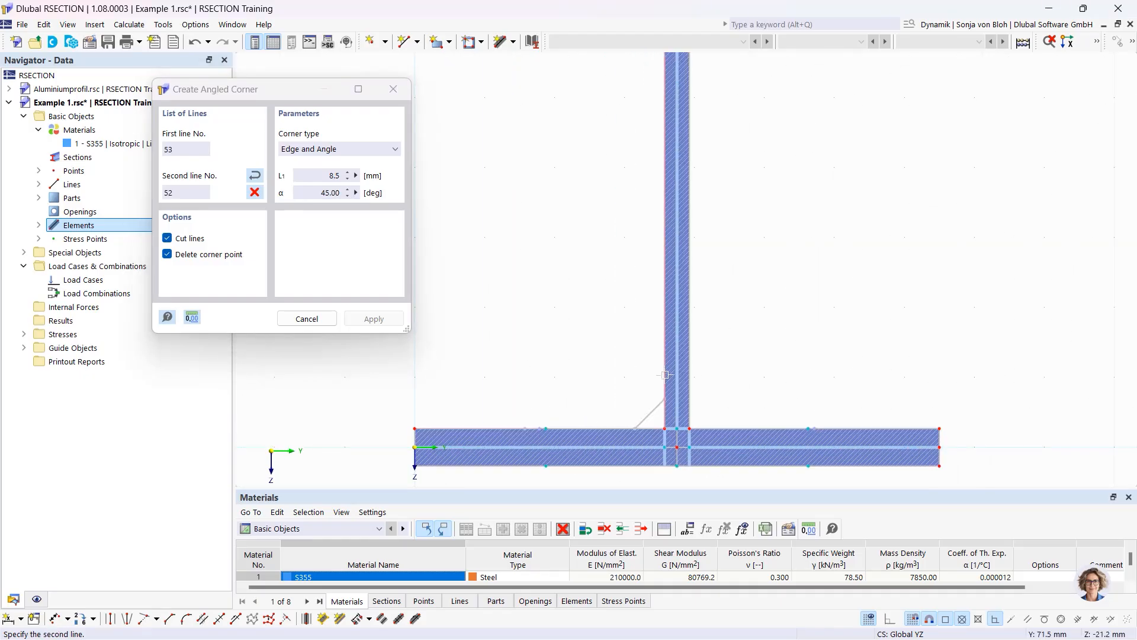
click(686, 368)
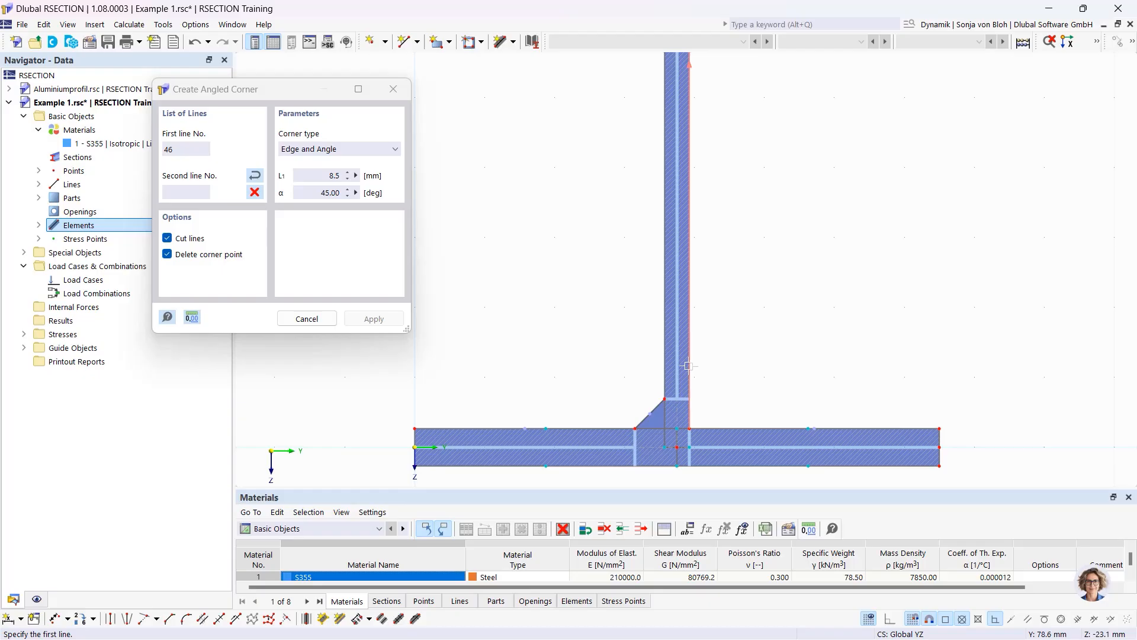
click(707, 427)
key(Escape)
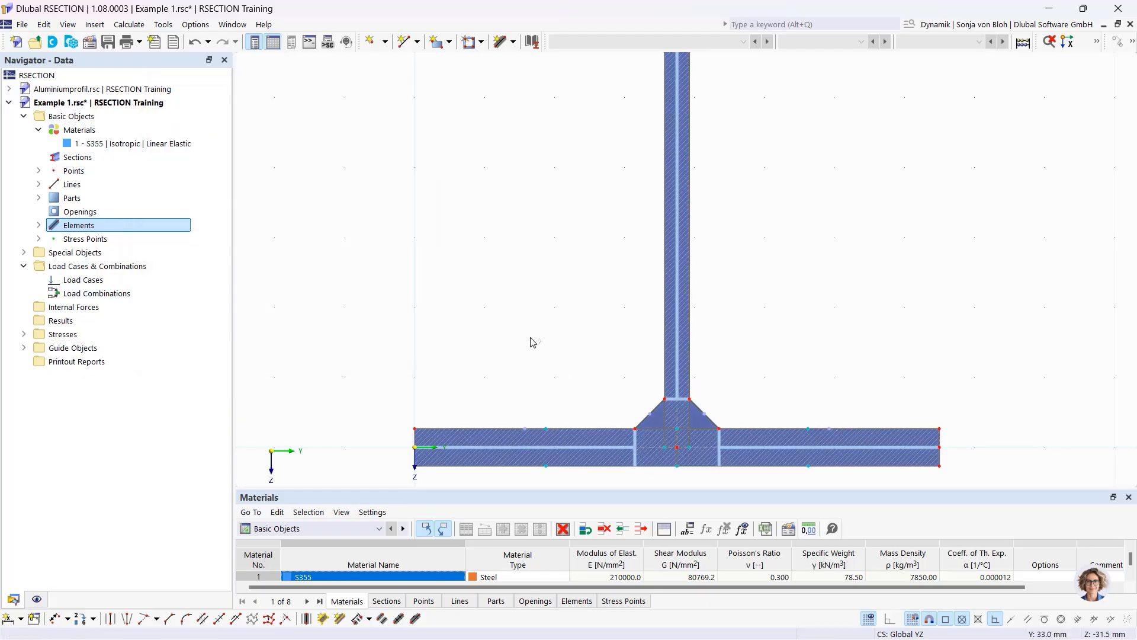
Zoom to the top flange and select its left and right subpanels in turn
scroll(531, 342, down, 4)
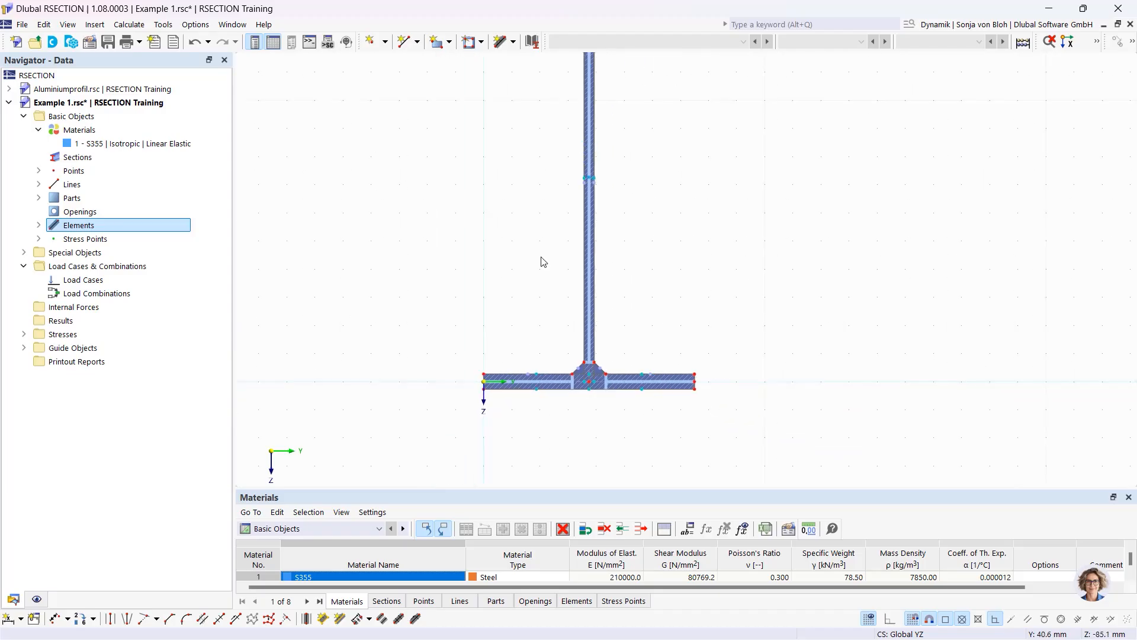
middle_drag(541, 259, 551, 460)
scroll(572, 261, up, 2)
scroll(578, 260, up, 3)
middle_drag(574, 190, 599, 414)
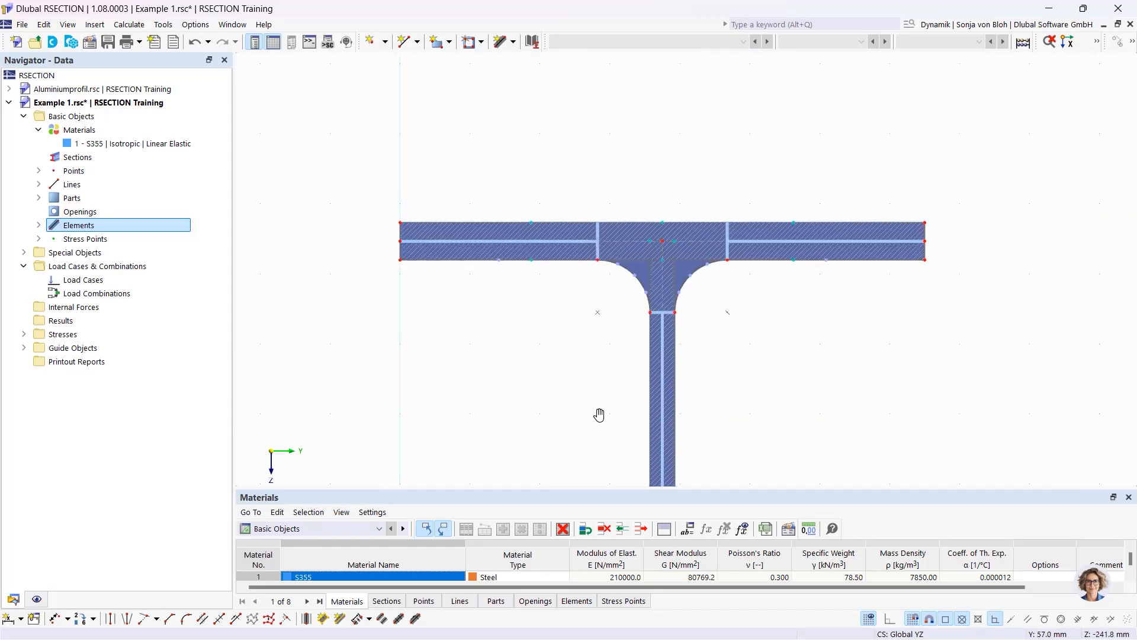
scroll(584, 257, up, 1)
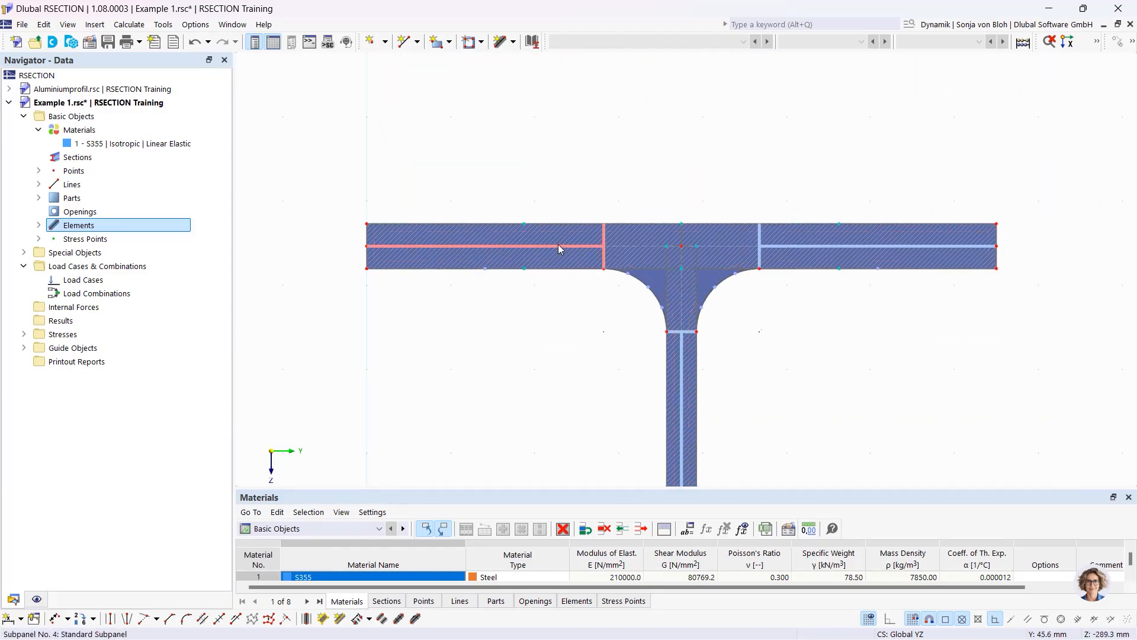
click(559, 244)
click(798, 246)
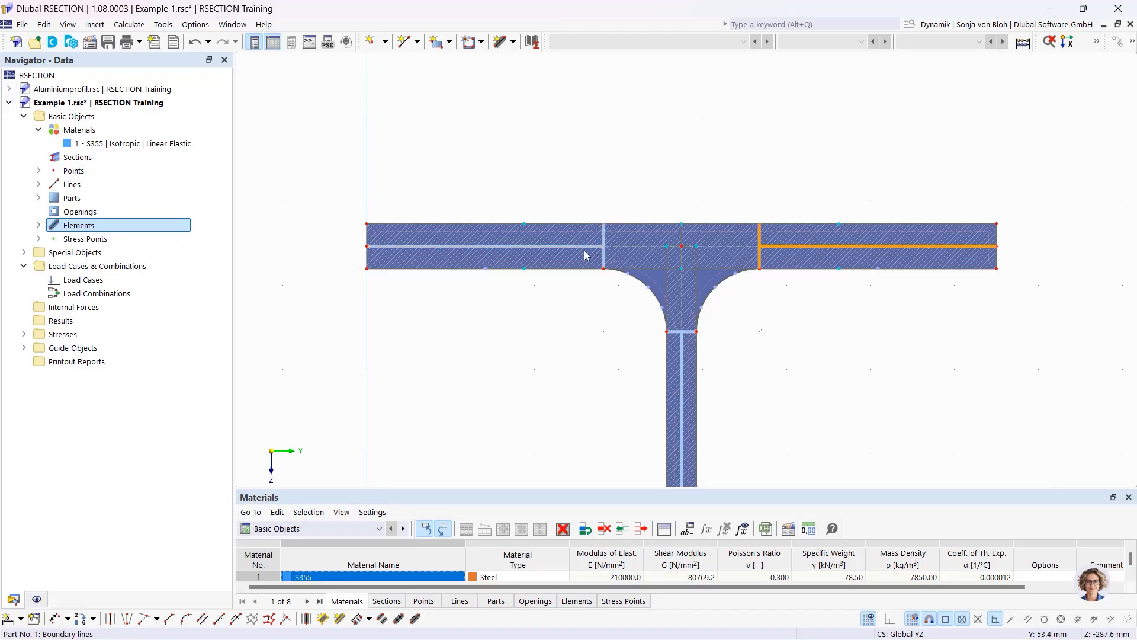
click(584, 244)
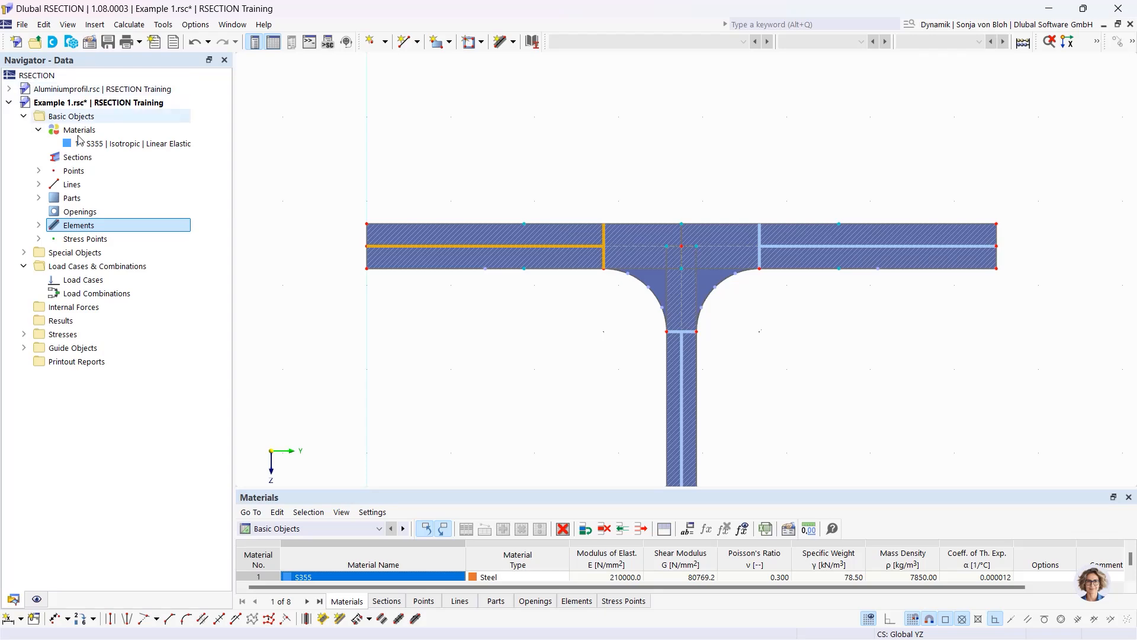
Insert load case LC1 named N and a second load case LC2 named My
right_click(80, 282)
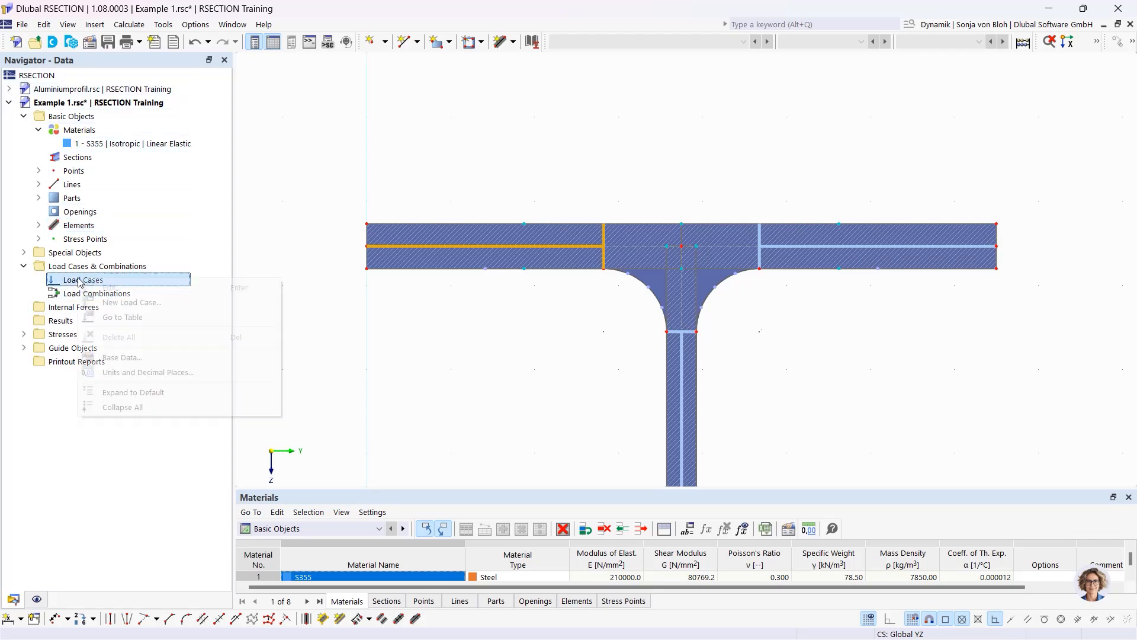
click(158, 306)
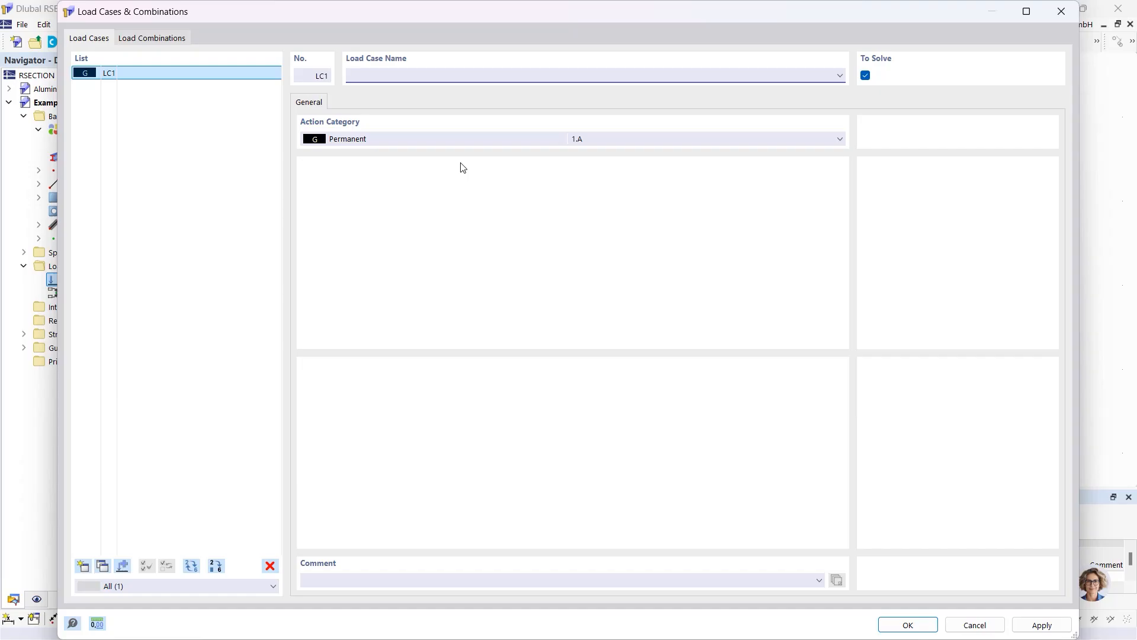
text(N)
click(83, 567)
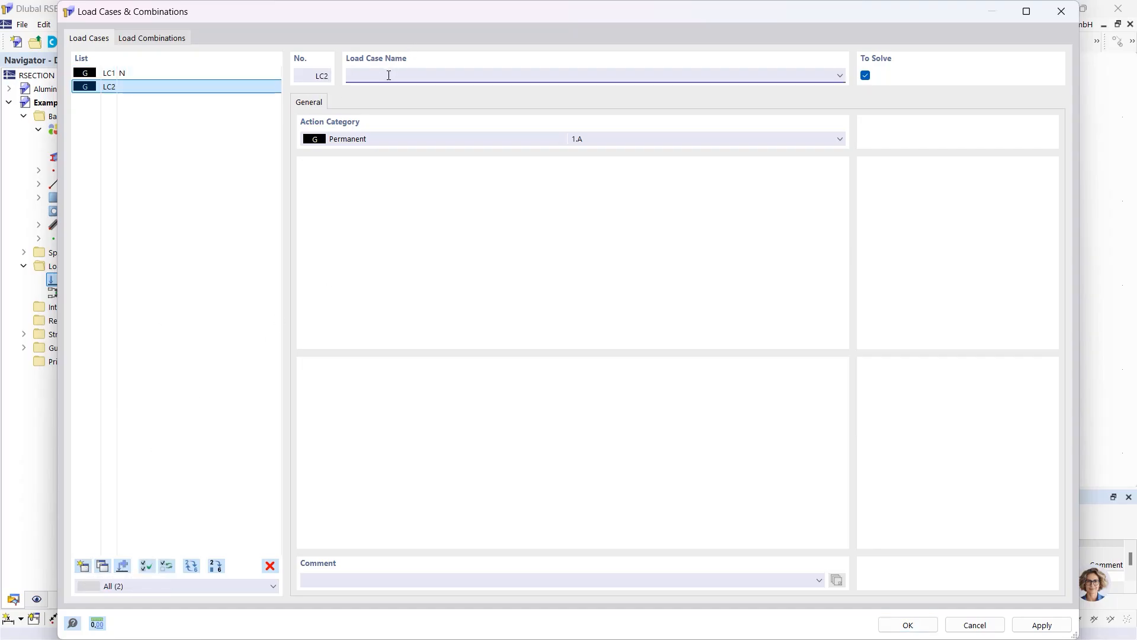
text(My)
click(170, 39)
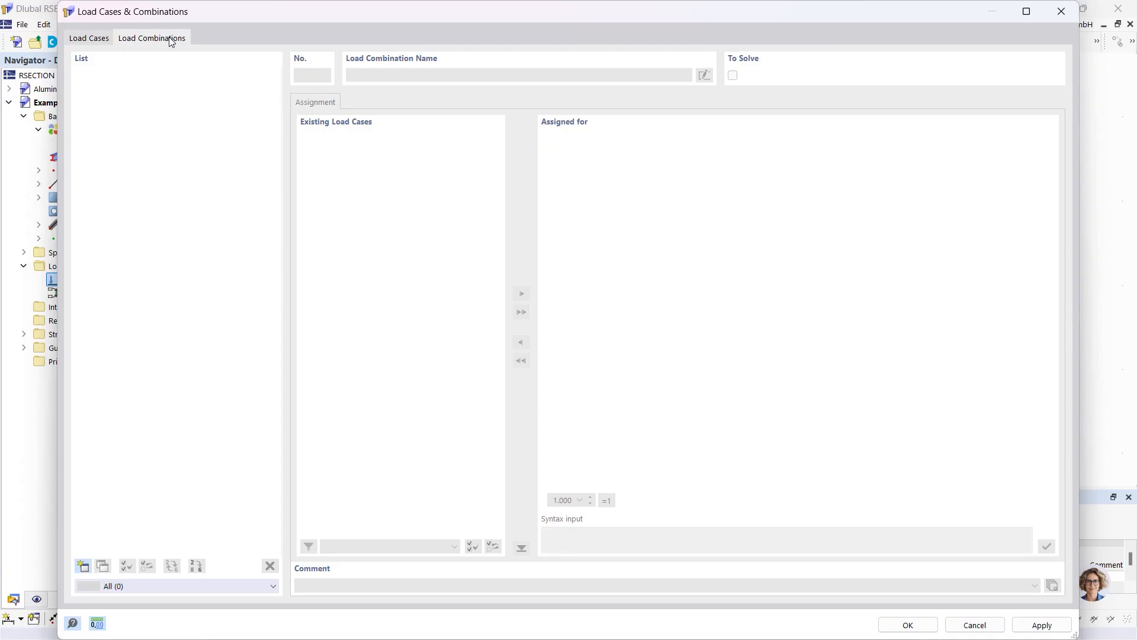
Create combination CO1 with LC1 and LC2 at factor 1.00 each, and confirm
click(83, 567)
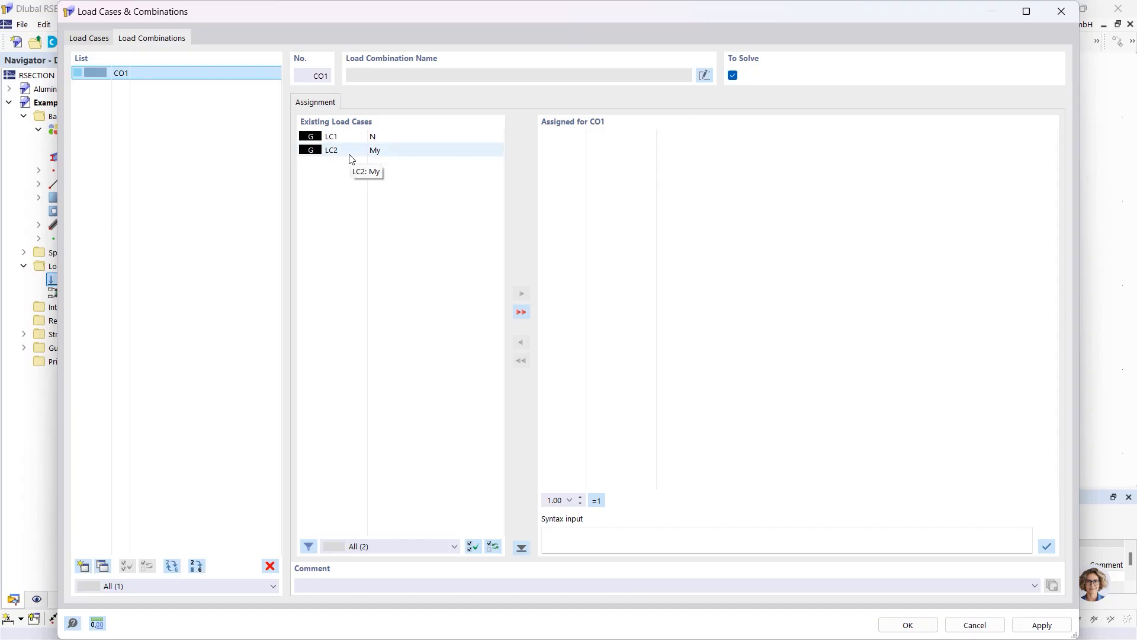
click(521, 313)
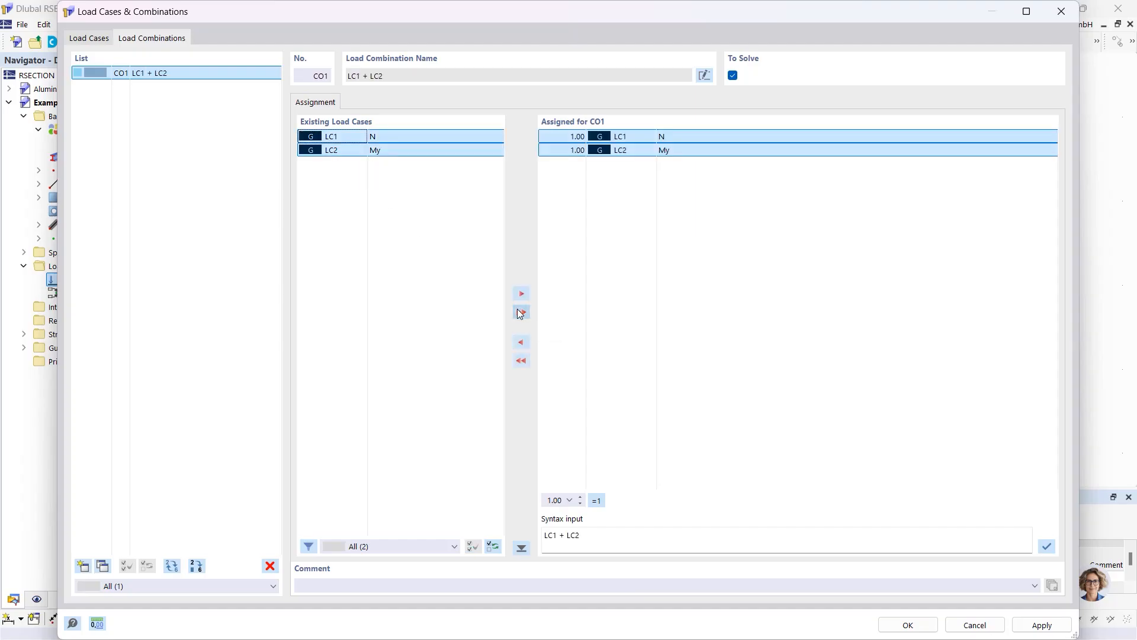
click(557, 136)
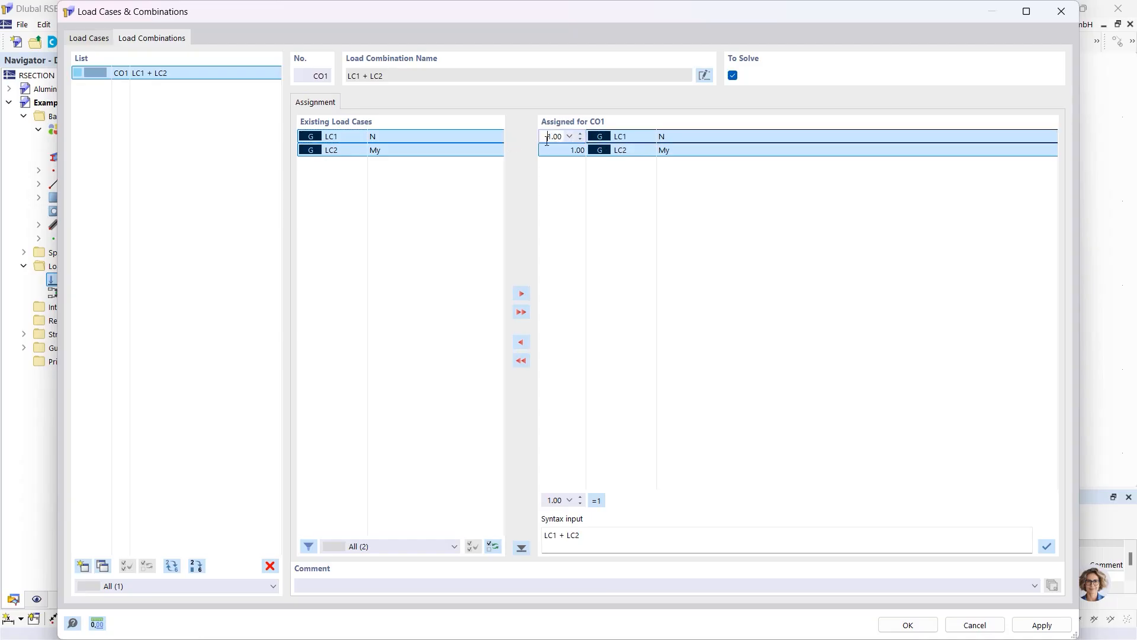
click(900, 624)
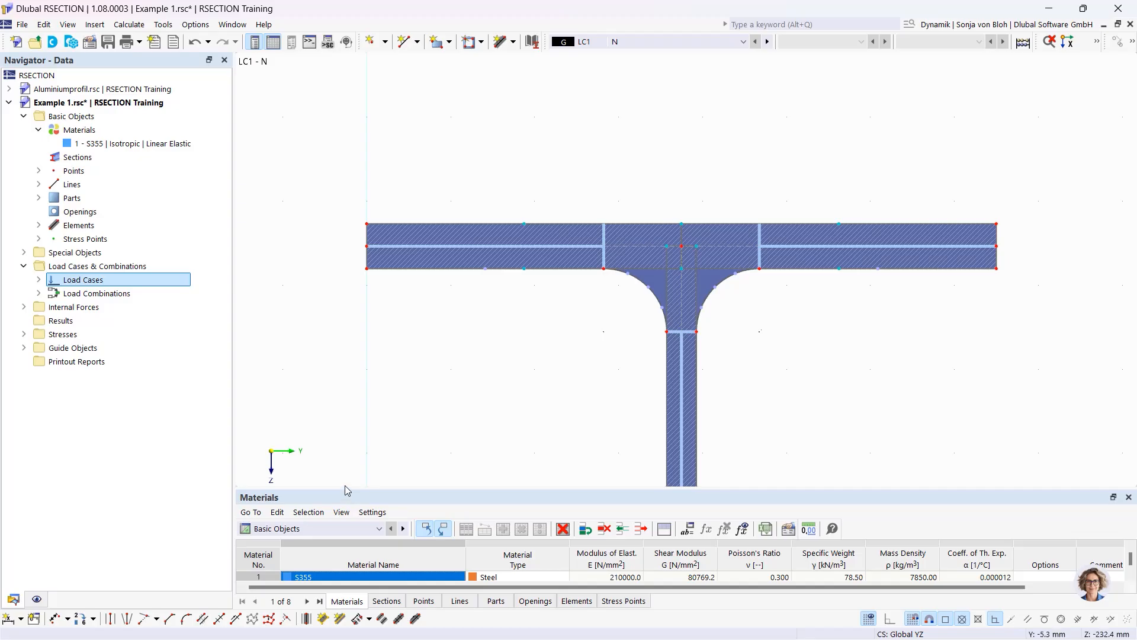
Switch the table below the section to Internal Forces, then restore the section view size
drag(347, 489, 343, 359)
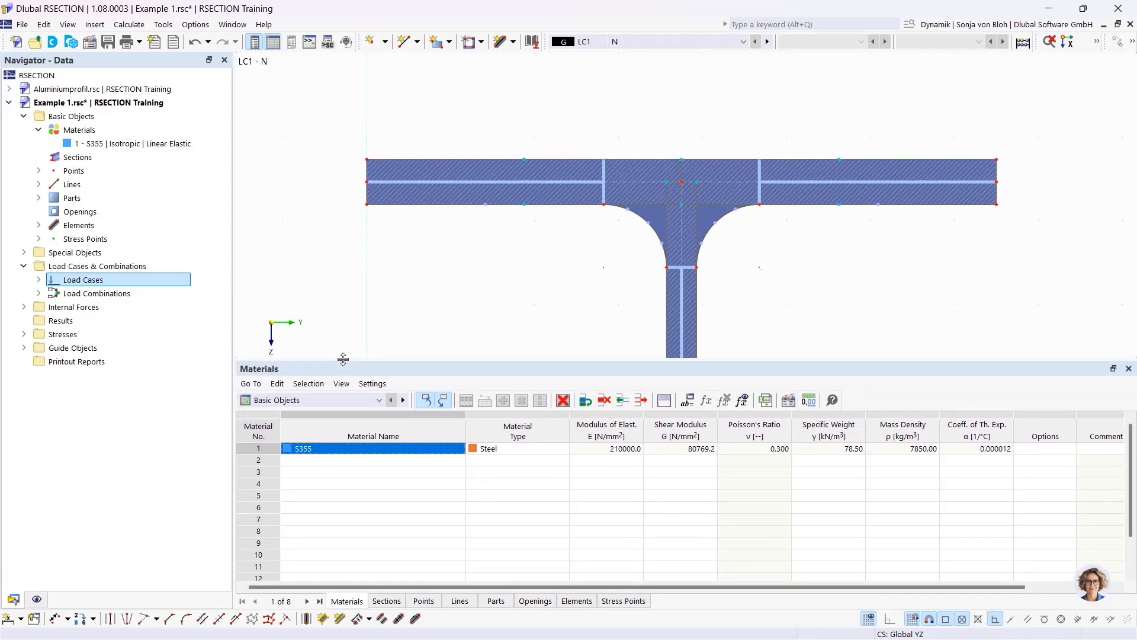
click(380, 400)
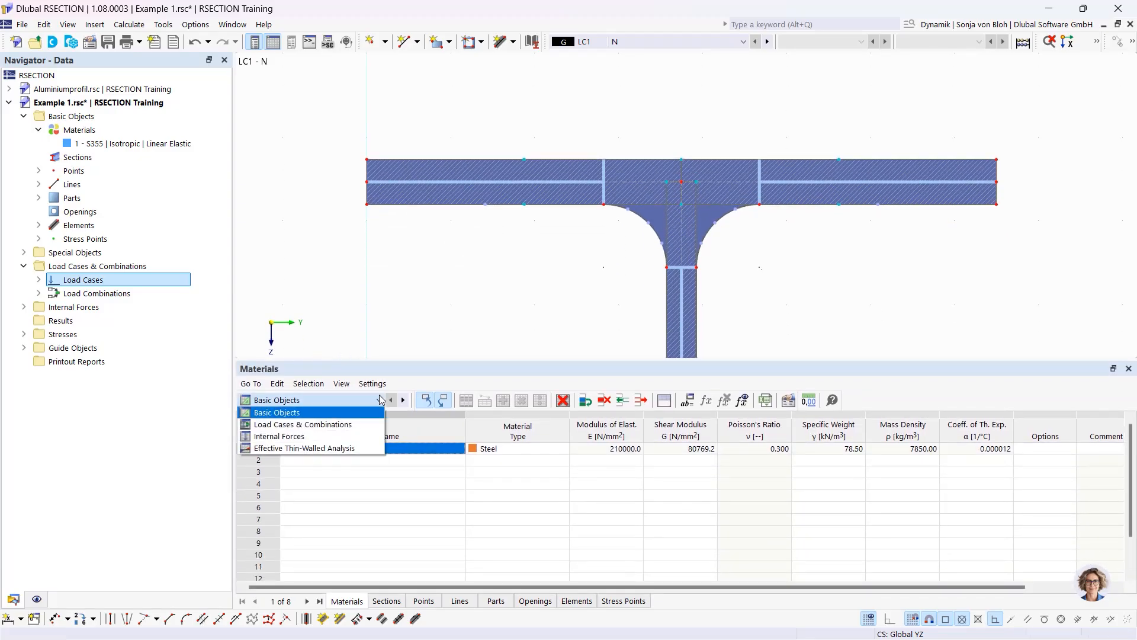
click(317, 436)
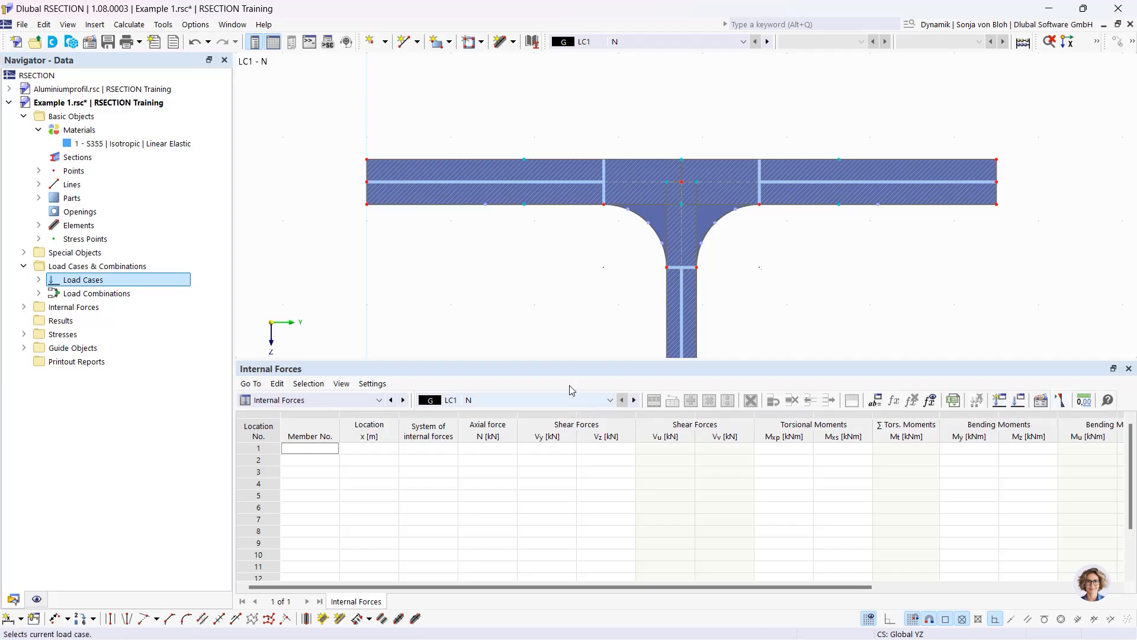
drag(564, 360, 566, 463)
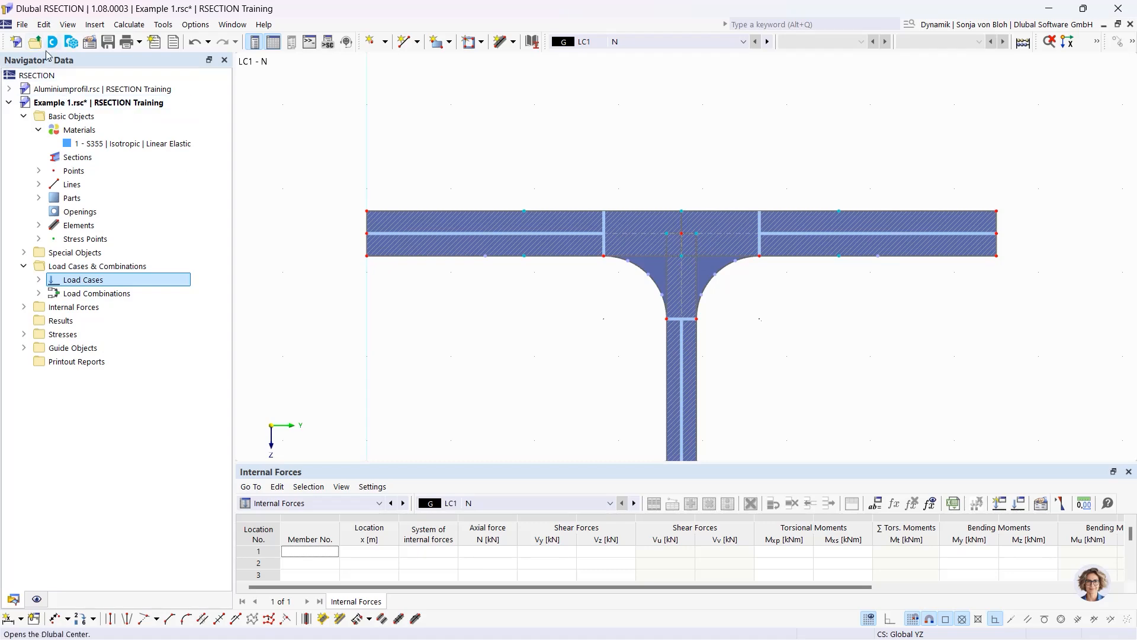
Define internal forces for LC1 - N with axial force N = -10 kN
click(23, 307)
click(37, 321)
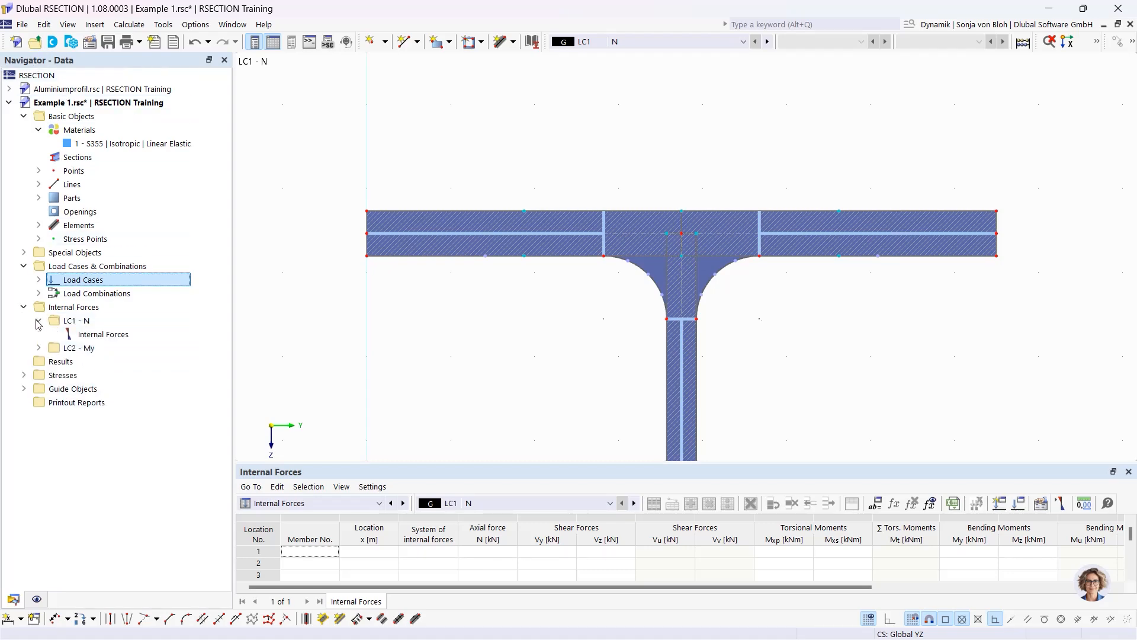
click(119, 335)
double_click(118, 335)
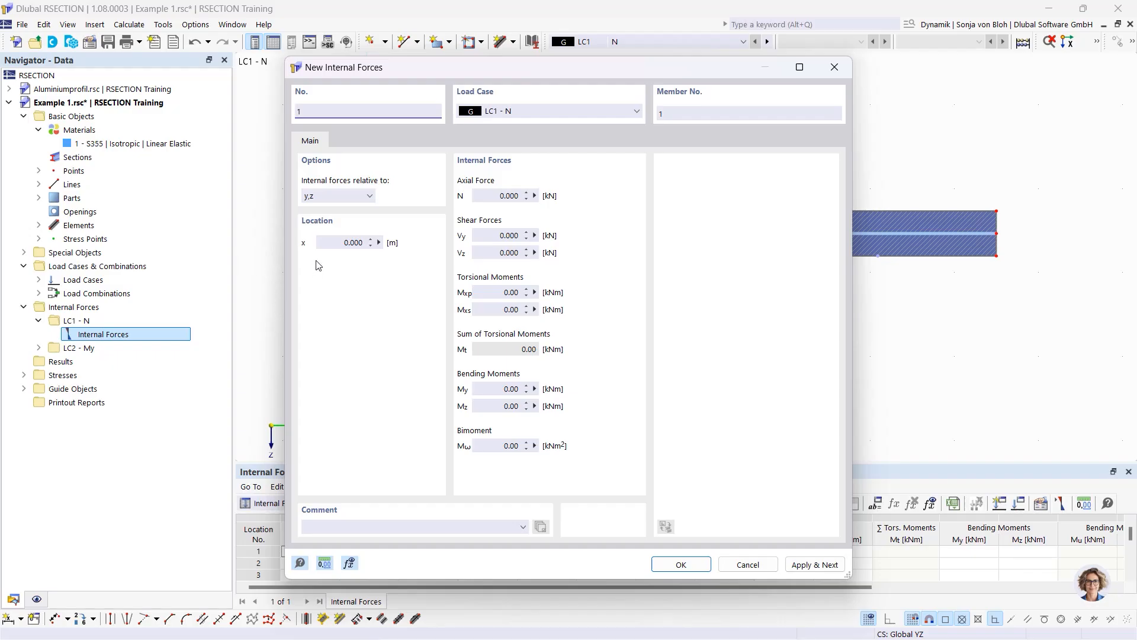
click(508, 196)
text(-10)
click(499, 236)
click(810, 566)
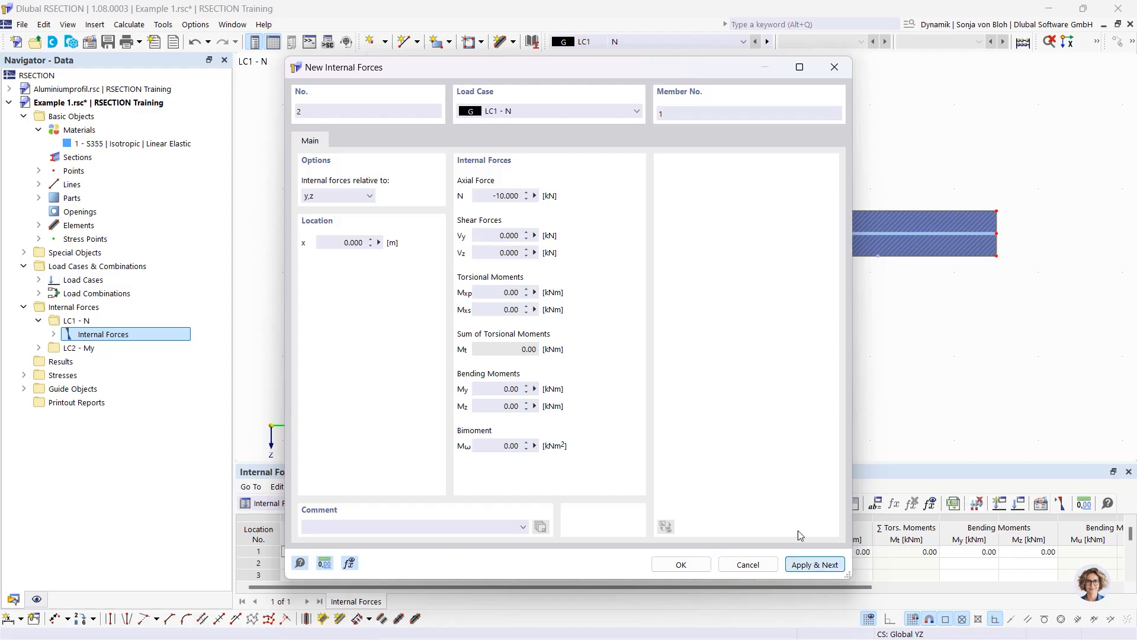
Define internal forces for LC2 - My with N = 0 and My = 100 kNm
click(581, 111)
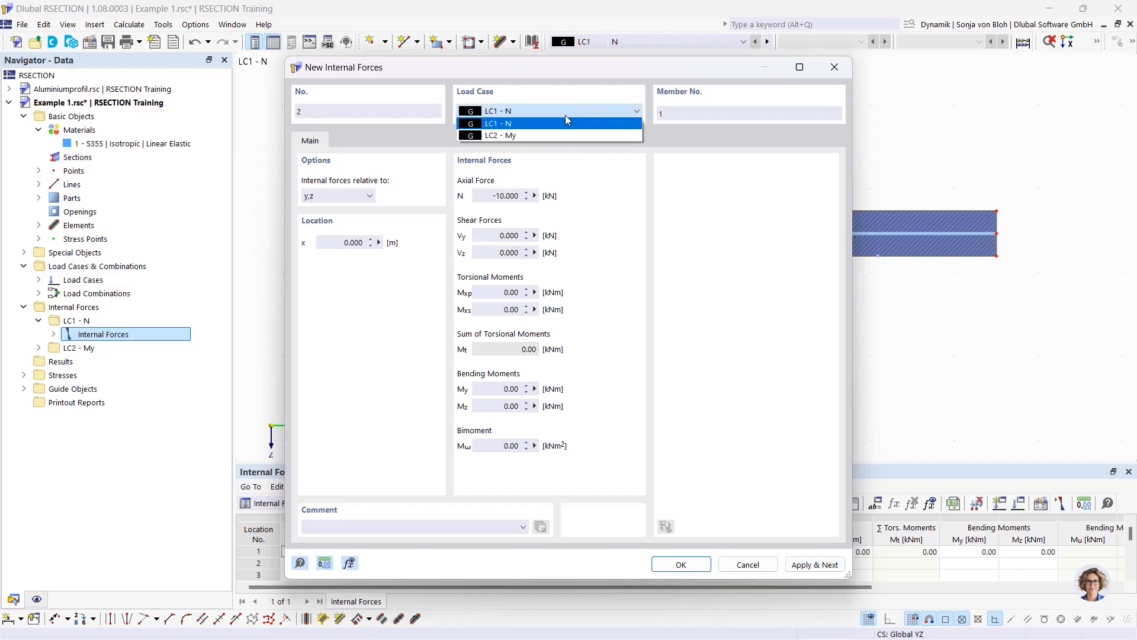
click(541, 133)
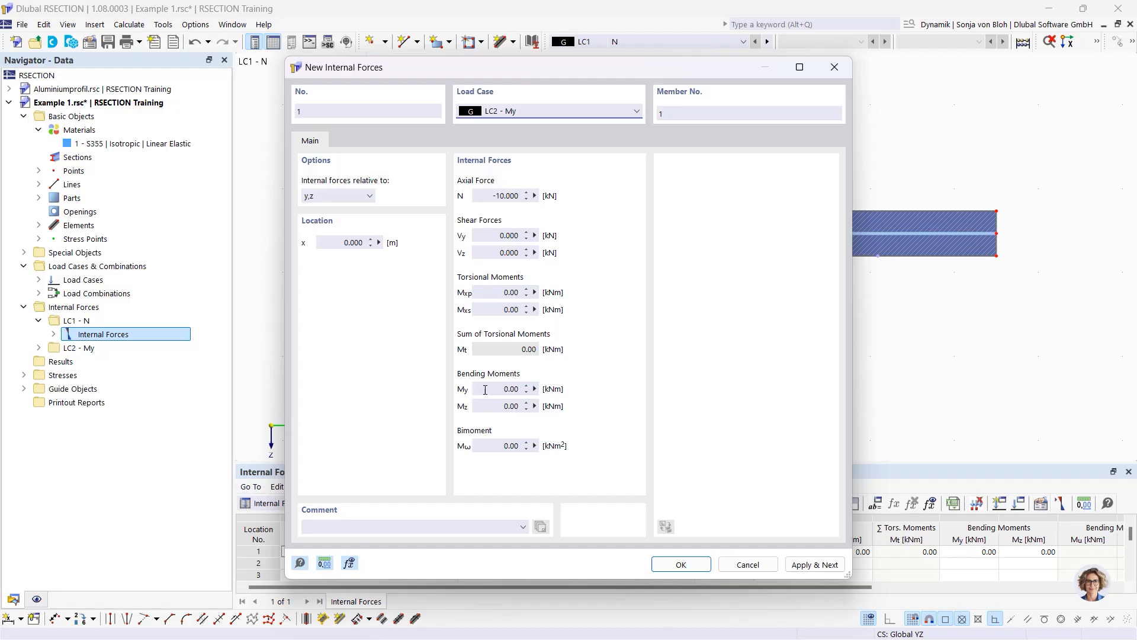
click(486, 196)
key(shift+End)
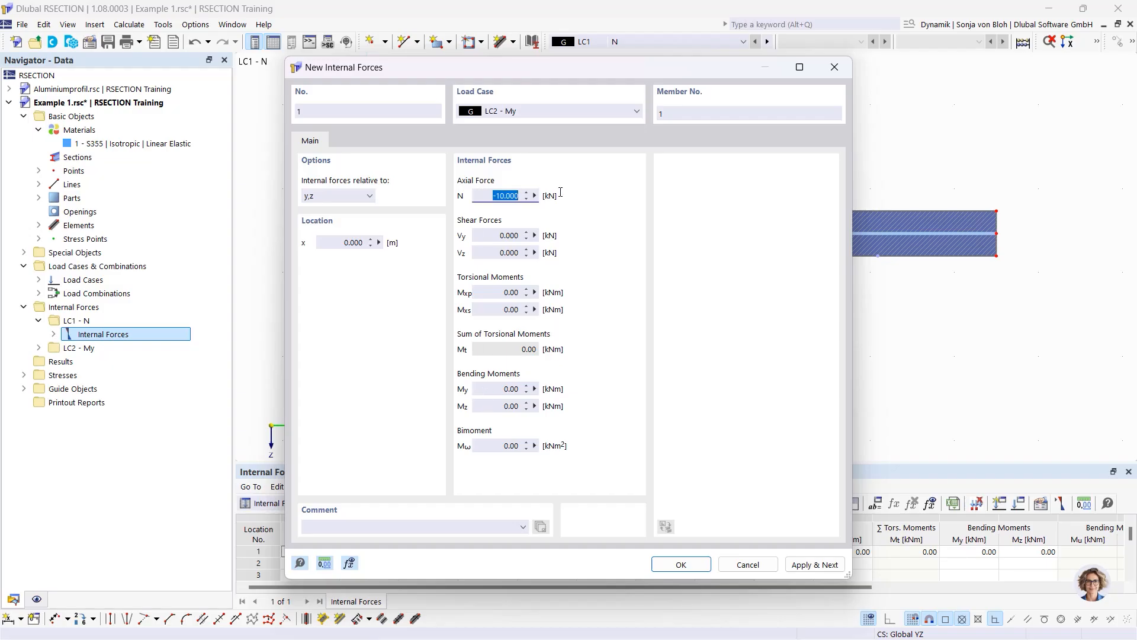
text(0)
click(490, 389)
text(100)
click(680, 565)
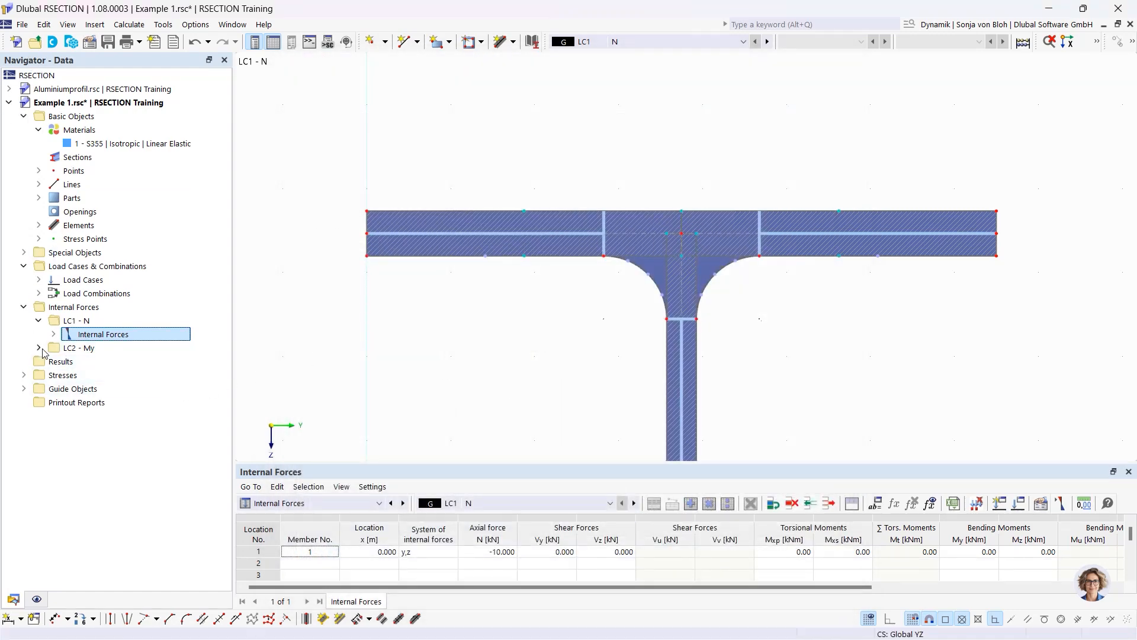
Expand the internal forces of LC1 - N and LC2 - My, then display the LC2 entry
click(53, 334)
click(124, 348)
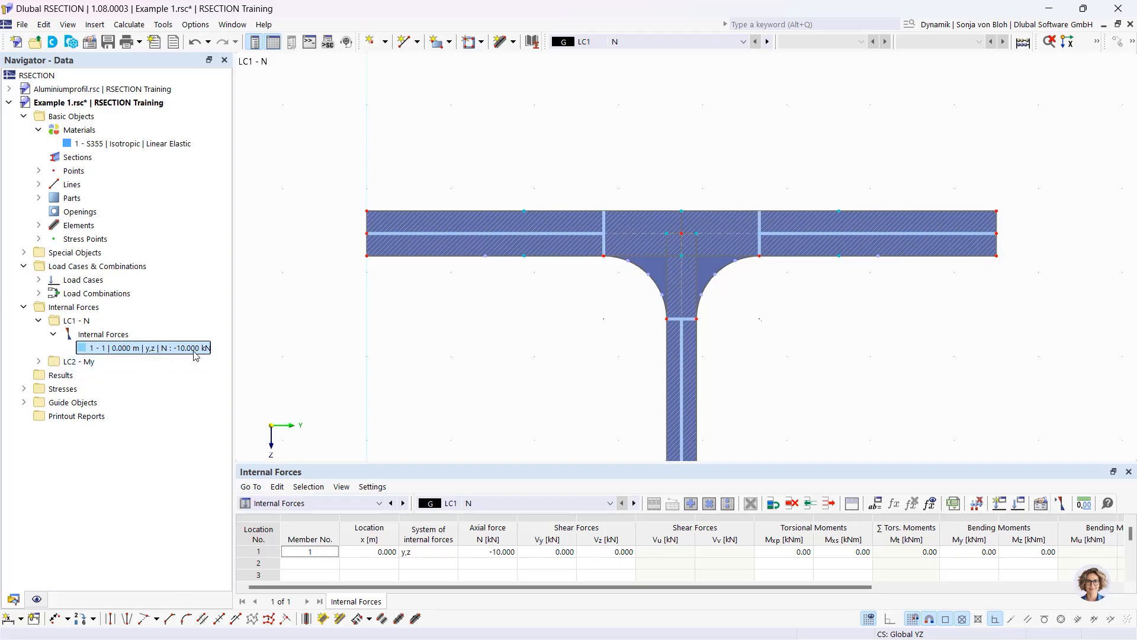
click(40, 361)
click(53, 375)
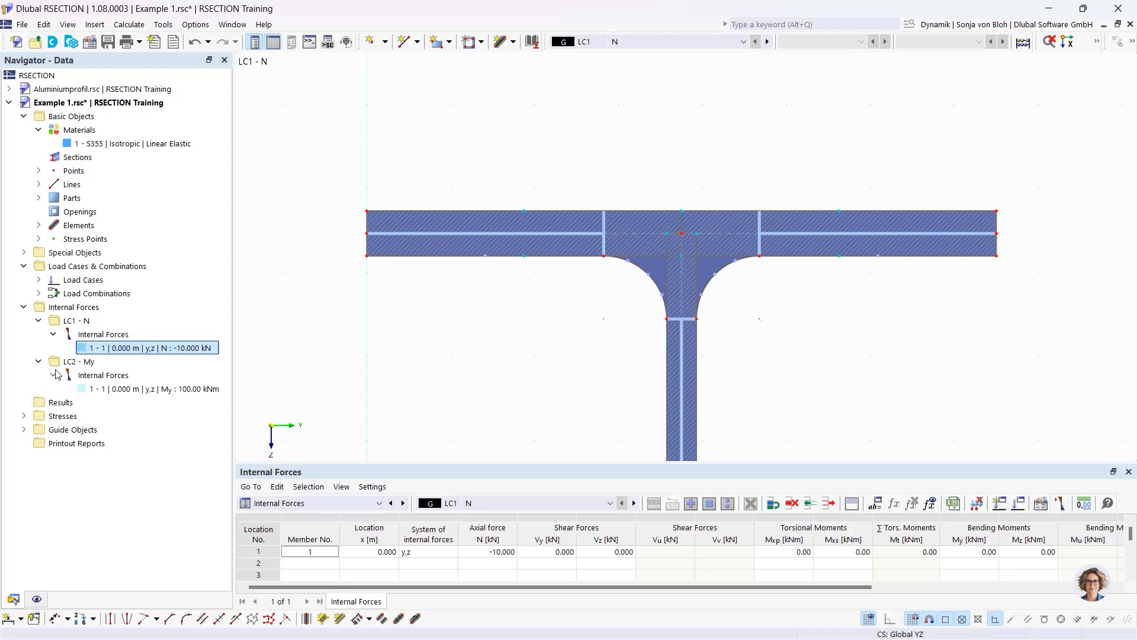
click(151, 390)
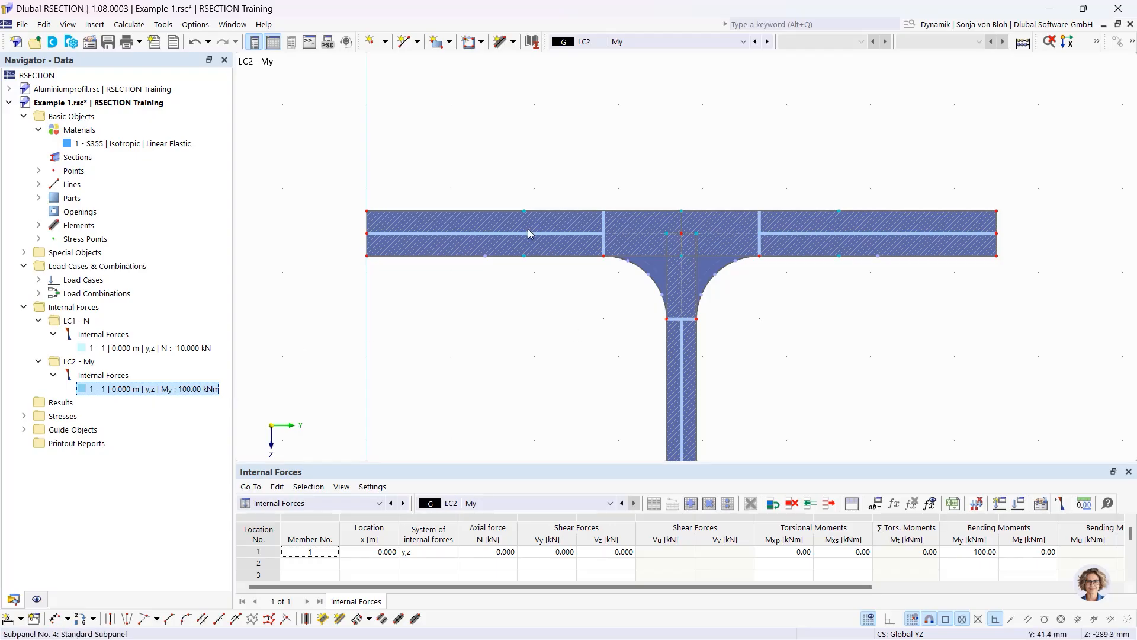
mouse_move(523, 213)
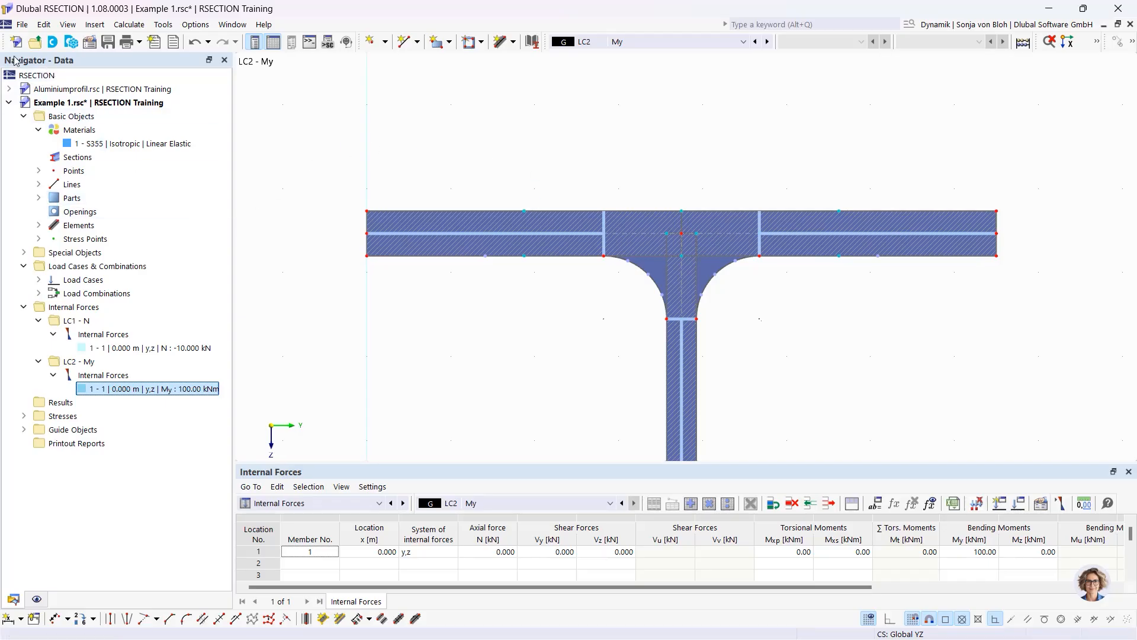
Create standard stress point 100 on the I-section at Y = 75 mm, Z = -100 mm
click(38, 238)
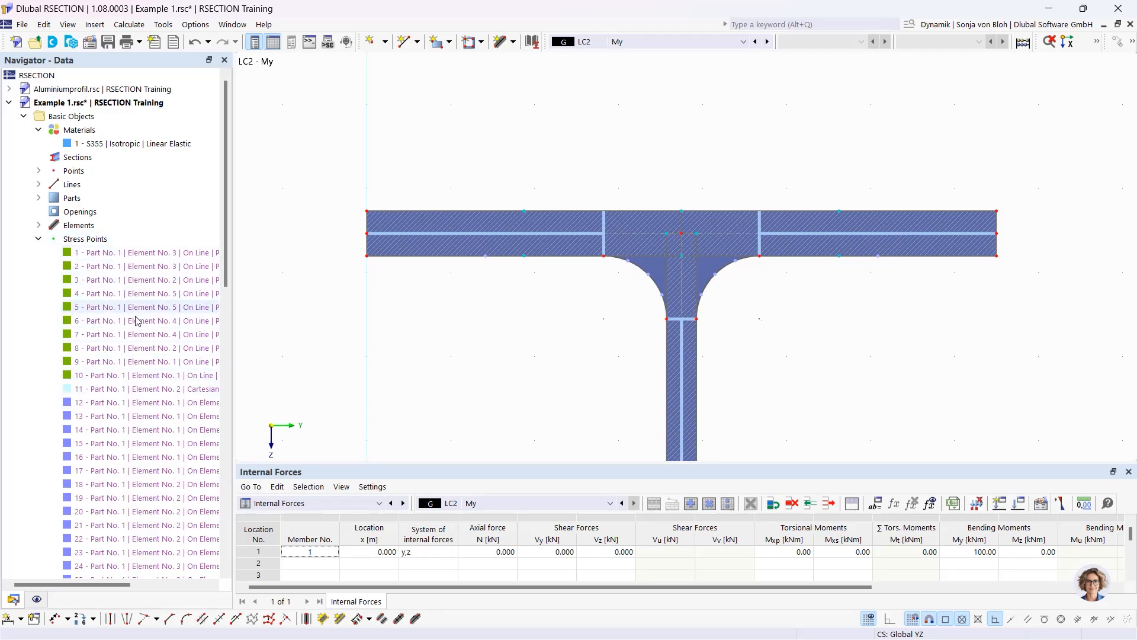
right_click(98, 240)
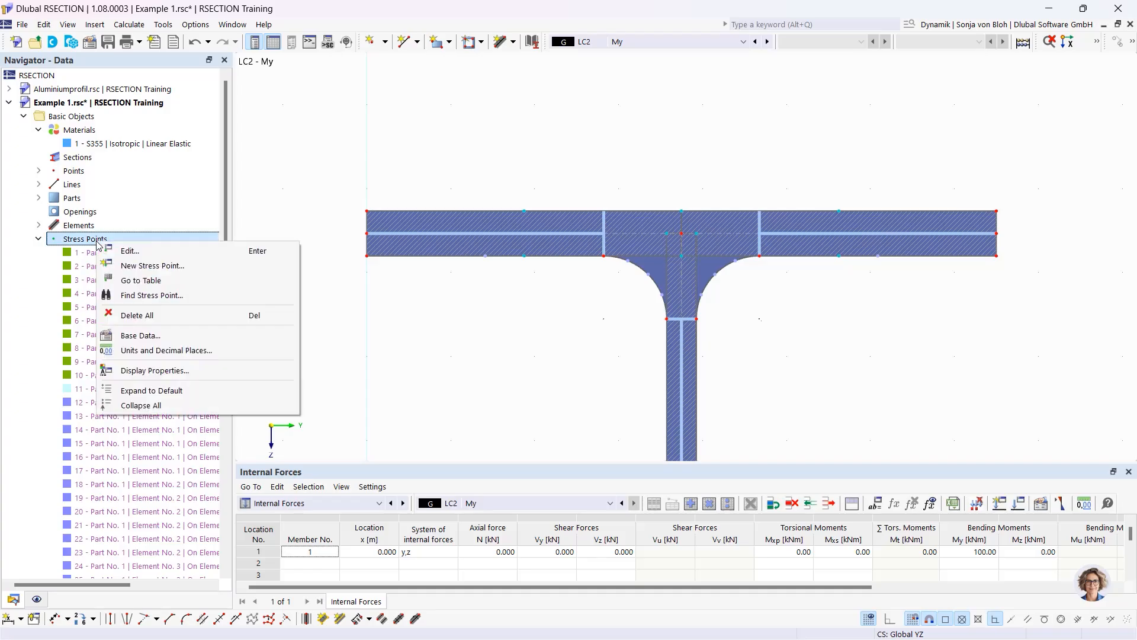
click(140, 267)
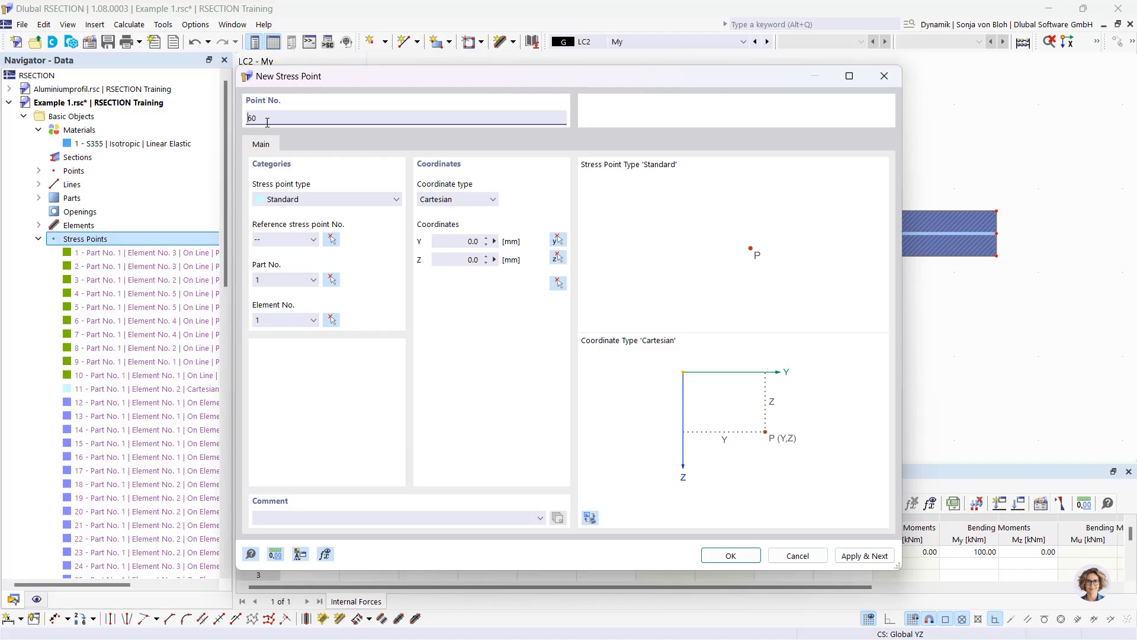
drag(268, 122, 225, 113)
text(100)
click(459, 240)
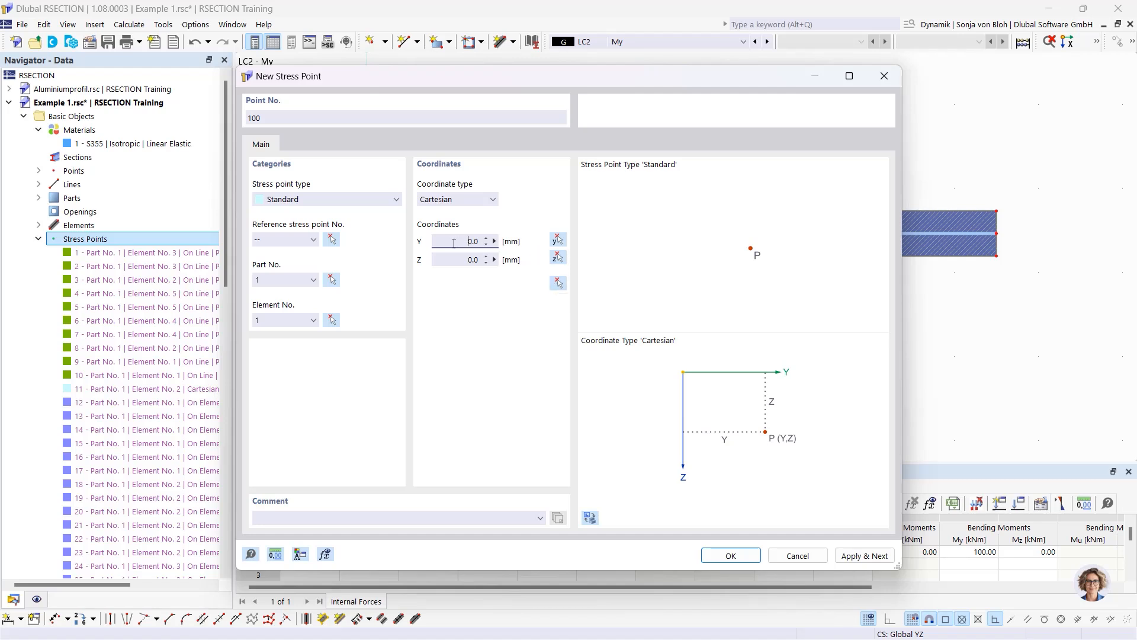
click(488, 246)
text(75)
click(465, 260)
text(-100)
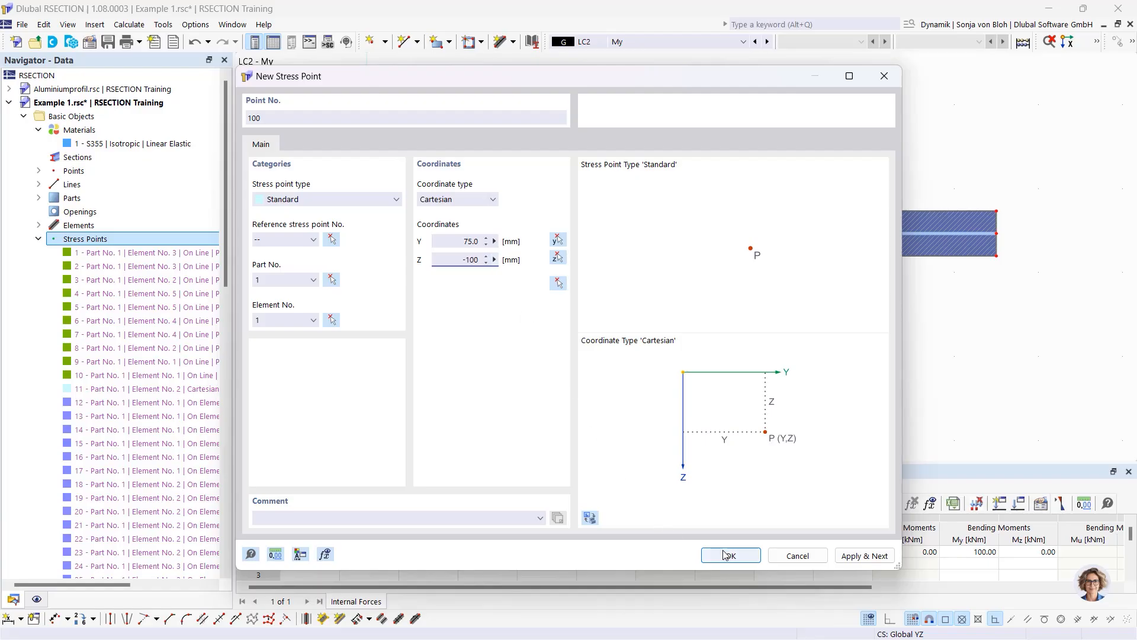
click(730, 555)
scroll(438, 157, down, 6)
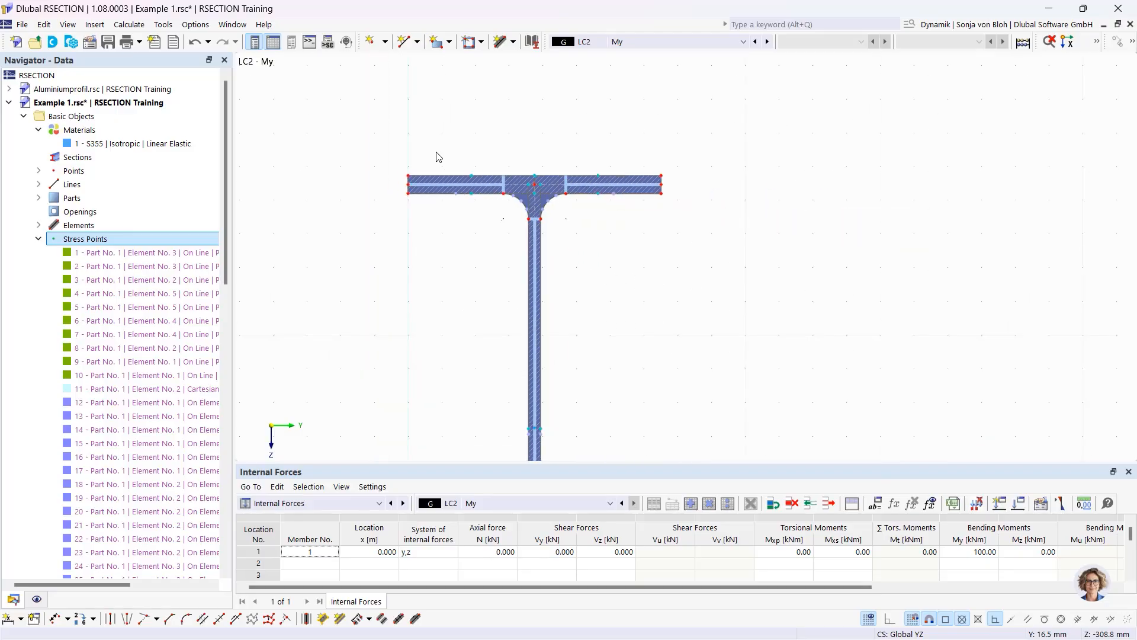
middle_drag(456, 322, 520, 227)
scroll(528, 271, up, 3)
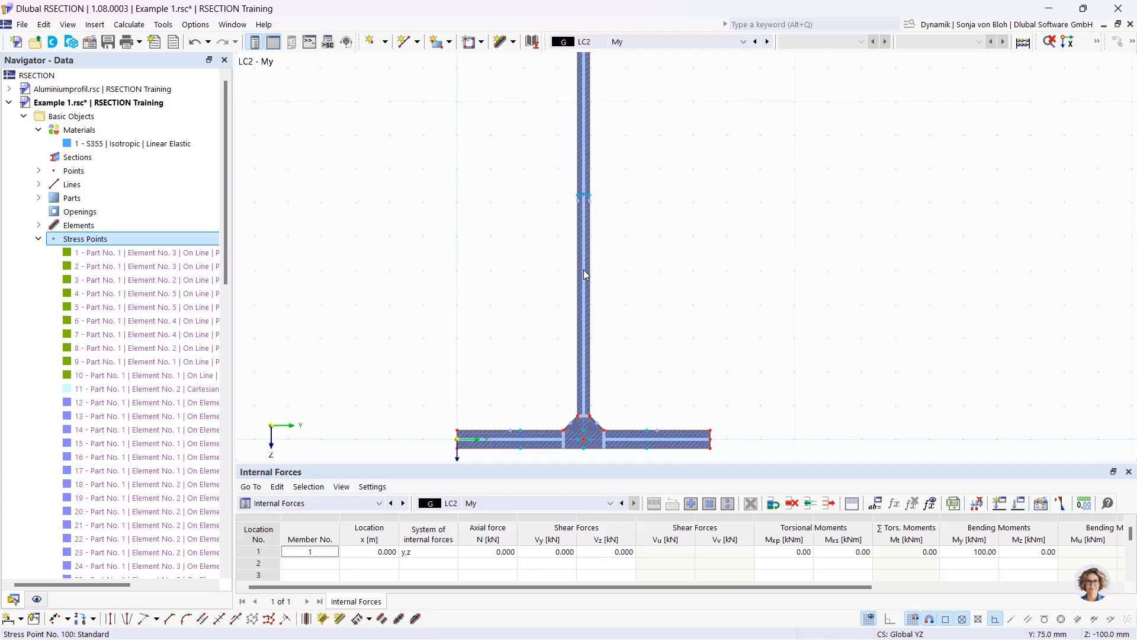
mouse_move(585, 275)
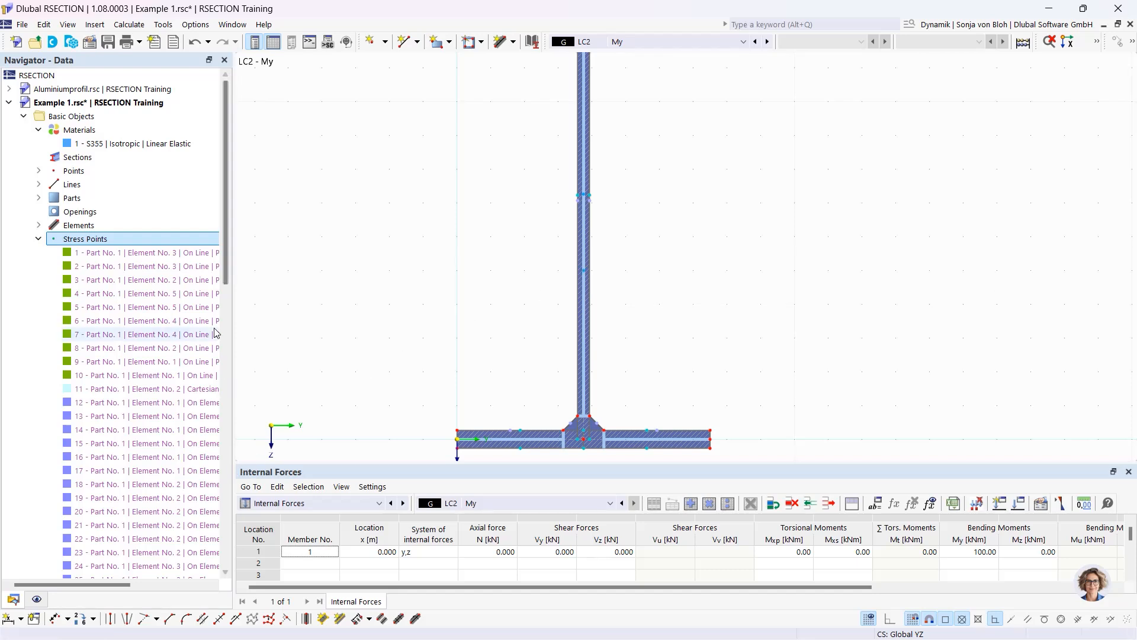
click(37, 600)
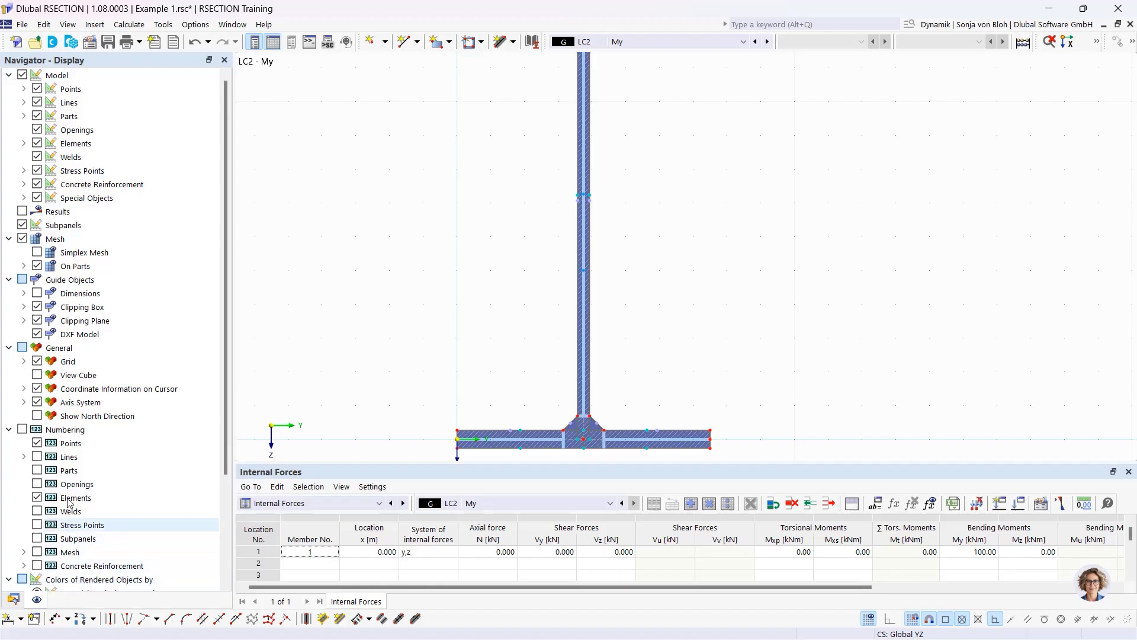
click(22, 429)
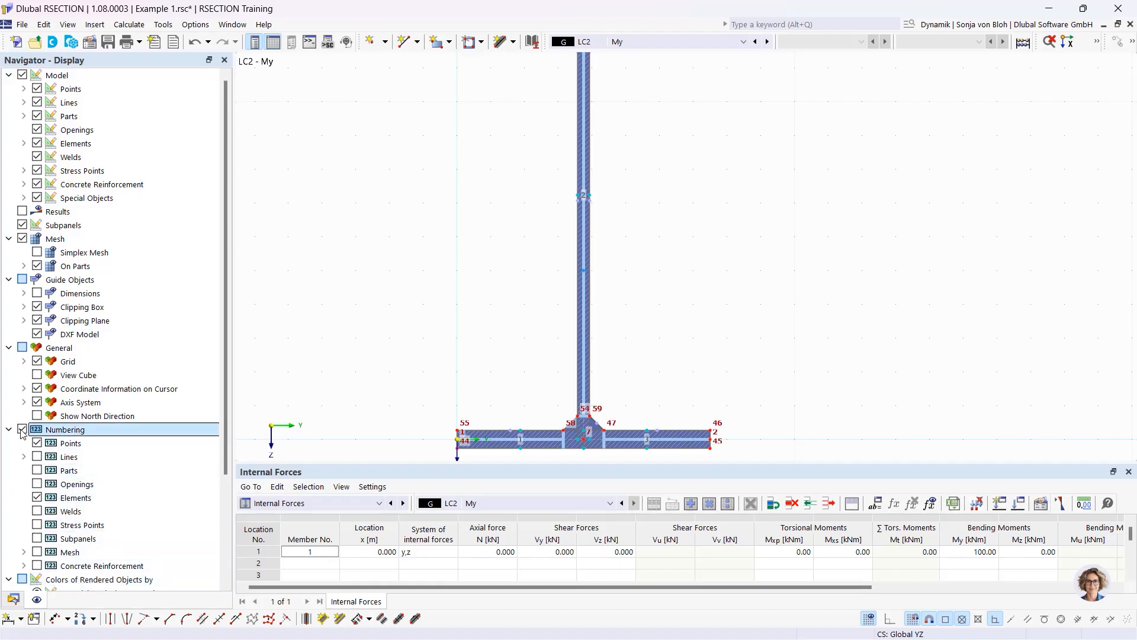
scroll(22, 433, down, 3)
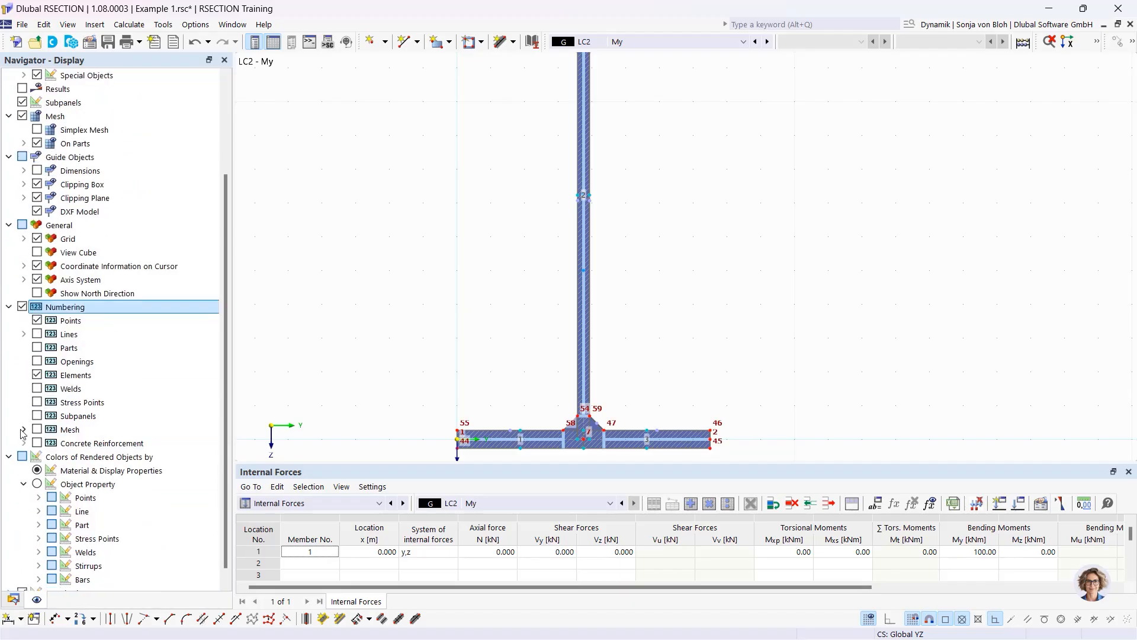
click(37, 403)
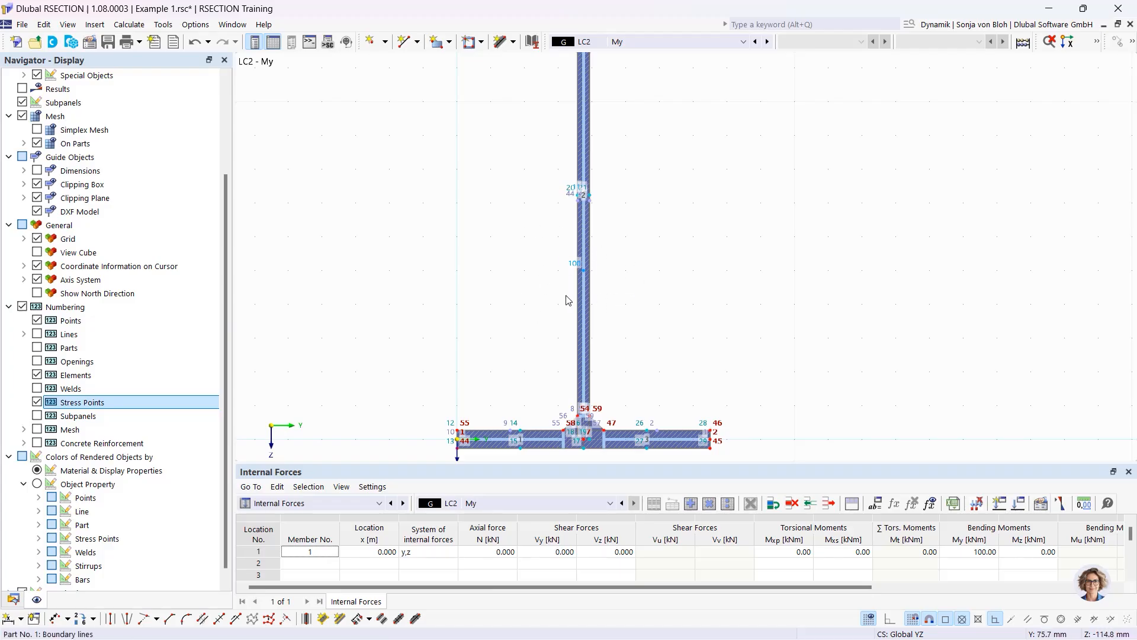
click(22, 307)
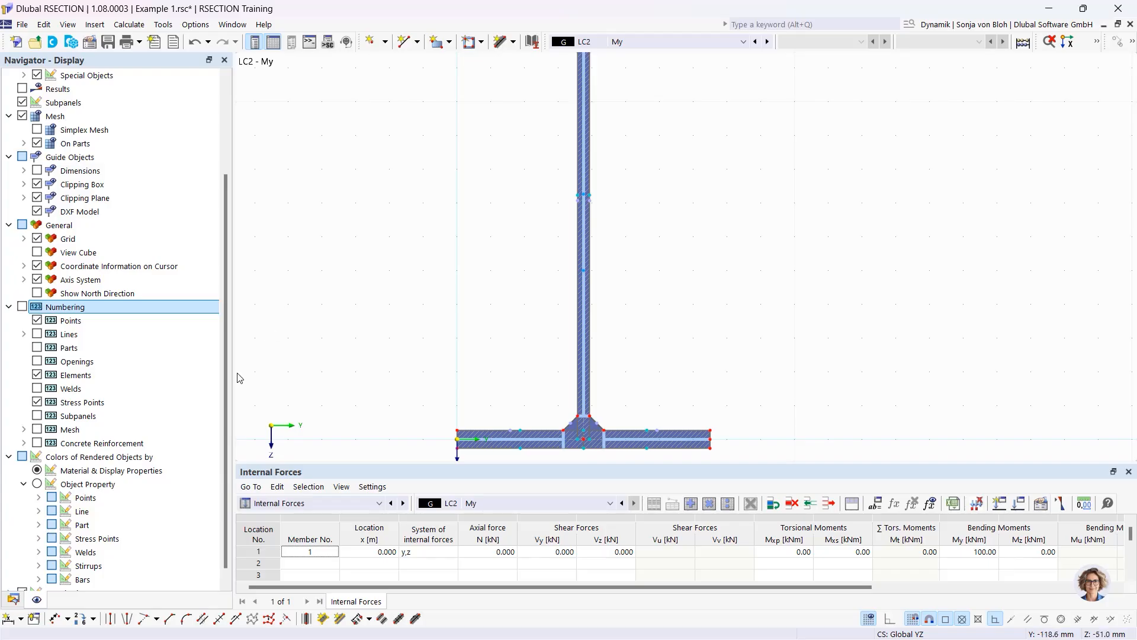
Open the Stress Configuration from the navigator's Stresses group for editing
click(13, 600)
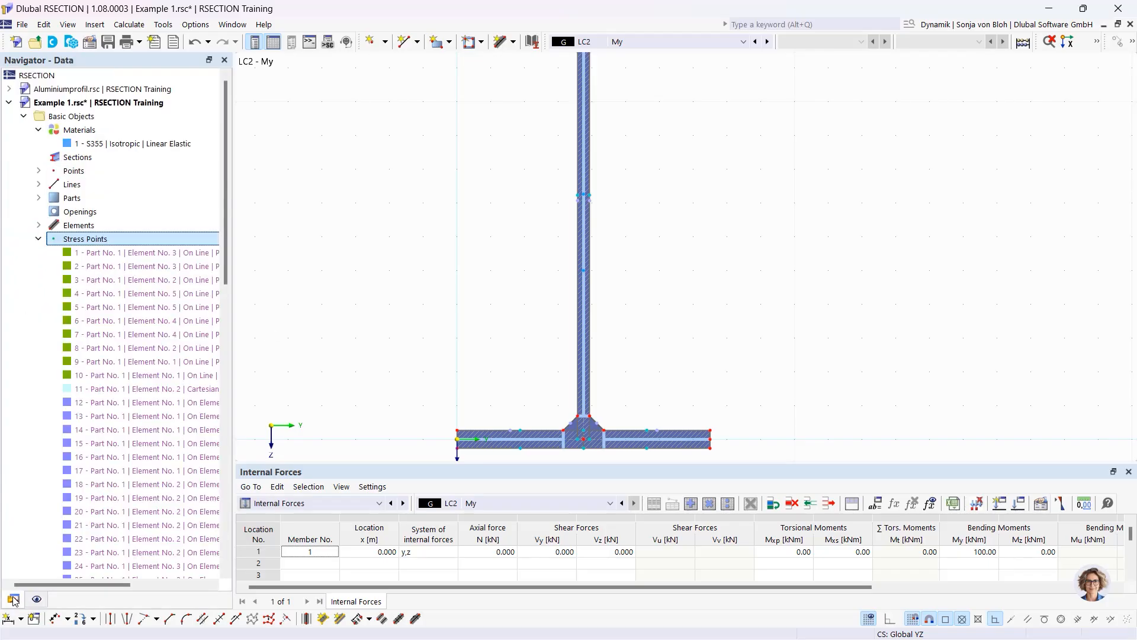
click(42, 239)
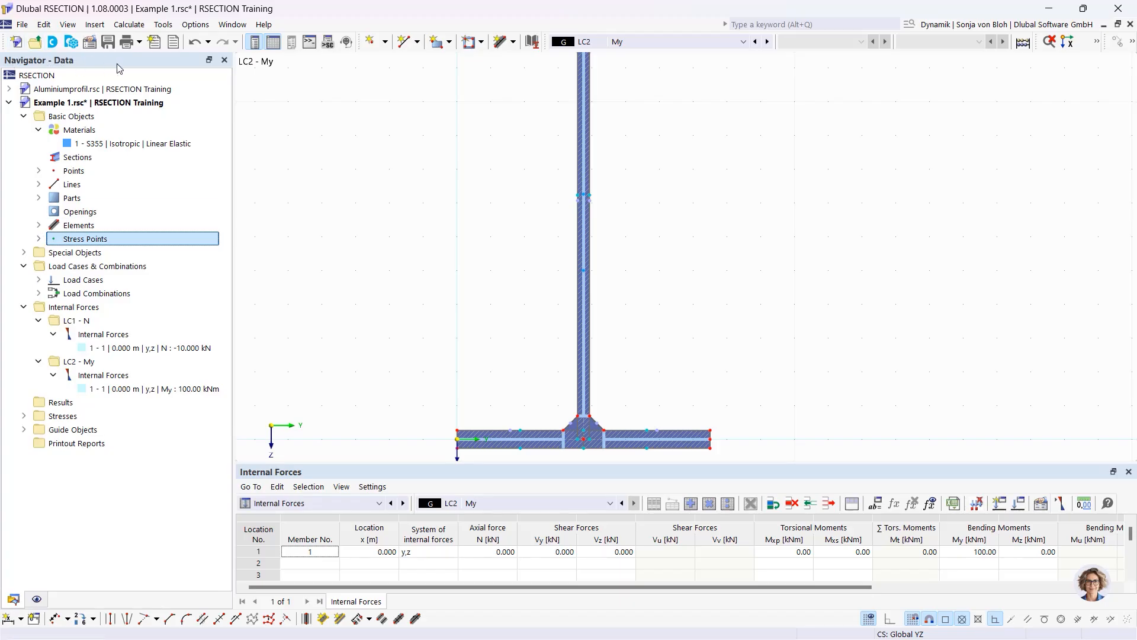
click(25, 416)
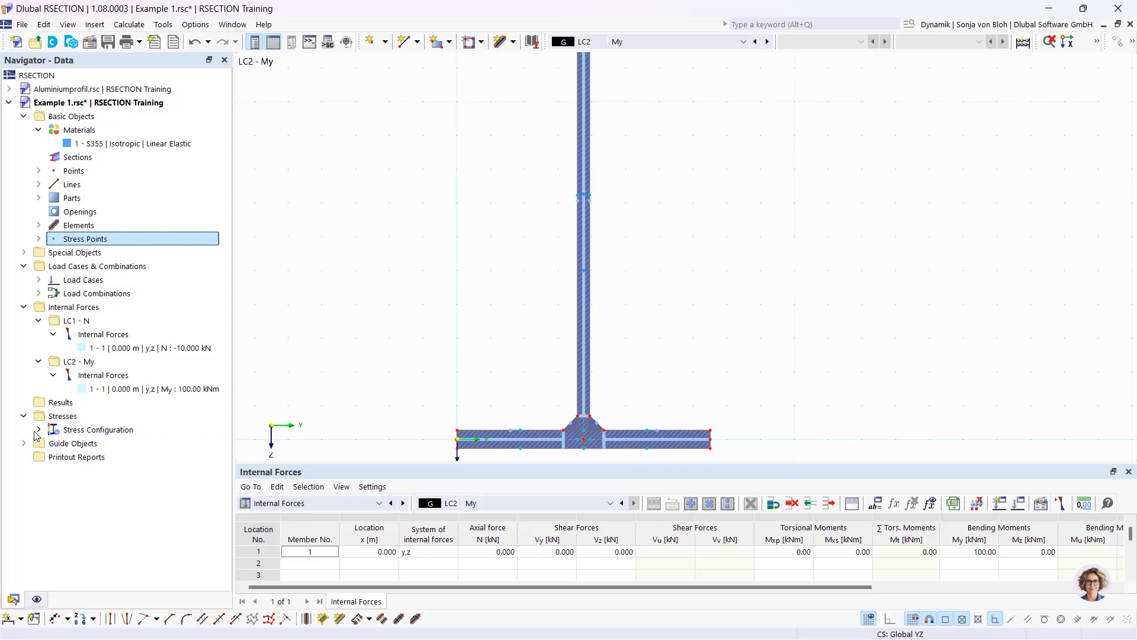
click(36, 431)
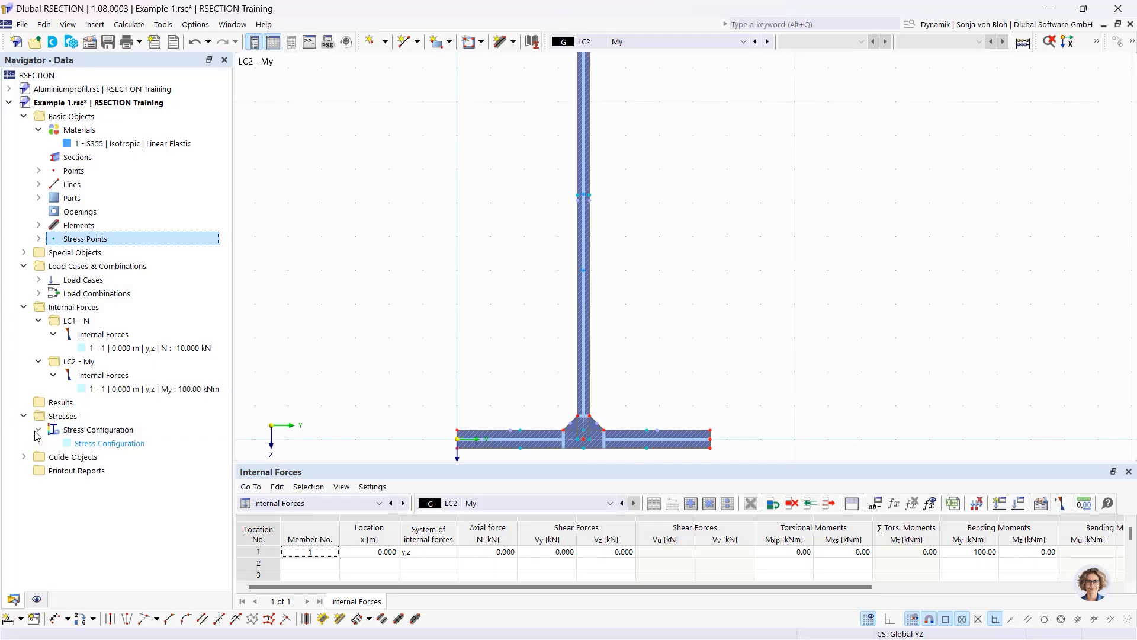
double_click(109, 444)
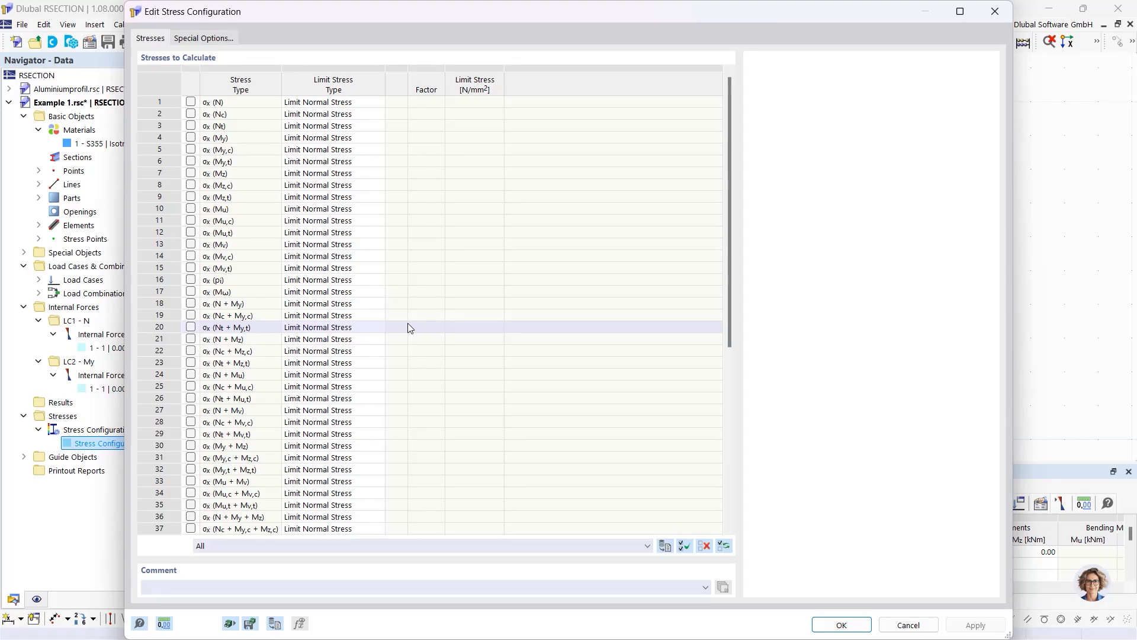
Review the σx,tot, τtot and von Mises stress rows at factor 1.00, then confirm
scroll(496, 425, down, 4)
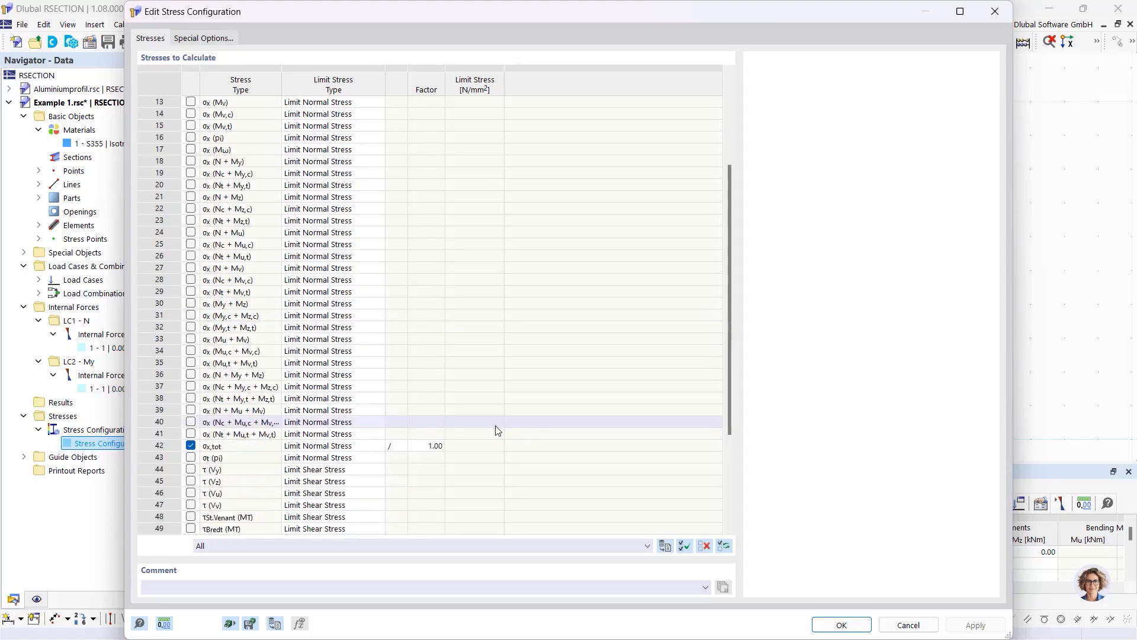
scroll(386, 445, down, 4)
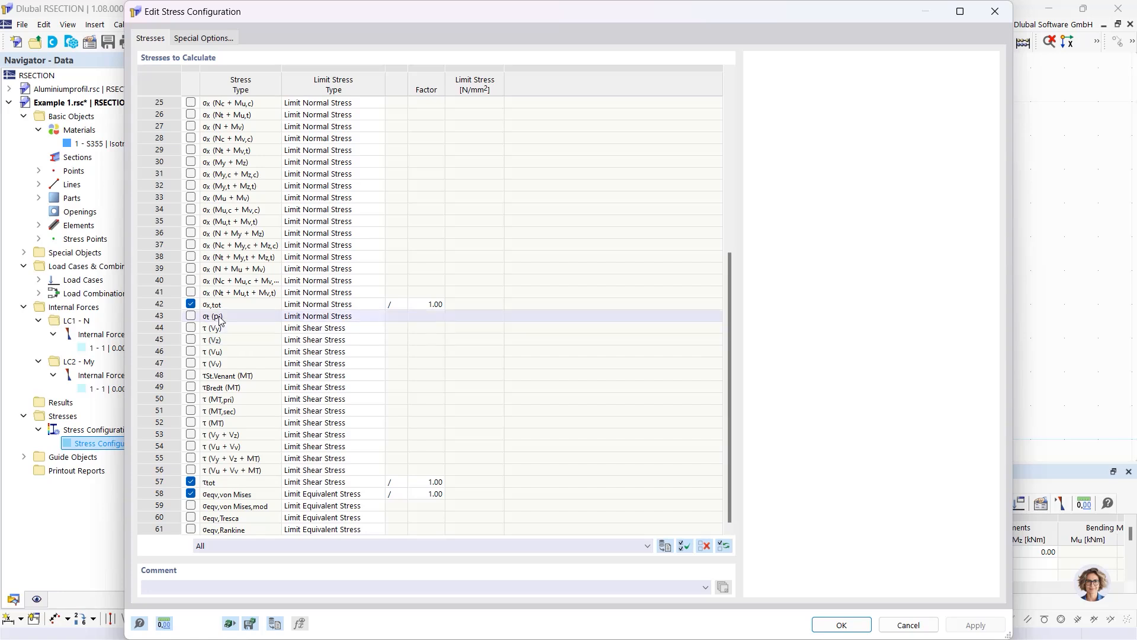
click(236, 305)
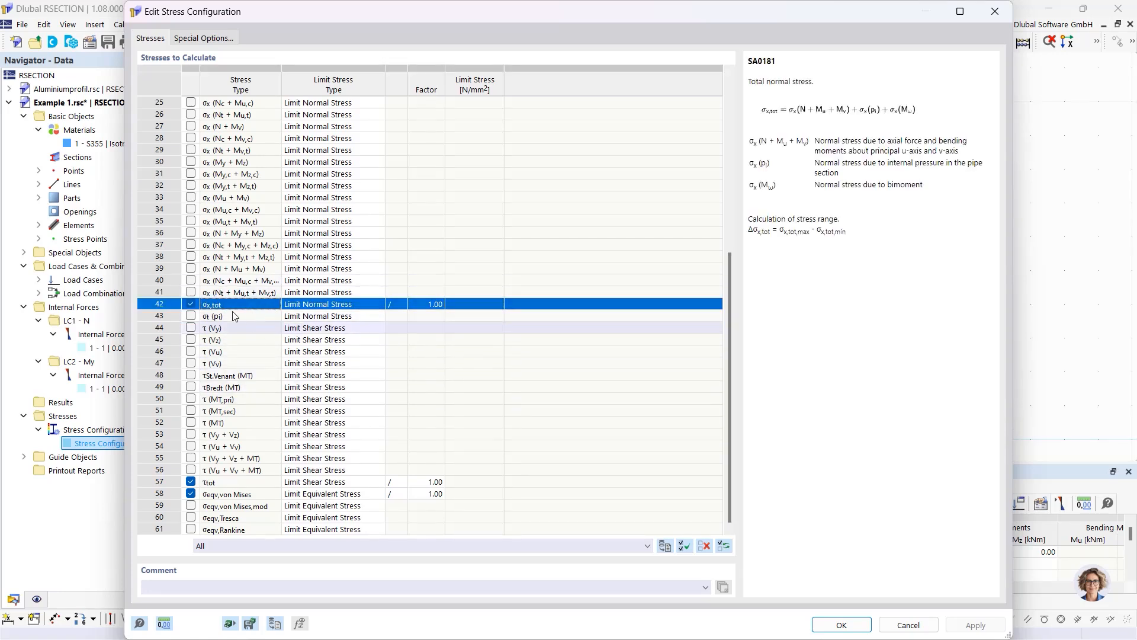
click(239, 483)
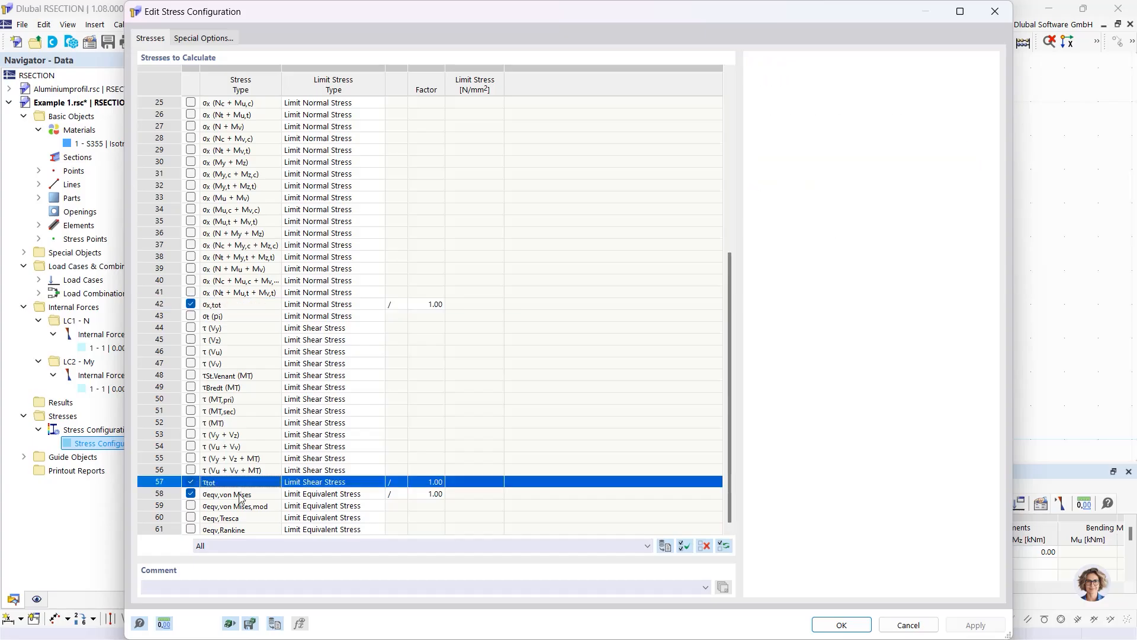
click(239, 496)
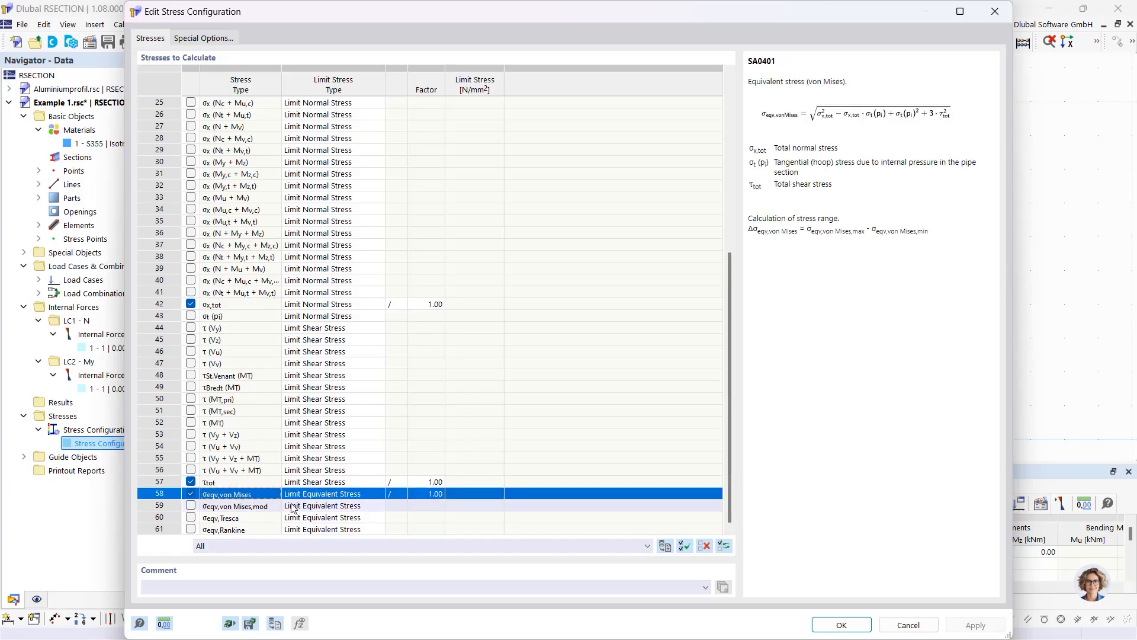
click(855, 629)
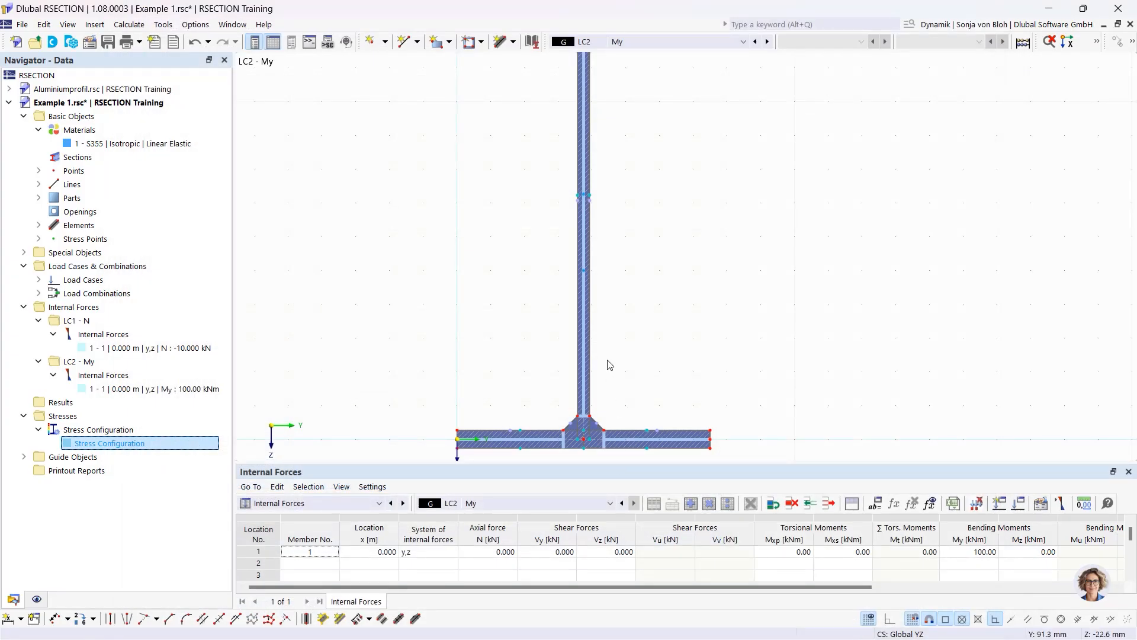
Calculate the section and bring the whole I-section into view
click(129, 25)
click(142, 38)
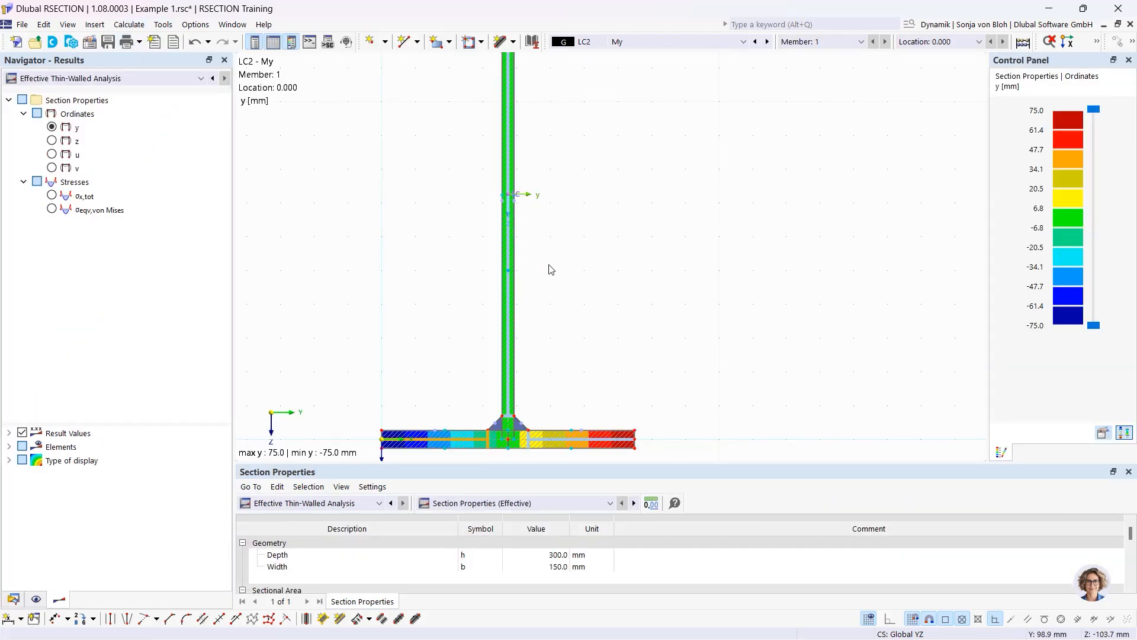
scroll(549, 269, down, 3)
middle_drag(503, 203, 495, 237)
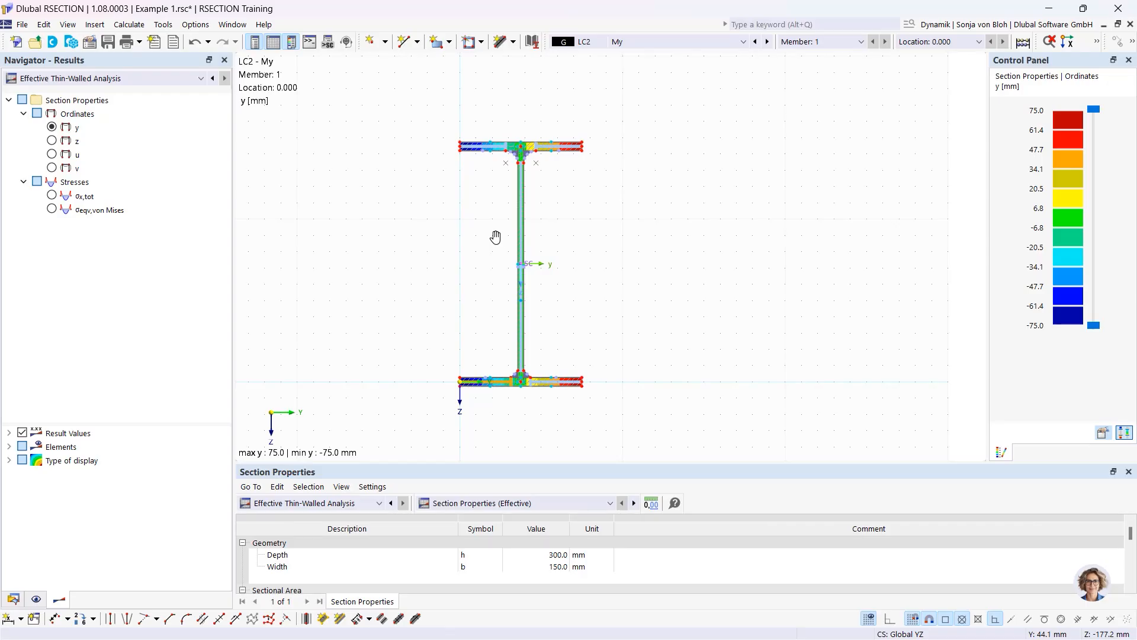
Compare Thin-Walled and Effective Thin-Walled Analysis results, ending on Thin-Walled Analysis
click(86, 79)
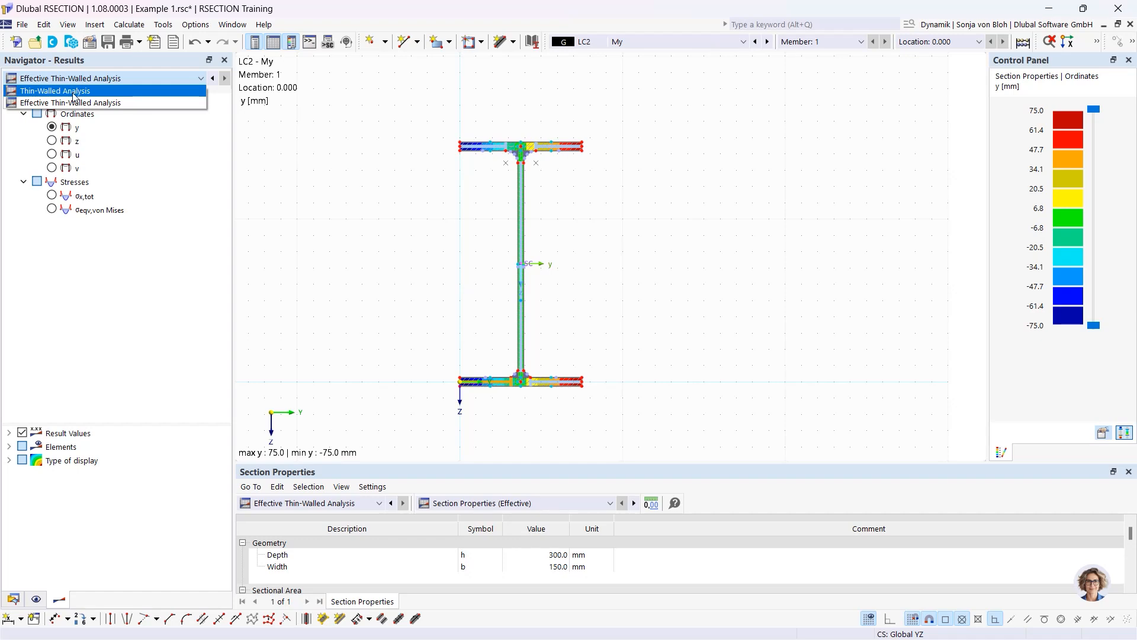
click(73, 92)
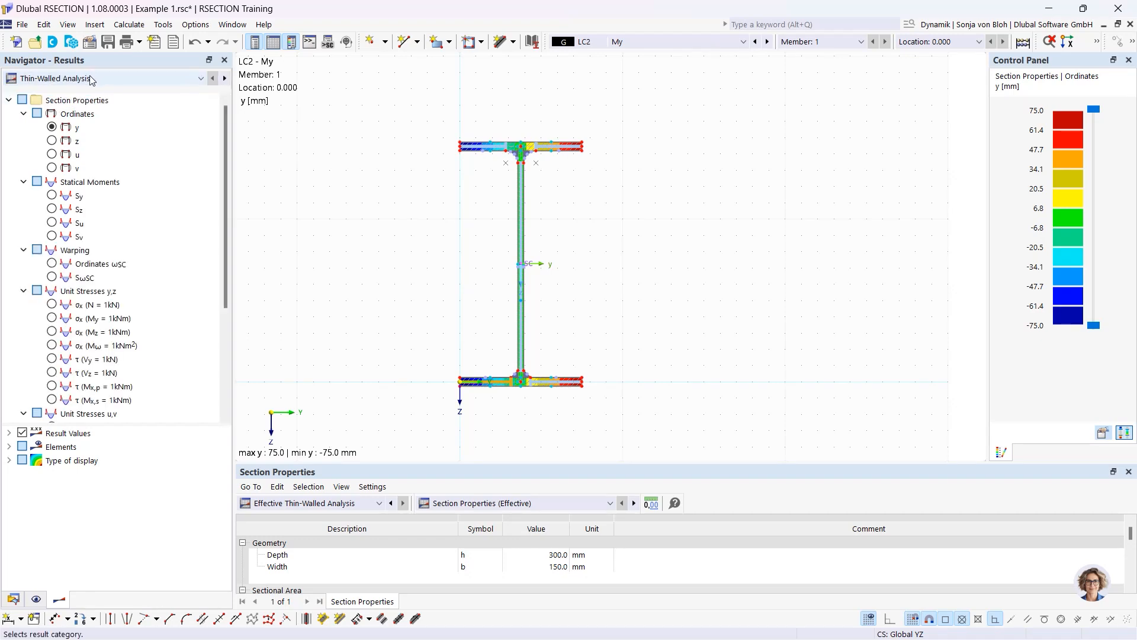
click(88, 80)
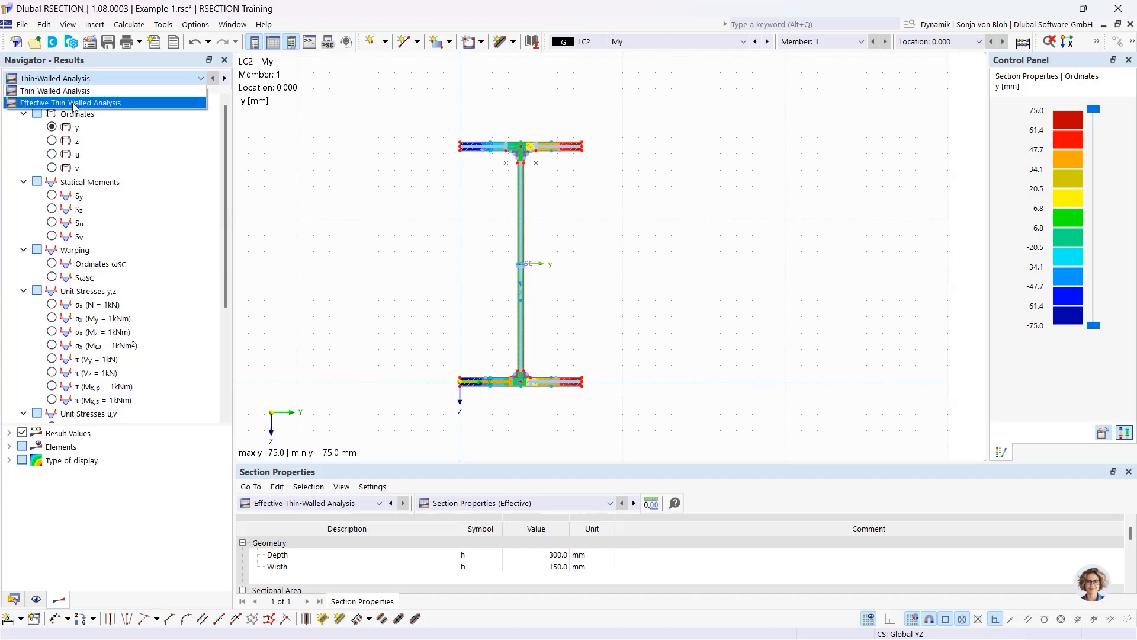
click(74, 103)
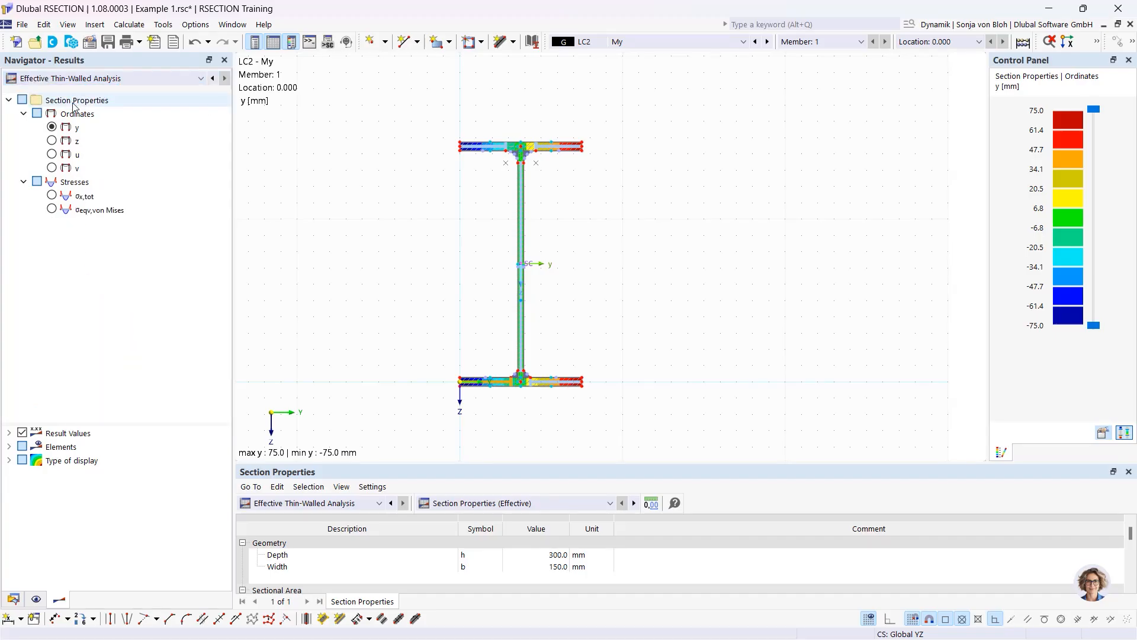
click(98, 78)
click(96, 92)
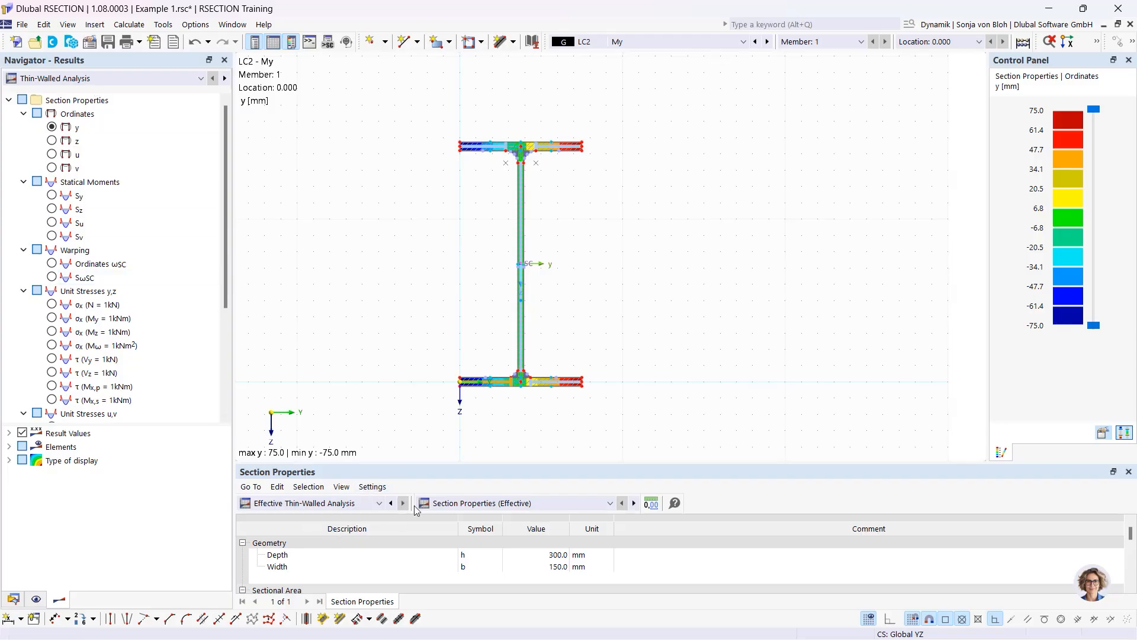
click(378, 503)
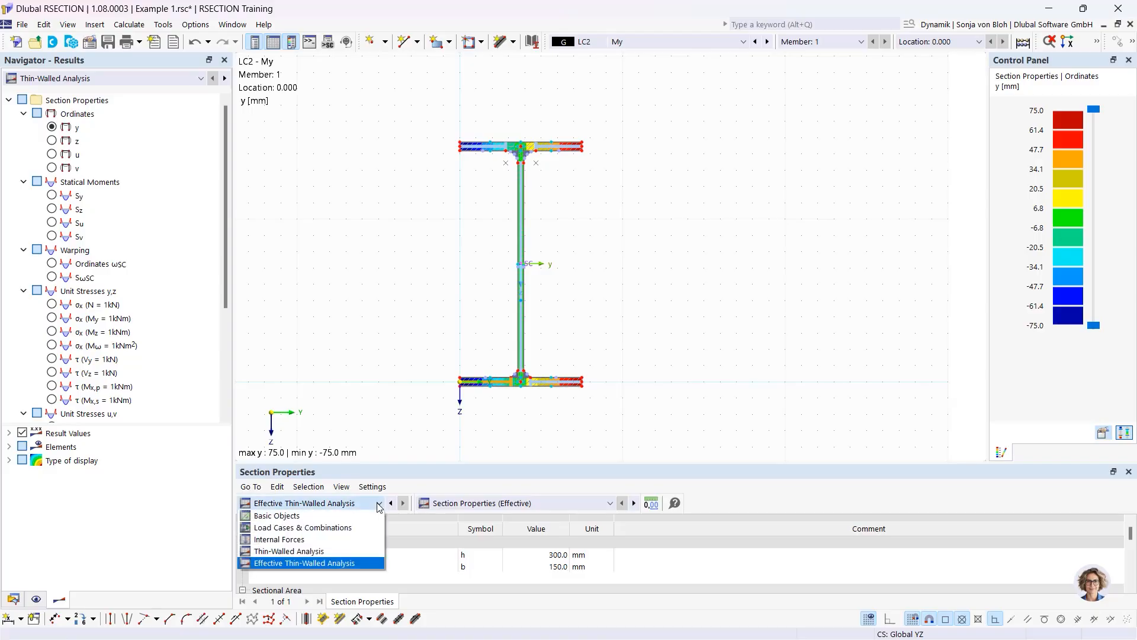
Tabulate stresses by stress point and plot LC1 N's σx,tot of -1.867 N/mm²
click(317, 552)
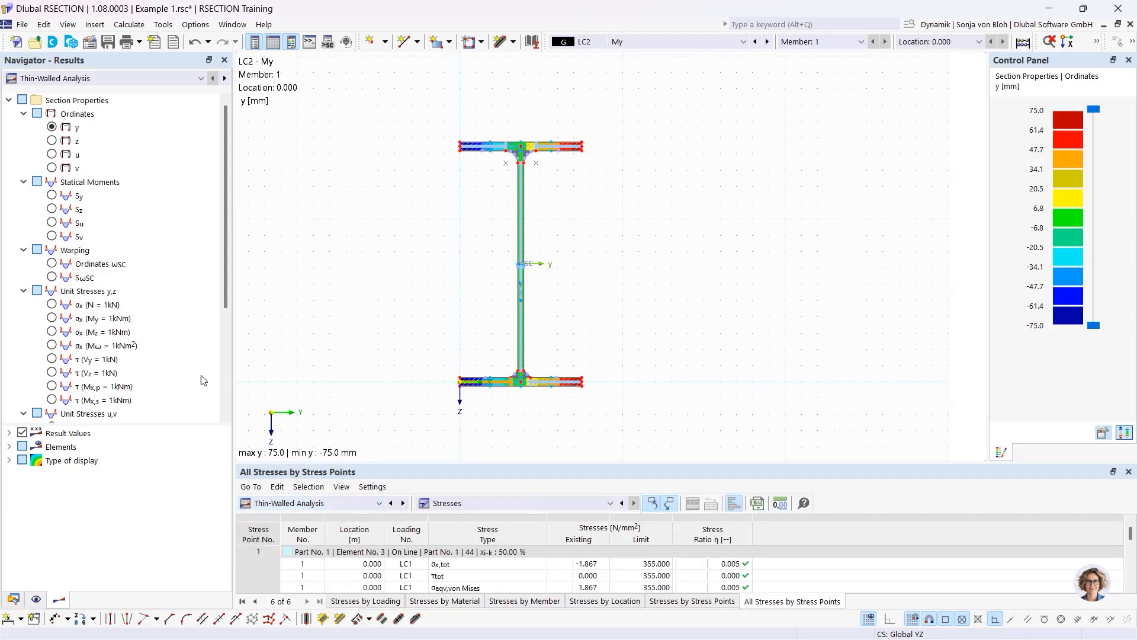
drag(221, 346, 214, 347)
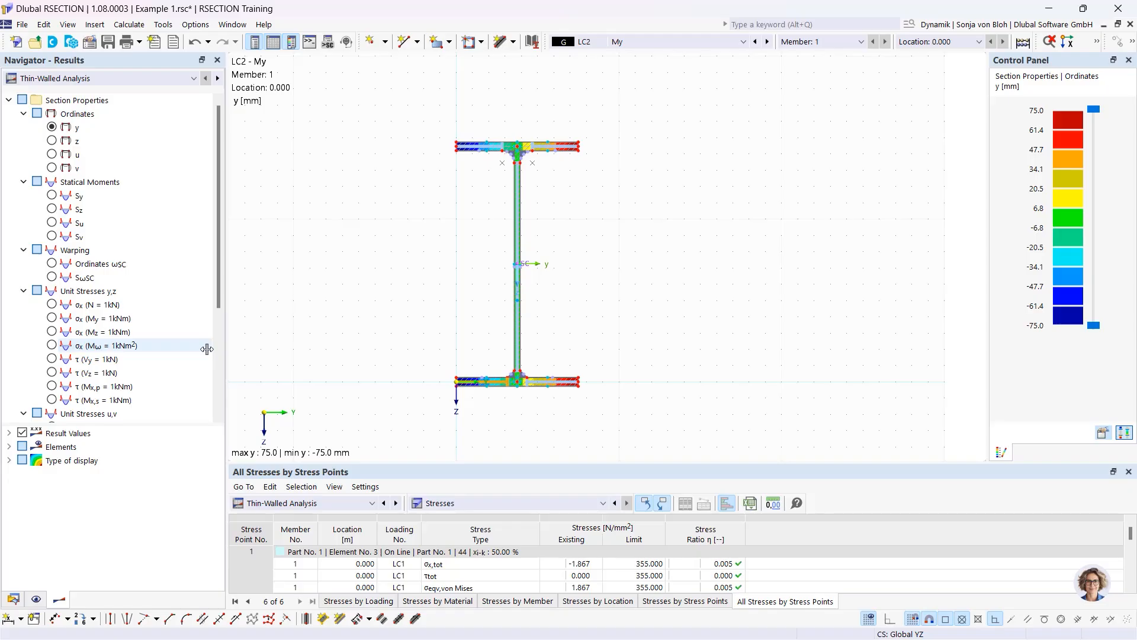
click(744, 42)
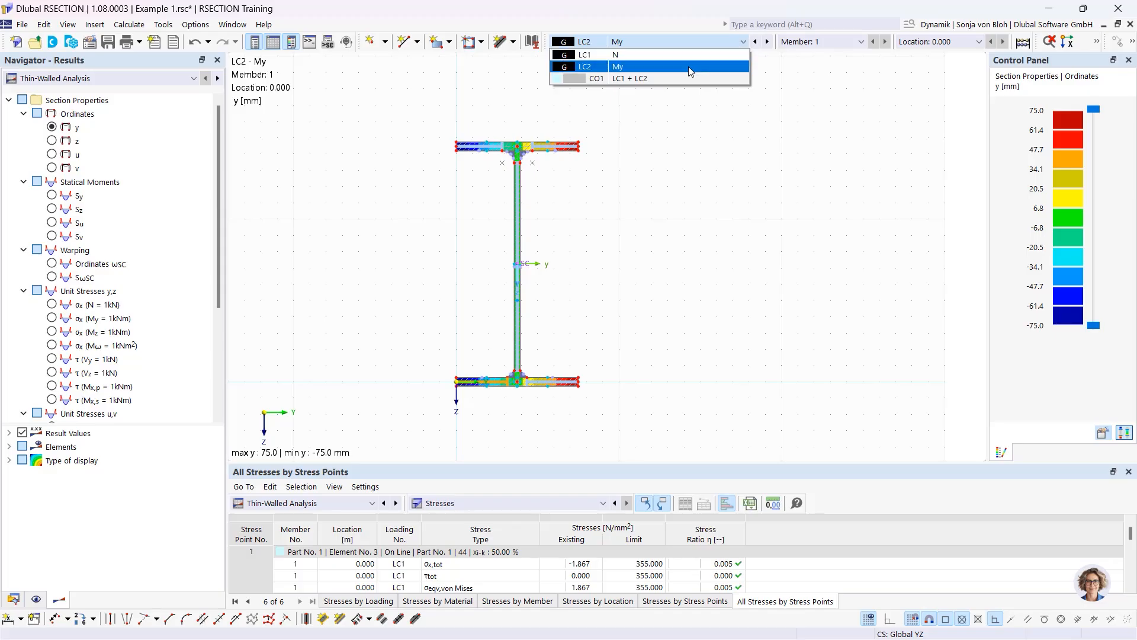
click(620, 56)
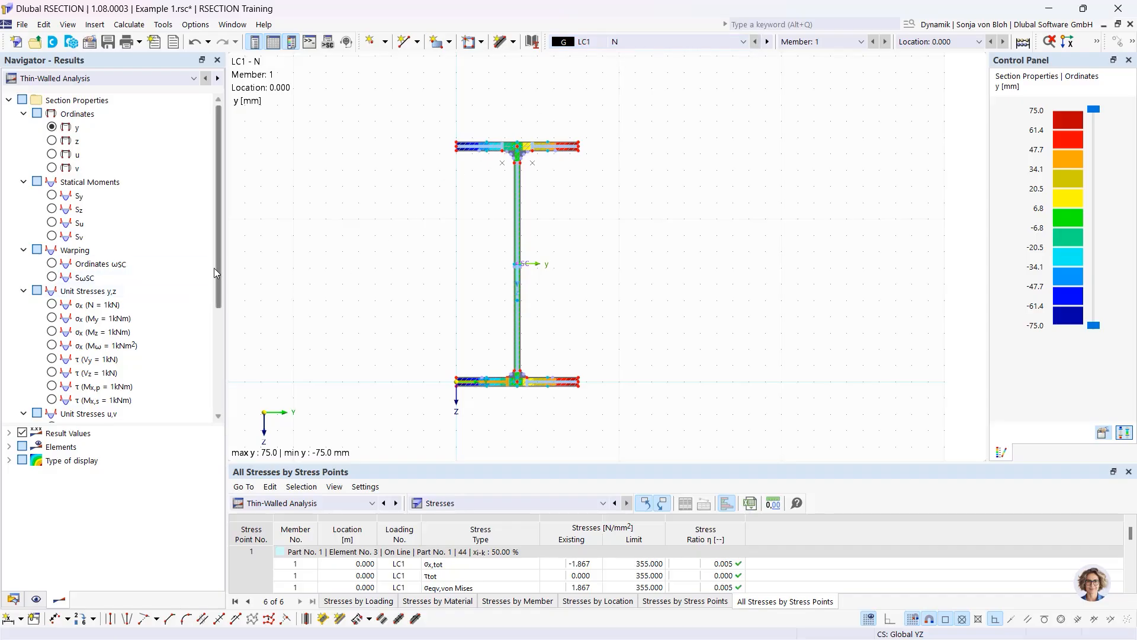
drag(218, 265, 218, 368)
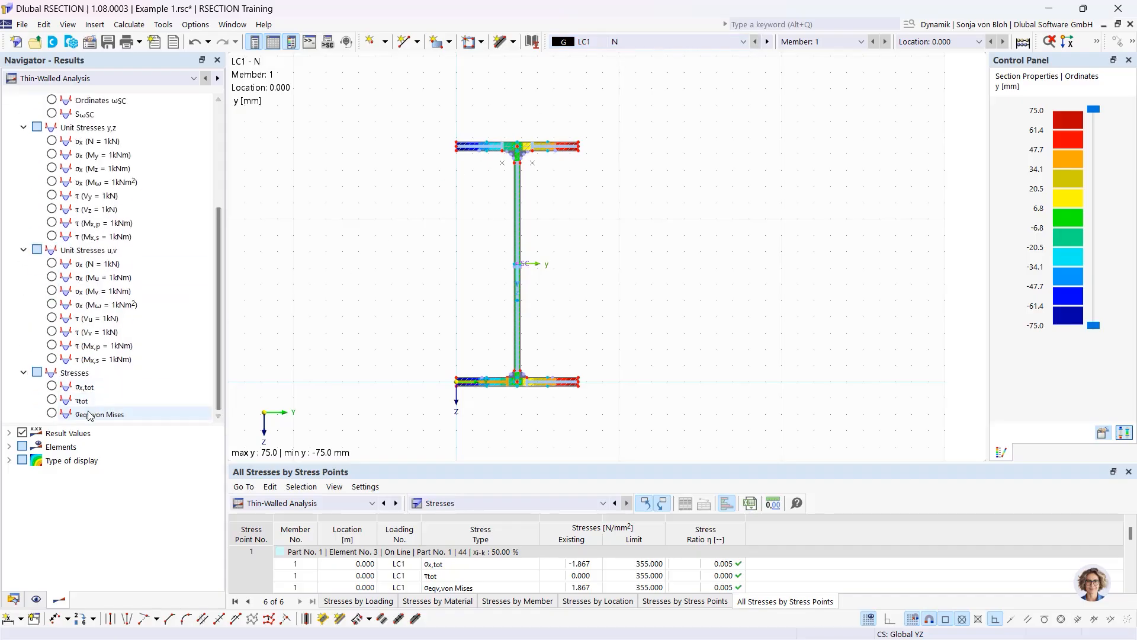
click(52, 387)
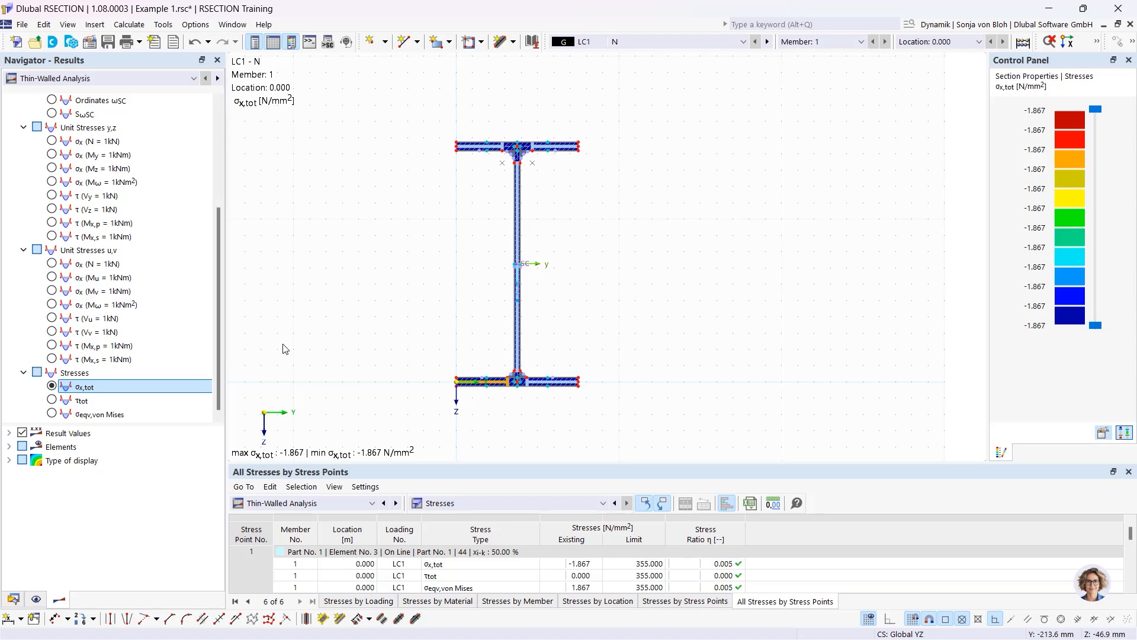
Turn isobands off and list web stress point 100: LC2 σx,tot 54.473 N/mm², CO1 52.607
click(8, 461)
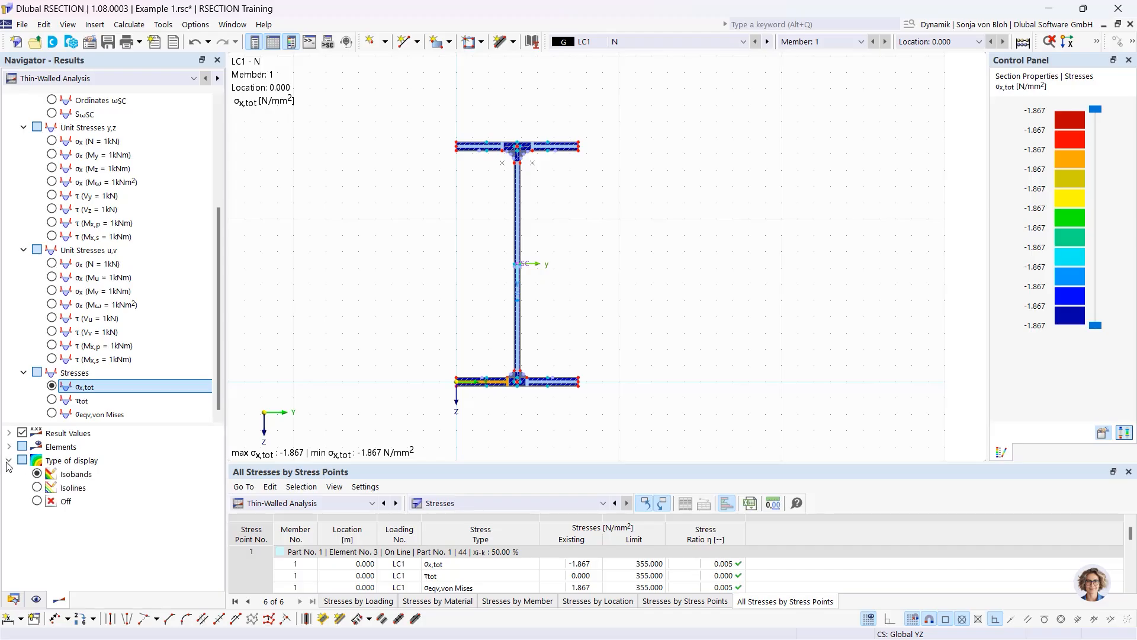
click(38, 501)
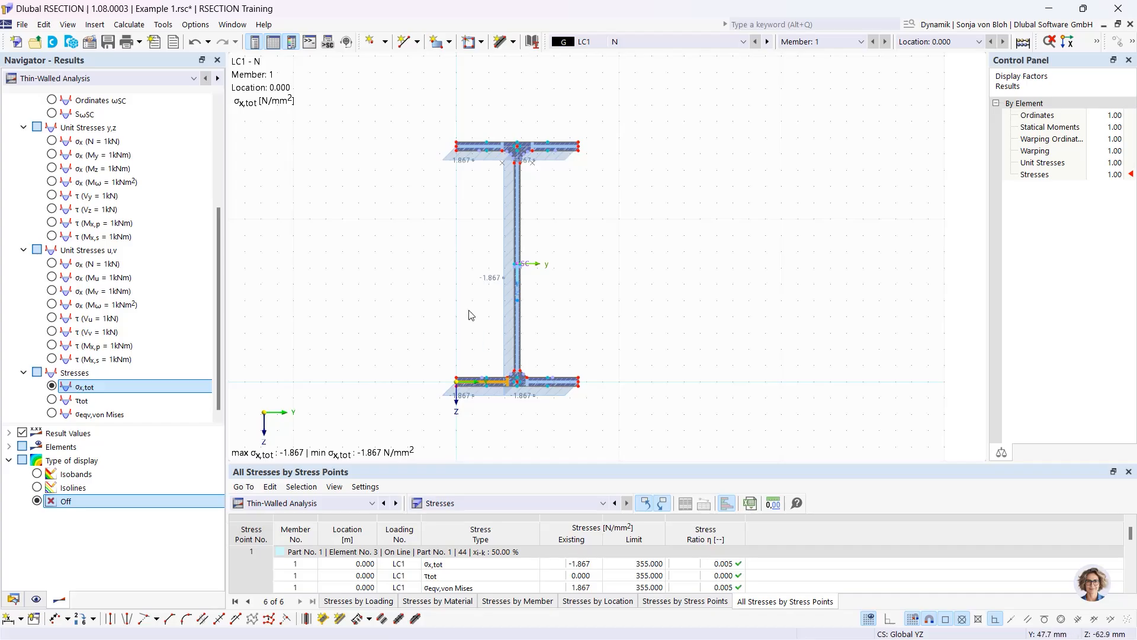
click(517, 300)
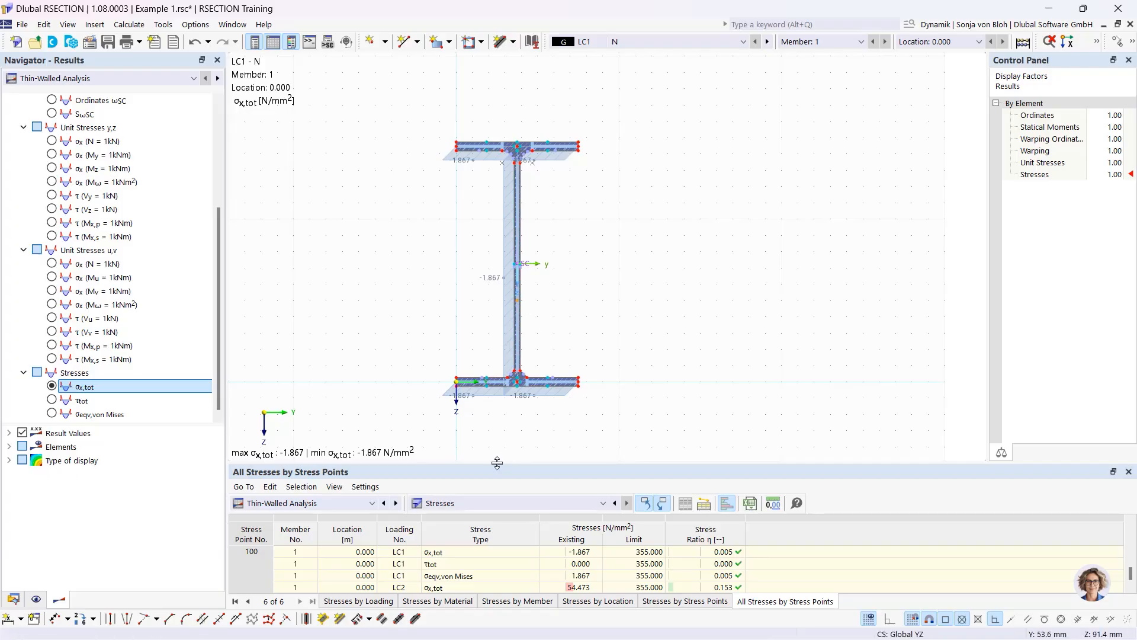
drag(498, 463, 506, 360)
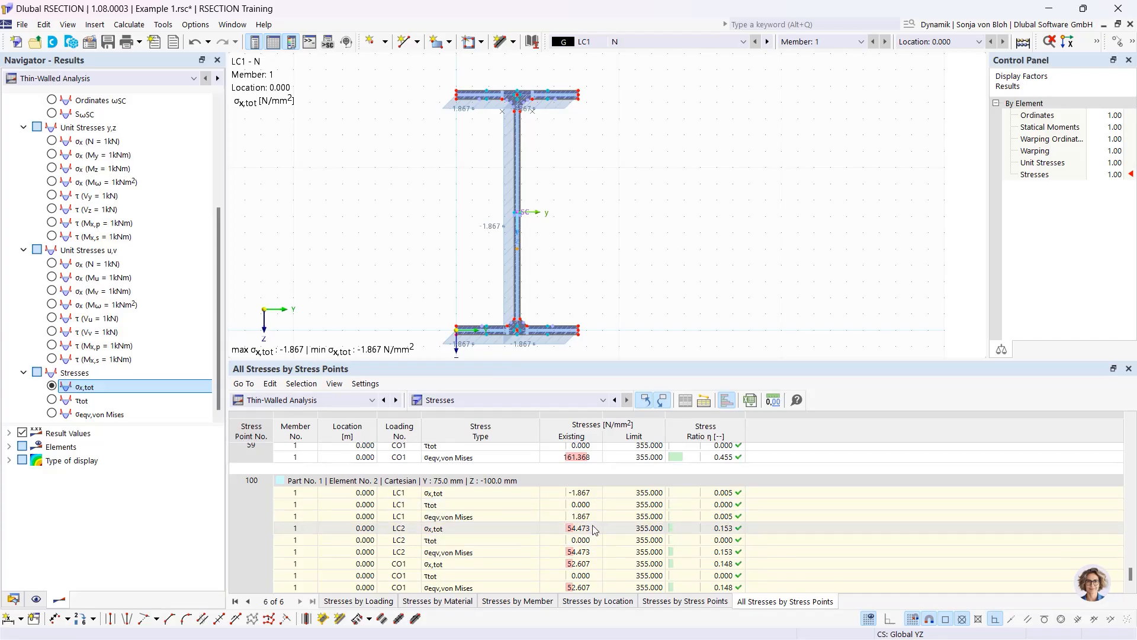
click(577, 528)
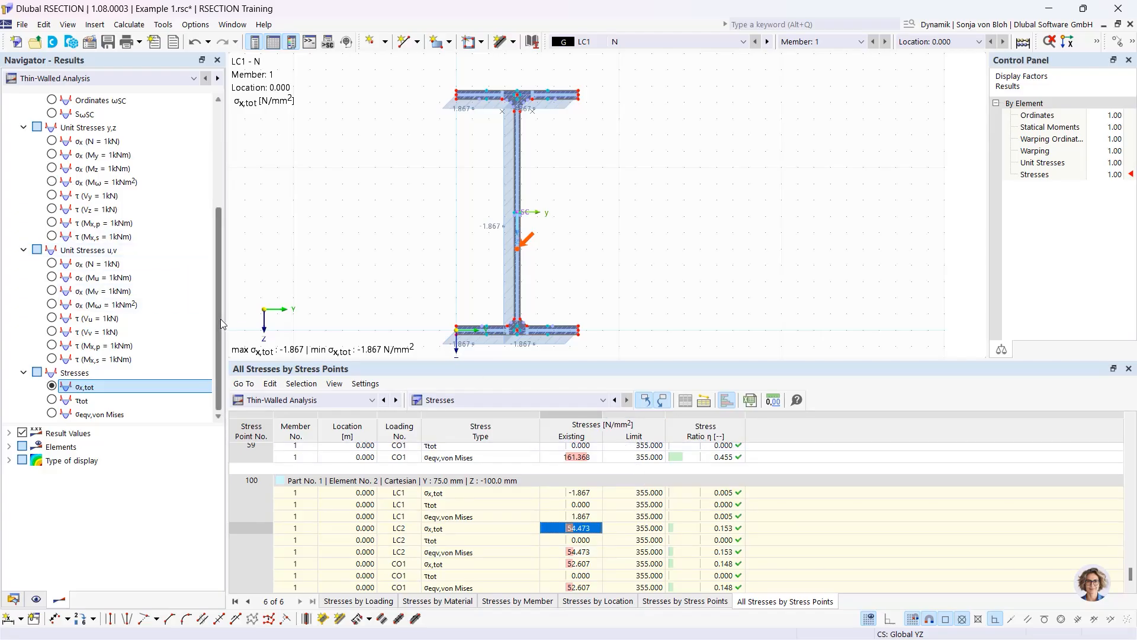
drag(220, 318, 220, 219)
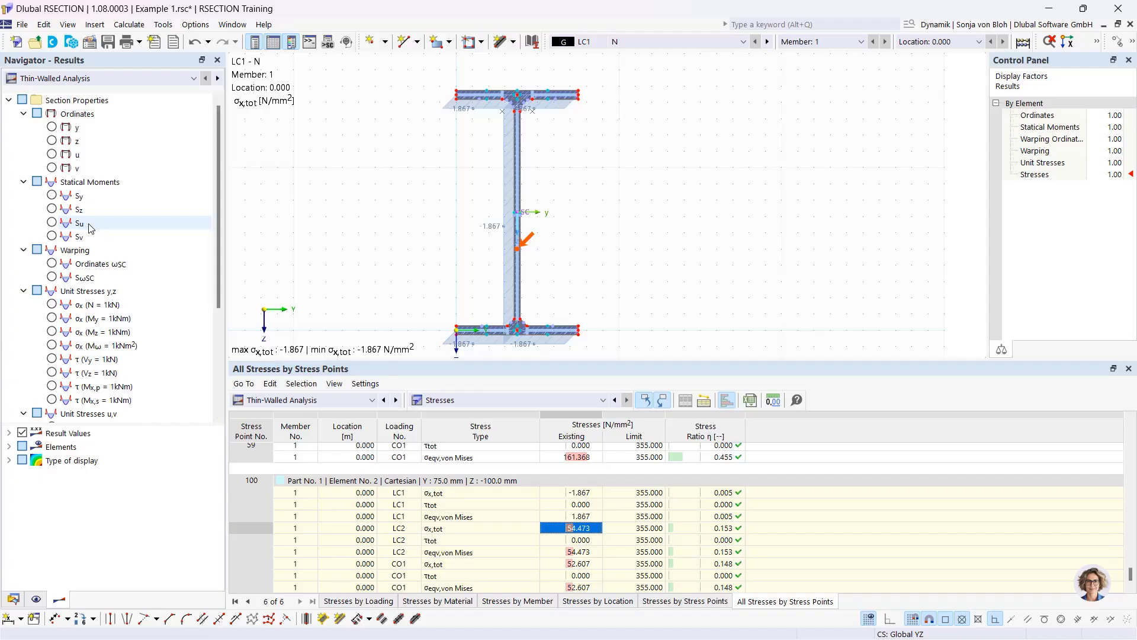
Plot the Sz statical moment (±30.24 cm³) and table statical moments and warping values
click(52, 195)
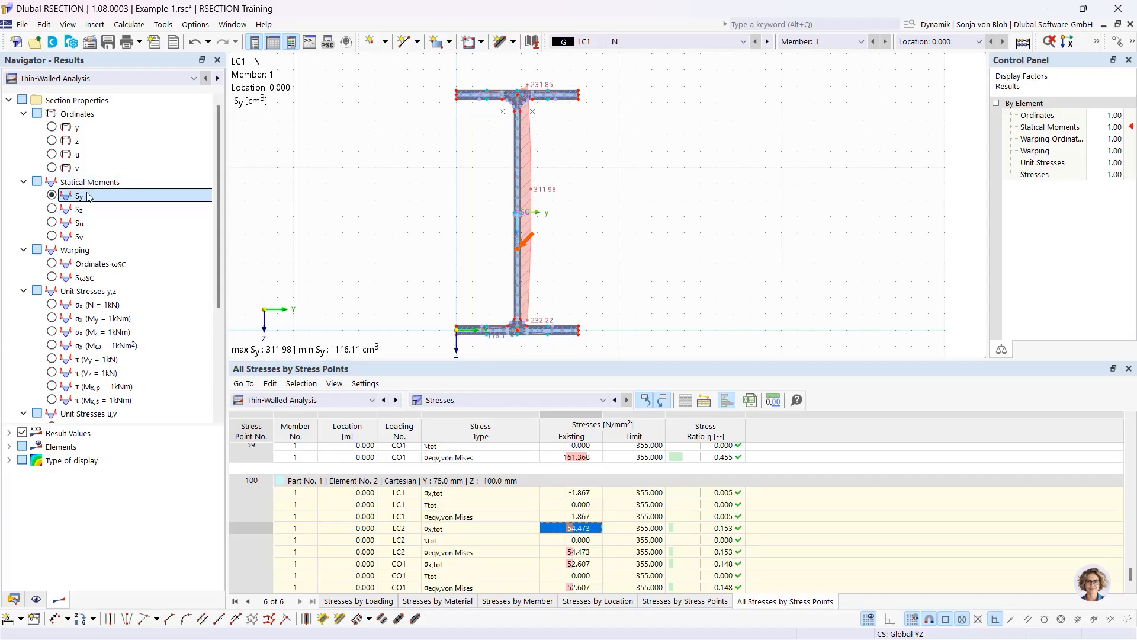
click(53, 208)
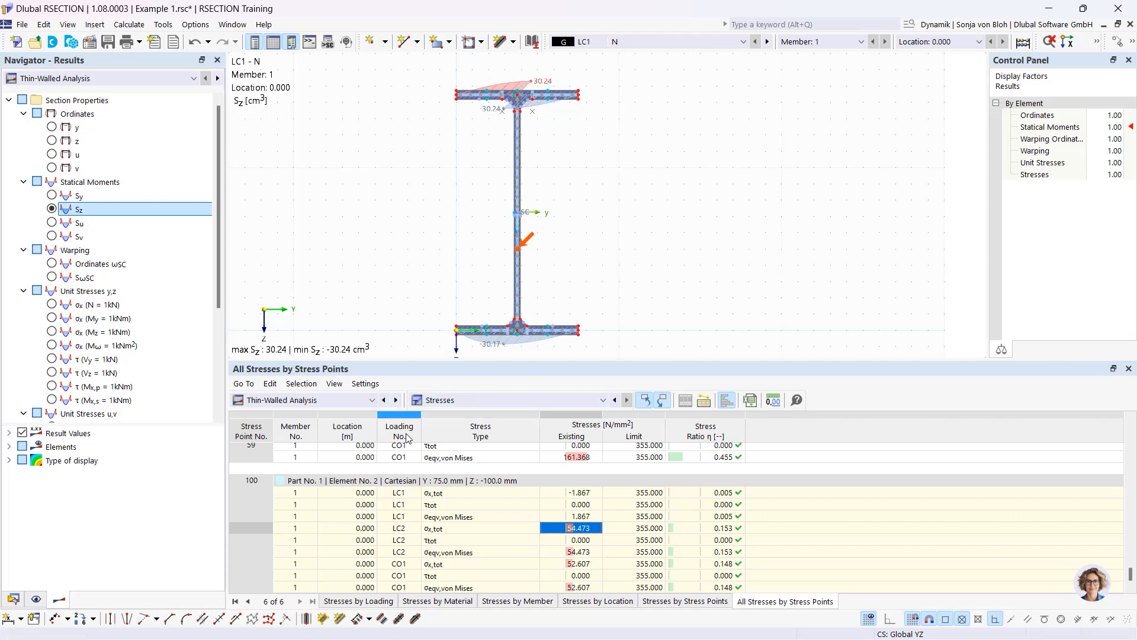
click(542, 400)
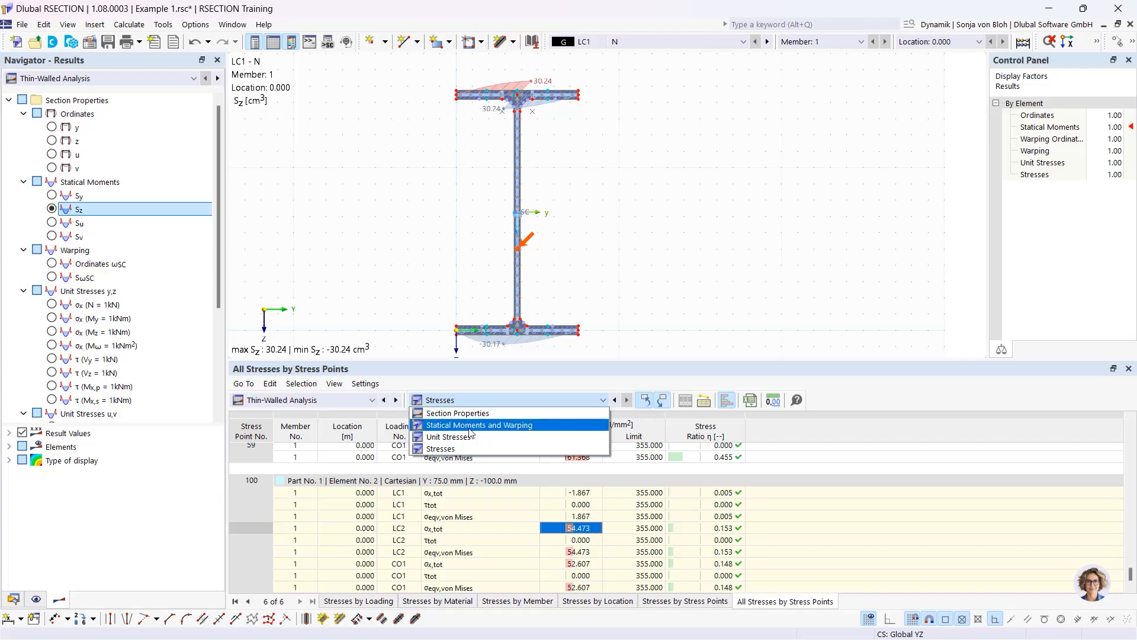
click(501, 426)
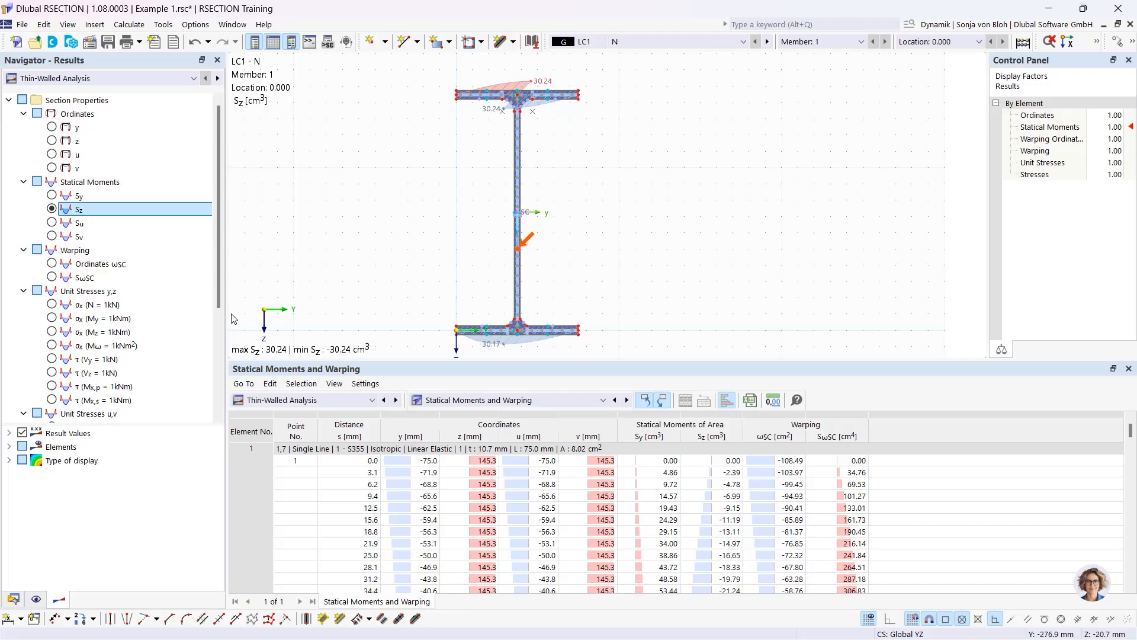
click(123, 79)
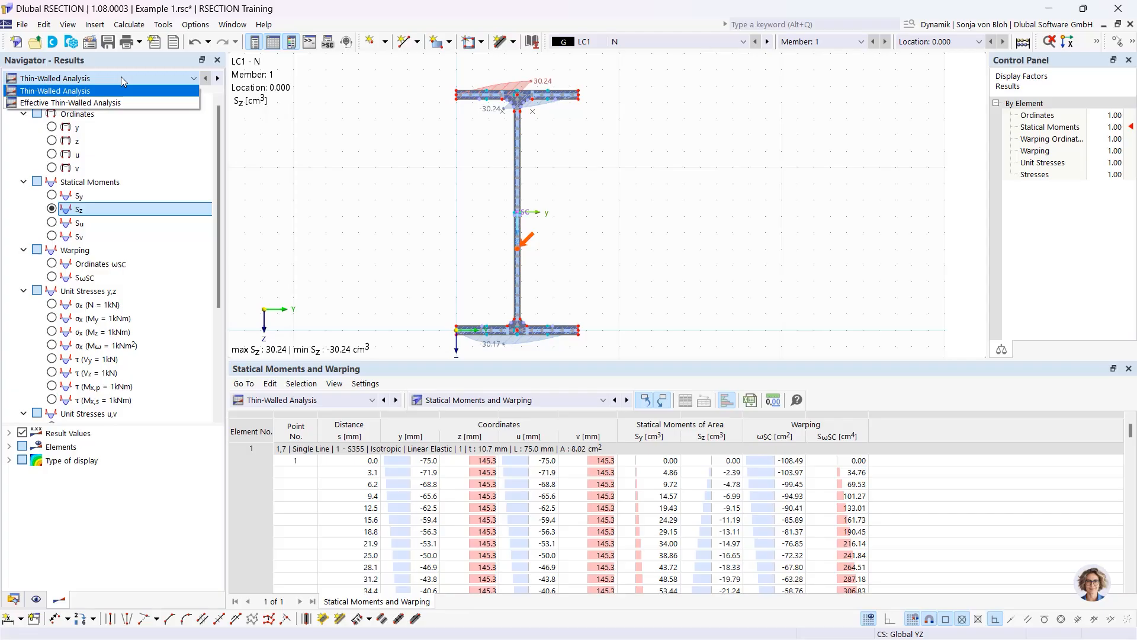
Switch to Effective Thin-Walled Analysis, plot σx,tot and show the effective section properties table
click(58, 102)
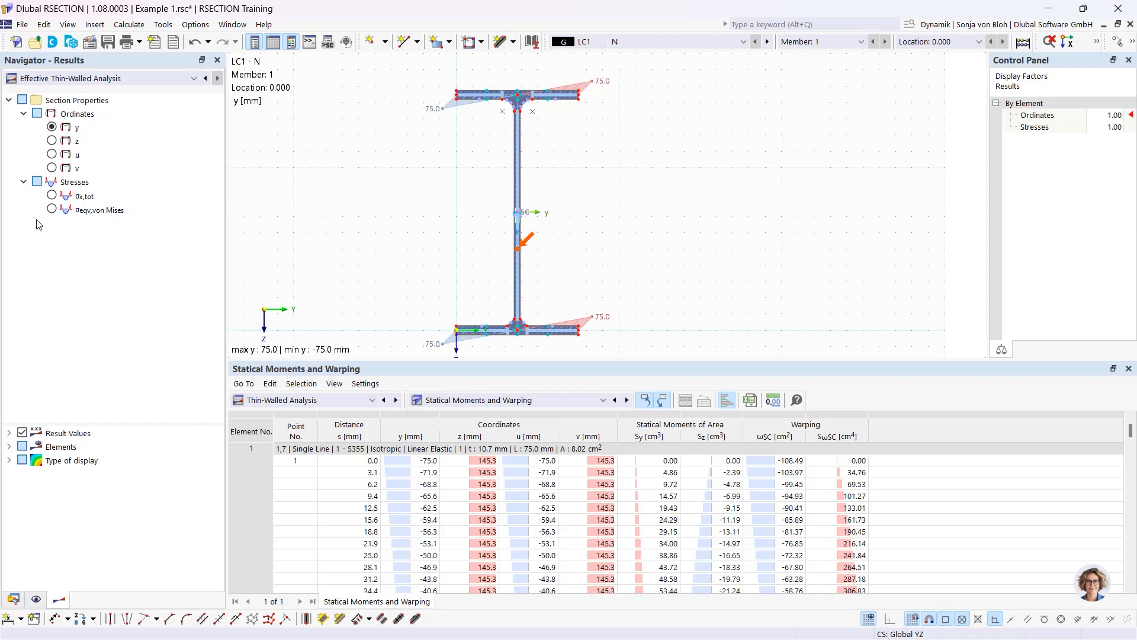
click(52, 196)
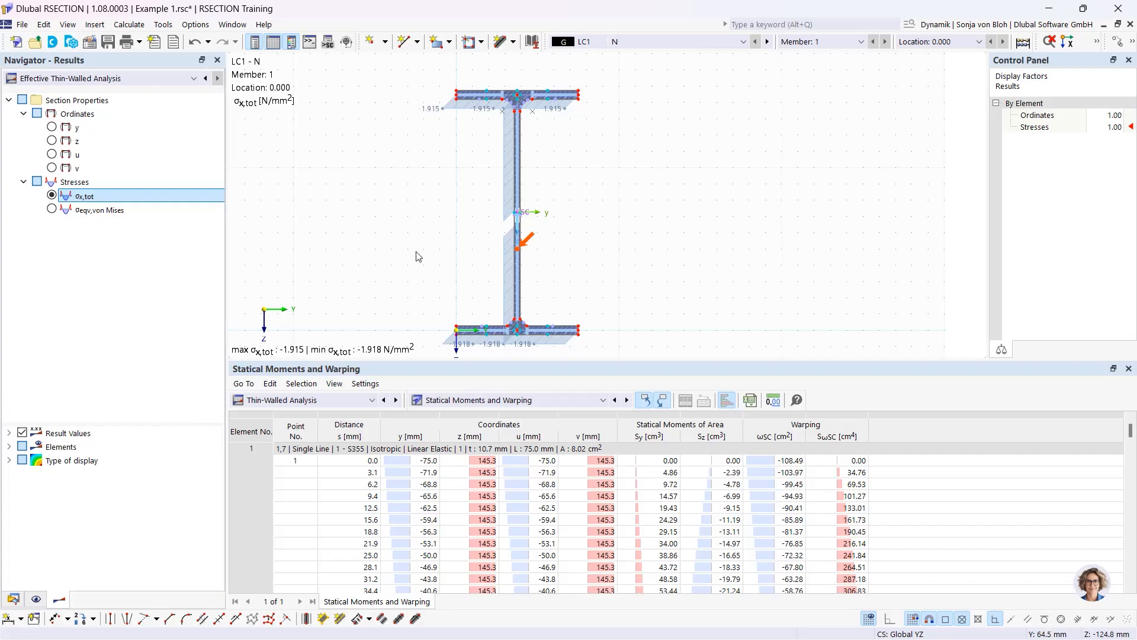
click(356, 401)
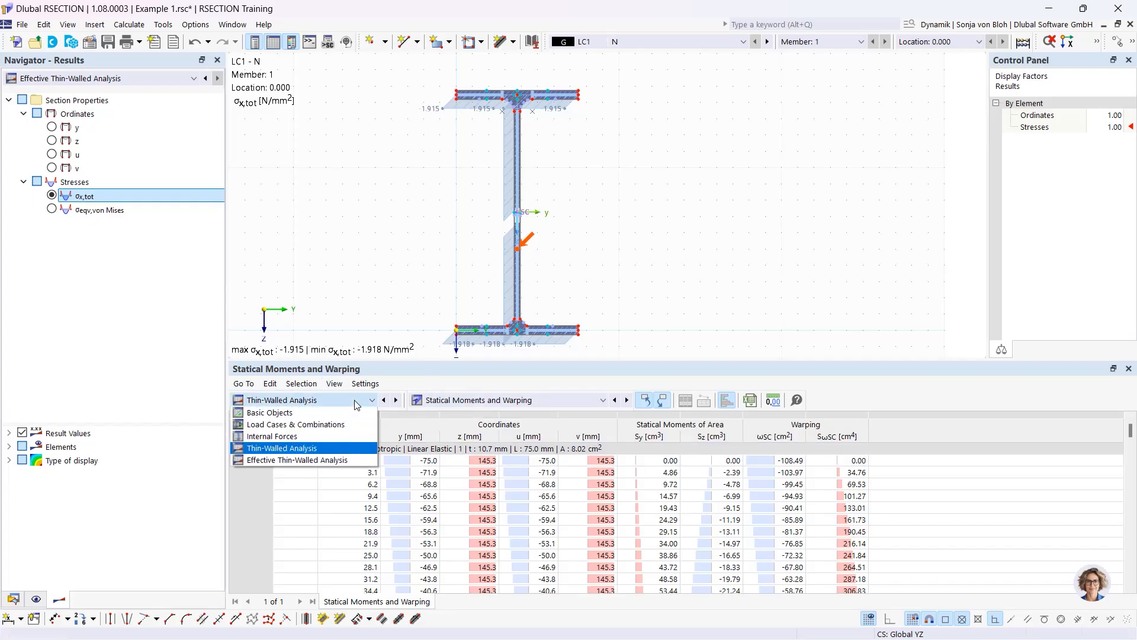
click(317, 461)
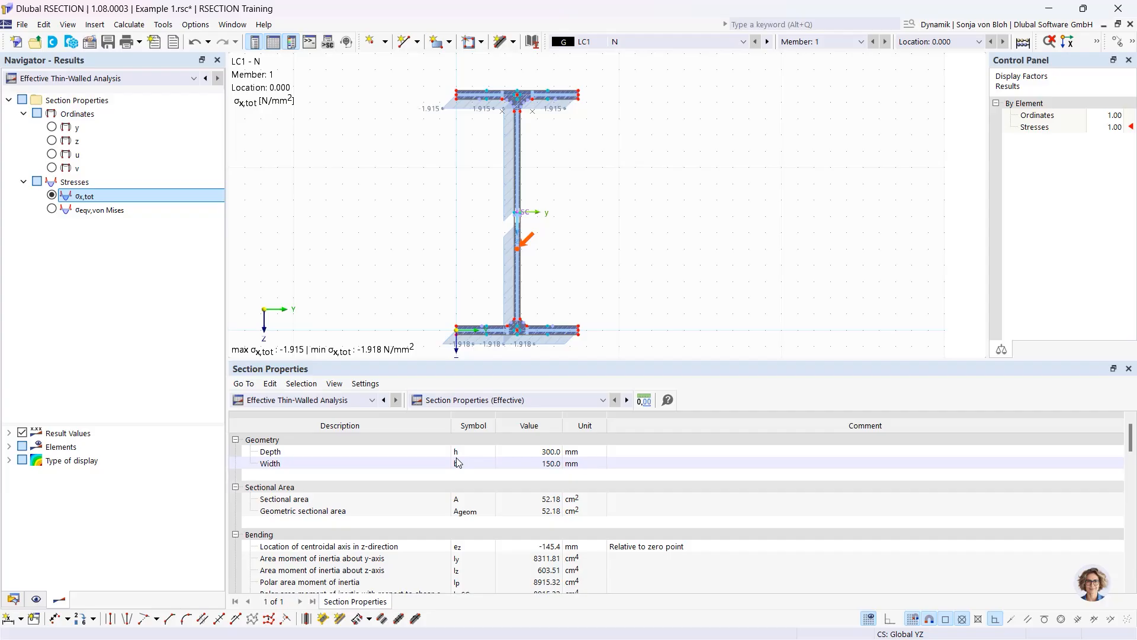
Compare thin-walled and effective section properties: sectional area 53.57 versus 52.18 cm²
click(373, 401)
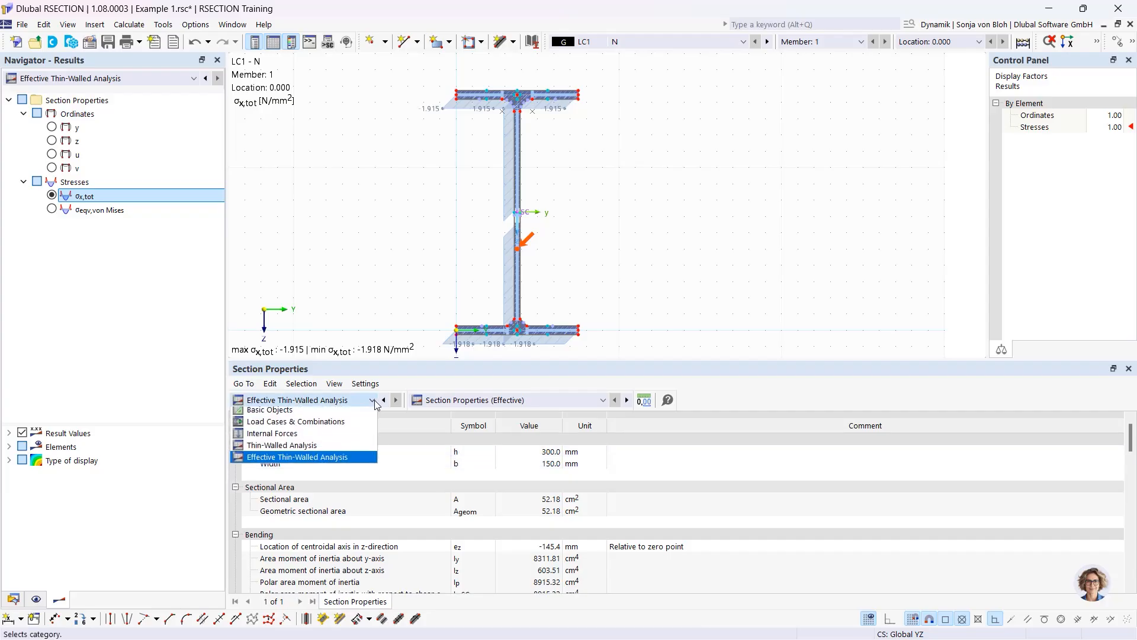
click(314, 448)
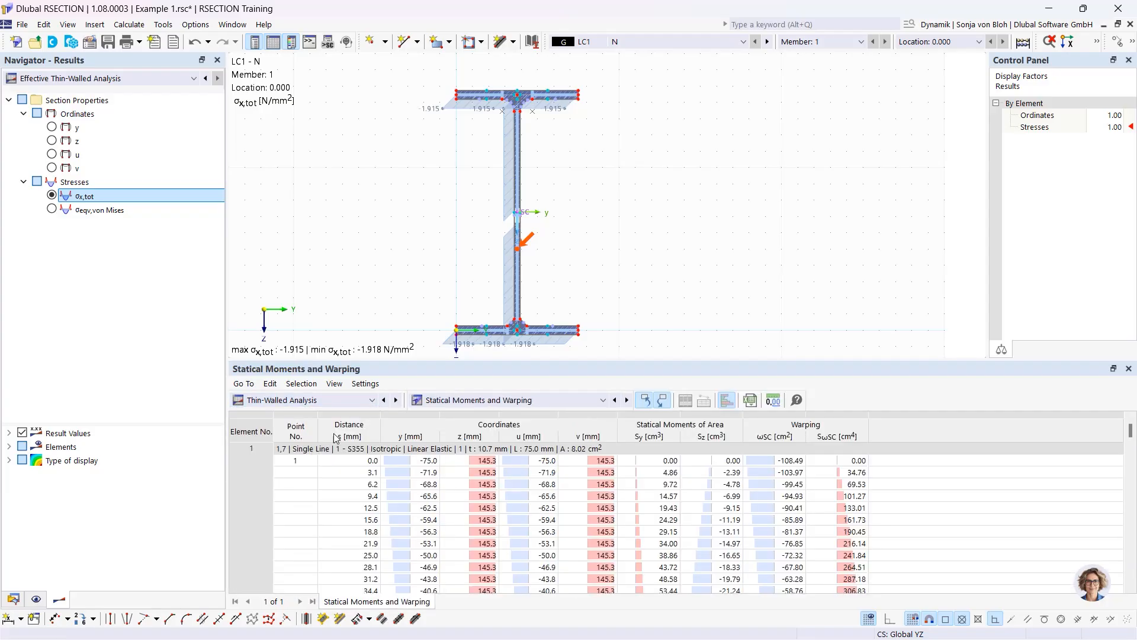
click(494, 400)
click(498, 414)
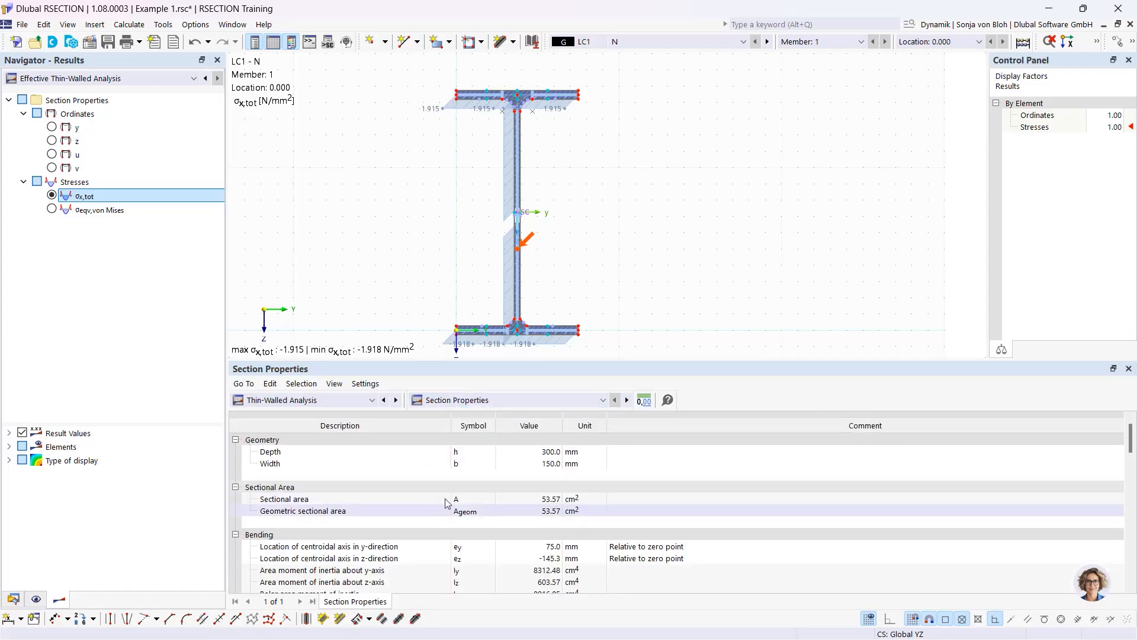
click(492, 400)
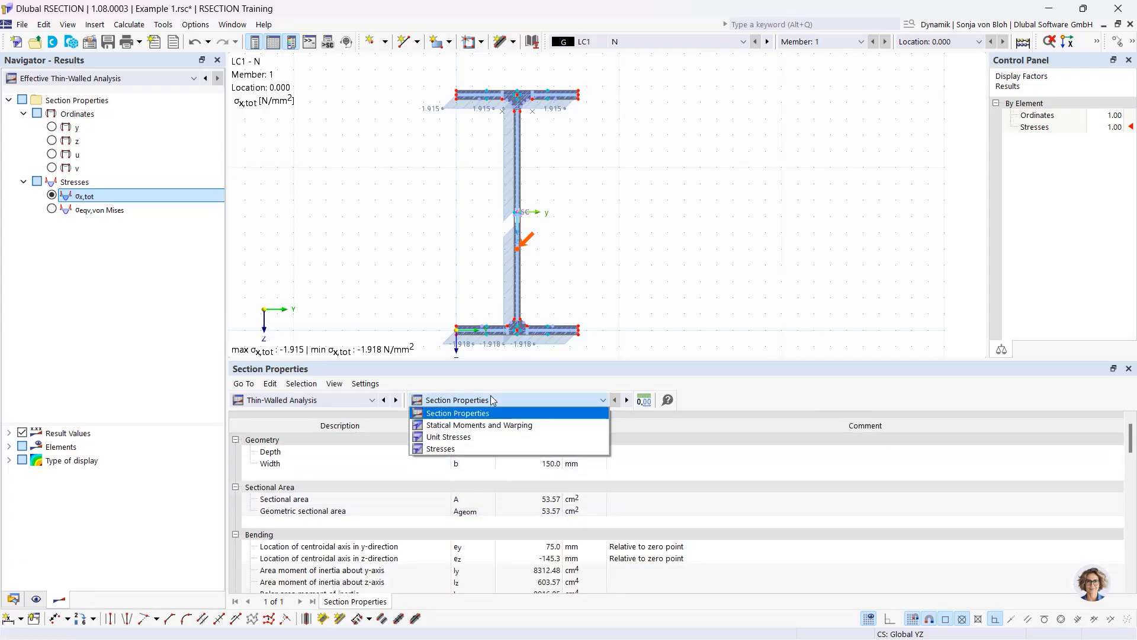
click(347, 403)
click(309, 458)
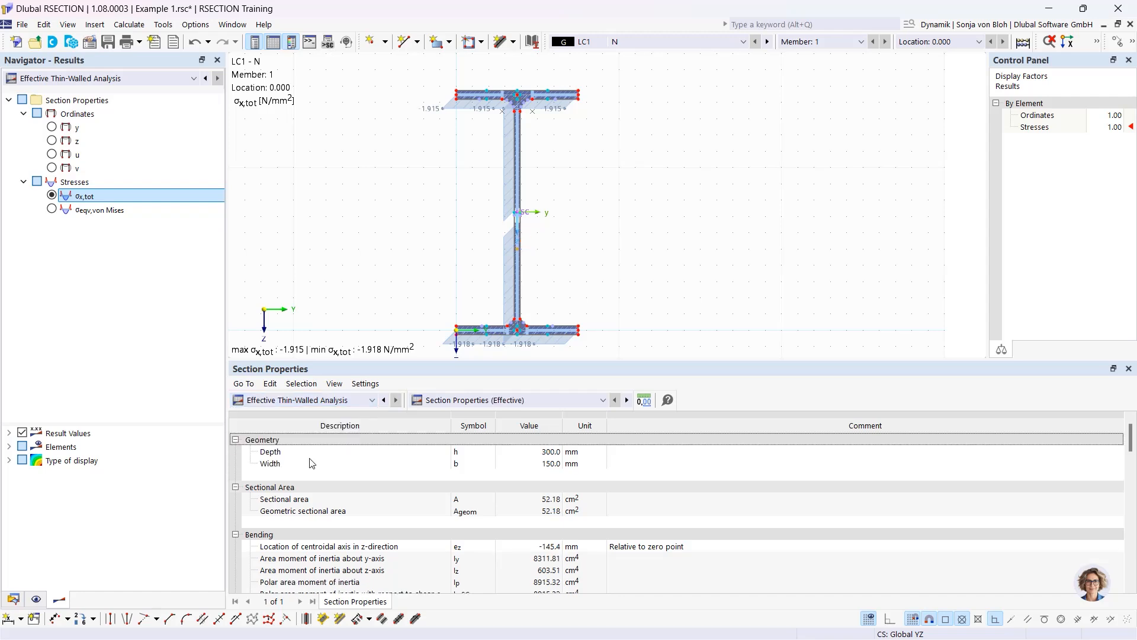
click(497, 502)
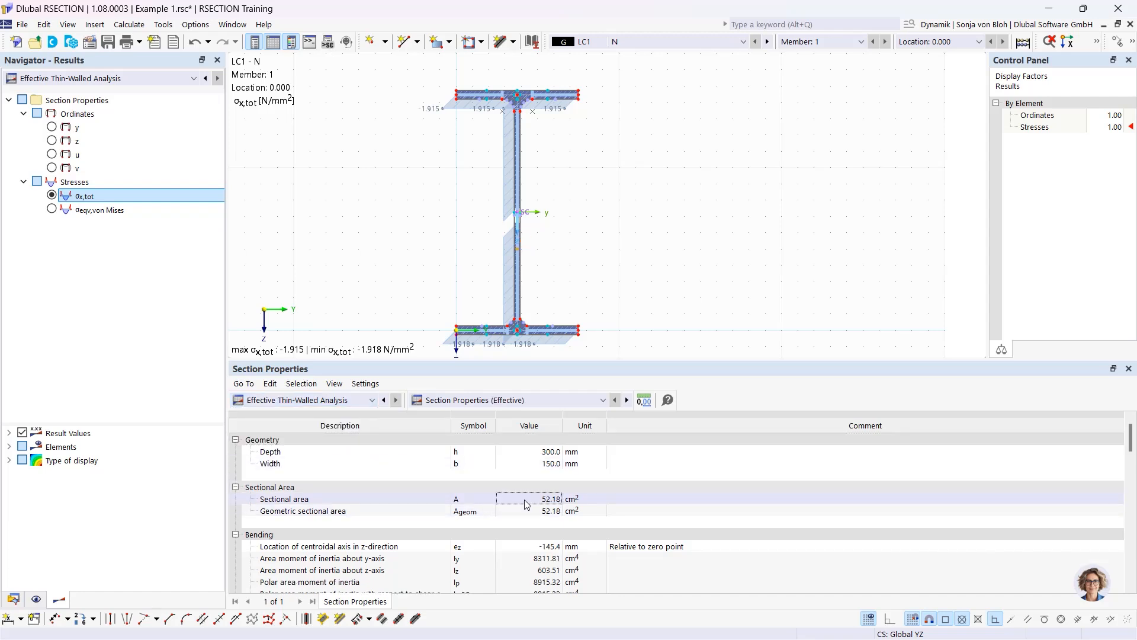
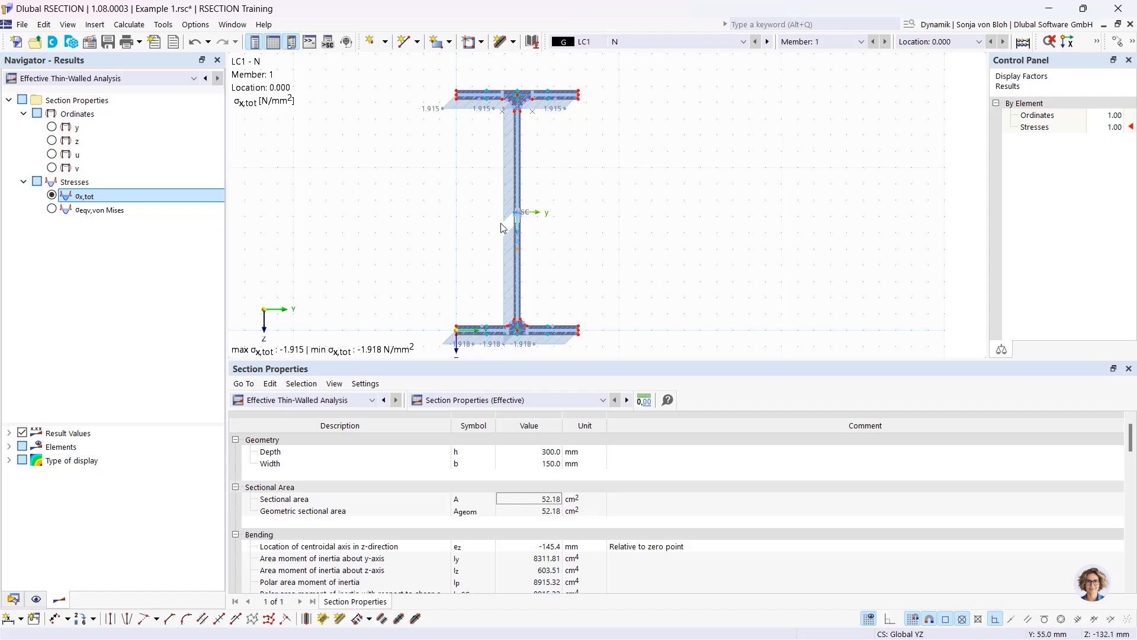
Enlarge the section drawing that shows the LC1 - N effective thin-walled results
drag(452, 367, 452, 407)
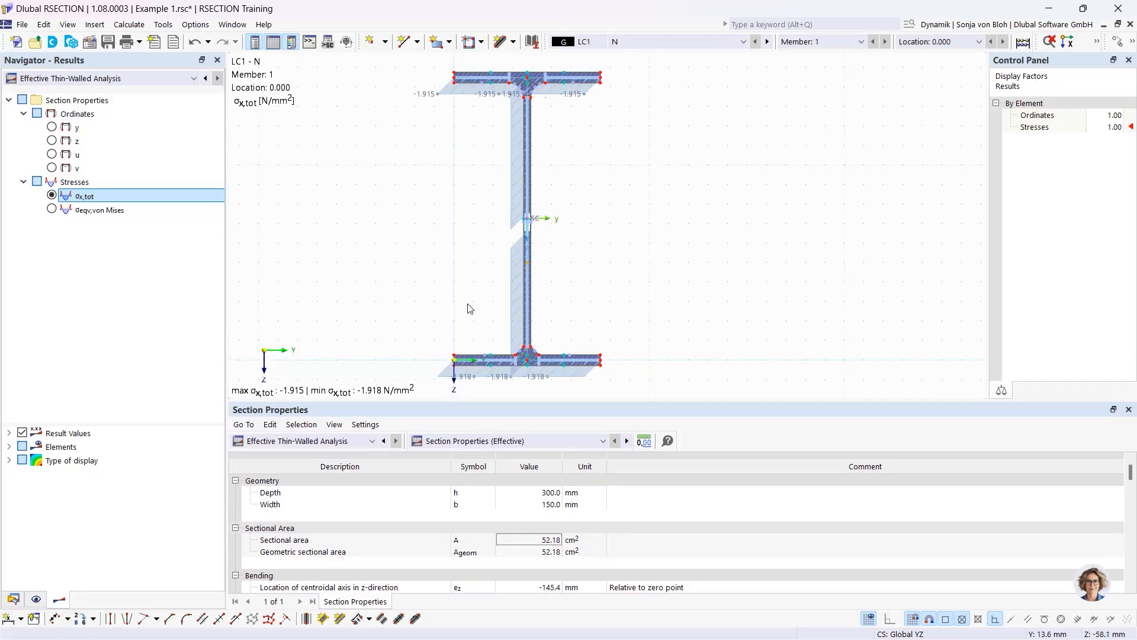
Show the EN 1993-1-1 section classification and the web subpanel's Class 4 details
click(534, 441)
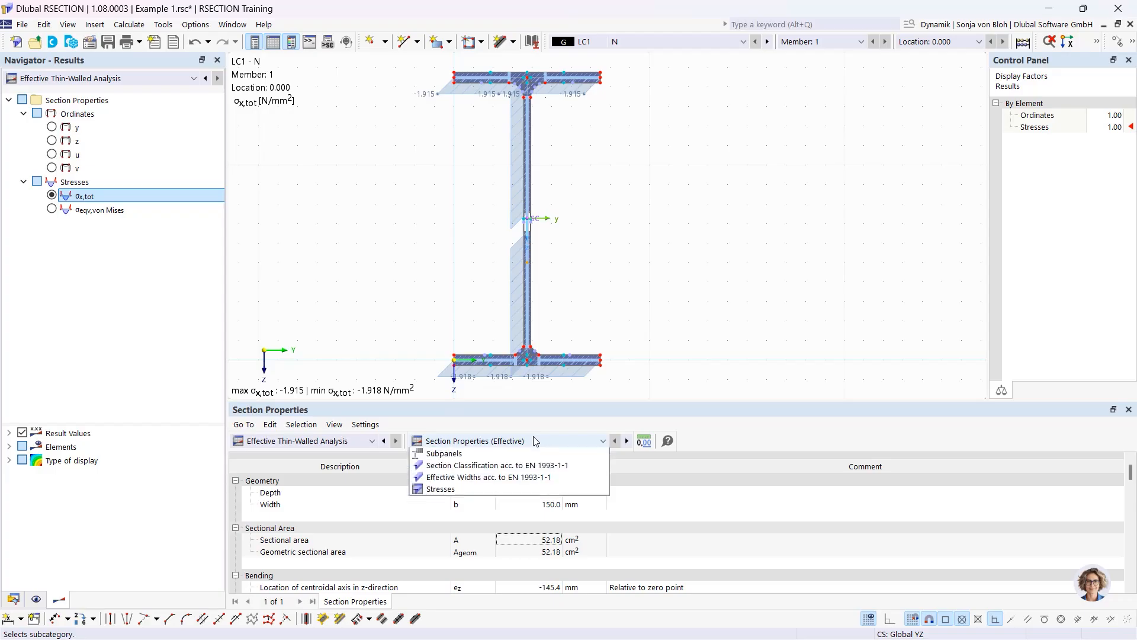
click(508, 479)
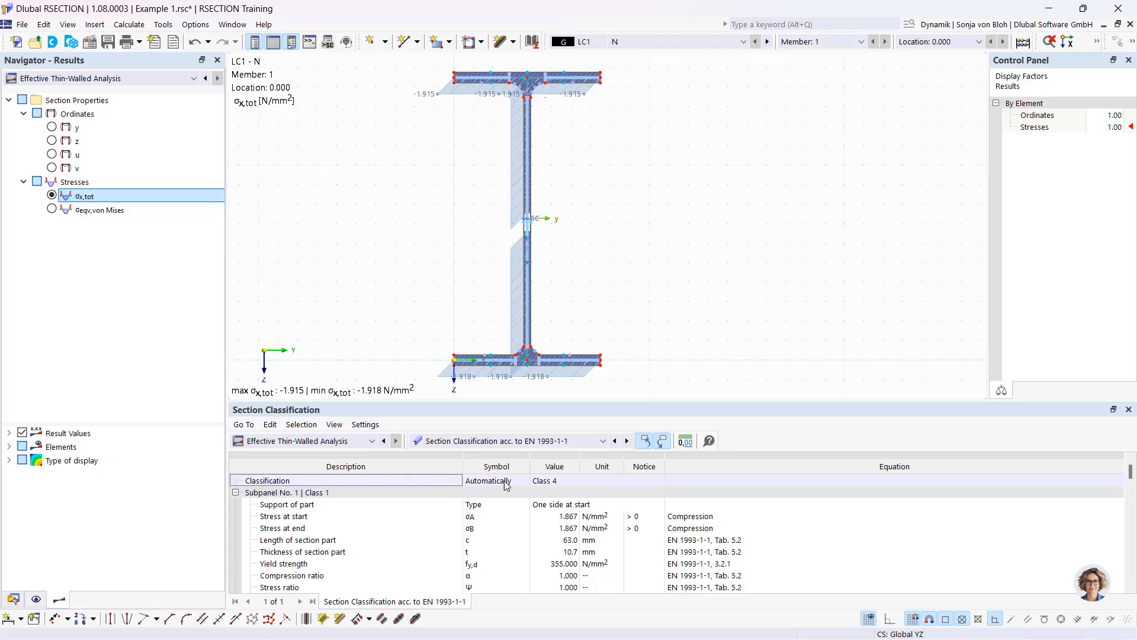
click(501, 482)
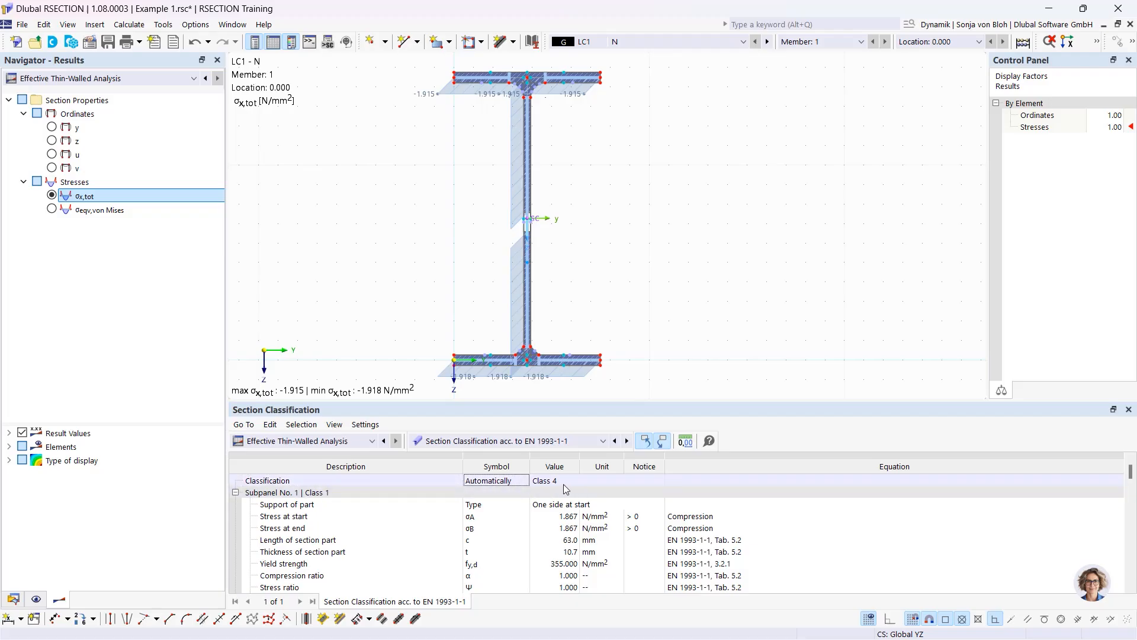
click(529, 218)
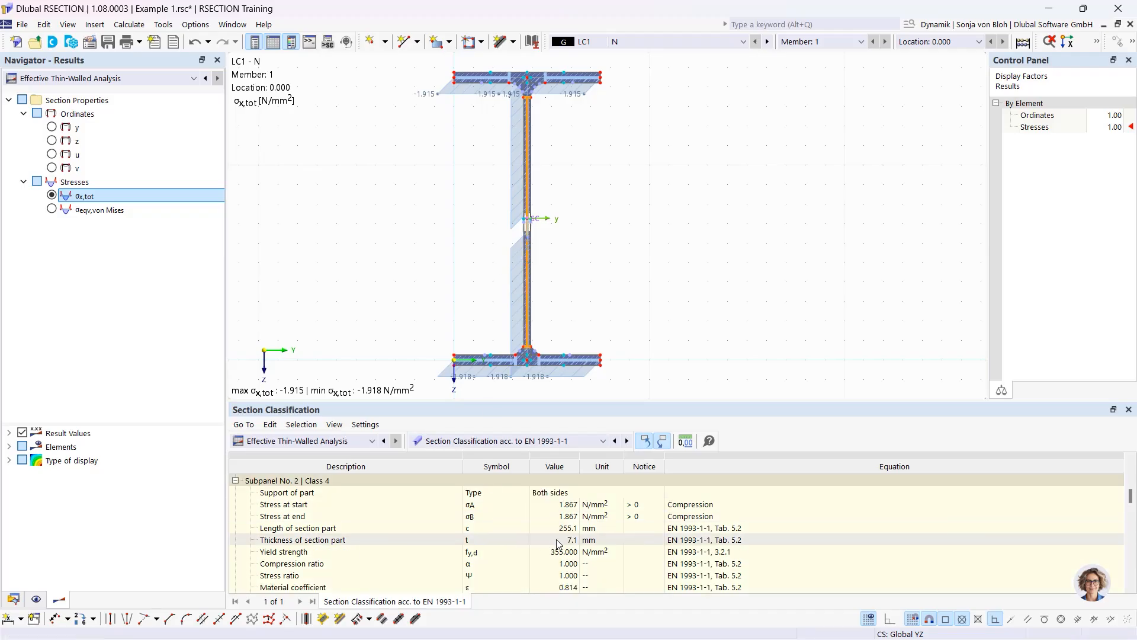
Show EN 1993-1-1 effective widths, with subpanel 2 reduced to 235.5 mm (ρ 0.92)
drag(516, 400, 517, 264)
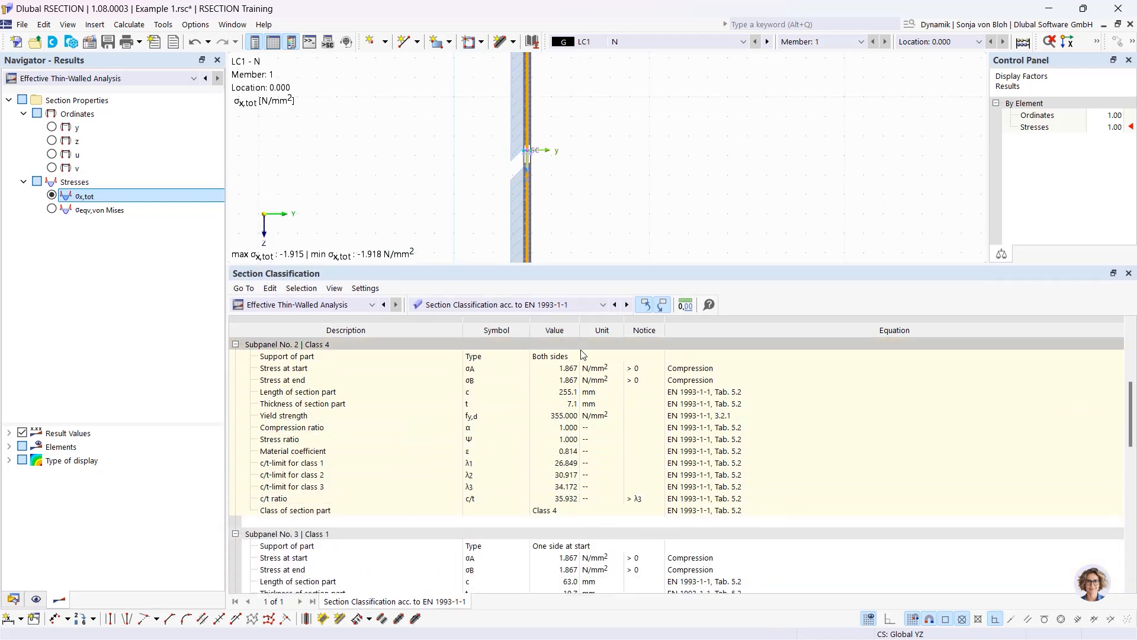
click(602, 305)
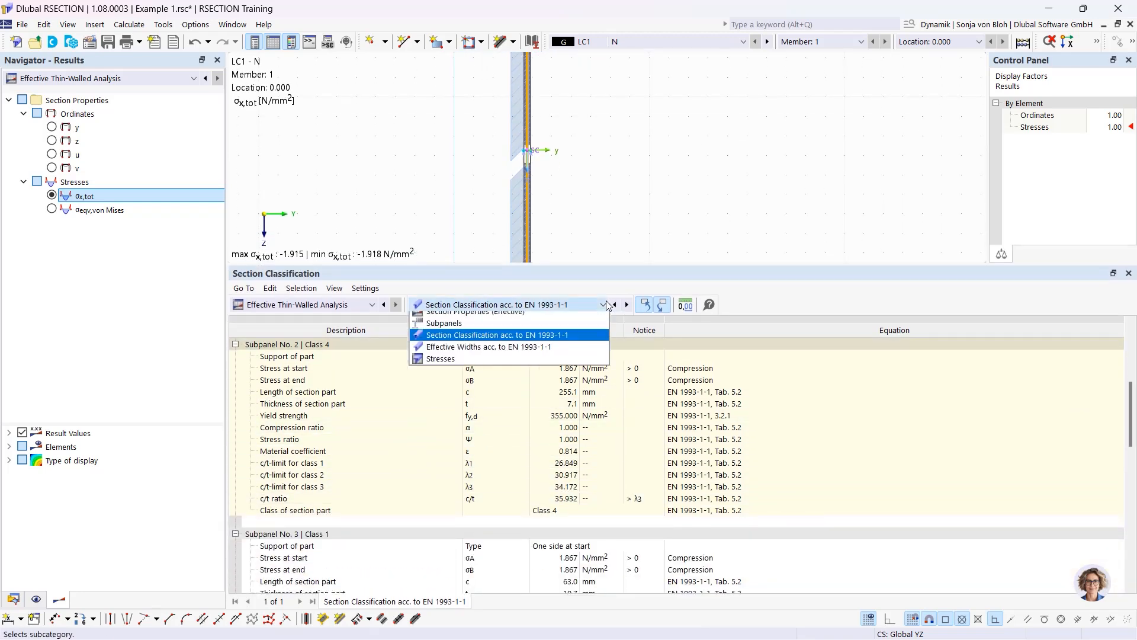
click(523, 353)
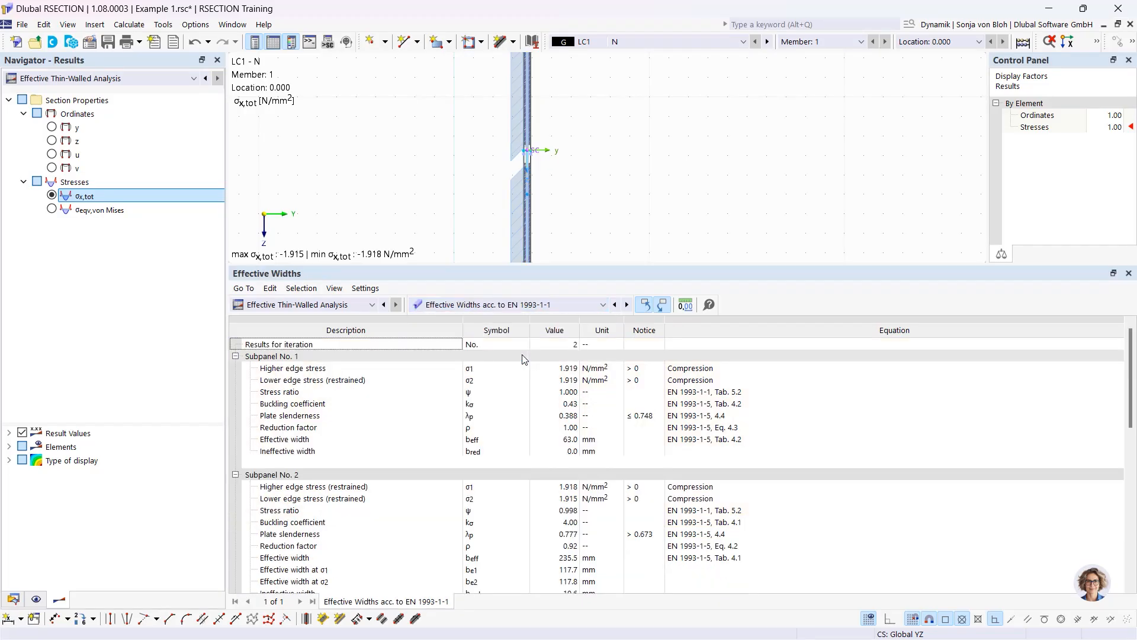
Highlight the web subpanel and switch the results to load case LC2 My
click(526, 215)
scroll(481, 502, down, 3)
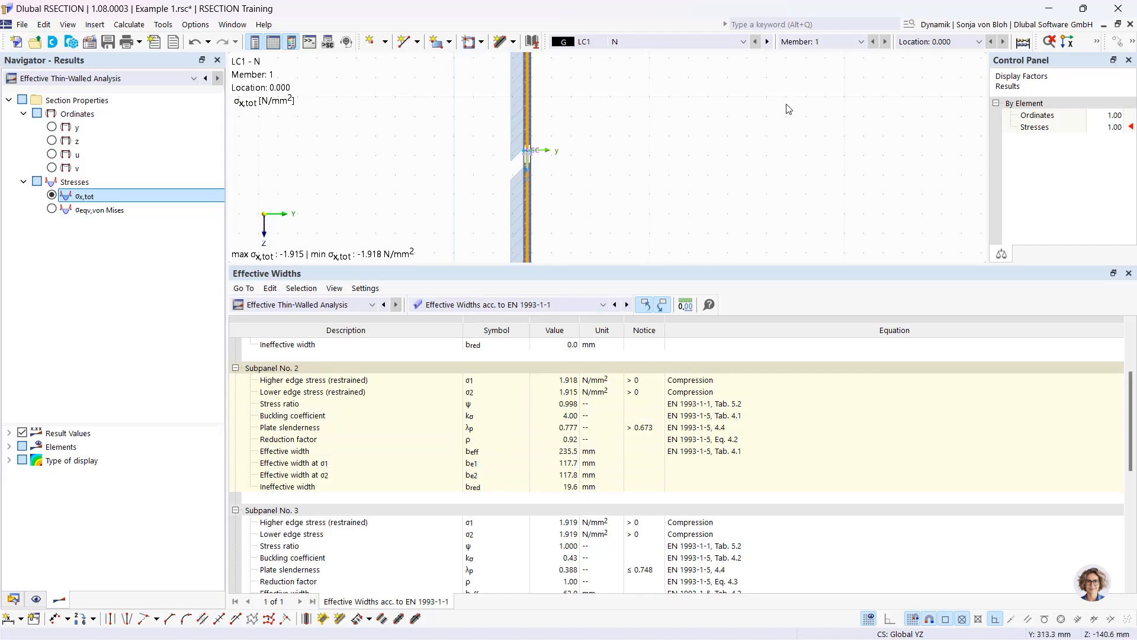
click(742, 42)
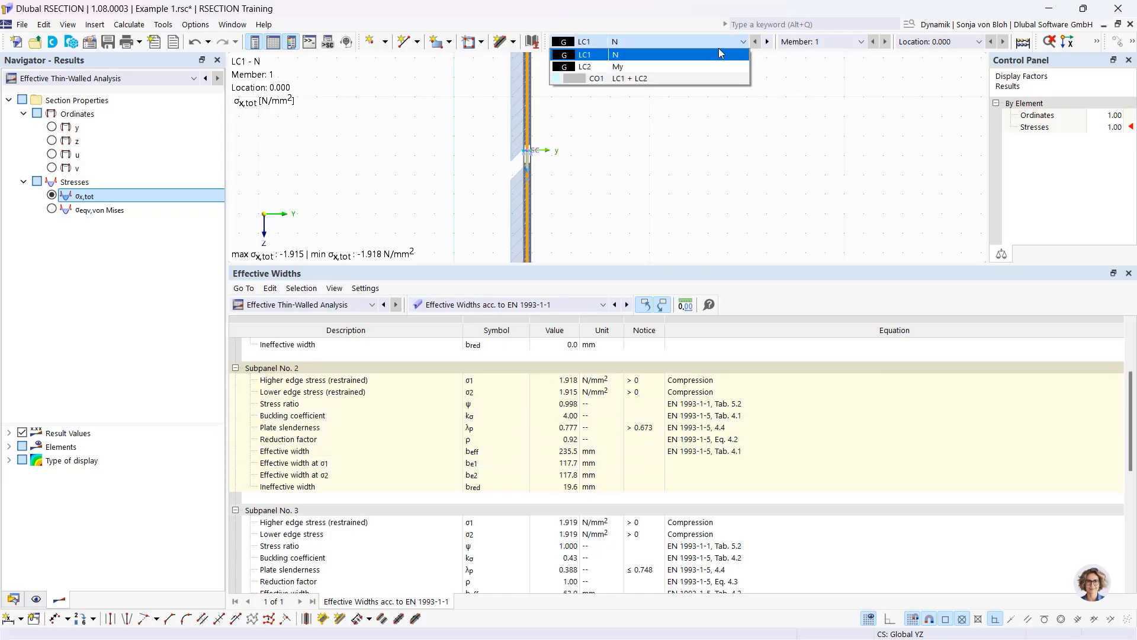
click(673, 66)
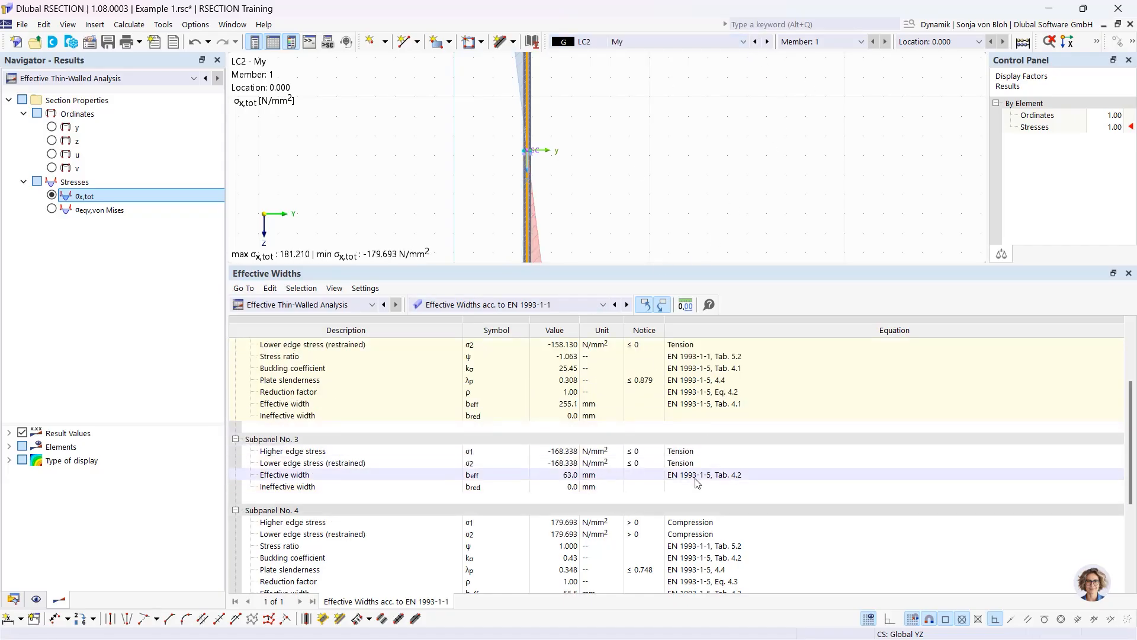
scroll(697, 483, up, 3)
Show the EN 1993-1-1 section classification for LC2 My, with section and web both Class 1
click(603, 305)
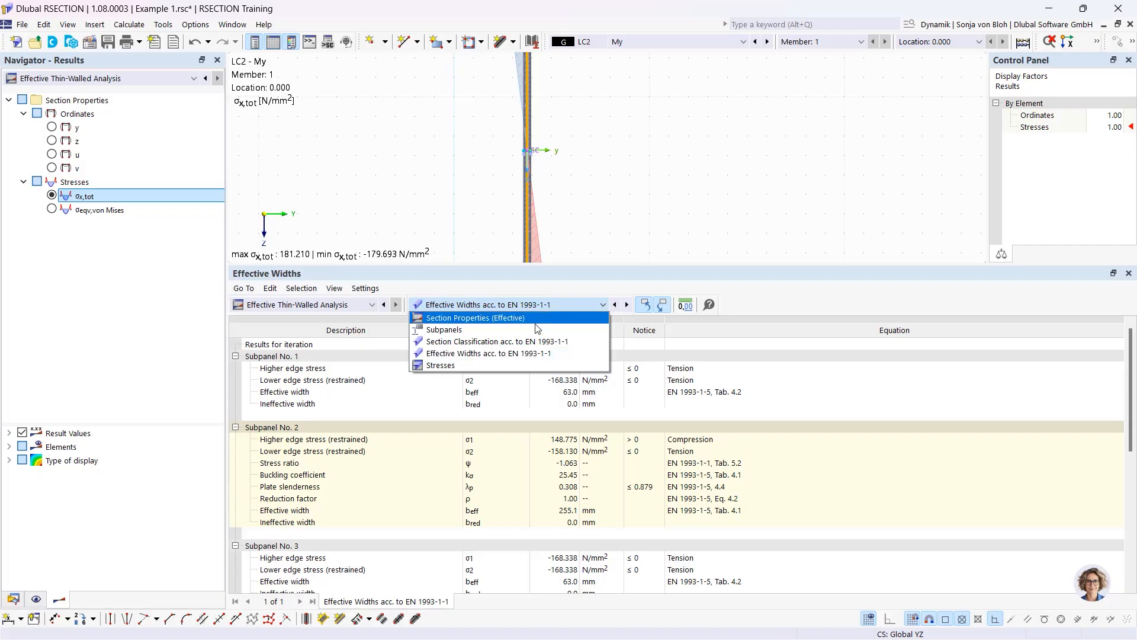
click(510, 341)
scroll(517, 435, up, 5)
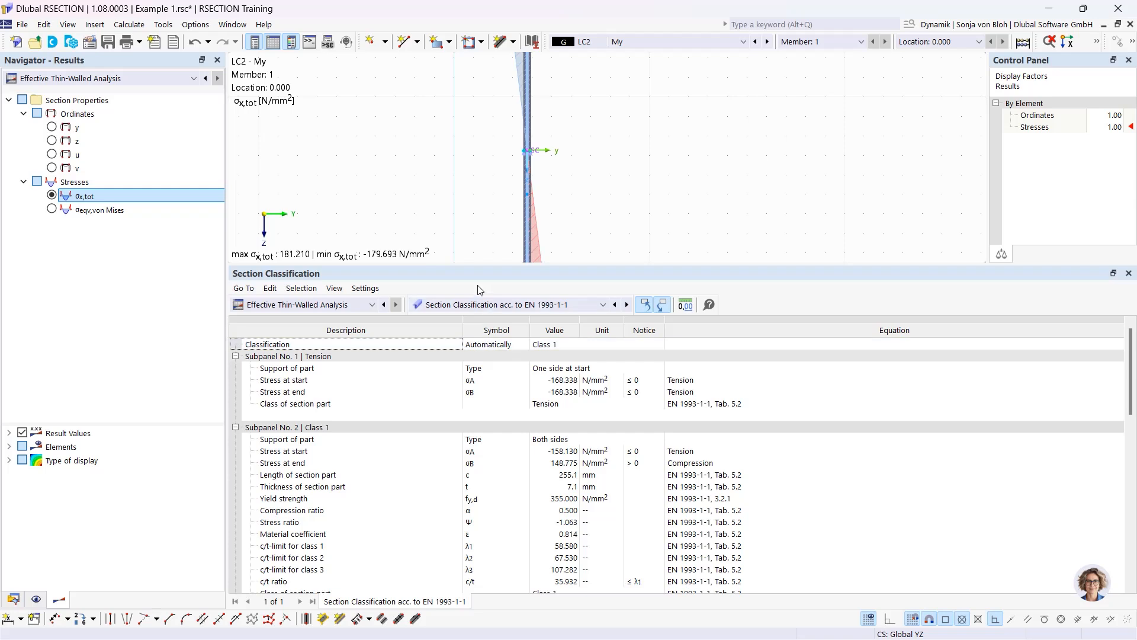
scroll(458, 210, down, 4)
scroll(450, 211, up, 1)
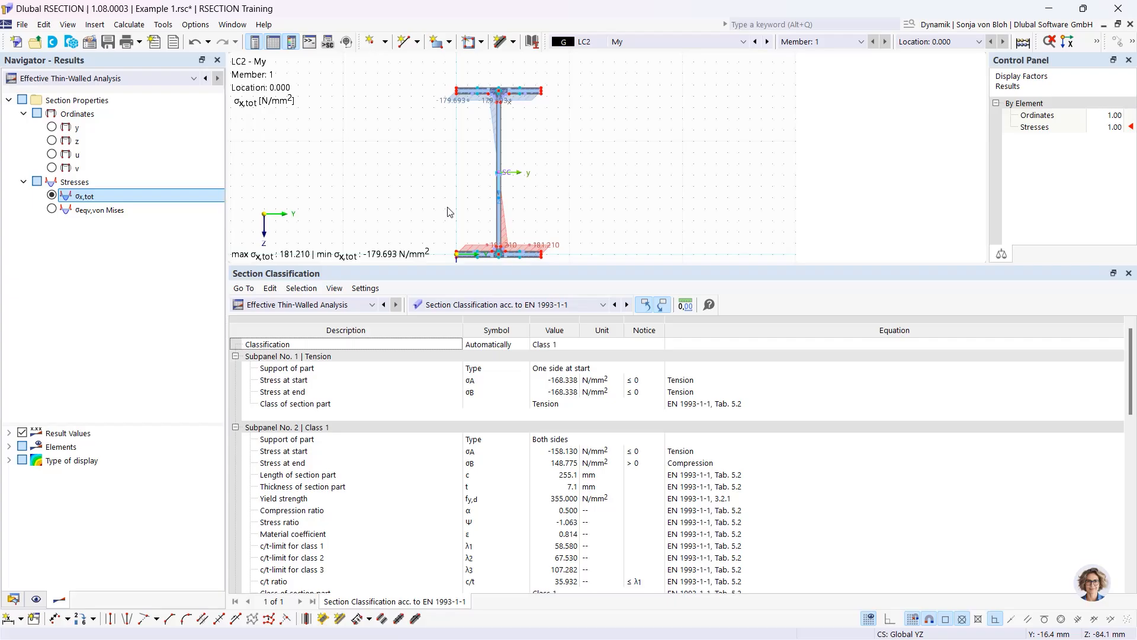
Show combination CO1 (LC1 + LC2): σx,tot from -181.559 to 179.344 N/mm², still Class 1
click(646, 42)
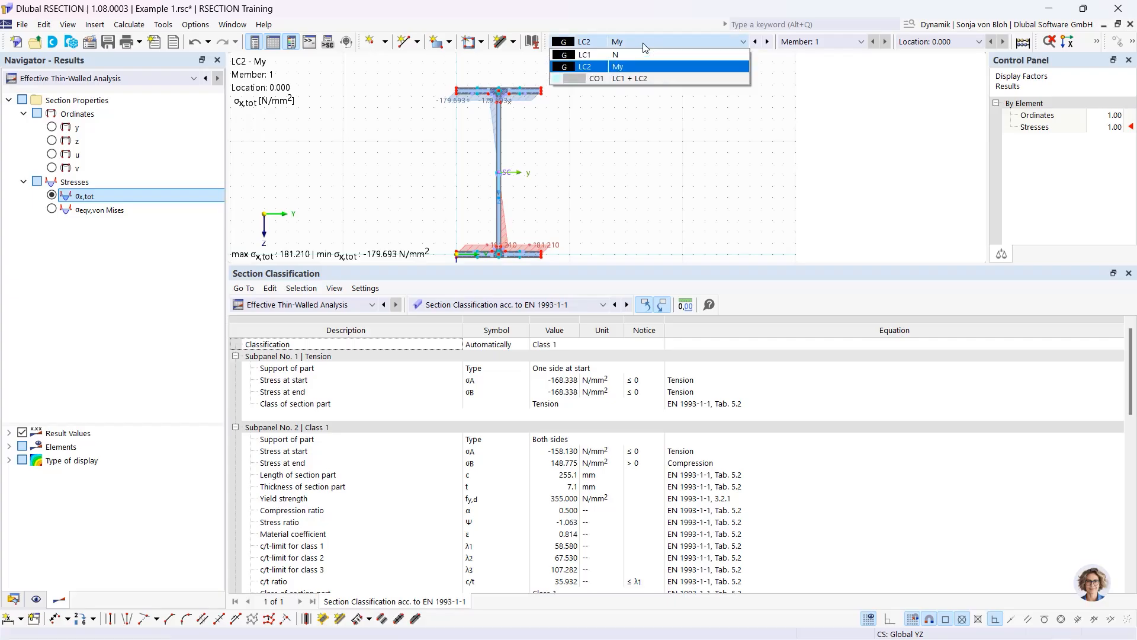
click(624, 79)
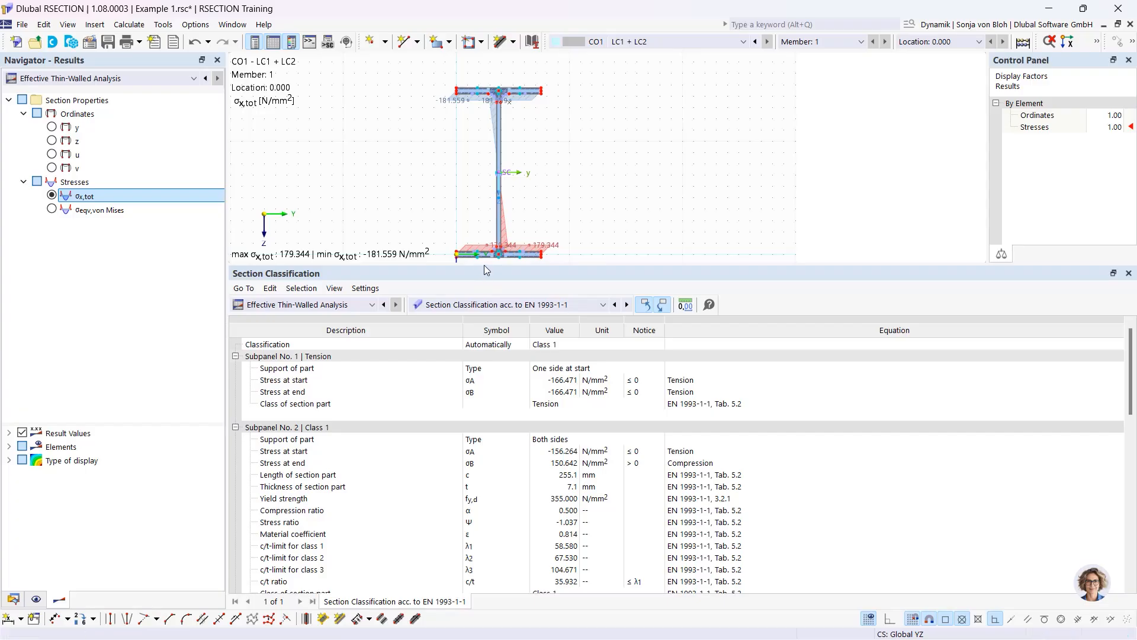
drag(485, 265, 485, 367)
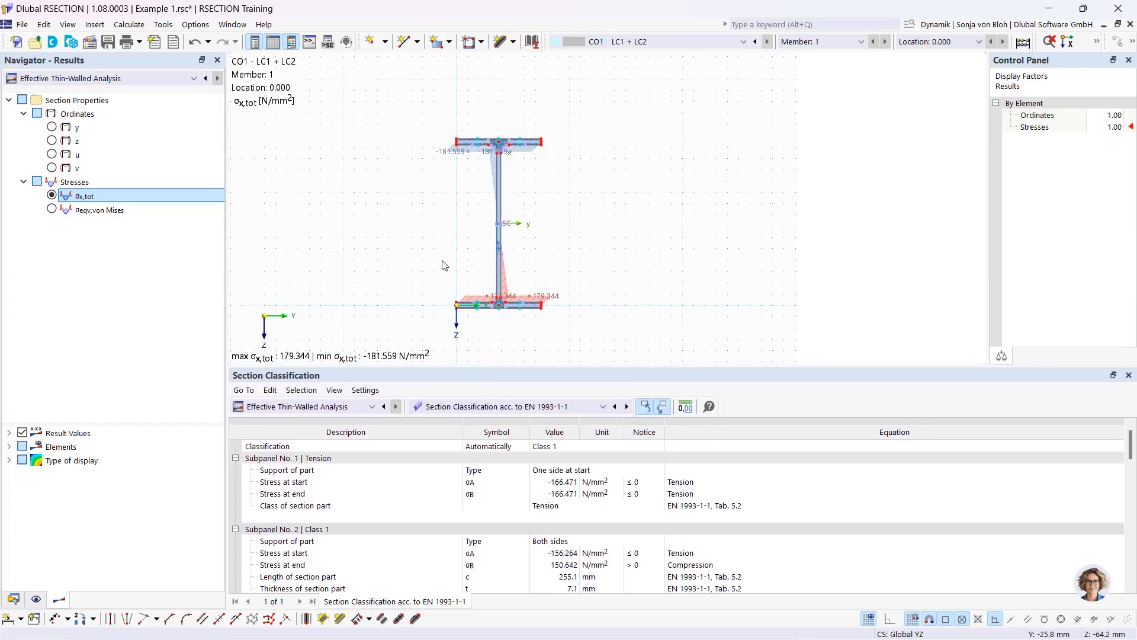
scroll(445, 261, up, 2)
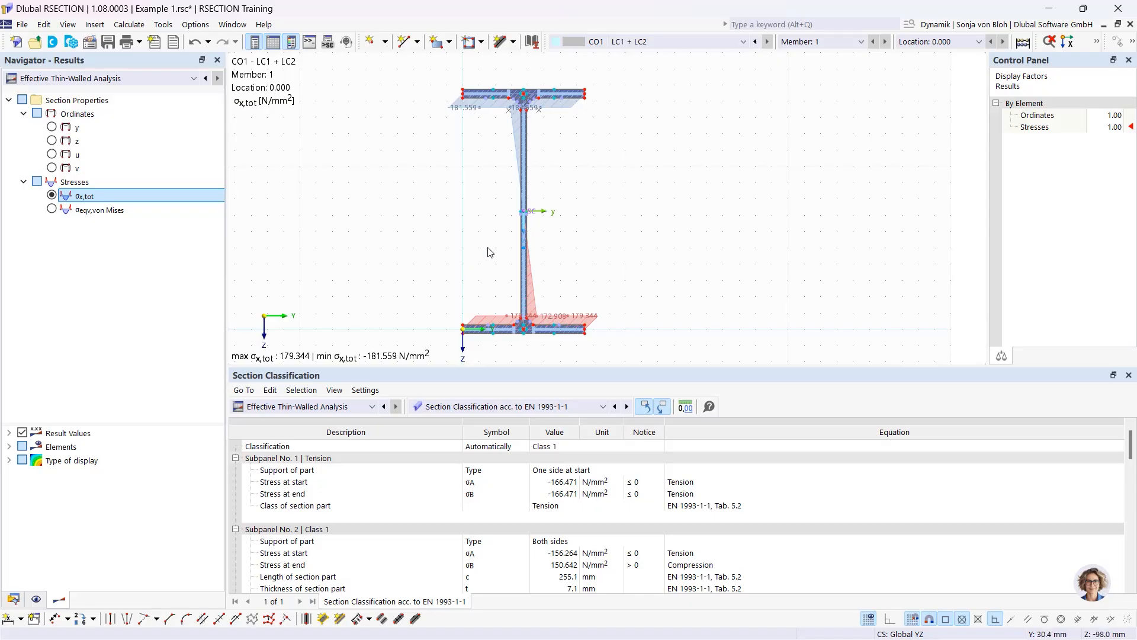
scroll(513, 270, up, 1)
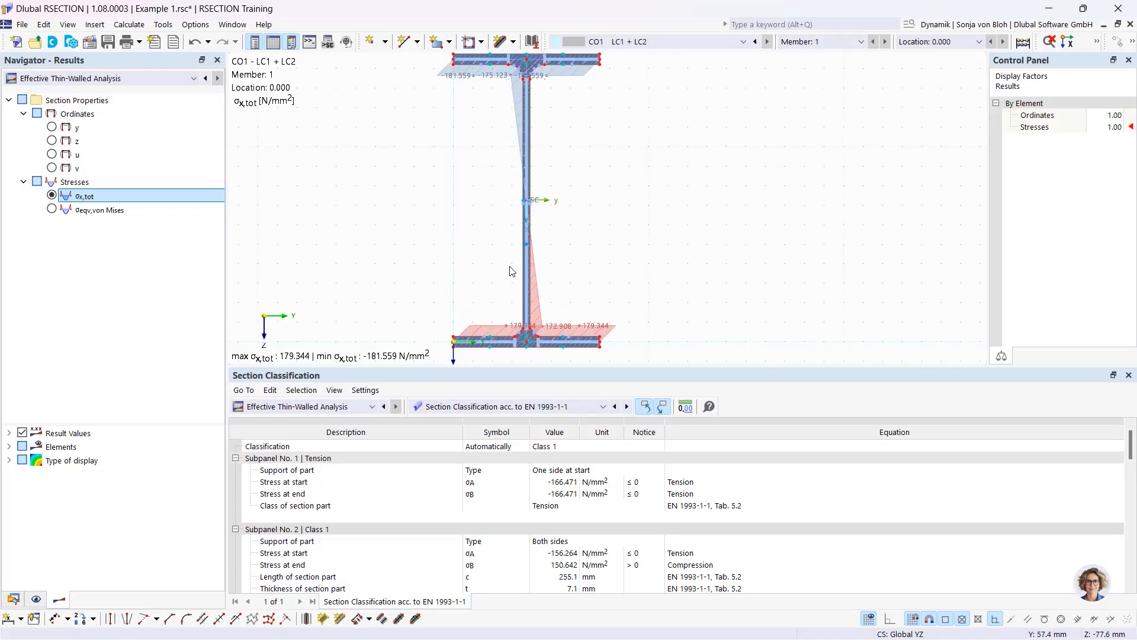
scroll(512, 243, down, 2)
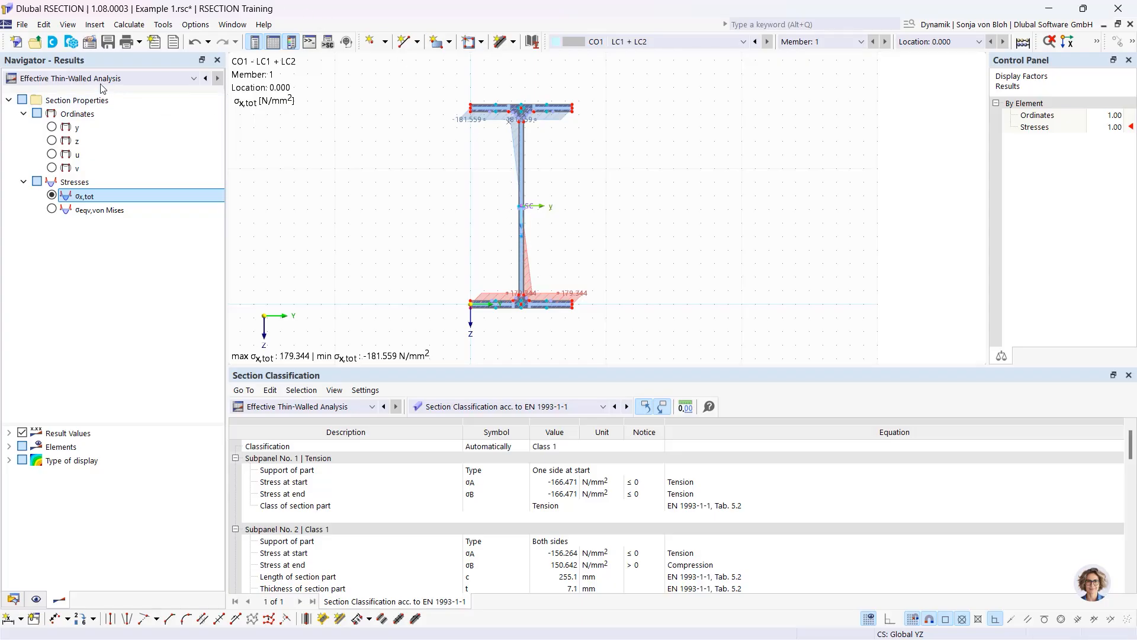
Create model 'Example 2' with Thin-Walled Analysis and the Effective / Steel / Aluminum add-on to EN 1993-1-1/1-5
click(23, 45)
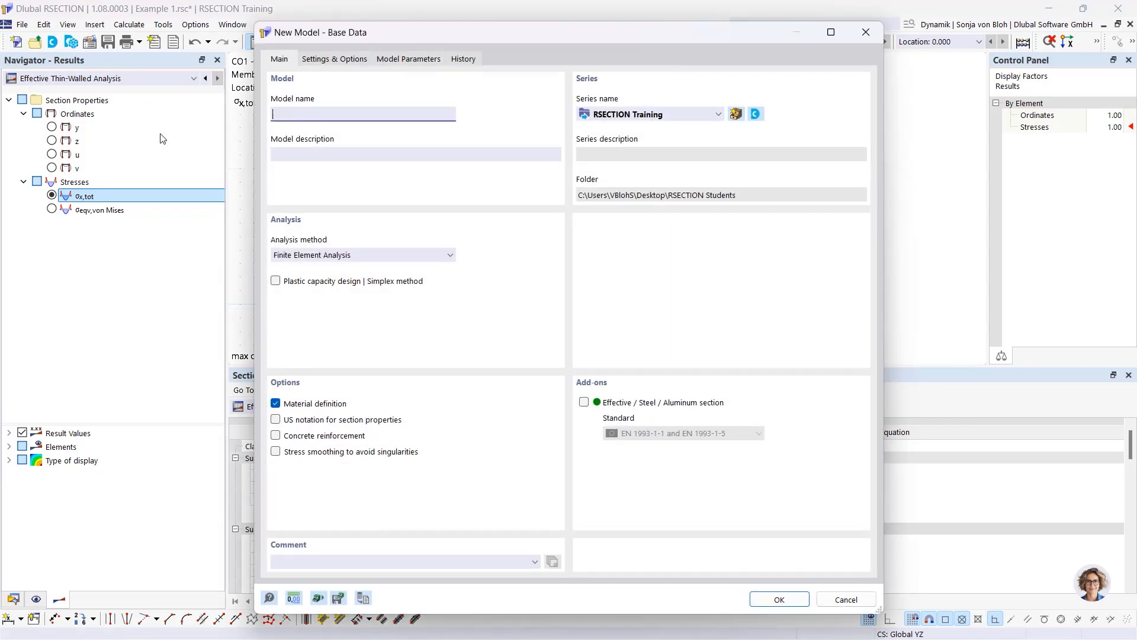
text(Example 2)
click(405, 255)
click(381, 280)
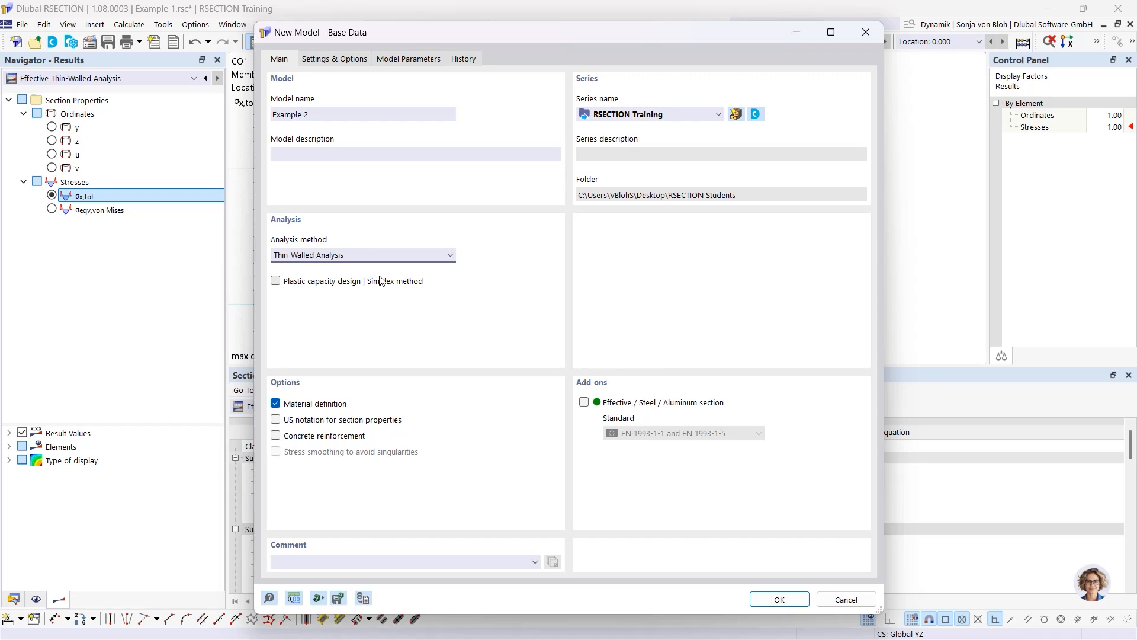
click(585, 402)
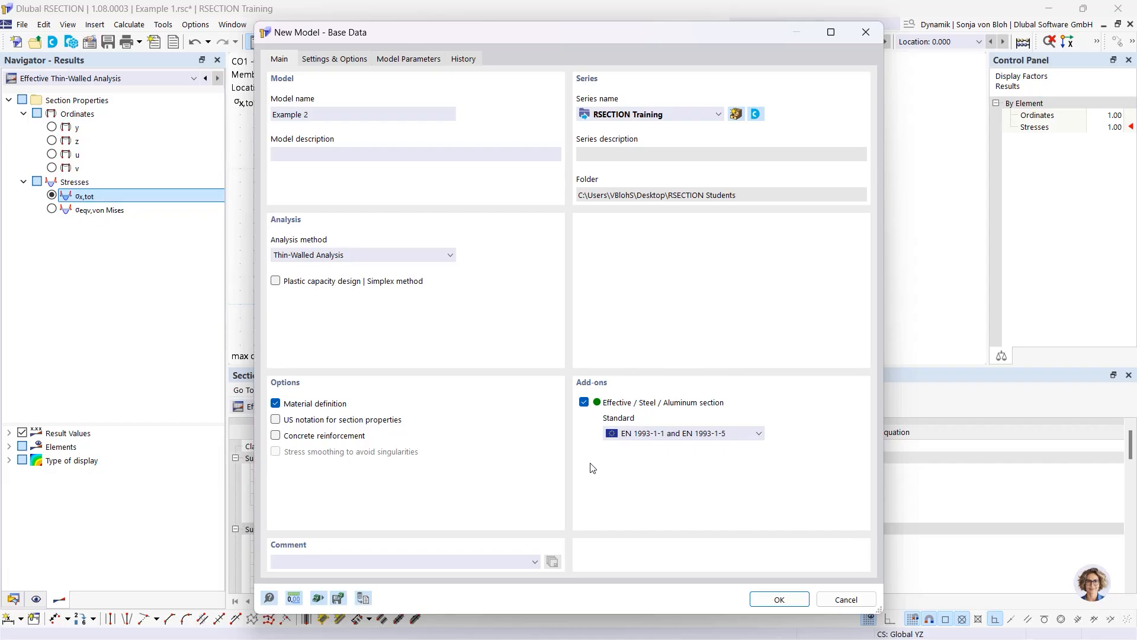
click(673, 436)
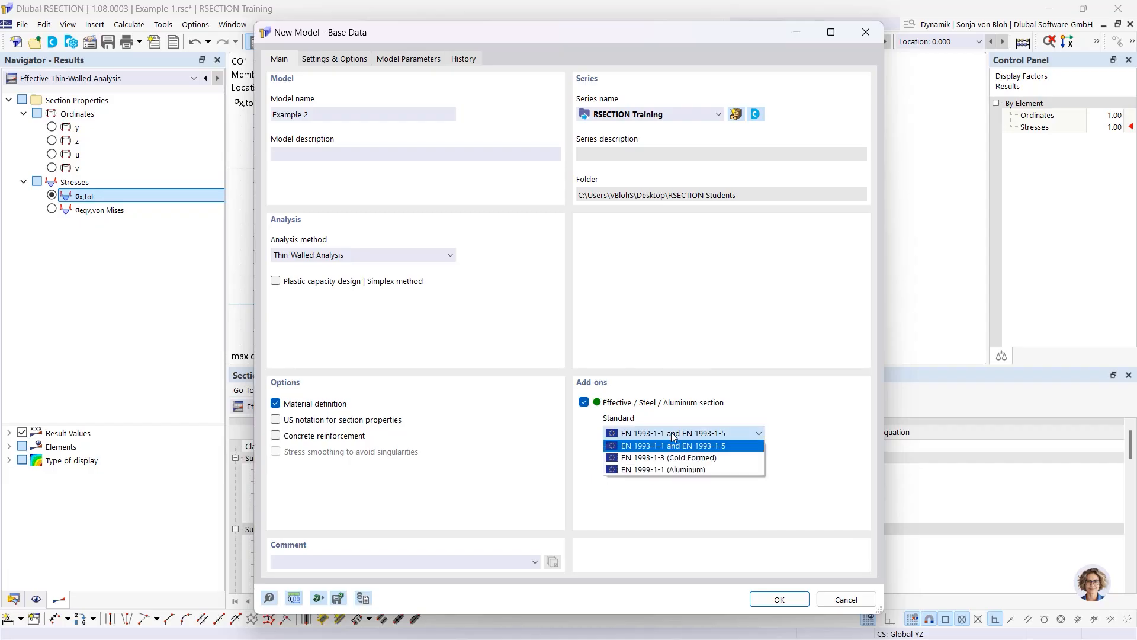
click(672, 435)
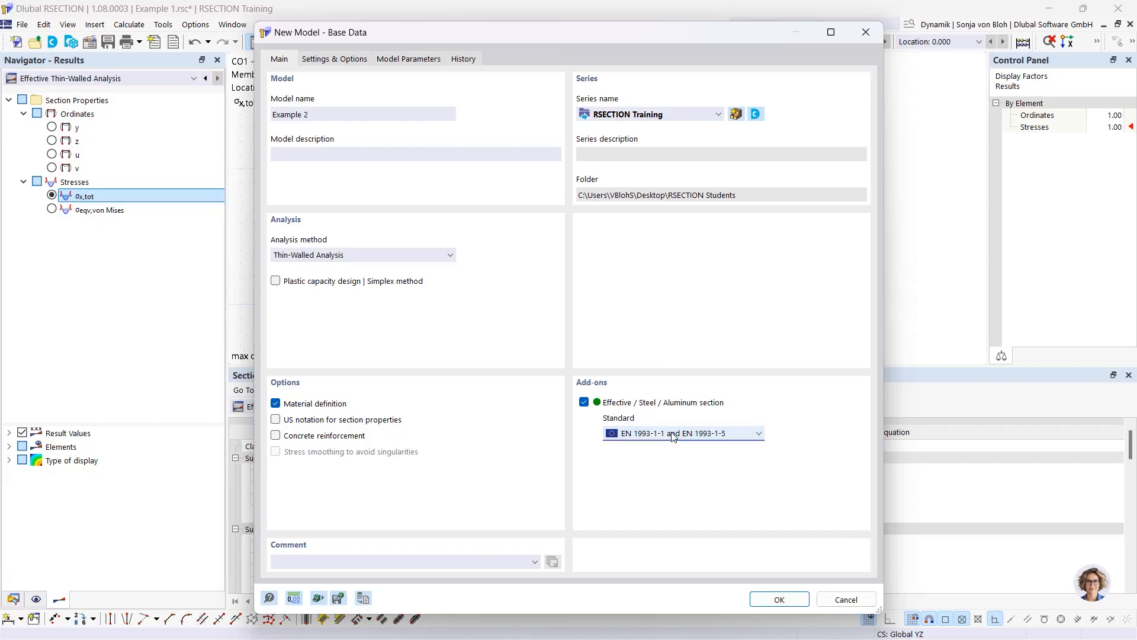
click(780, 600)
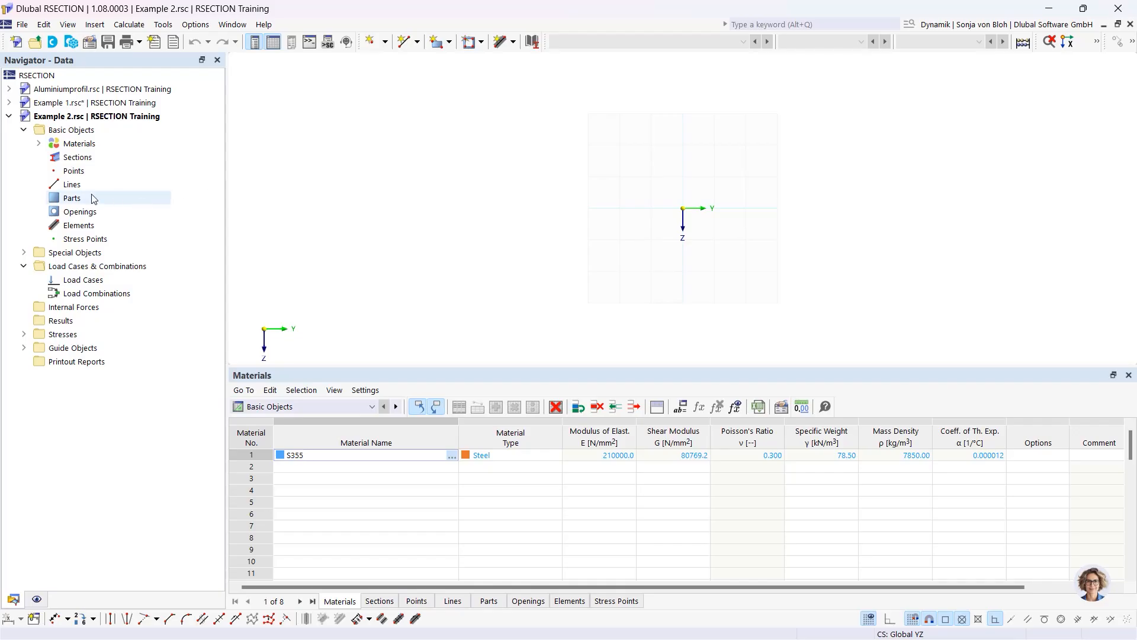
Replace material S355 with S235 steel from the material library
click(38, 143)
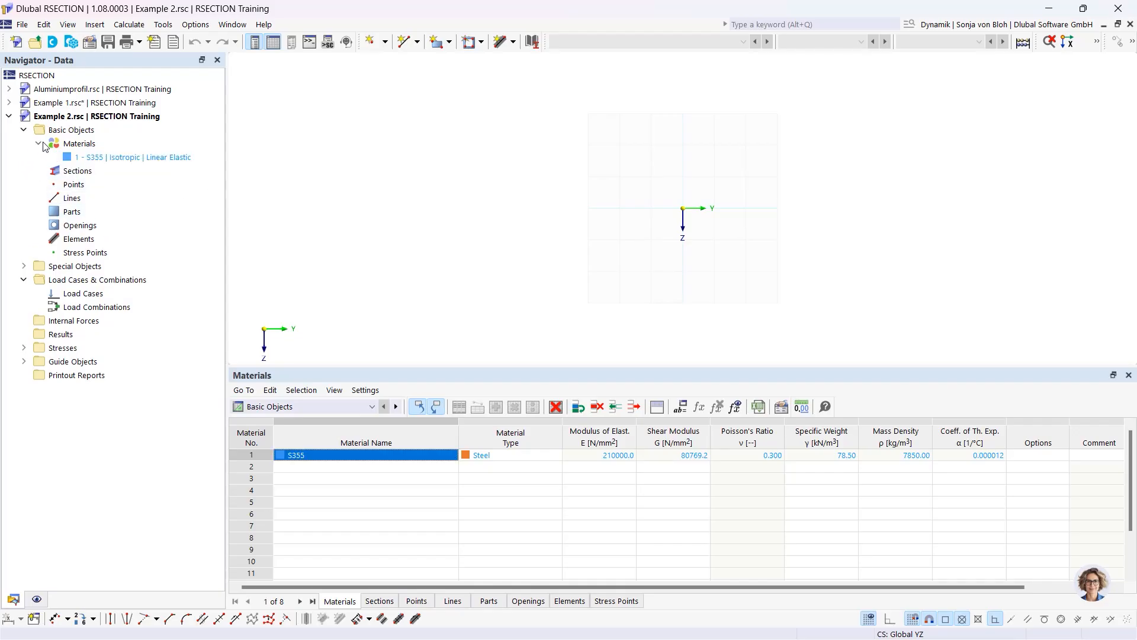
double_click(122, 157)
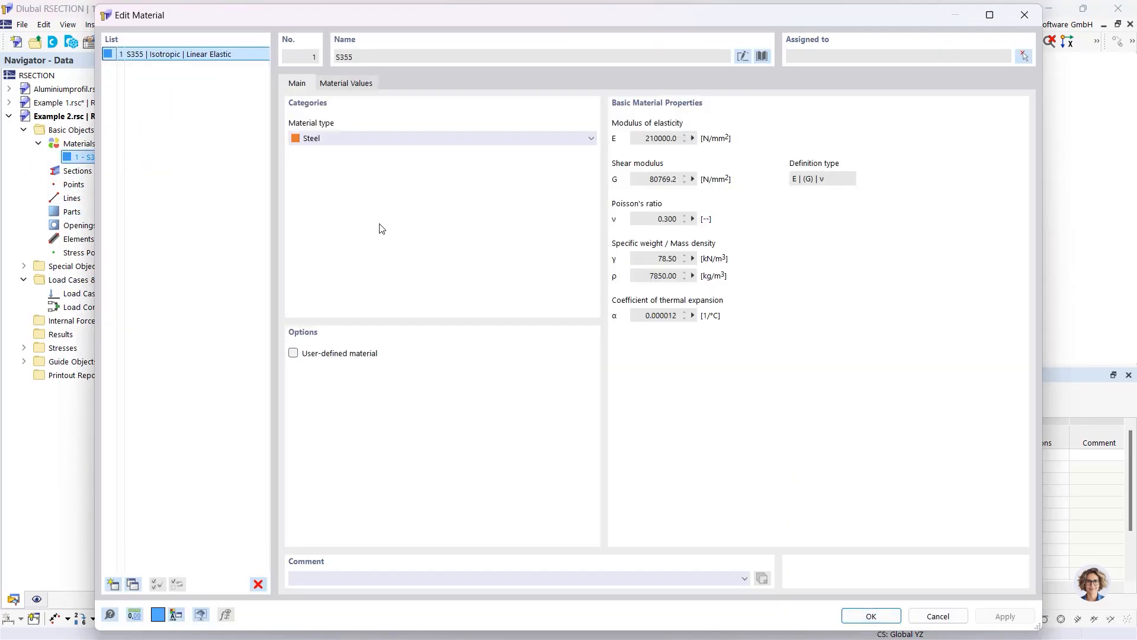
click(762, 57)
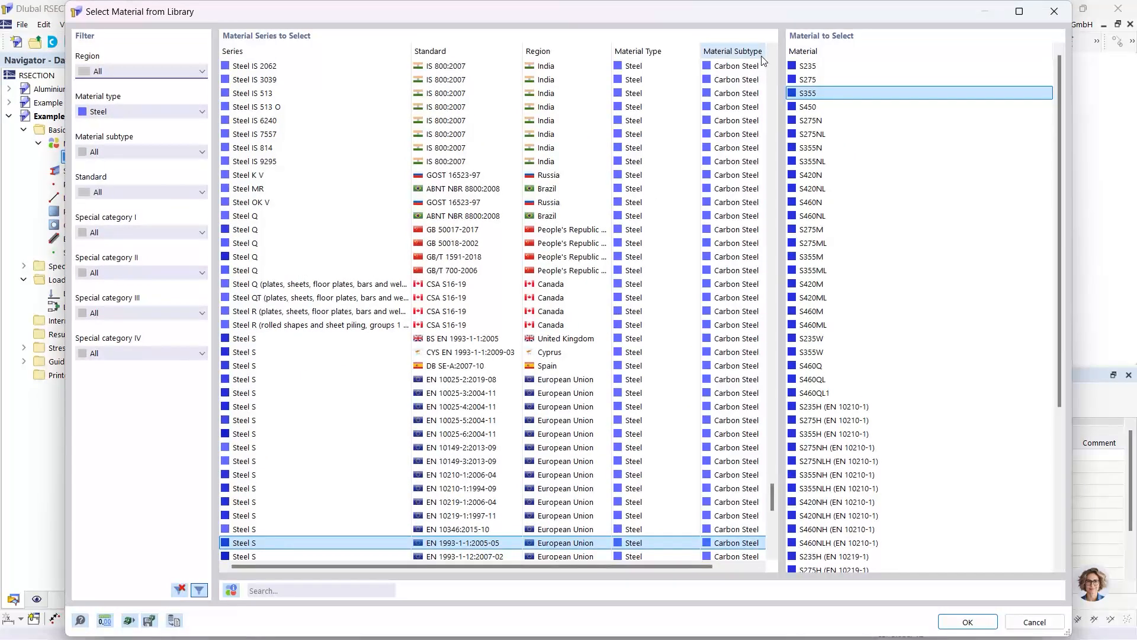
click(296, 591)
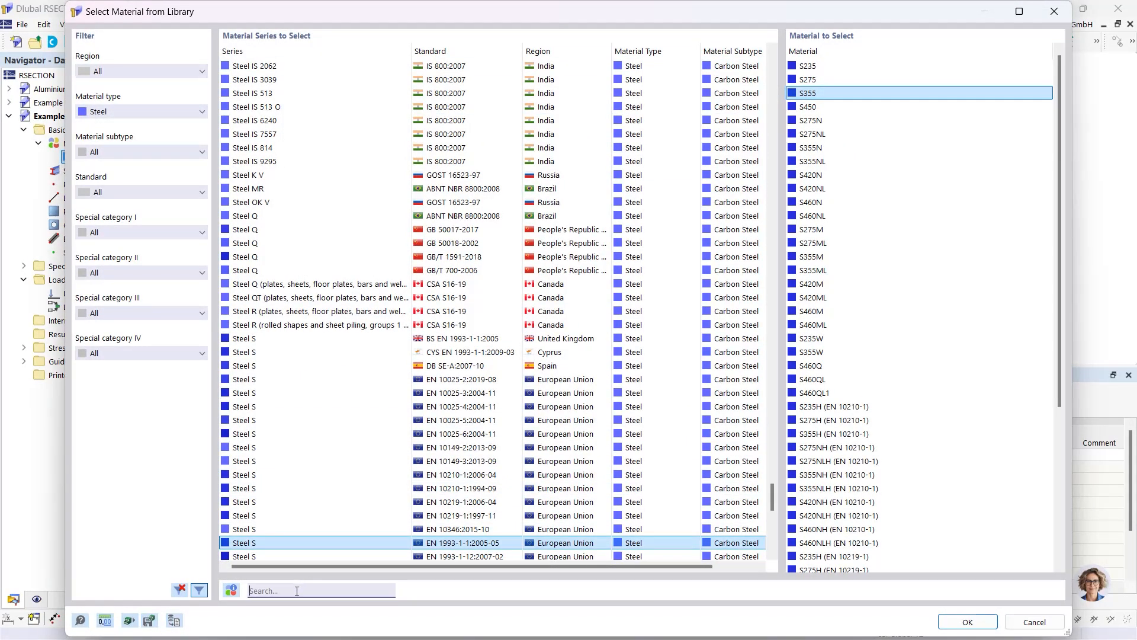
text(S23)
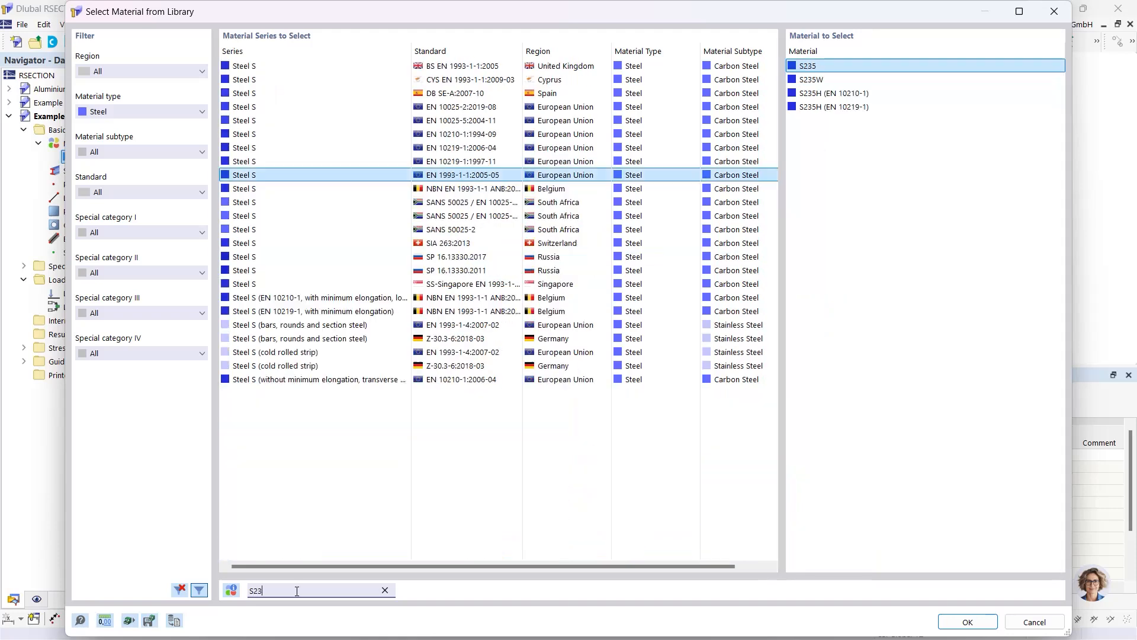
text(5)
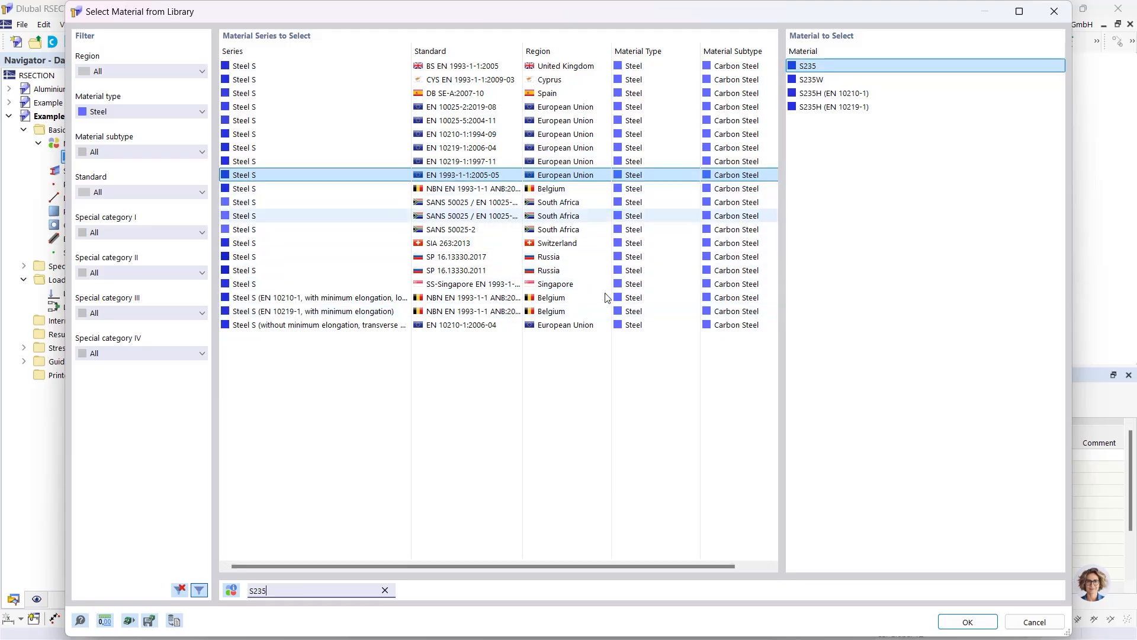
click(968, 623)
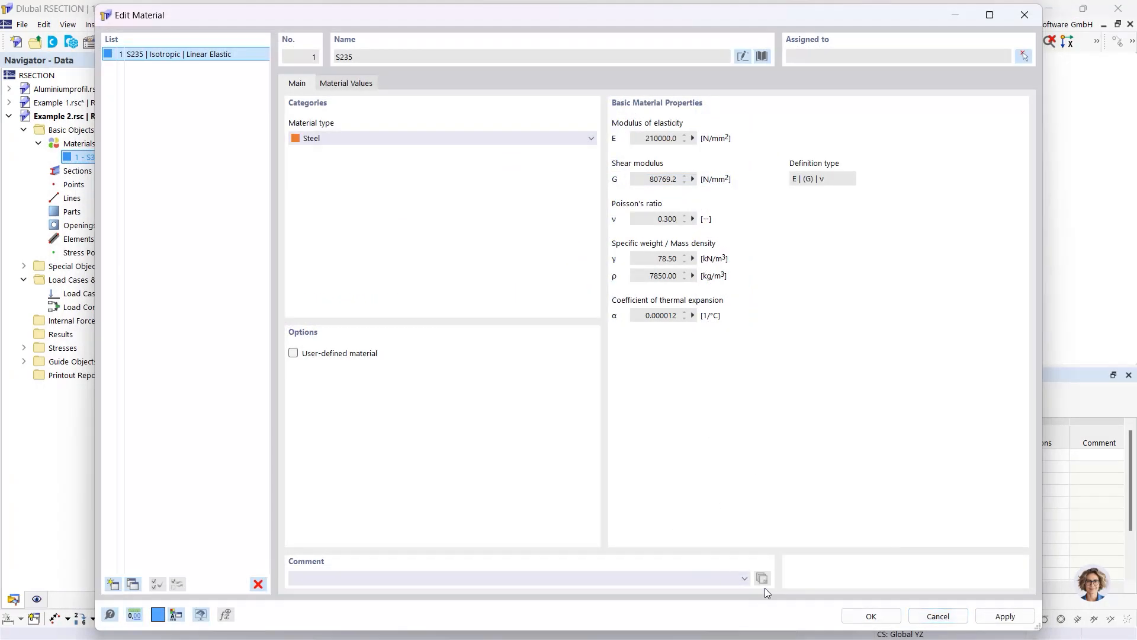
click(871, 616)
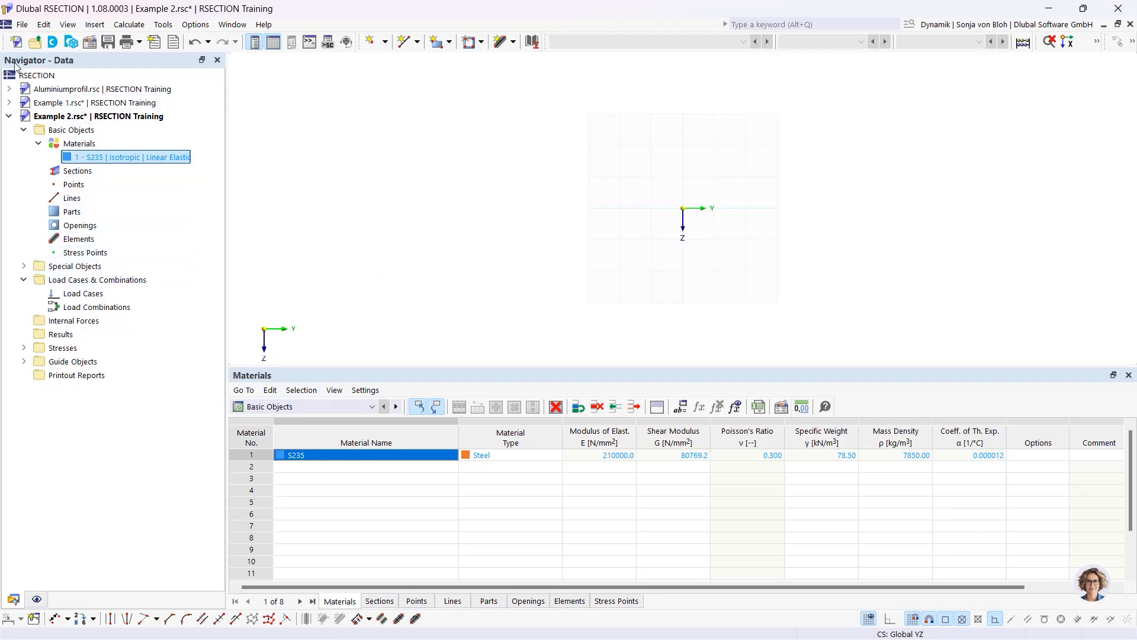
Create new section 1 with an IPEa 200 profile and bring up the section shape library
right_click(78, 172)
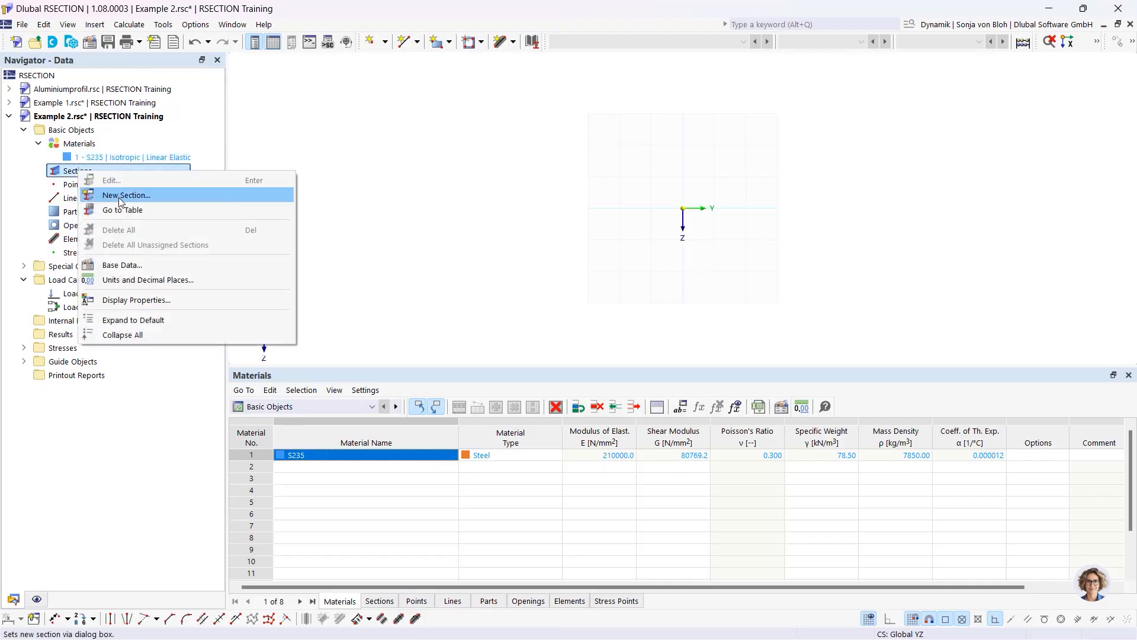
click(120, 196)
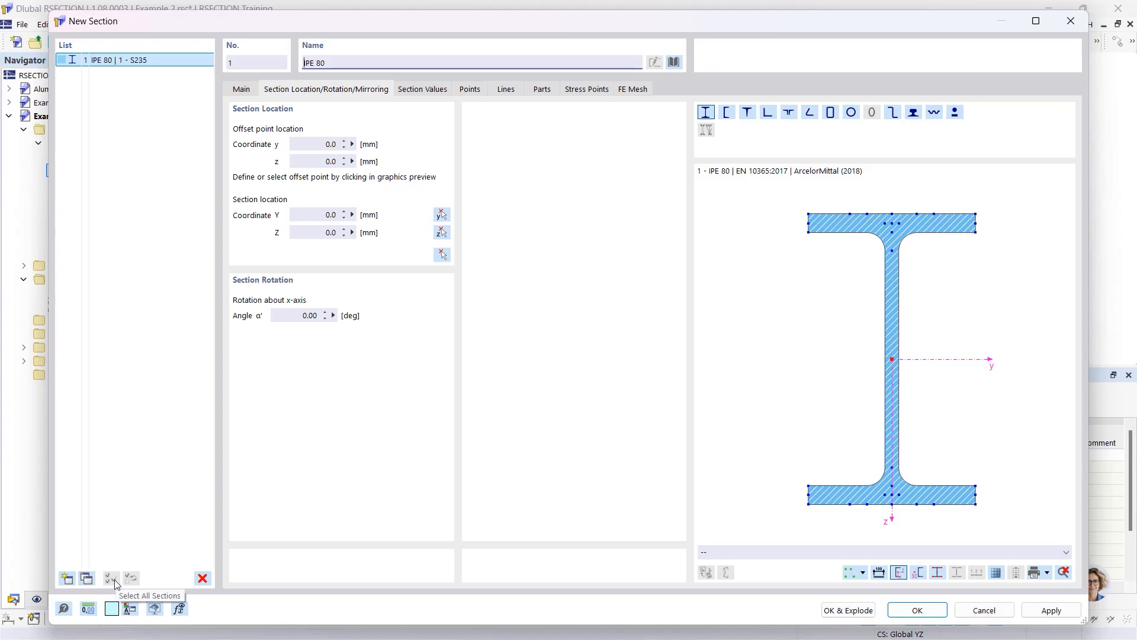
click(361, 64)
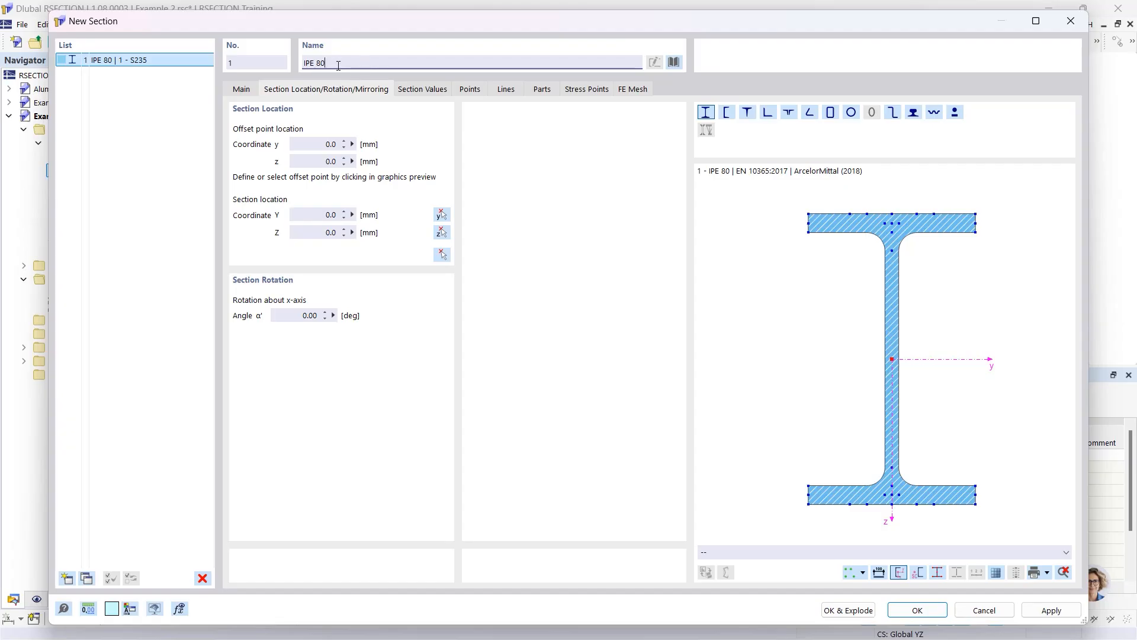
double_click(319, 63)
text(2)
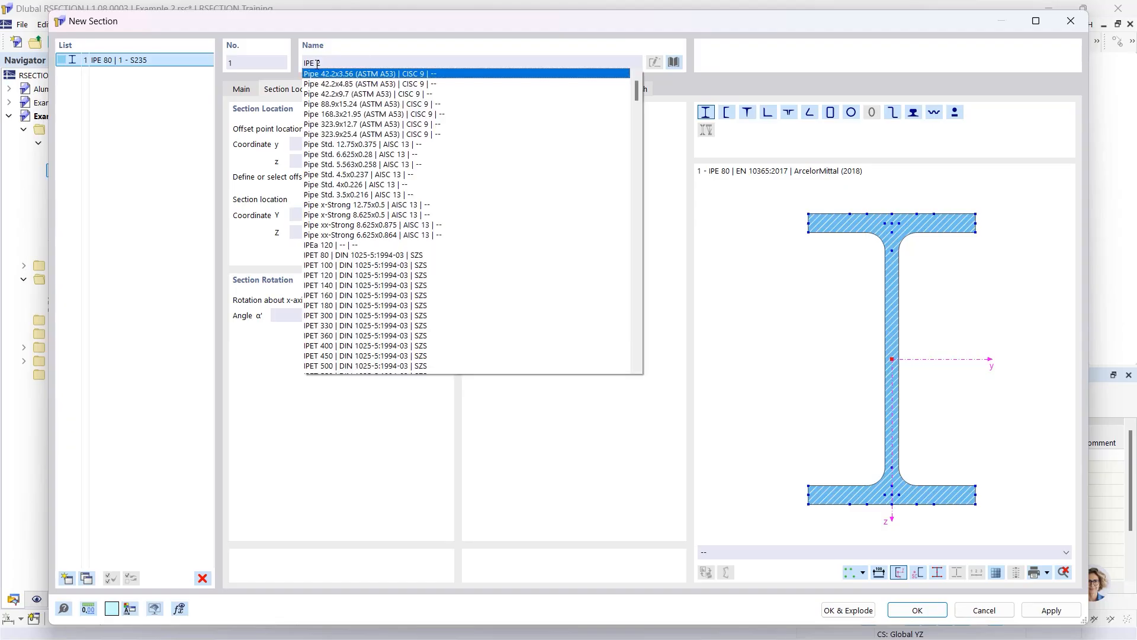
text(00)
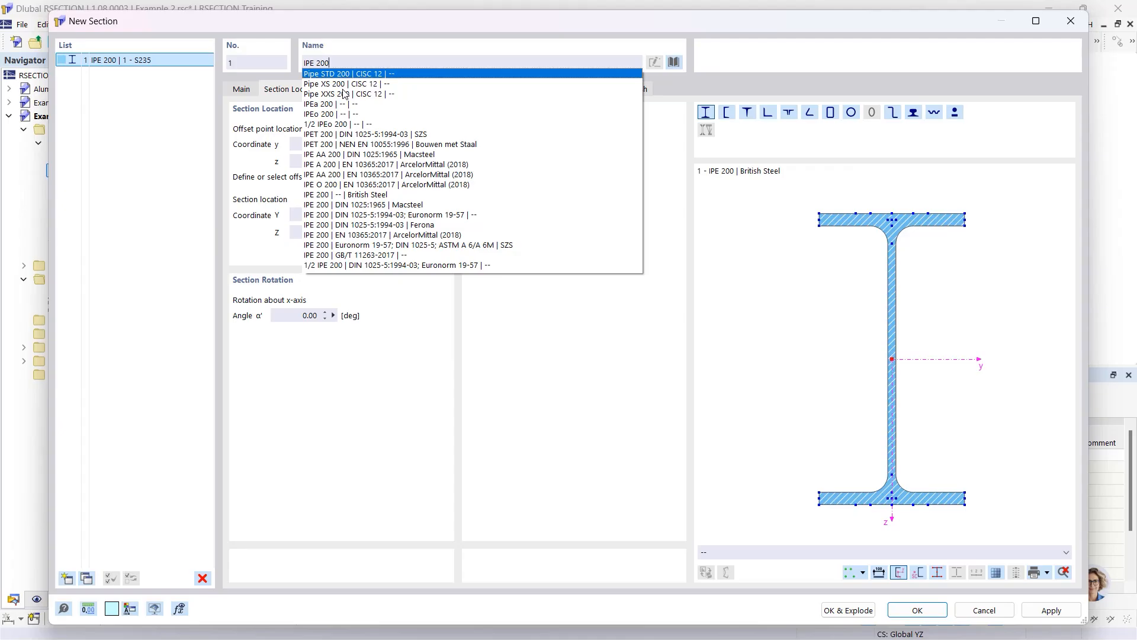
click(325, 105)
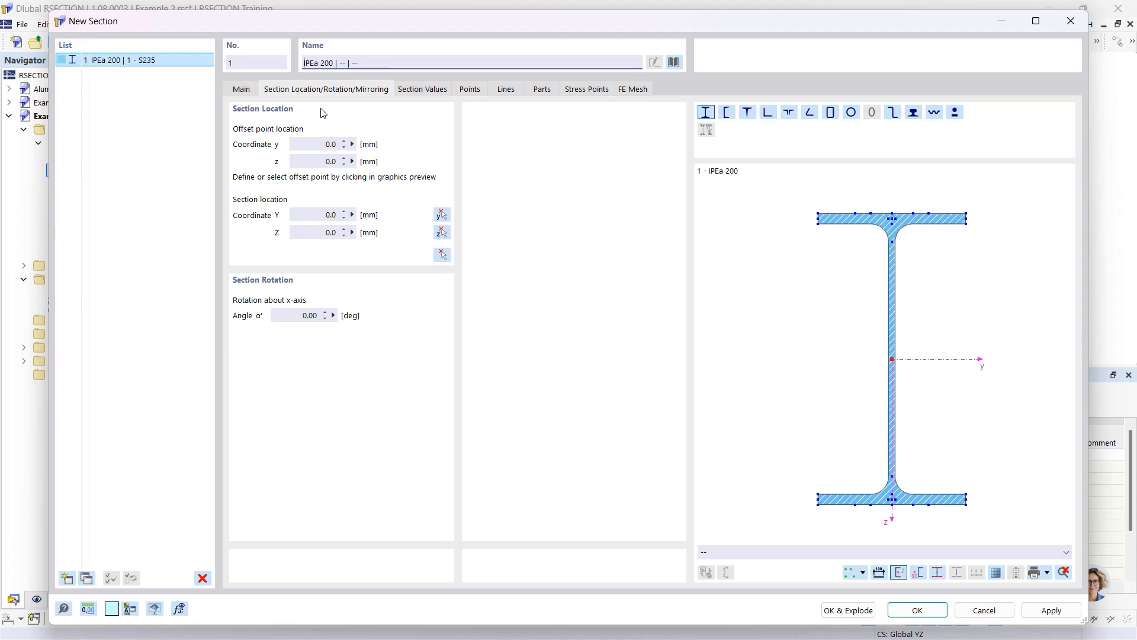
click(676, 62)
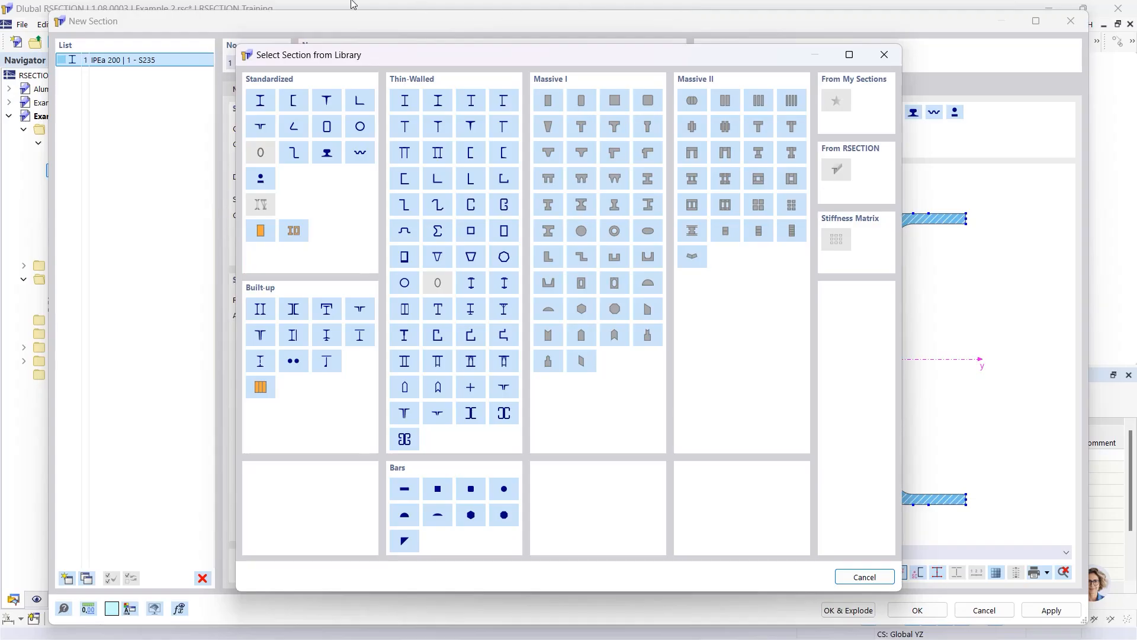
Choose the L 200x150x12 angle from the DIN EN 10056-1:1998-10 series
click(360, 106)
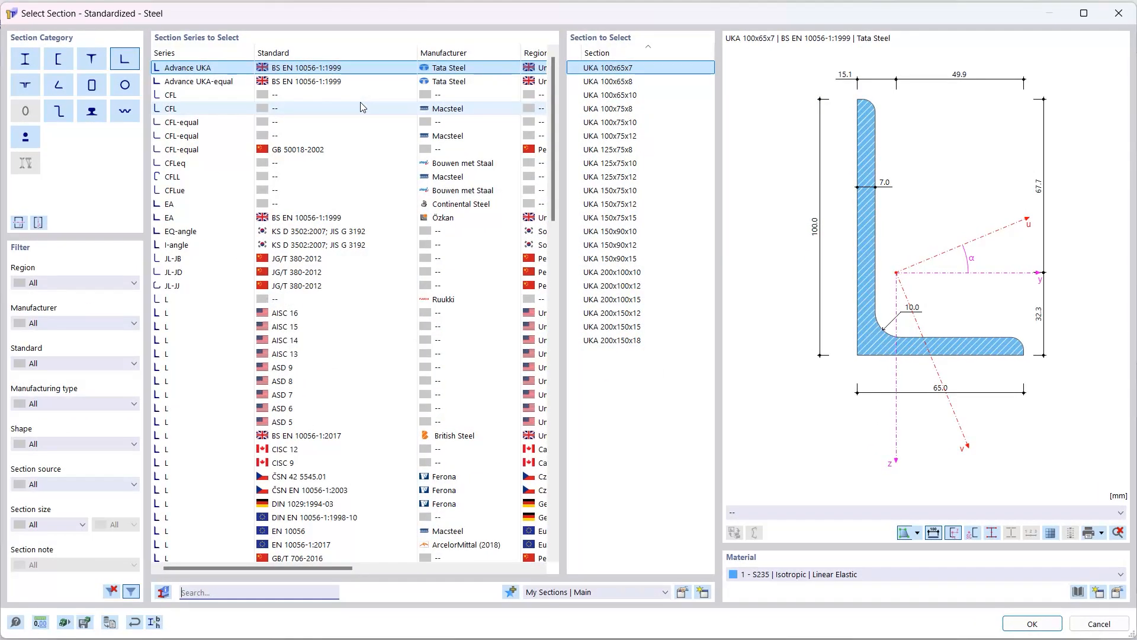
click(212, 590)
text(L 20)
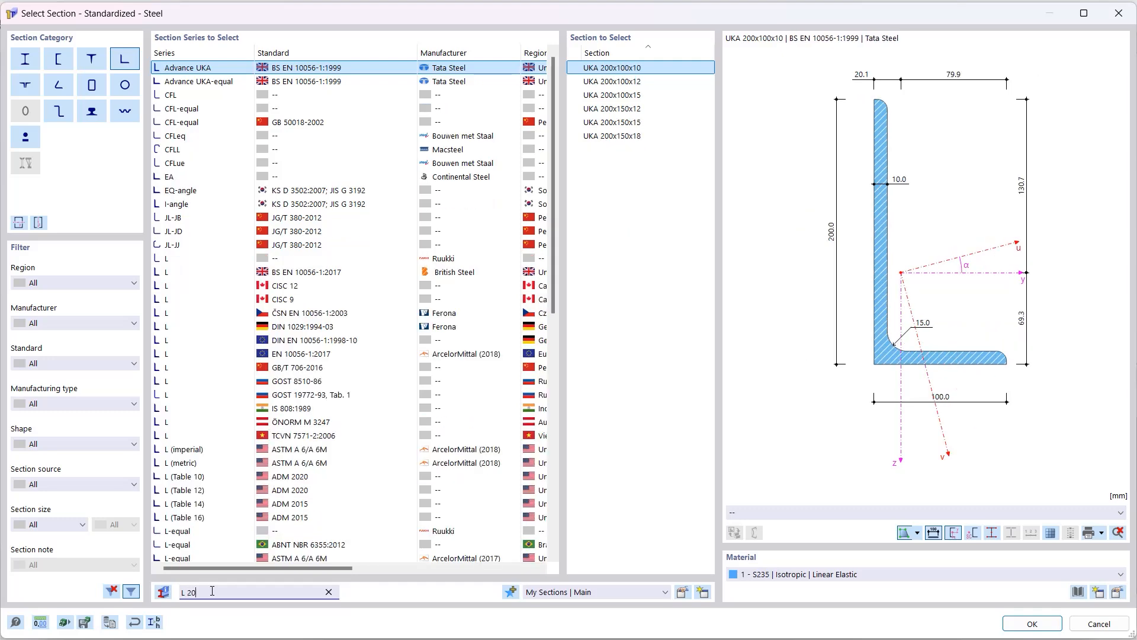
text(0x)
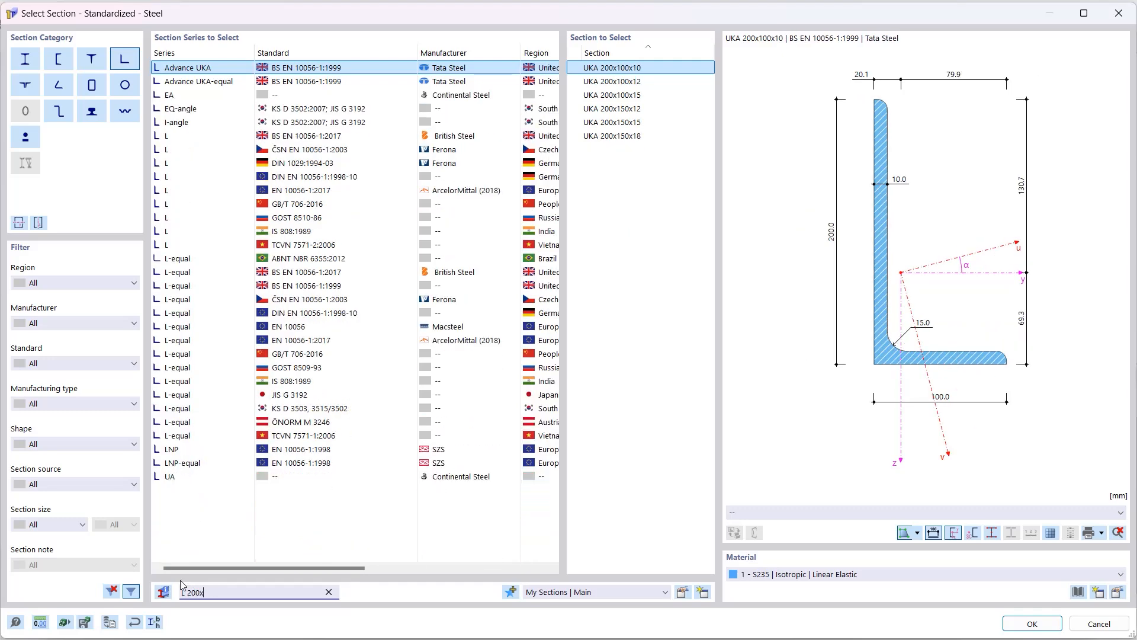
text(15)
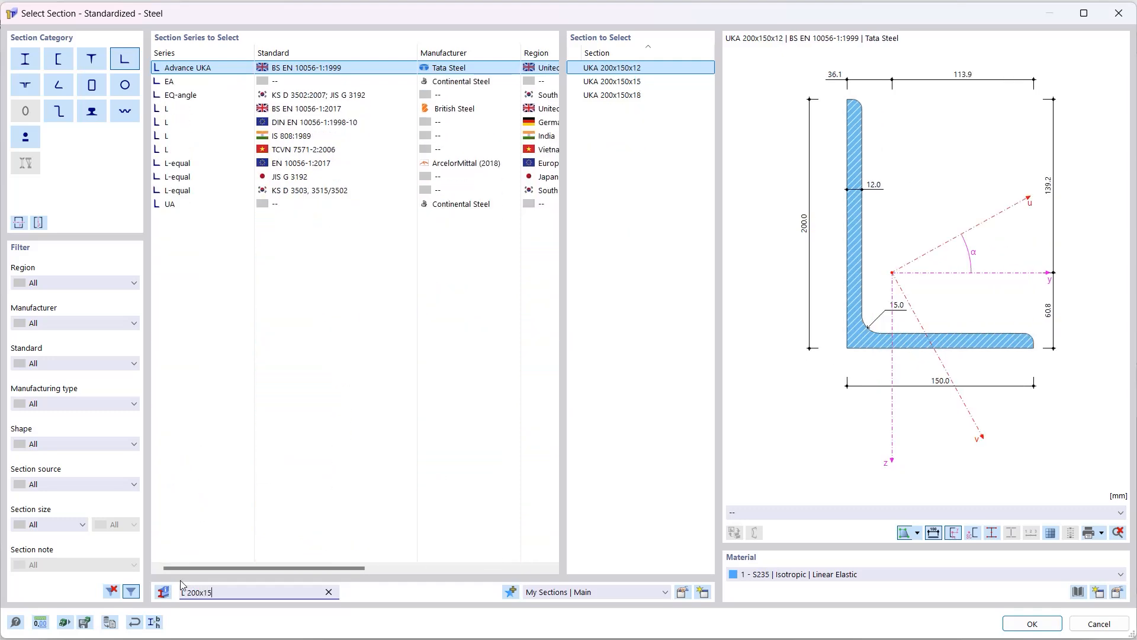
text(0x)
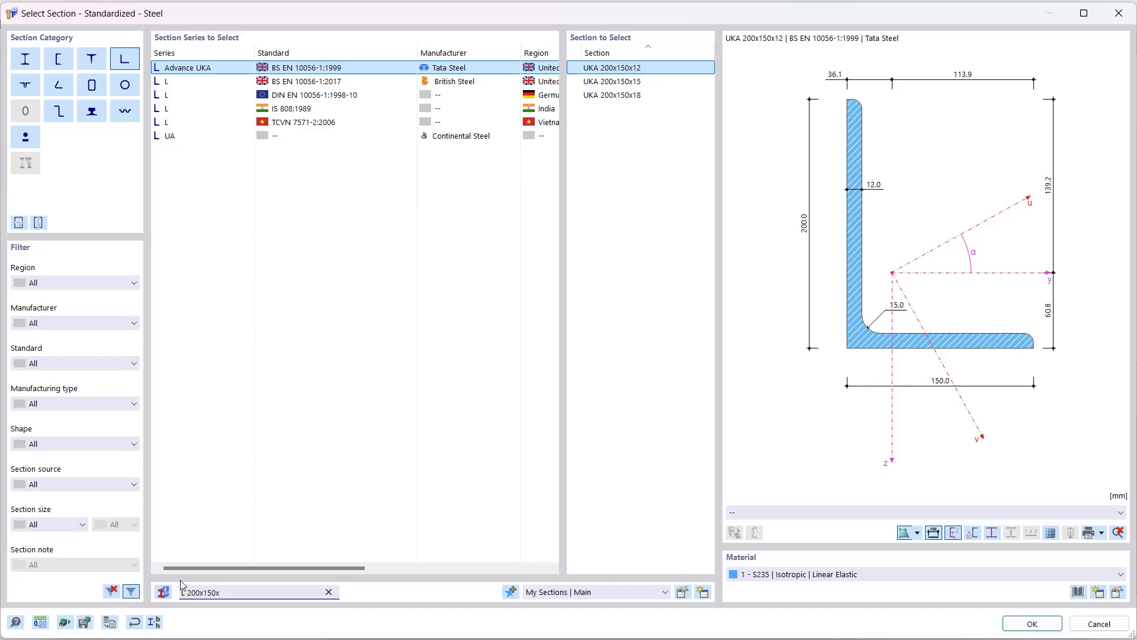
text(12)
click(312, 95)
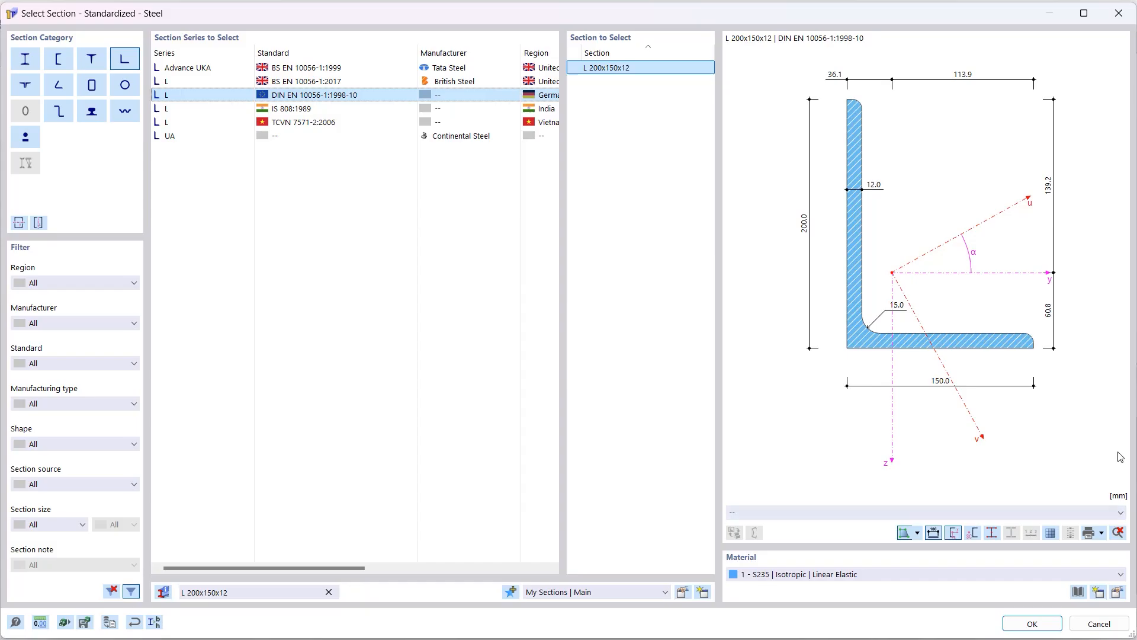
click(1031, 624)
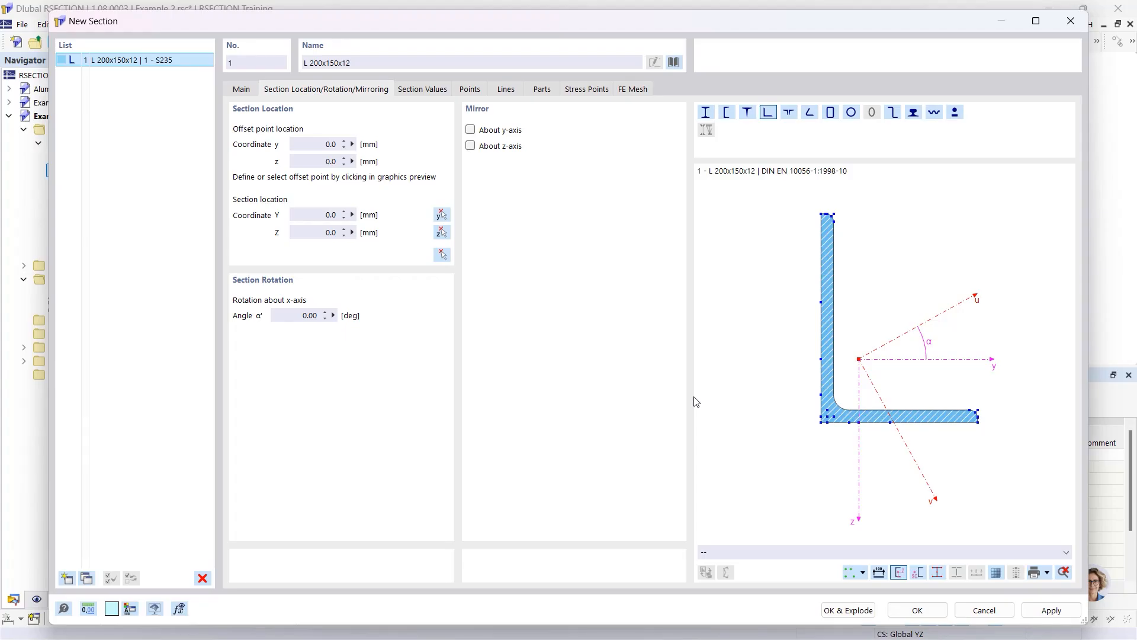
Mirror the angle about the y-axis and rotate it by 90°
click(471, 130)
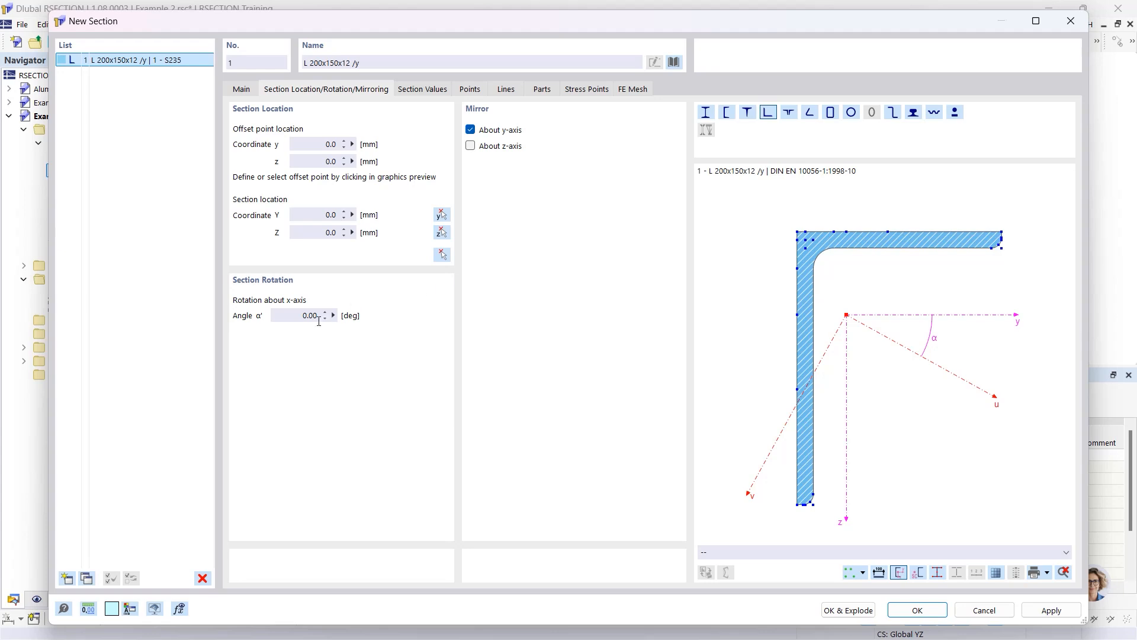
click(293, 316)
text(90)
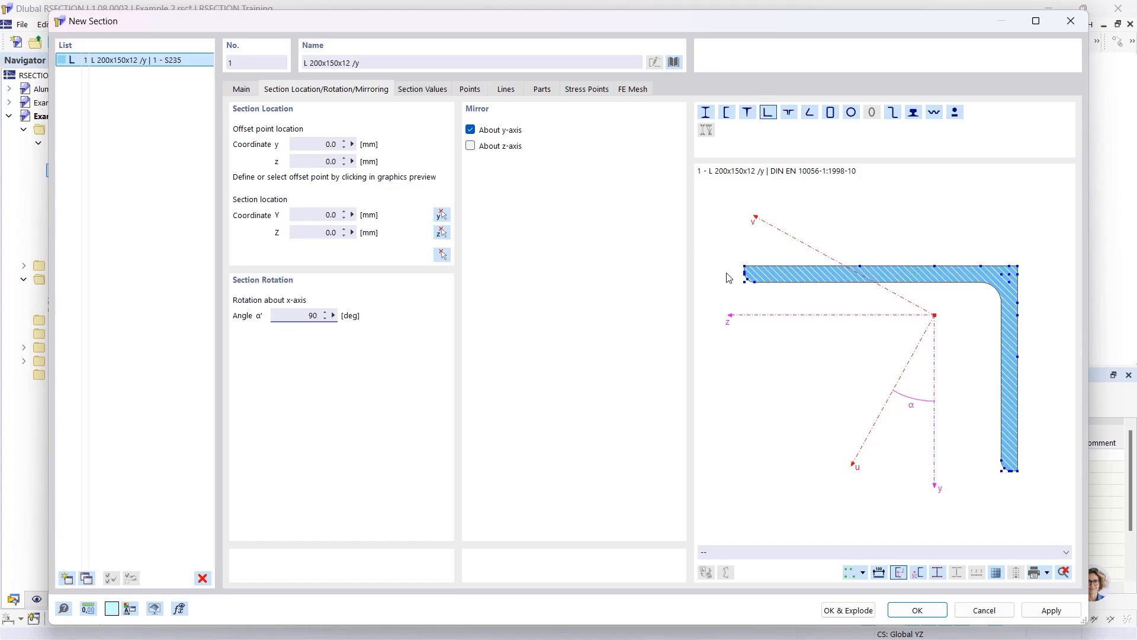
scroll(752, 270, up, 5)
scroll(754, 270, up, 4)
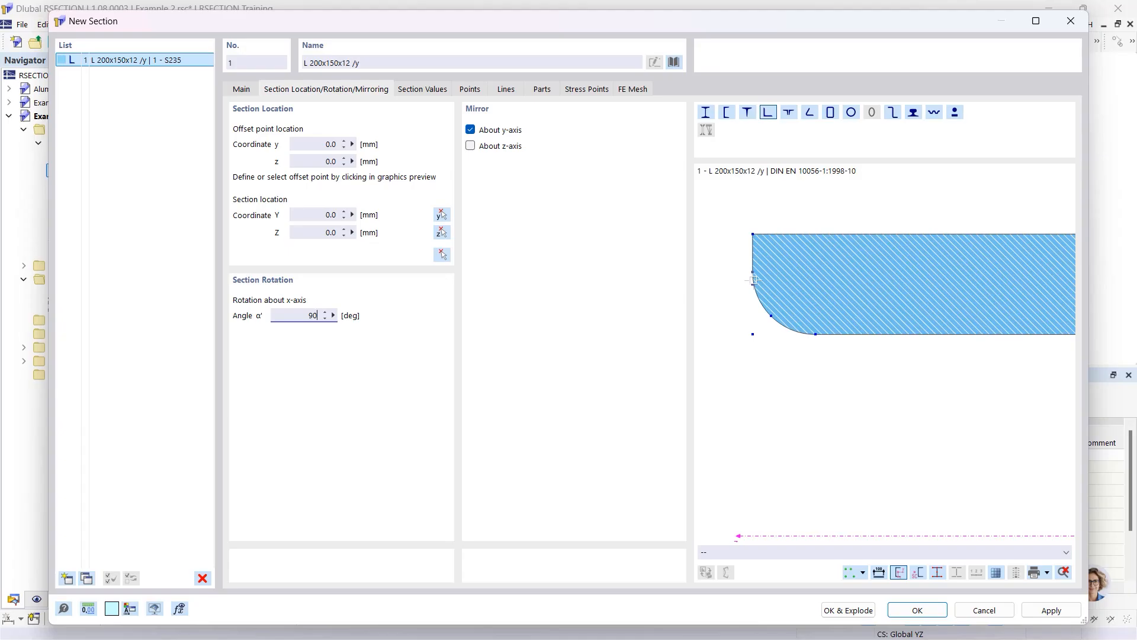
Place the angle's left-edge offset point at the origin Y 0, Z 0 and create the section
click(753, 284)
click(322, 216)
click(442, 255)
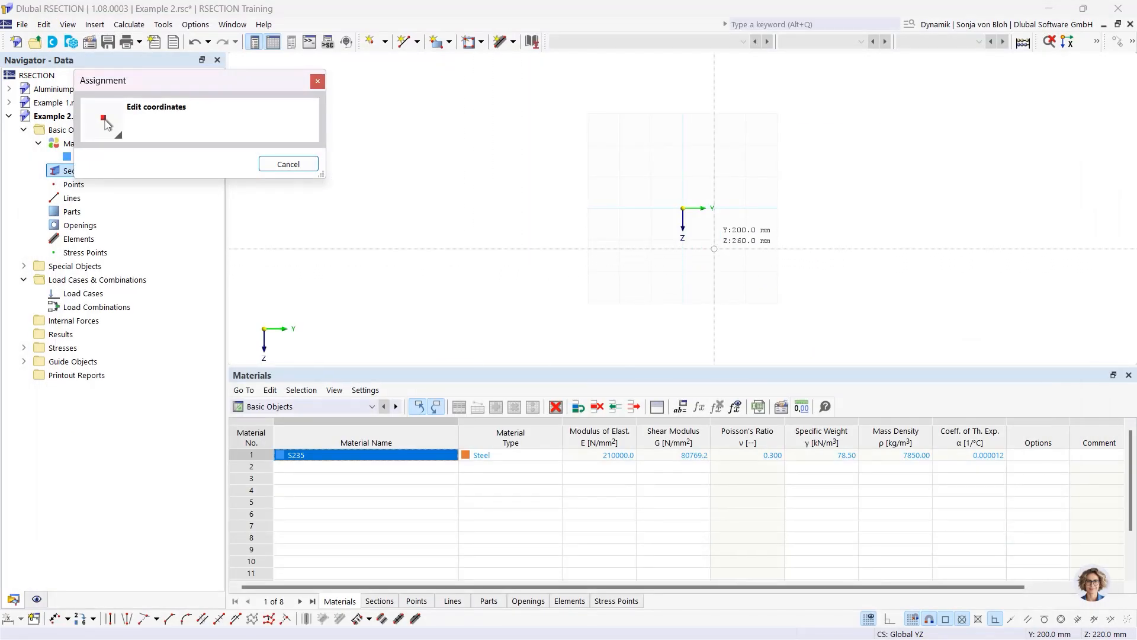
scroll(681, 207, up, 8)
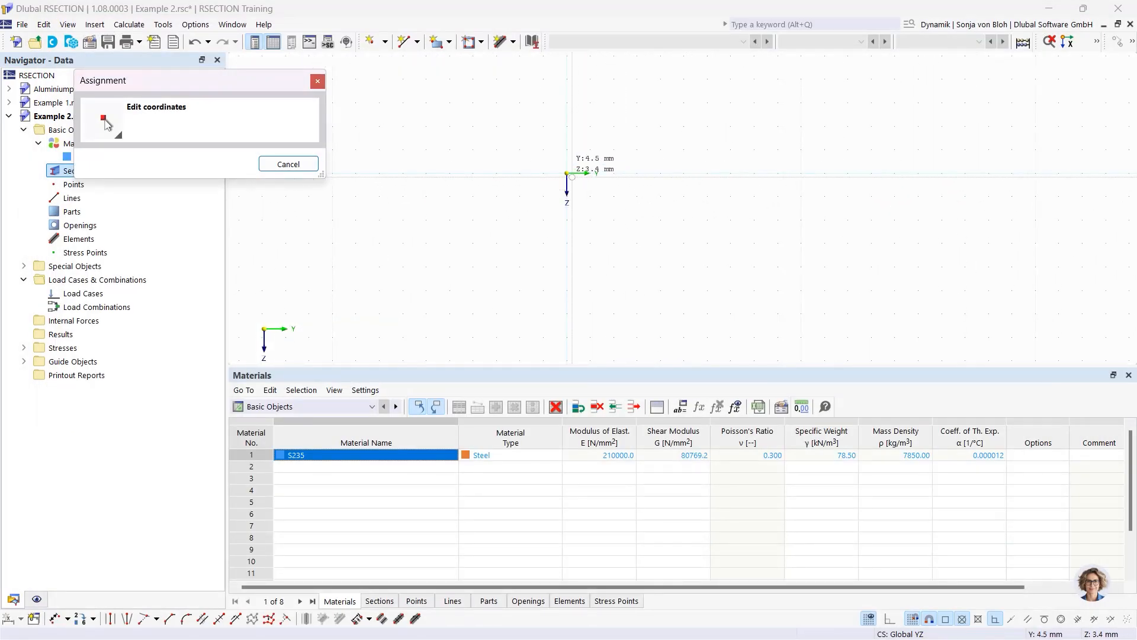
click(567, 174)
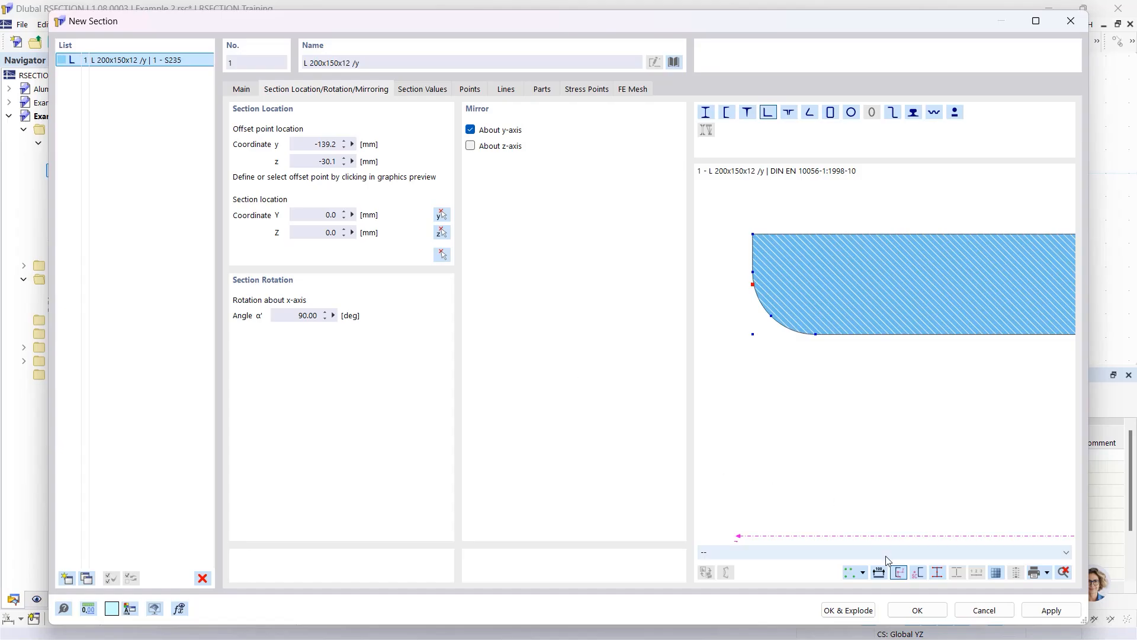
click(912, 610)
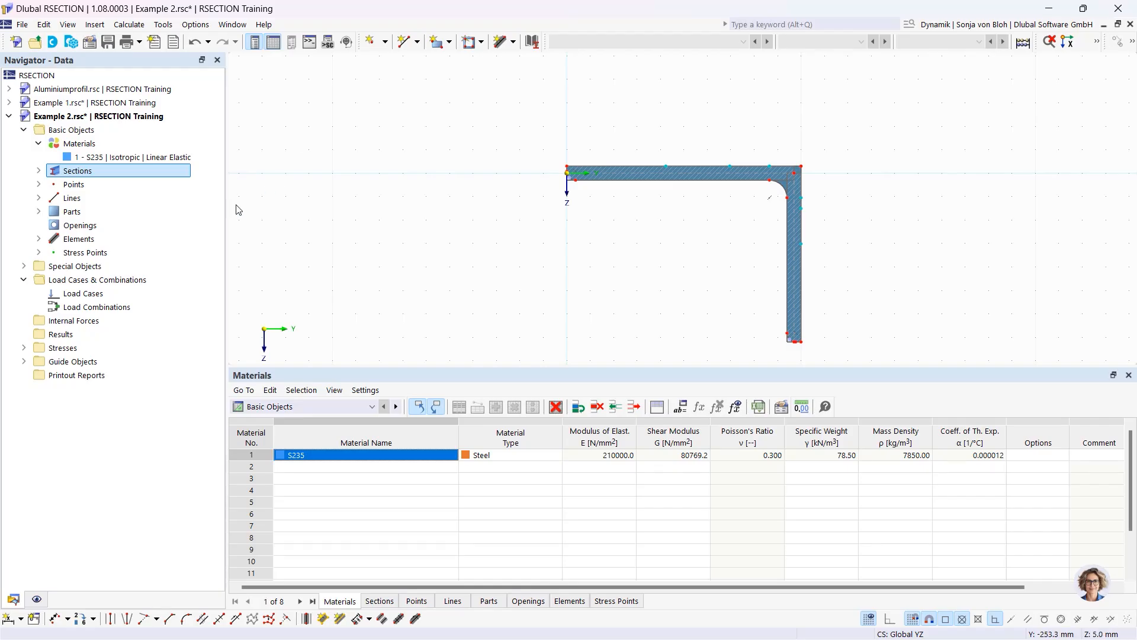
Inspect element 7 and the boundary-lines part of the angle section
click(39, 239)
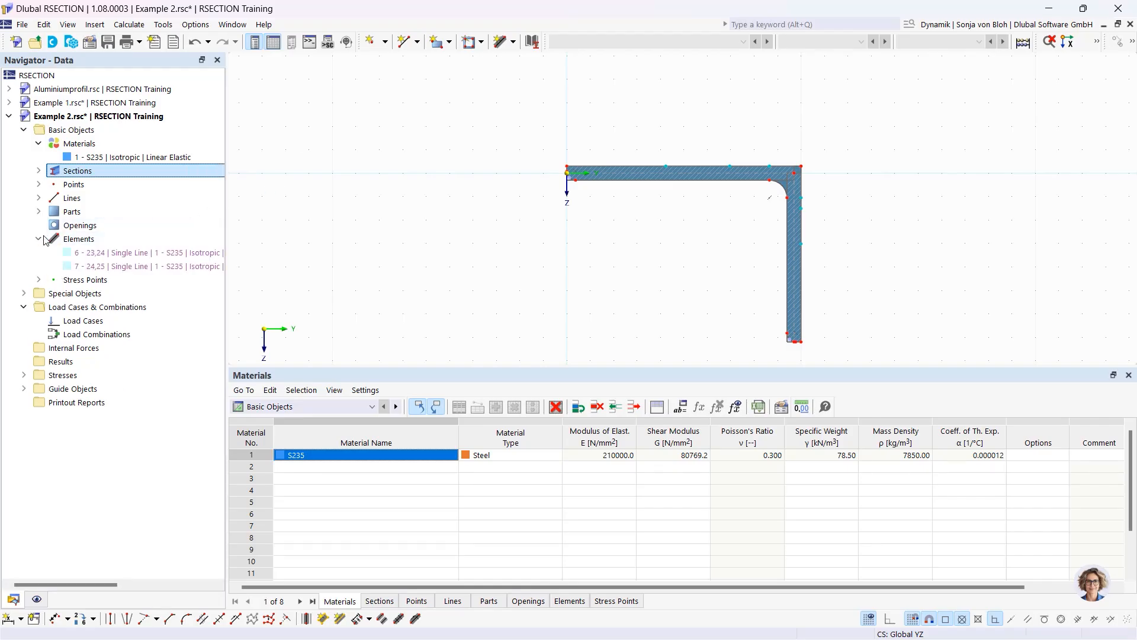
click(103, 266)
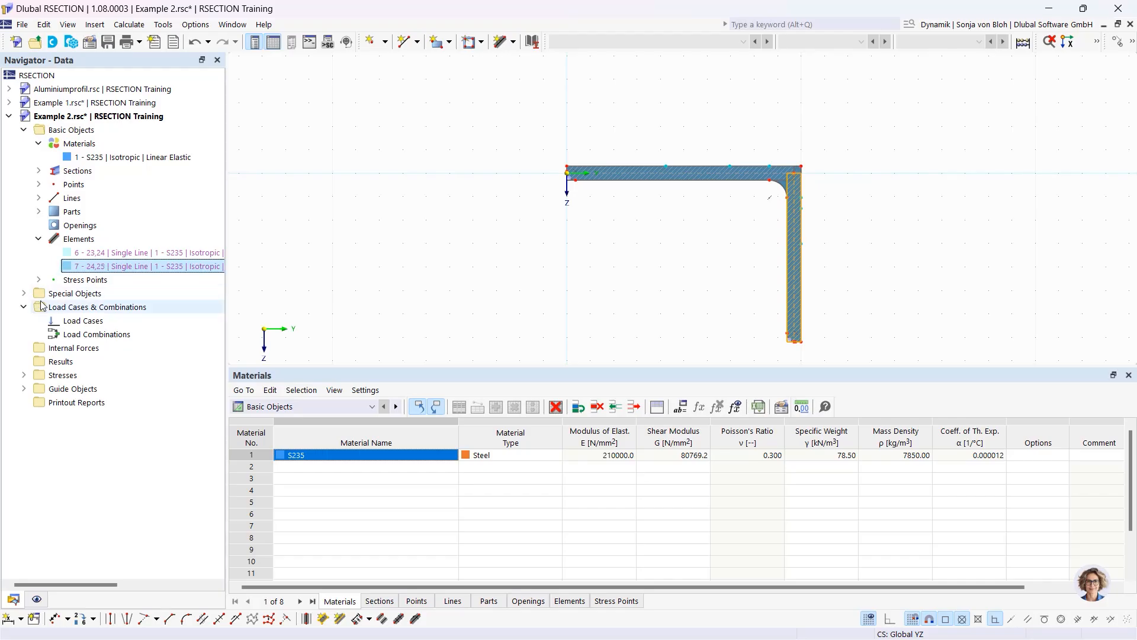
click(38, 211)
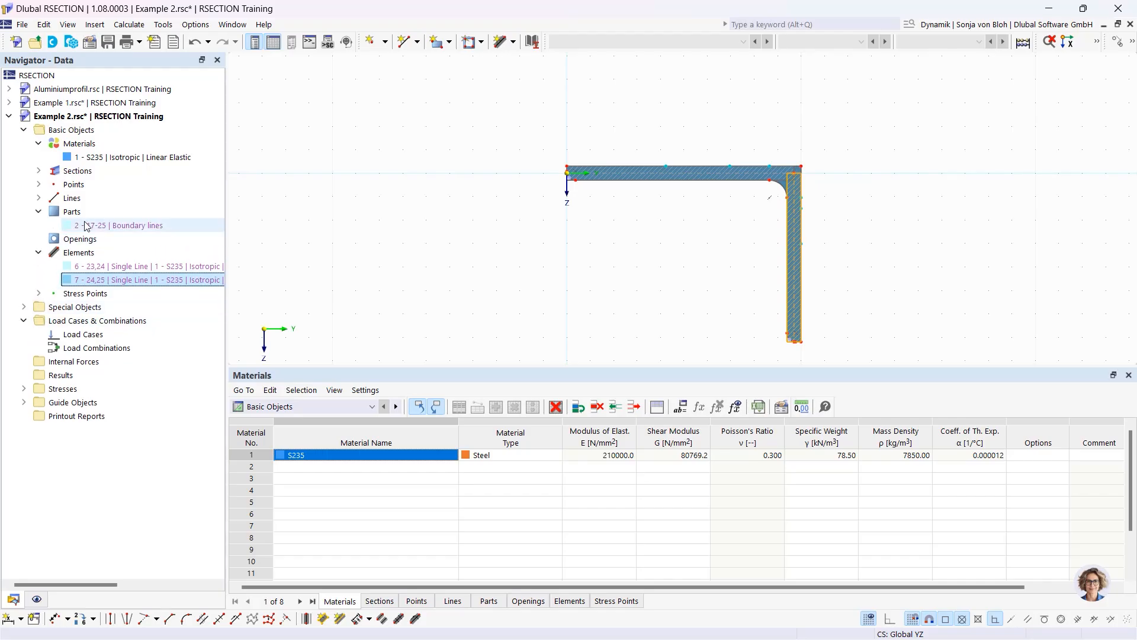
click(101, 225)
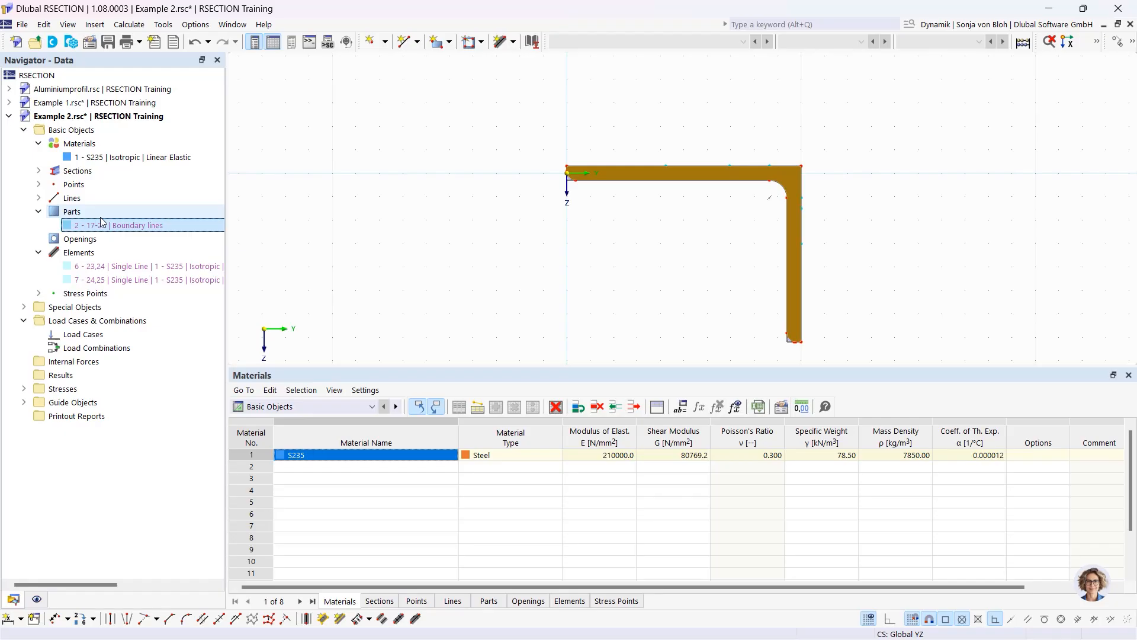
Review the angle's settings without changes, then rotate the selected section
double_click(600, 176)
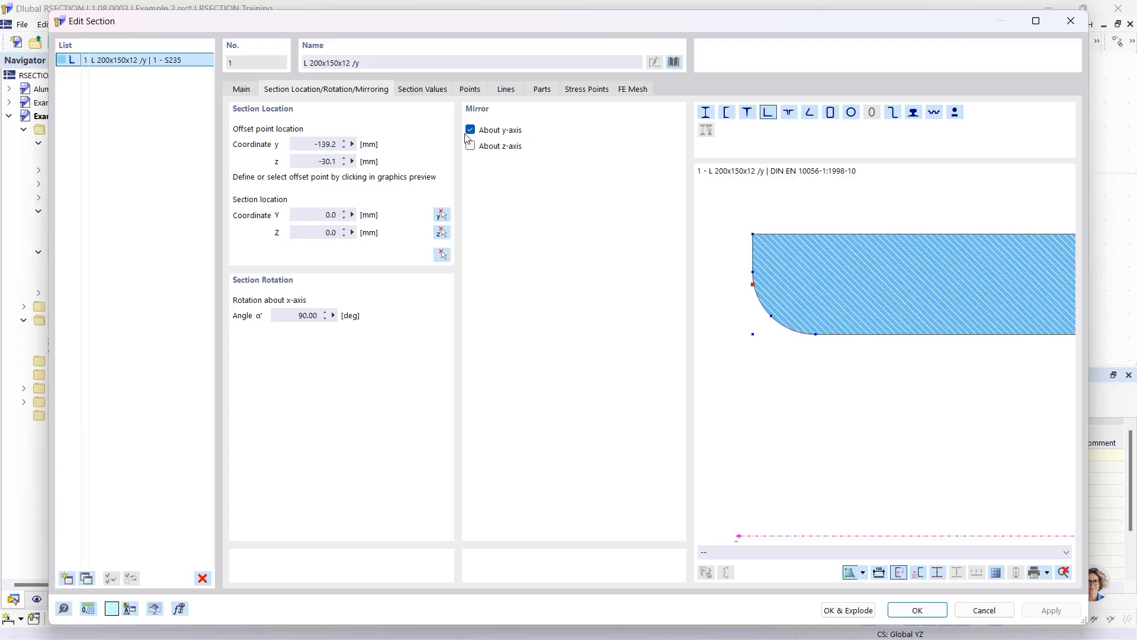
click(1070, 21)
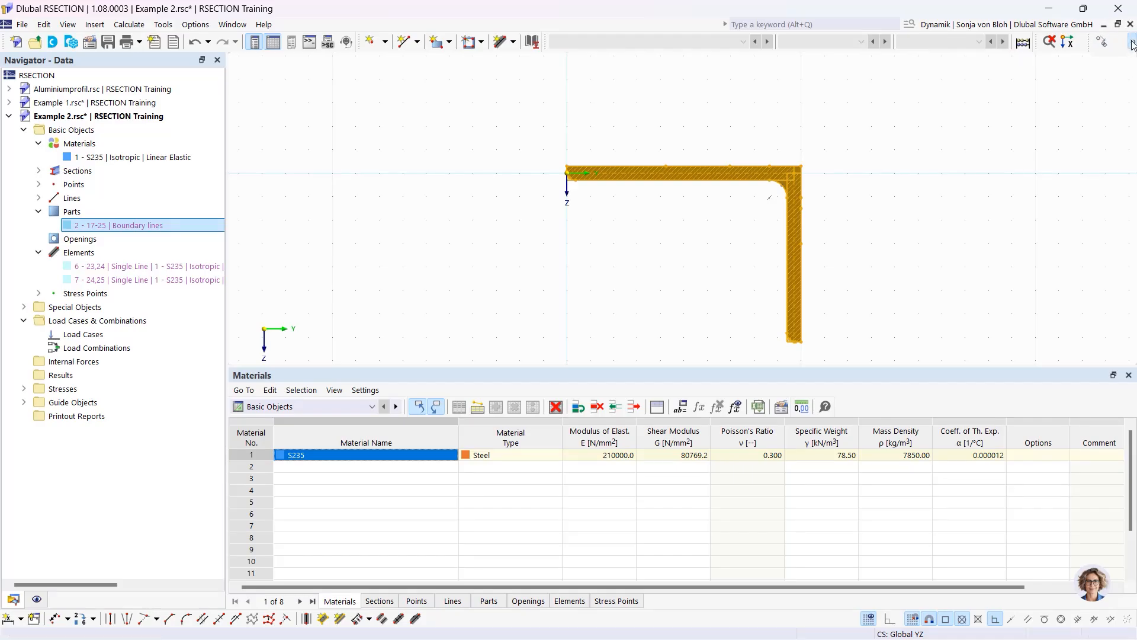
click(1131, 45)
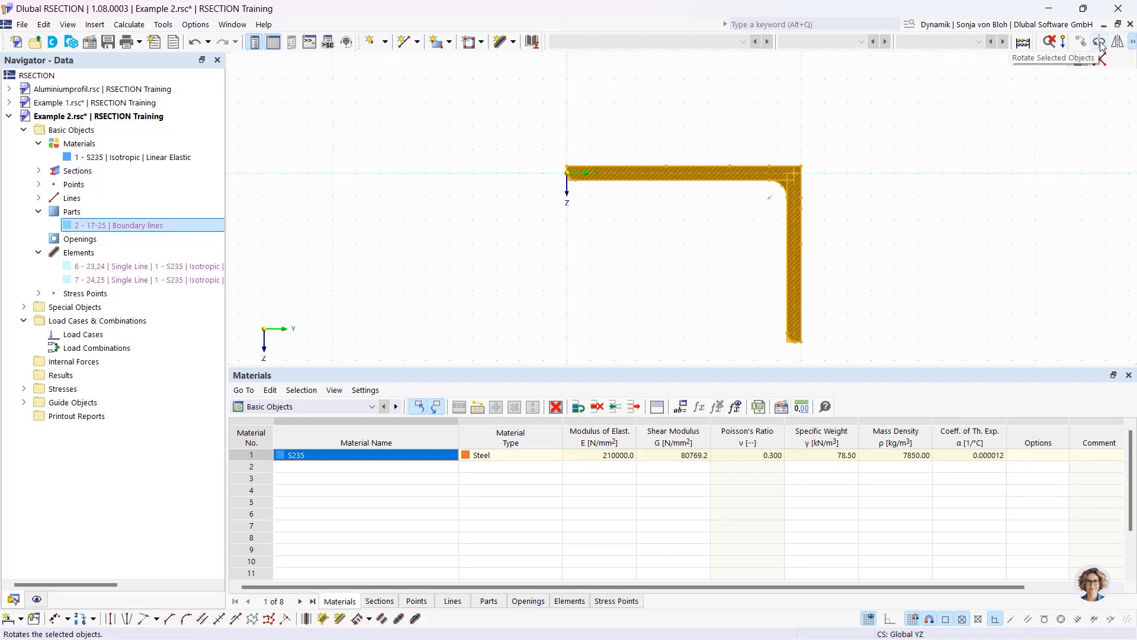
click(1100, 43)
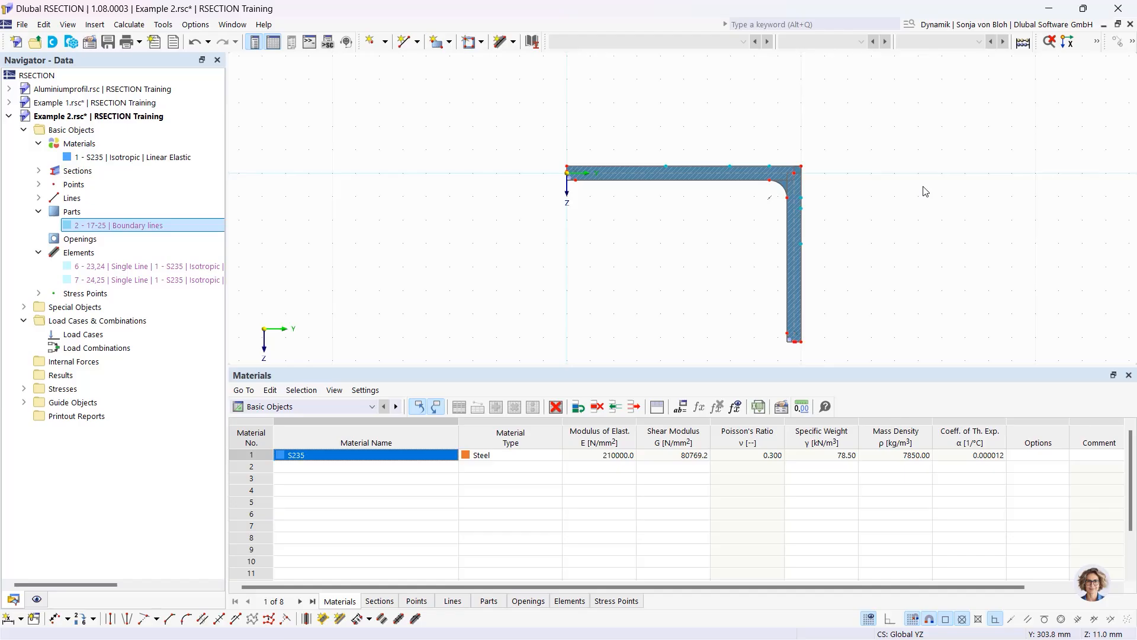
Explode the L-section and delete its boundary-lines part, keeping line elements 6 and 7
right_click(593, 174)
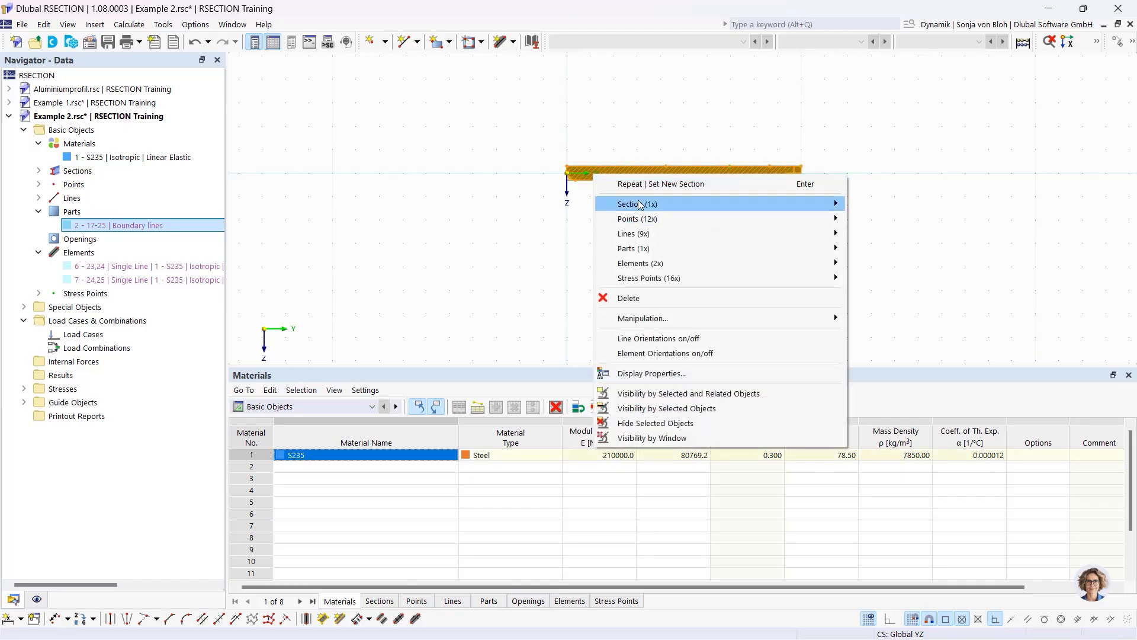
mouse_move(640, 204)
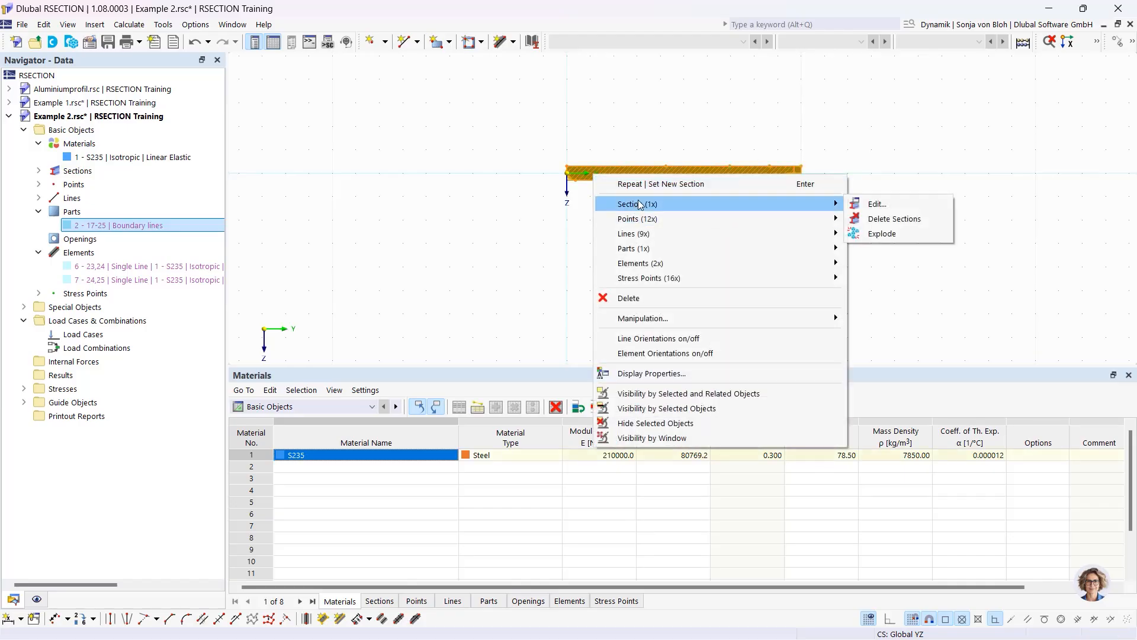
click(887, 232)
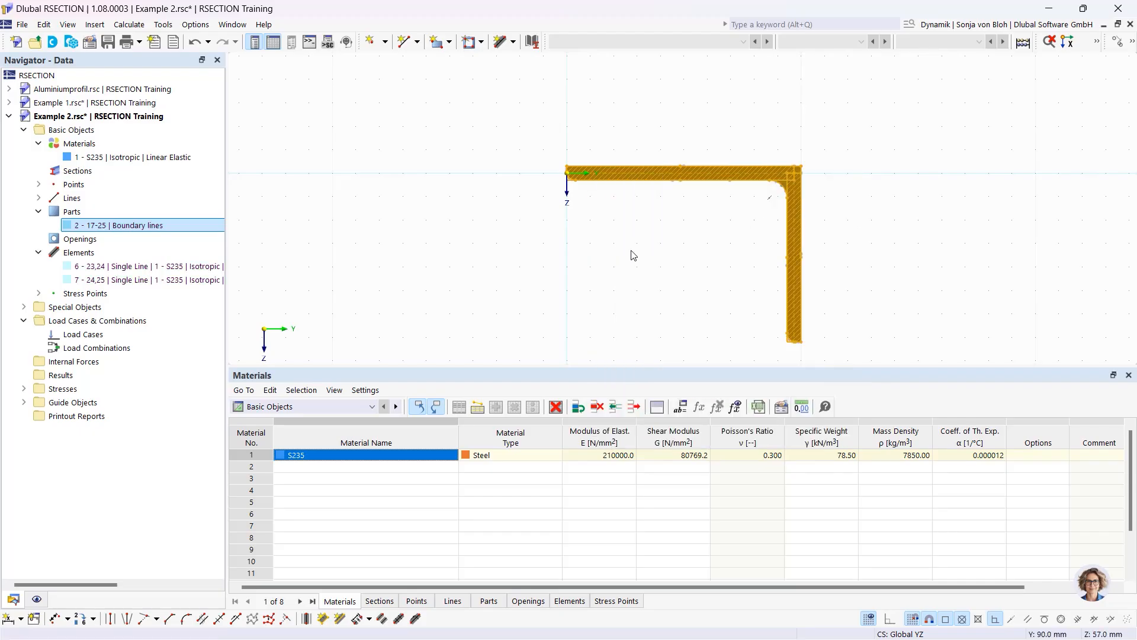
click(430, 270)
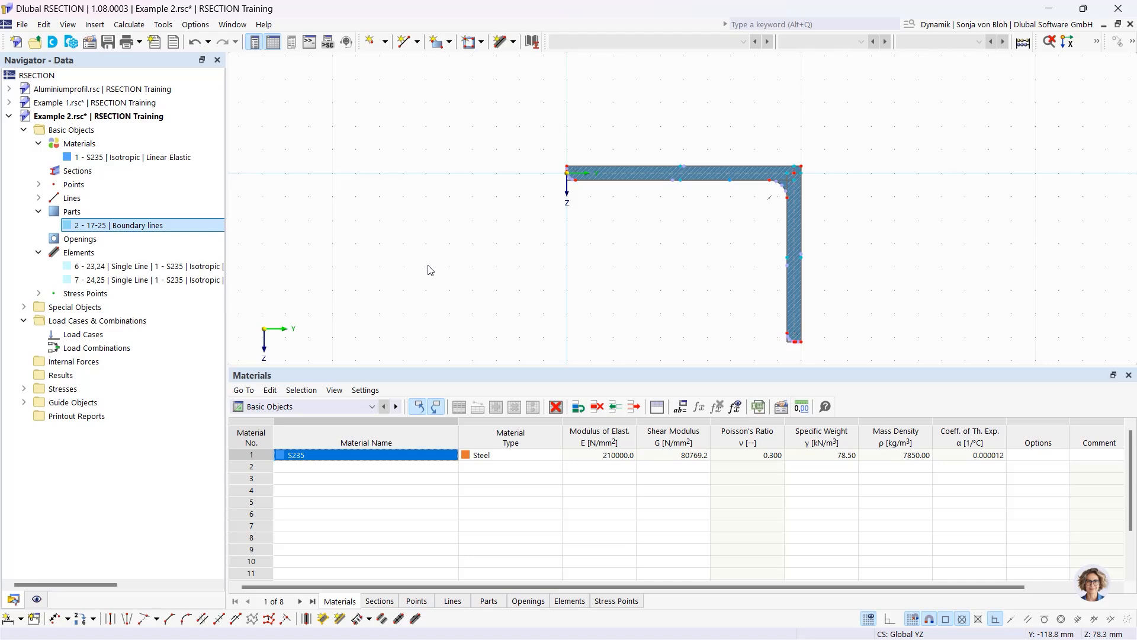
scroll(580, 175, up, 6)
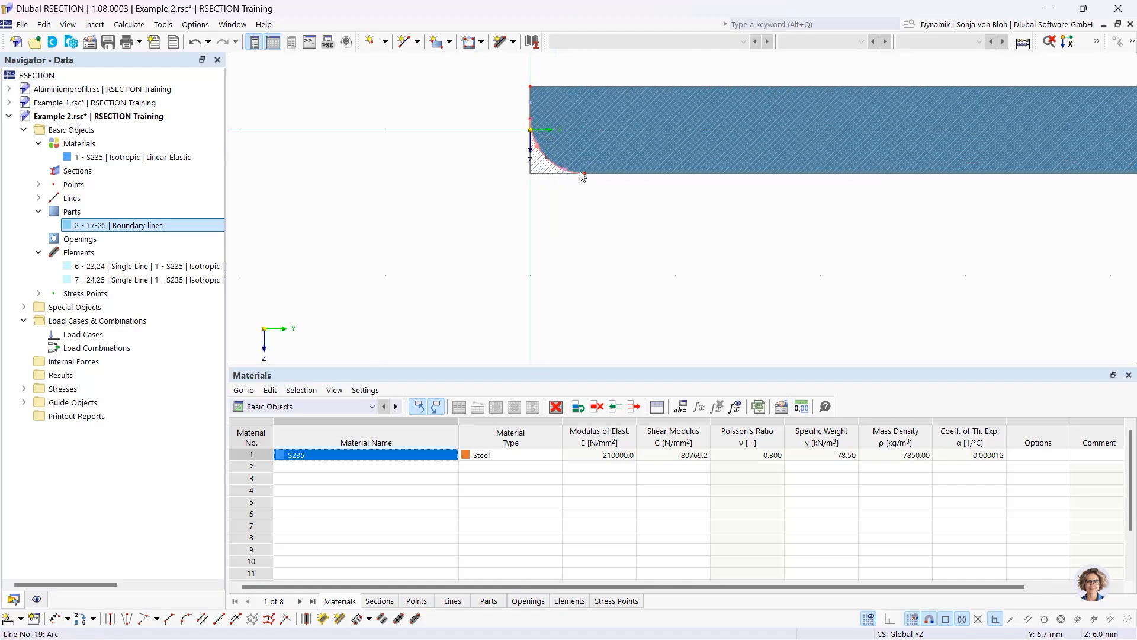
scroll(581, 172, up, 3)
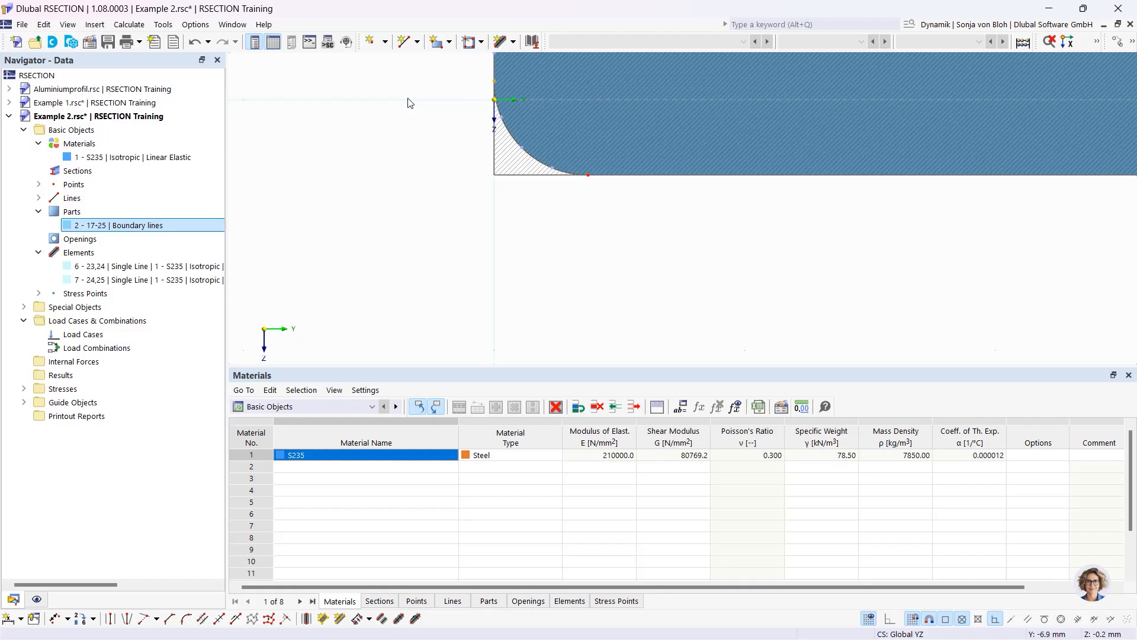
key(Delete)
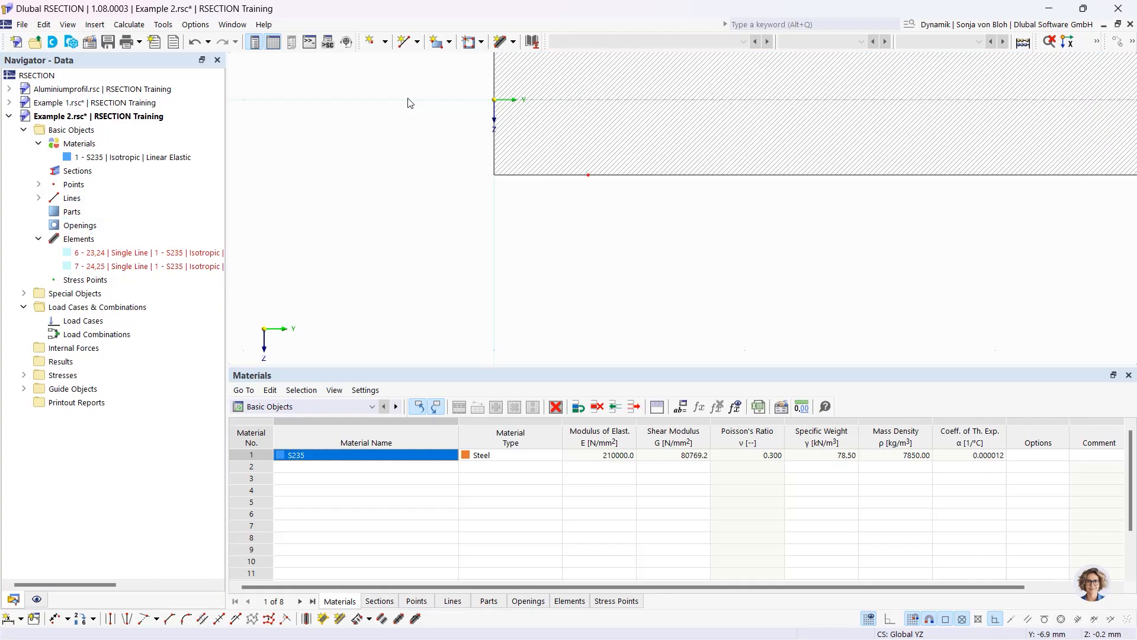
scroll(600, 243, down, 3)
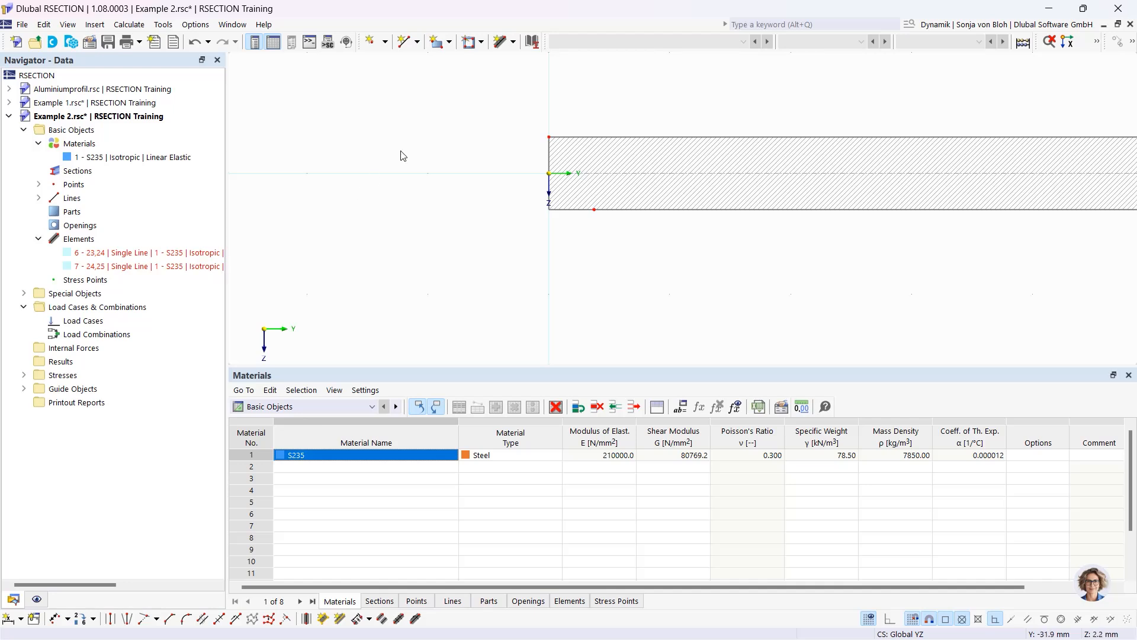
Draw a reversed single-line element, 200 mm long and 12 mm thick, from the origin
click(513, 42)
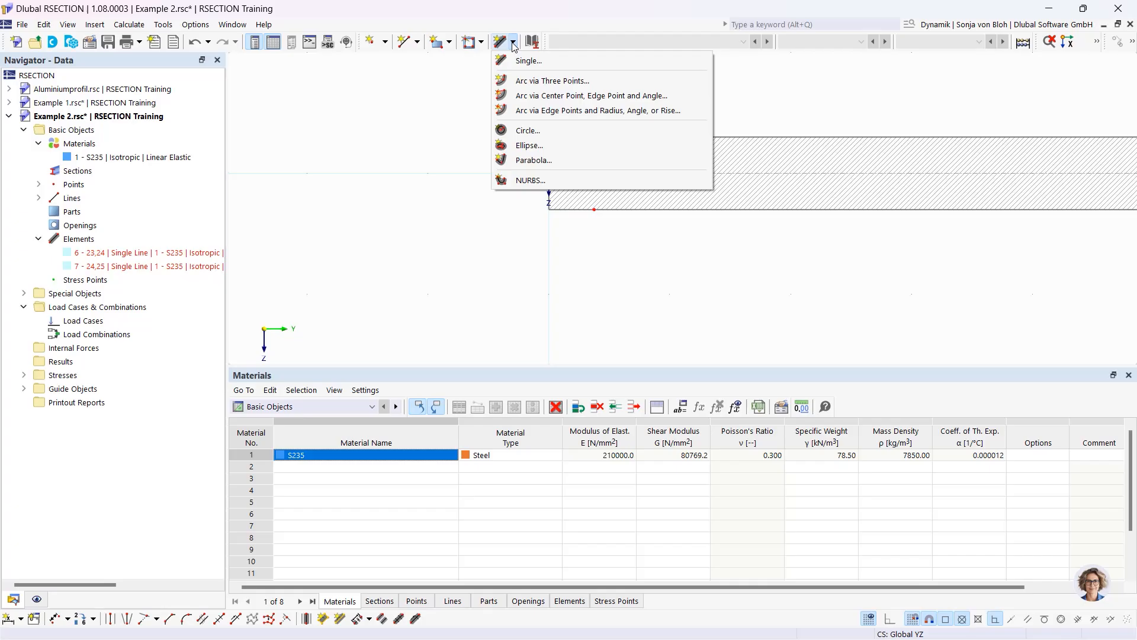
click(517, 61)
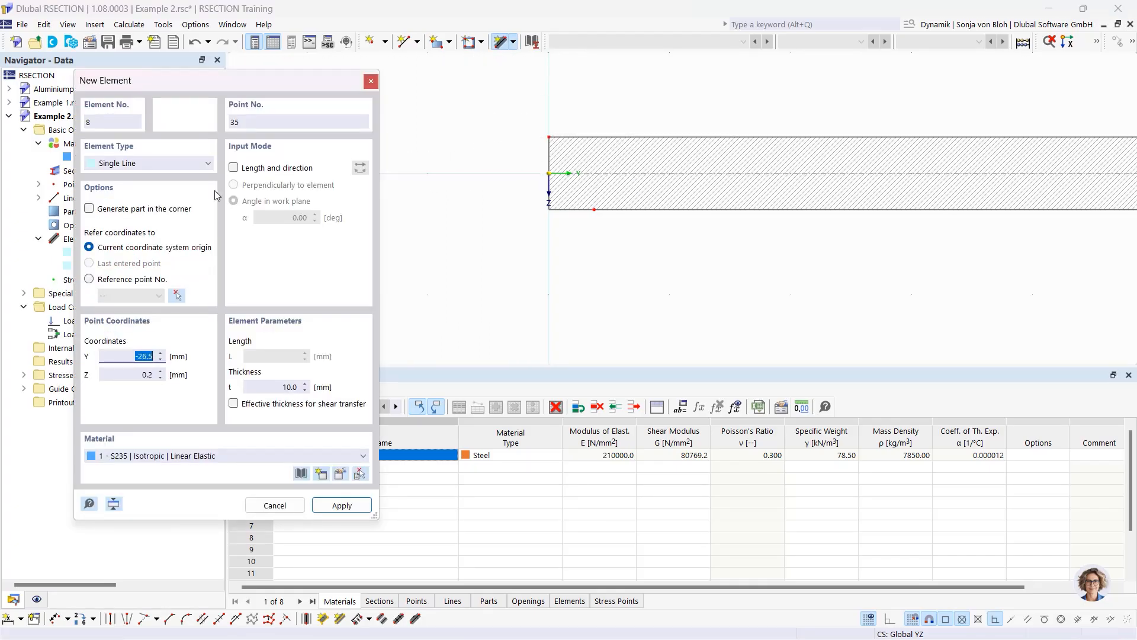
click(233, 168)
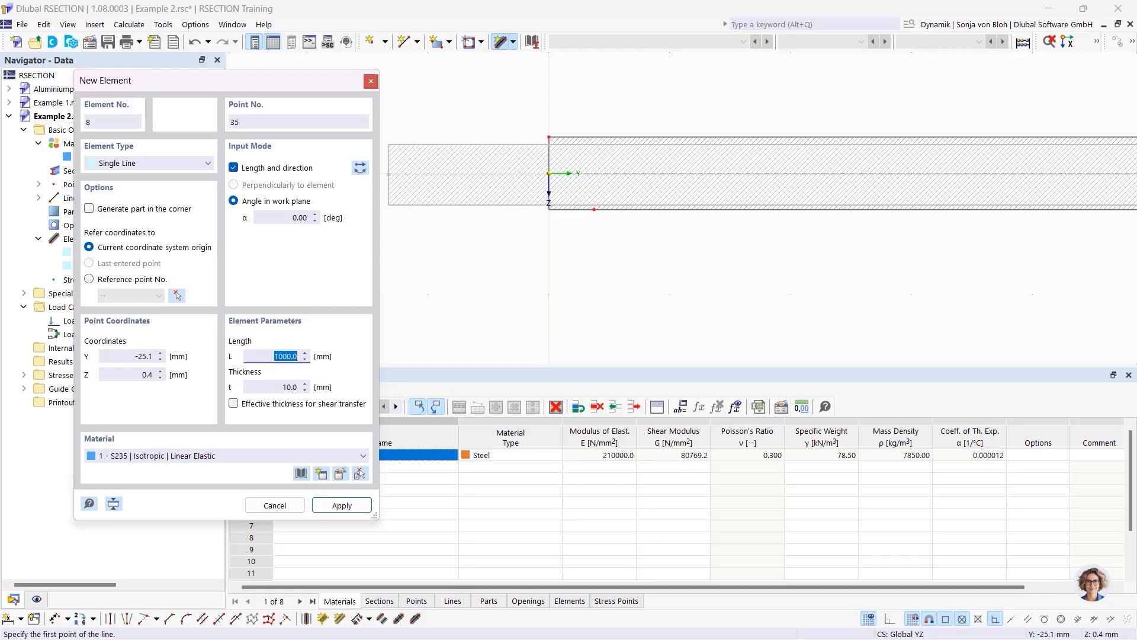
click(360, 167)
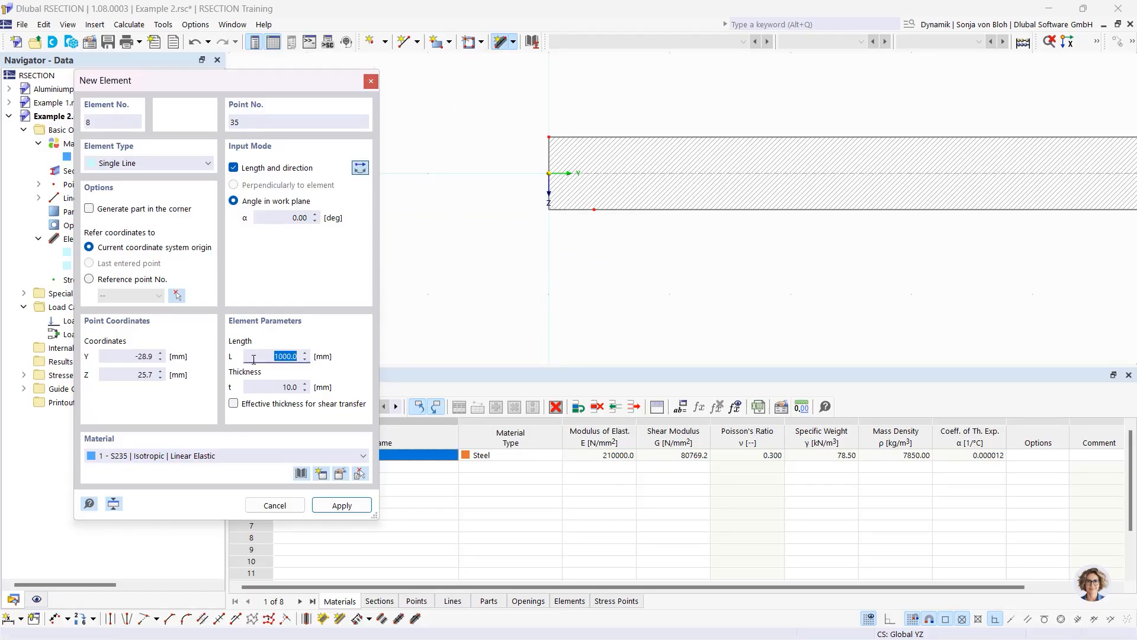
text(200)
click(298, 387)
double_click(298, 386)
text(12)
key(Tab)
scroll(549, 172, up, 1)
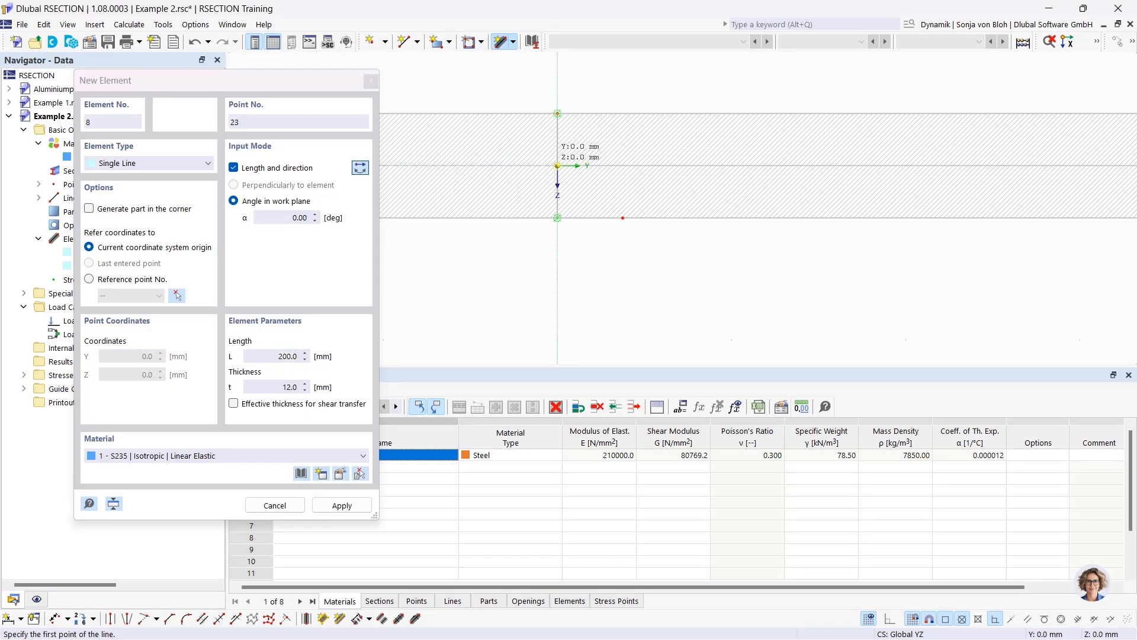
click(558, 165)
scroll(621, 223, down, 4)
scroll(621, 223, down, 2)
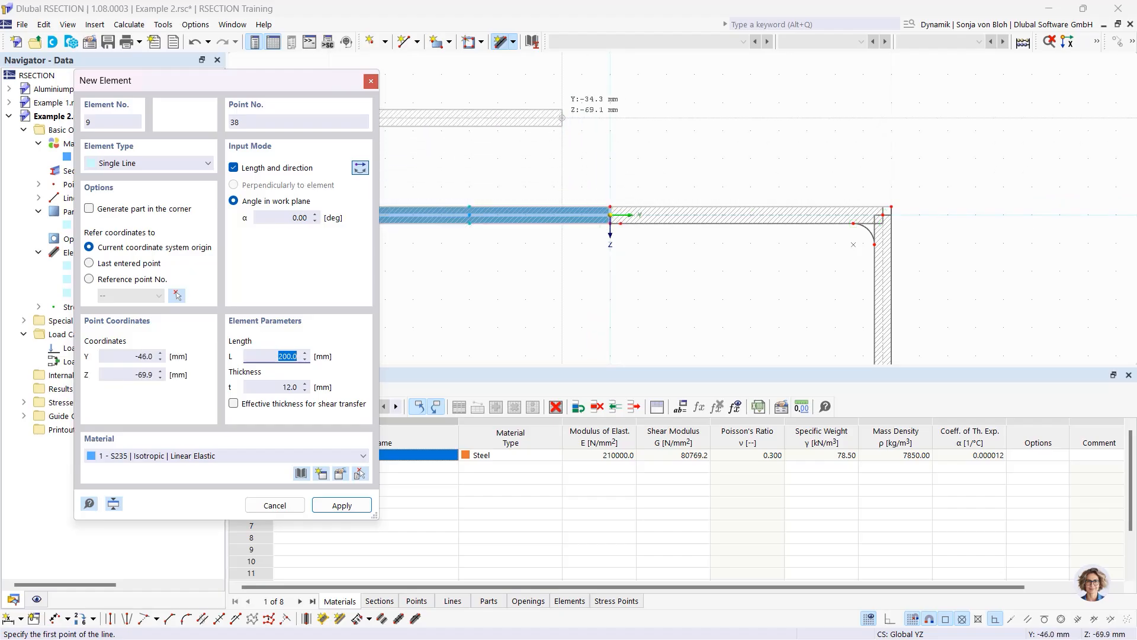
Add a 400 mm, 10 mm-thick web at 90°, pointing downward from the origin corner
click(283, 217)
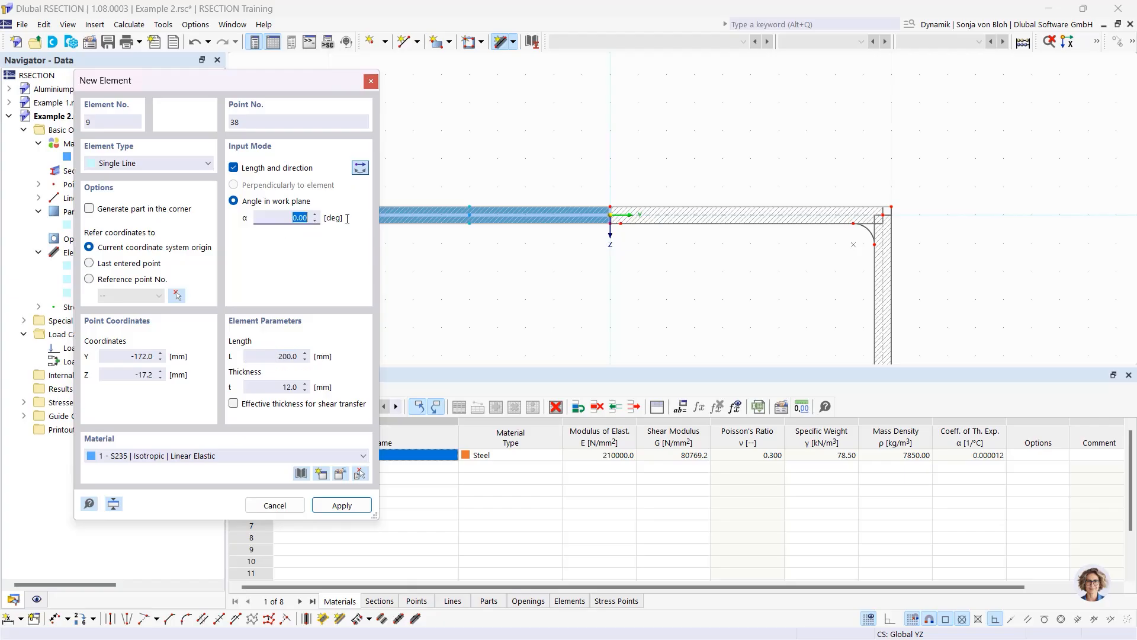
text(90)
key(Tab)
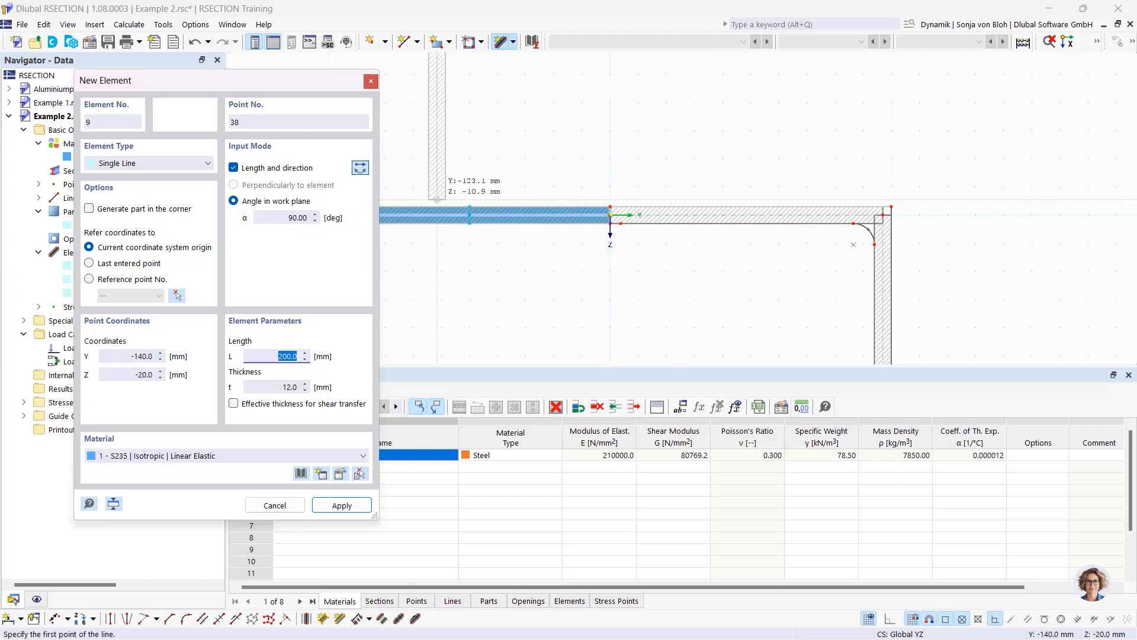
click(361, 168)
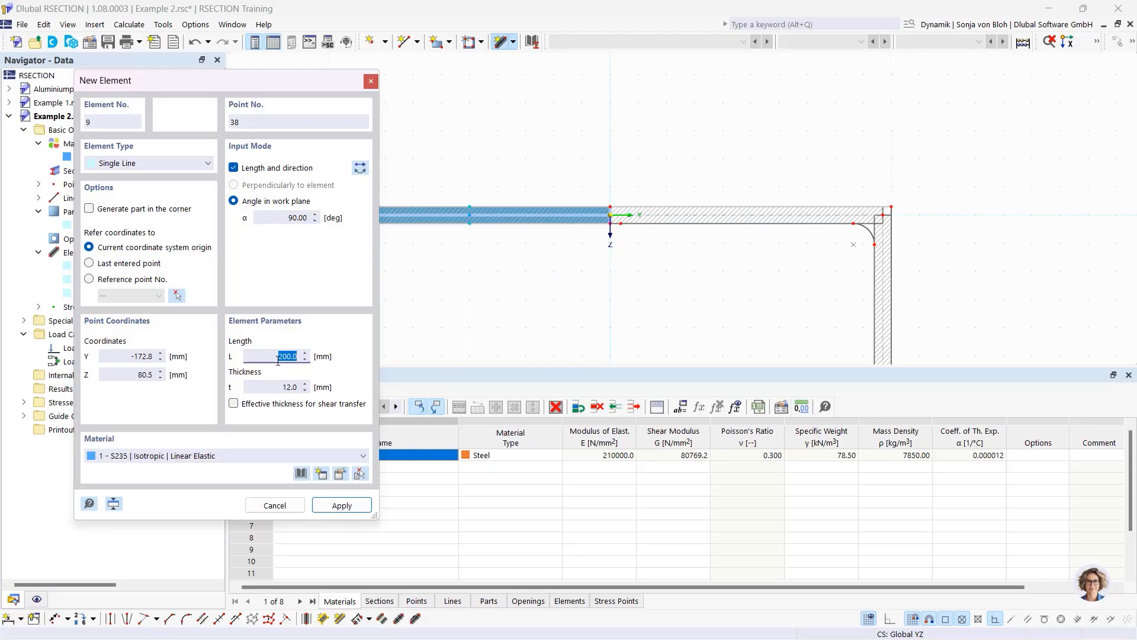
text(400)
click(305, 387)
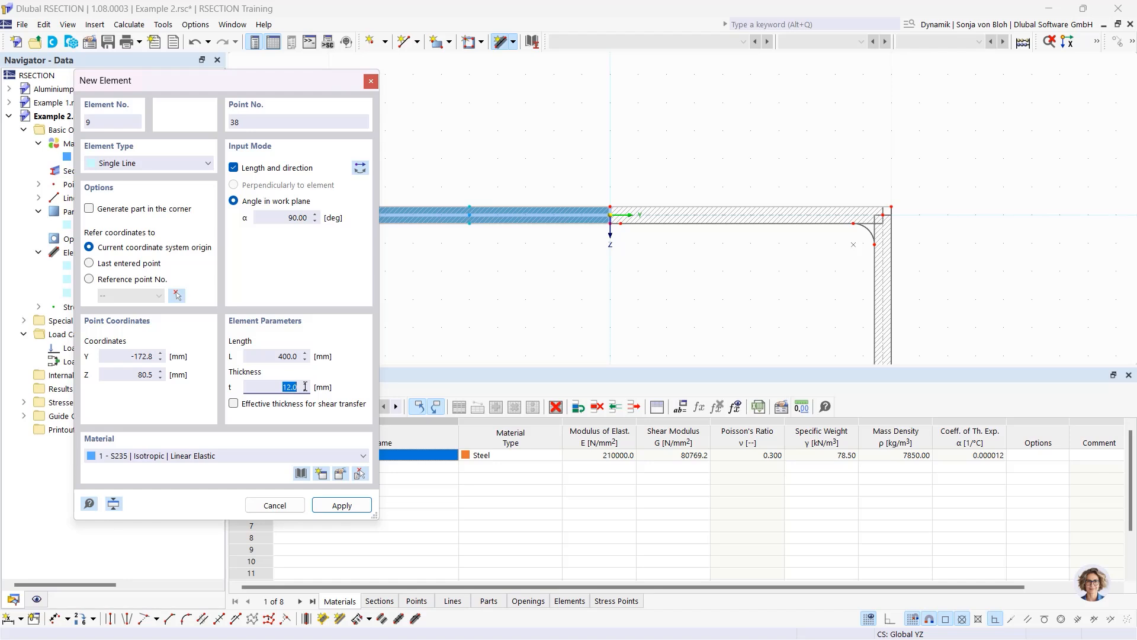
text(10)
key(Return)
scroll(624, 270, up, 3)
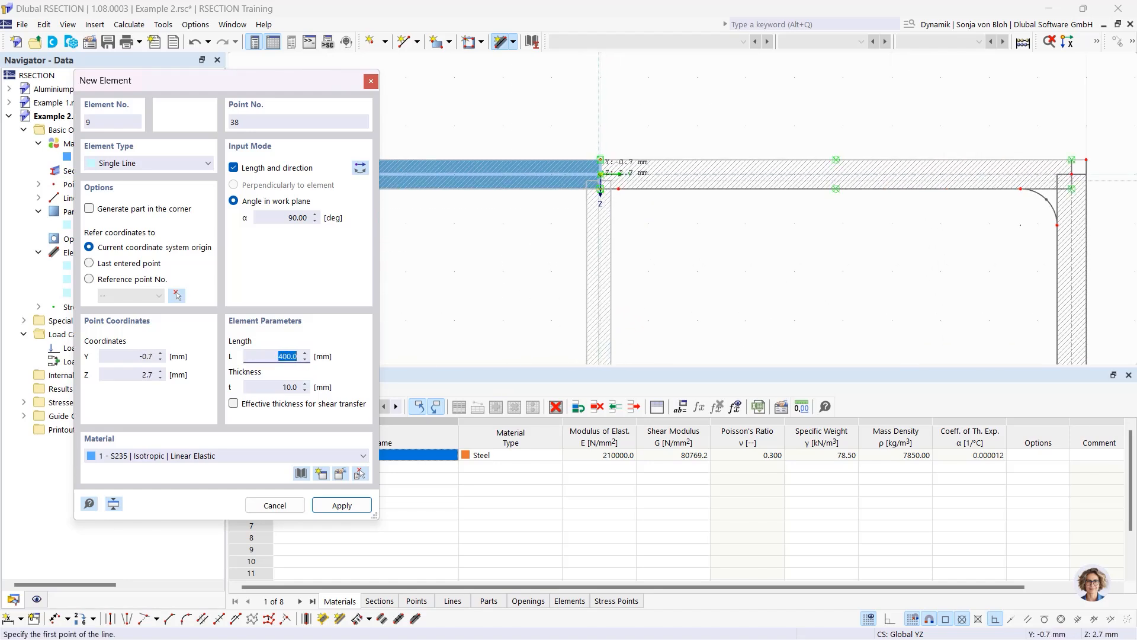
click(600, 174)
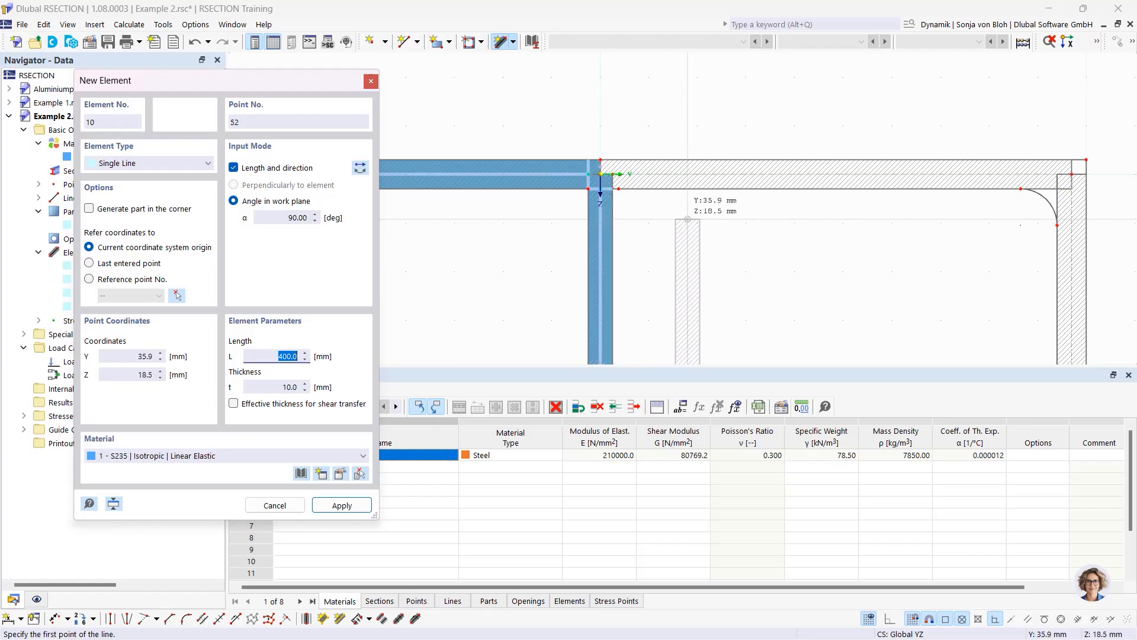
Finish drawing elements and delete the generated boundary-lines part
key(Escape)
scroll(606, 186, up, 4)
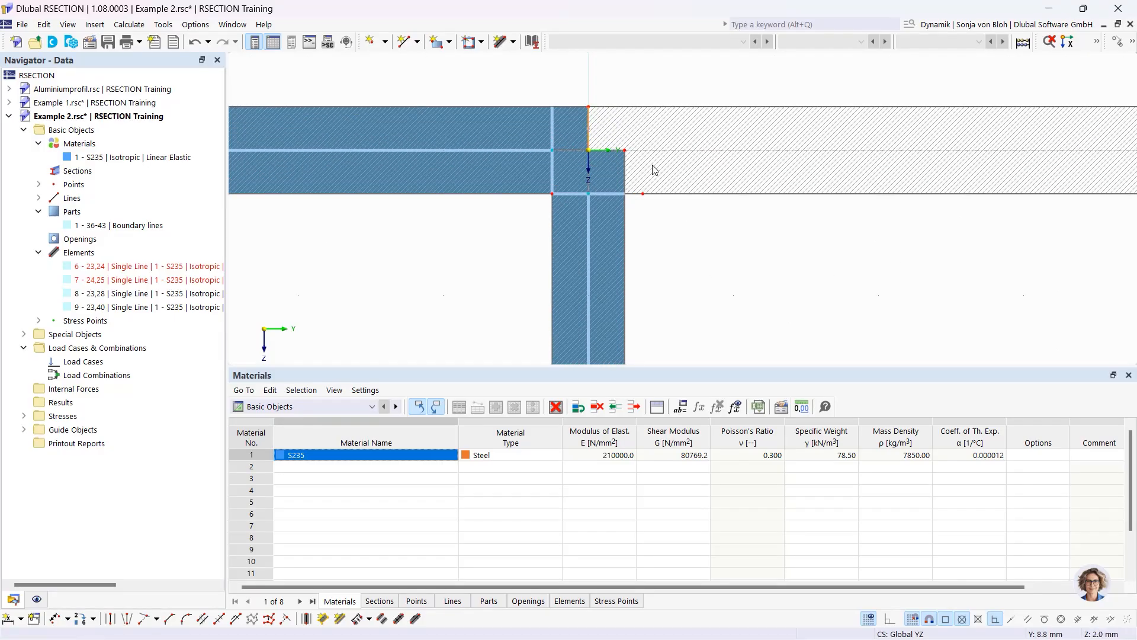
key(Delete)
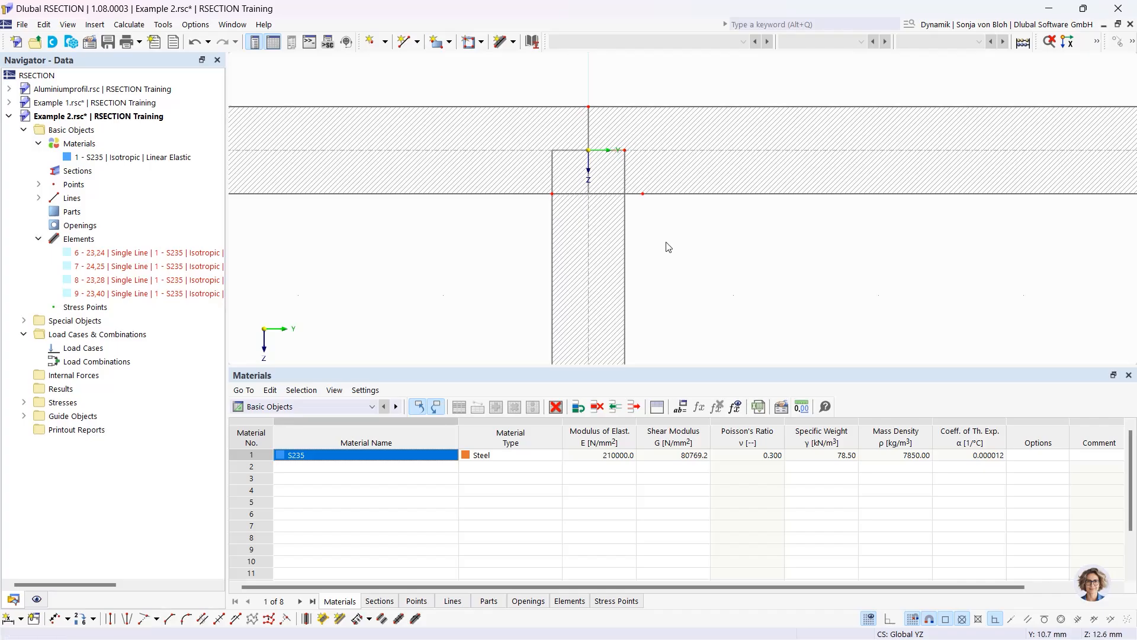
scroll(668, 247, down, 3)
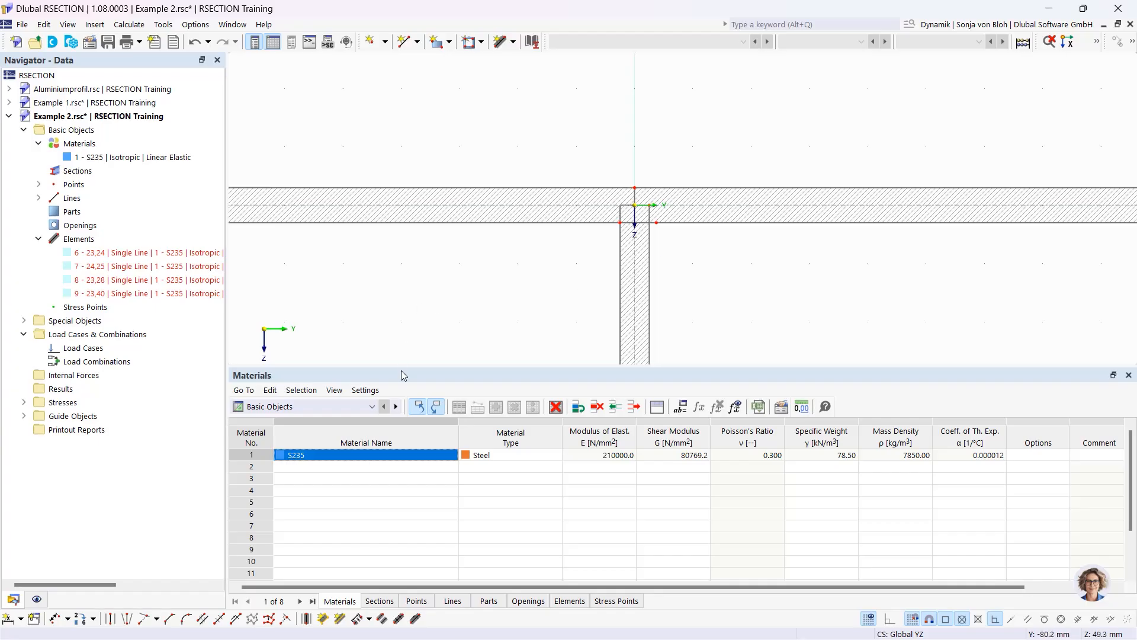
Set up an edge-and-angle angled corner with L1 = 6*sqrt(2) (8.5 mm) and α = 45°
click(169, 618)
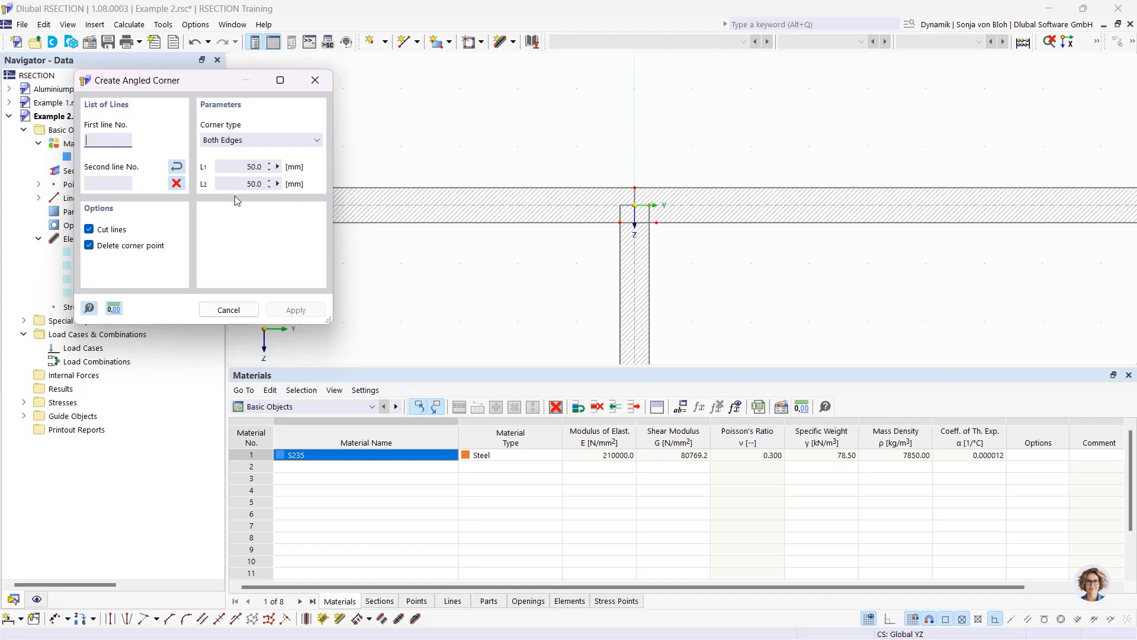
click(256, 137)
click(250, 165)
click(246, 168)
text(6*sqrt(2))
click(225, 184)
text(45)
Cut the left and right web-to-flange corners by picking each flange line and the web
click(598, 223)
click(620, 260)
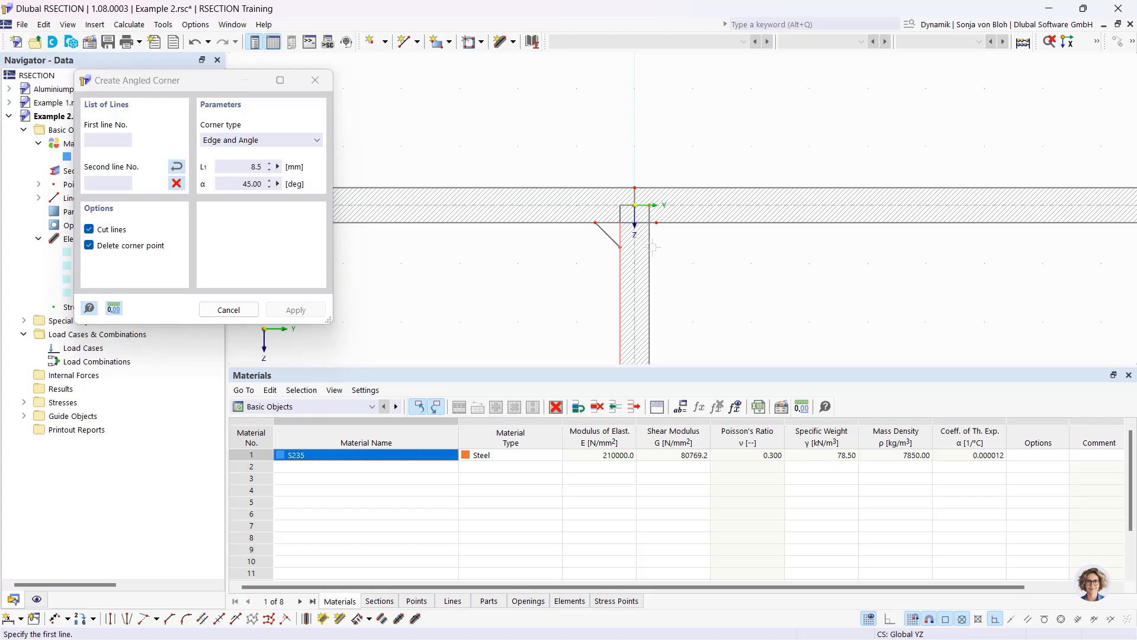
click(678, 225)
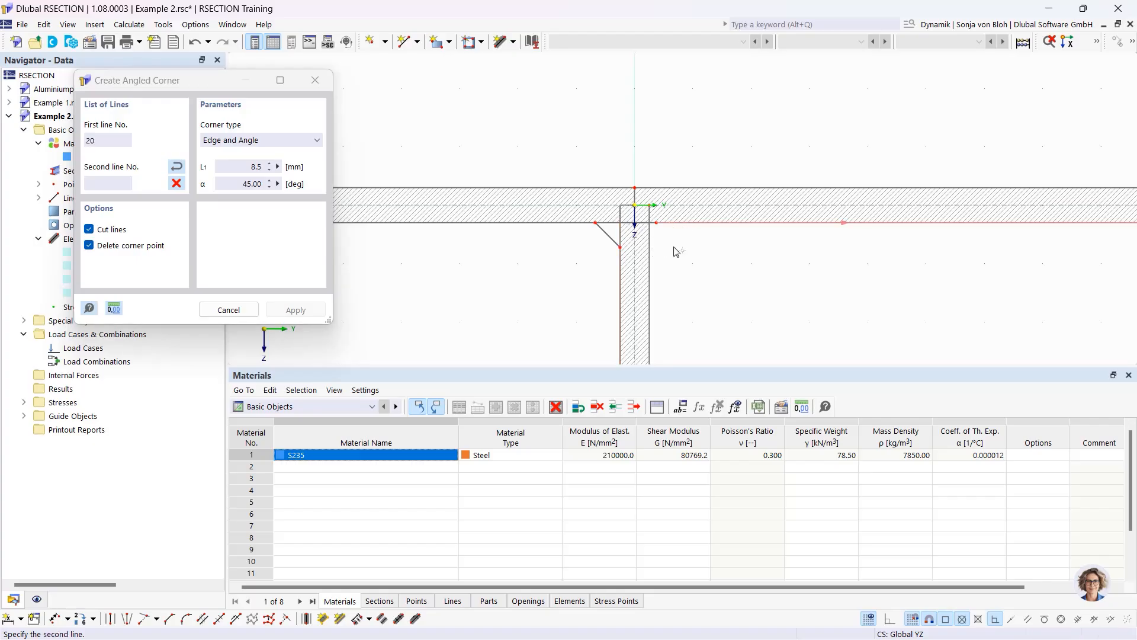
click(650, 270)
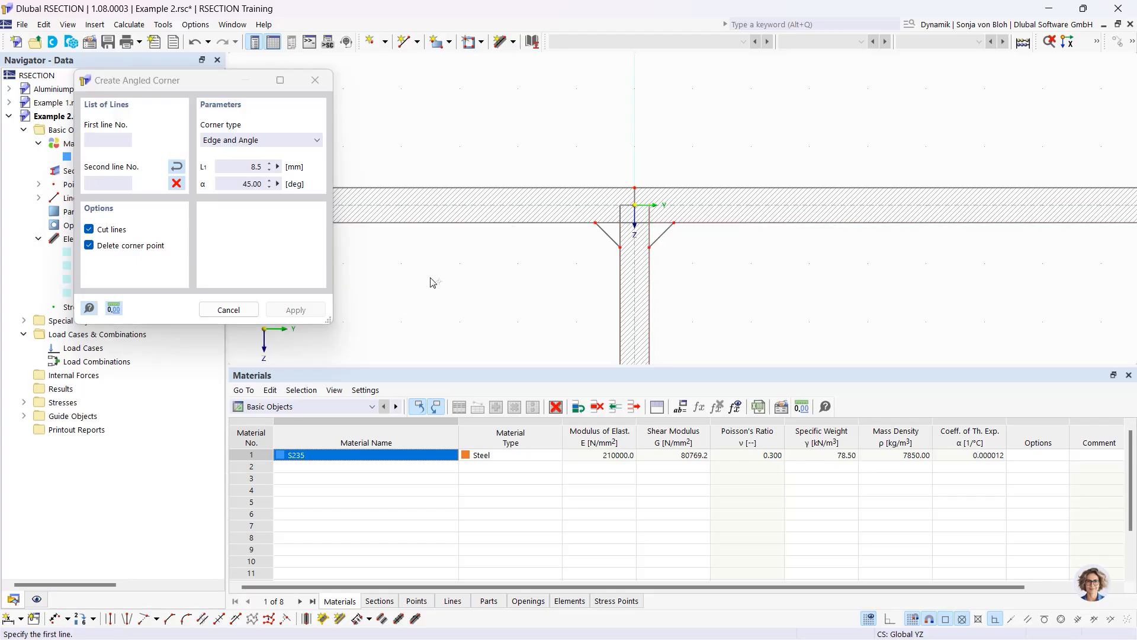
key(Escape)
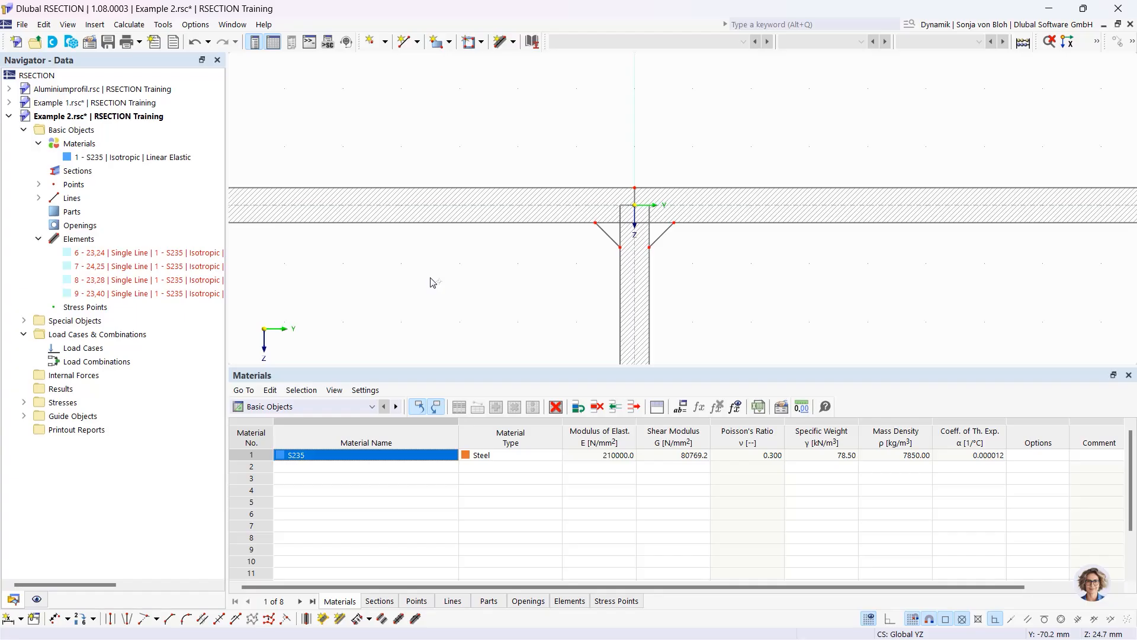
Create Part 1 from the section's boundary lines, filling the whole outline with S235
scroll(436, 275, down, 3)
middle_drag(444, 307, 490, 195)
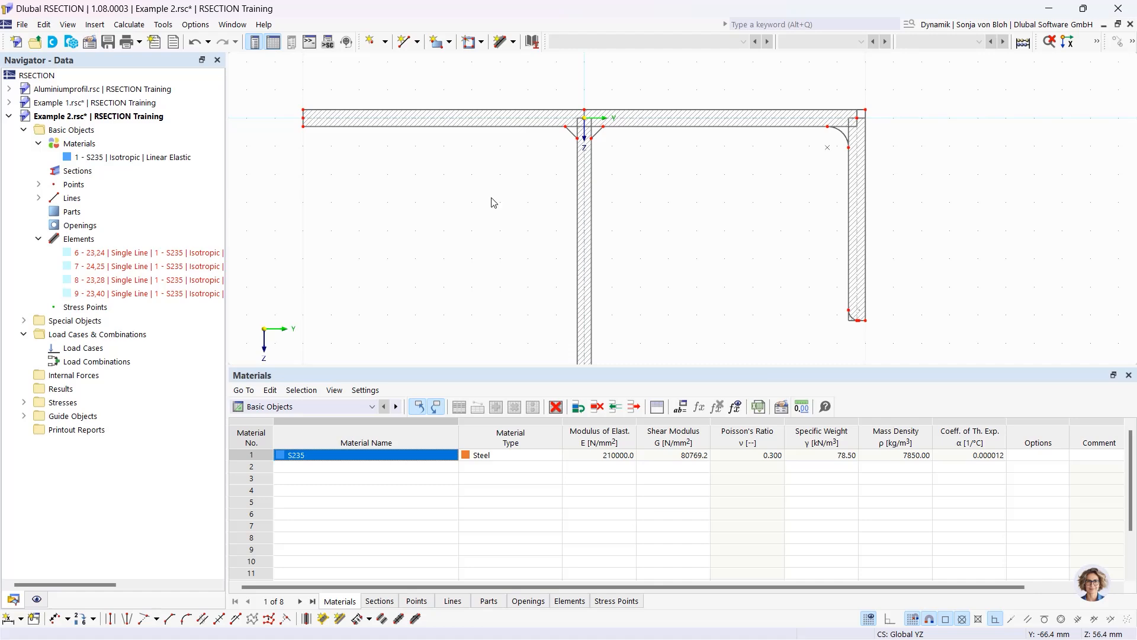
click(450, 43)
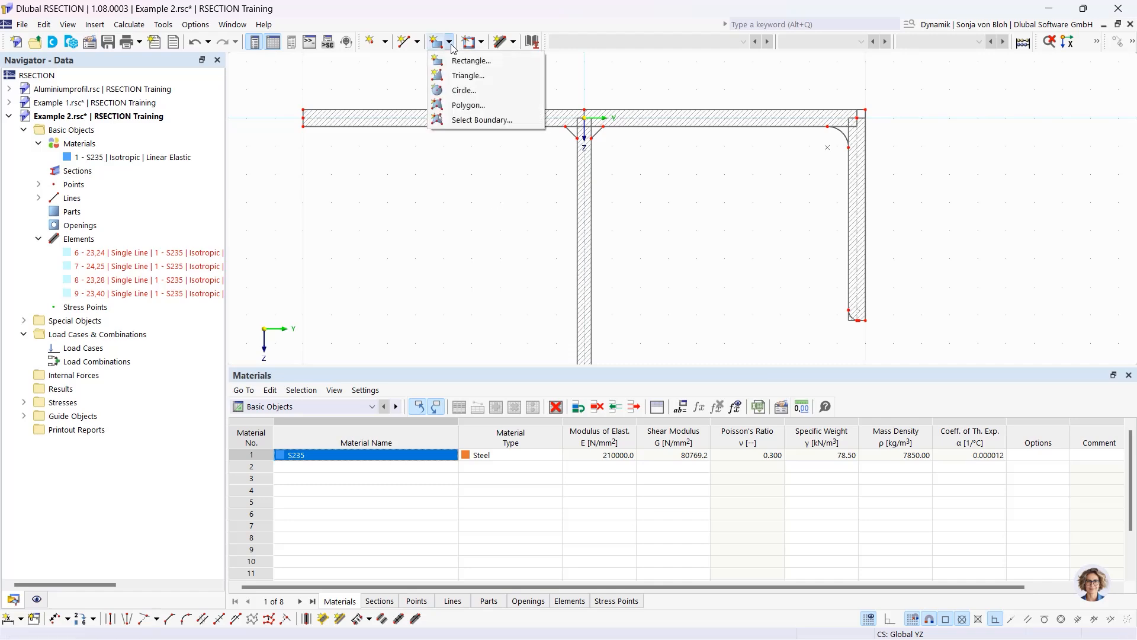
click(454, 118)
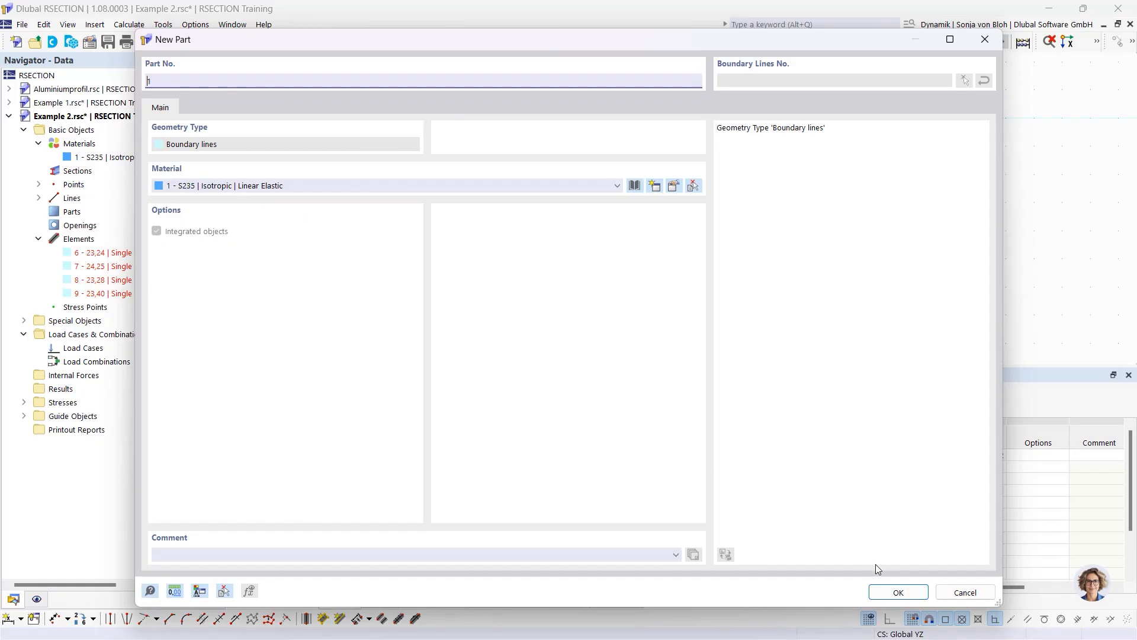
click(898, 593)
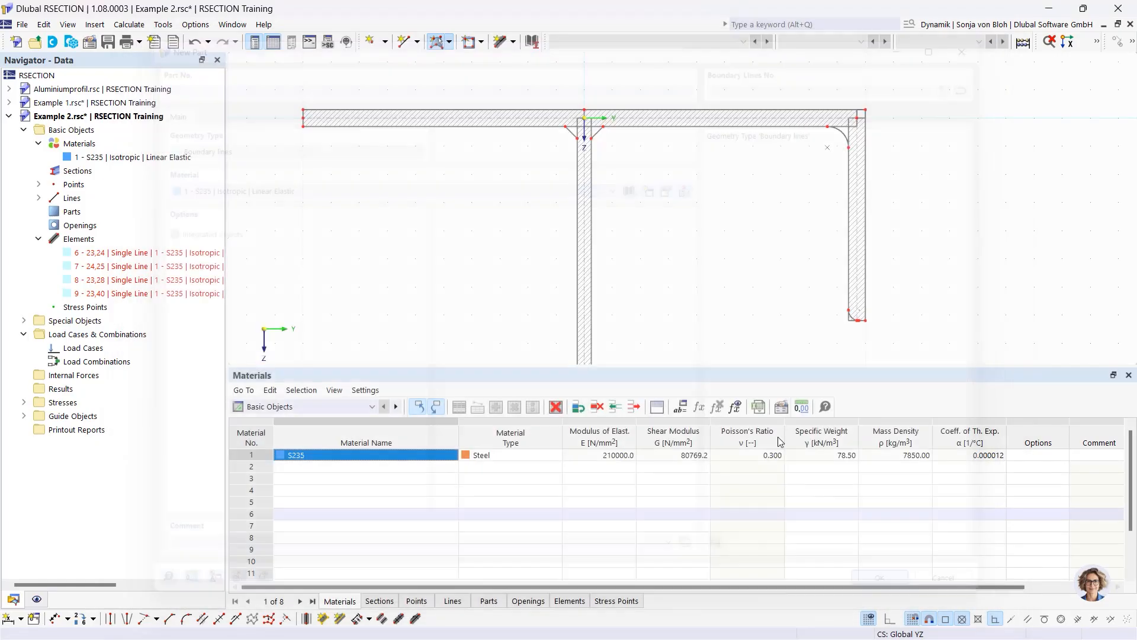
click(501, 109)
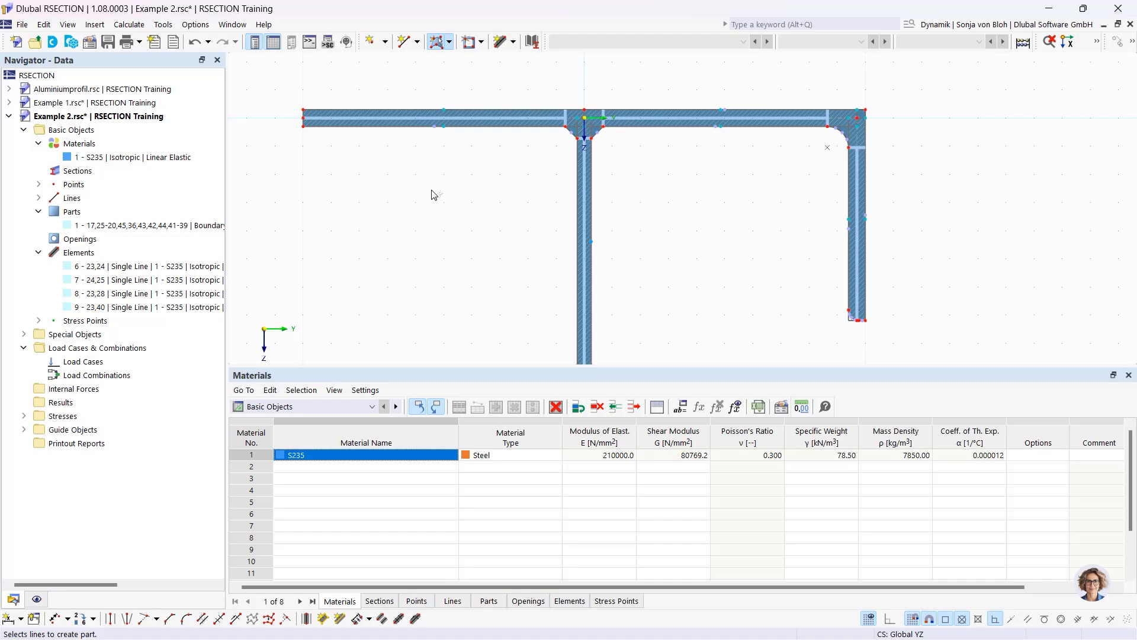
Create load cases LC1 named 'N' and LC2 named 'My'
right_click(112, 364)
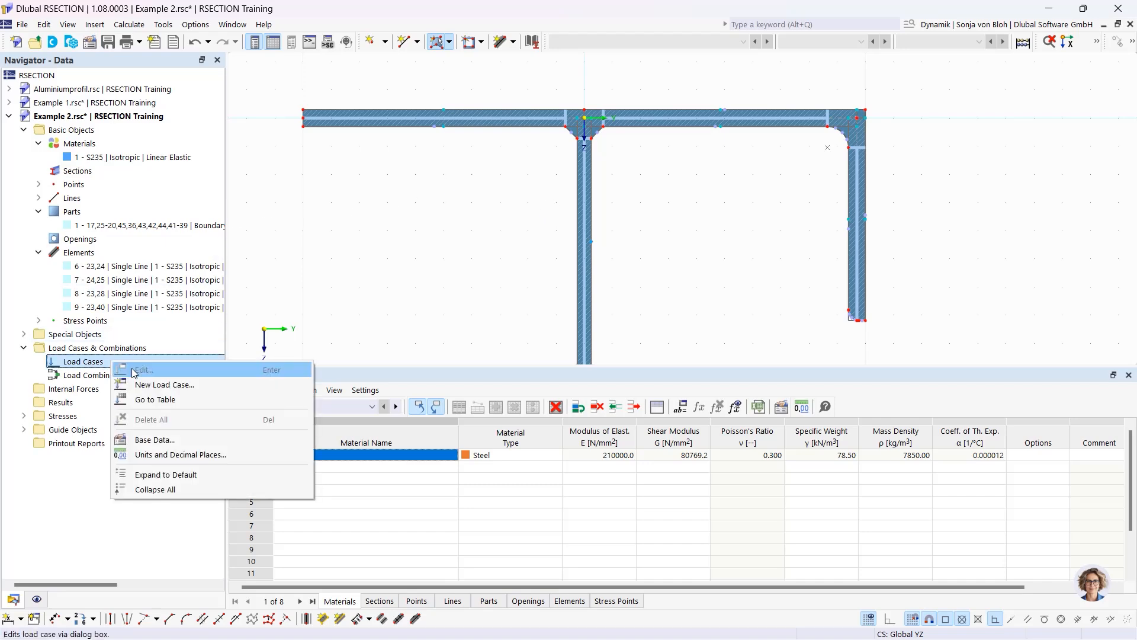
click(151, 386)
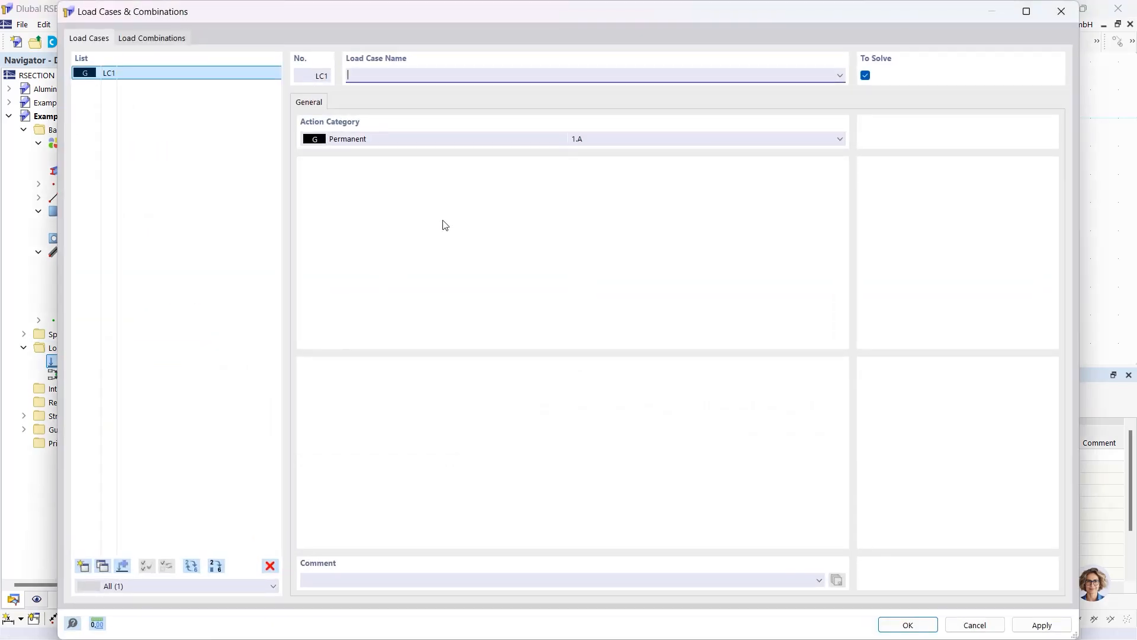
text(N)
click(84, 566)
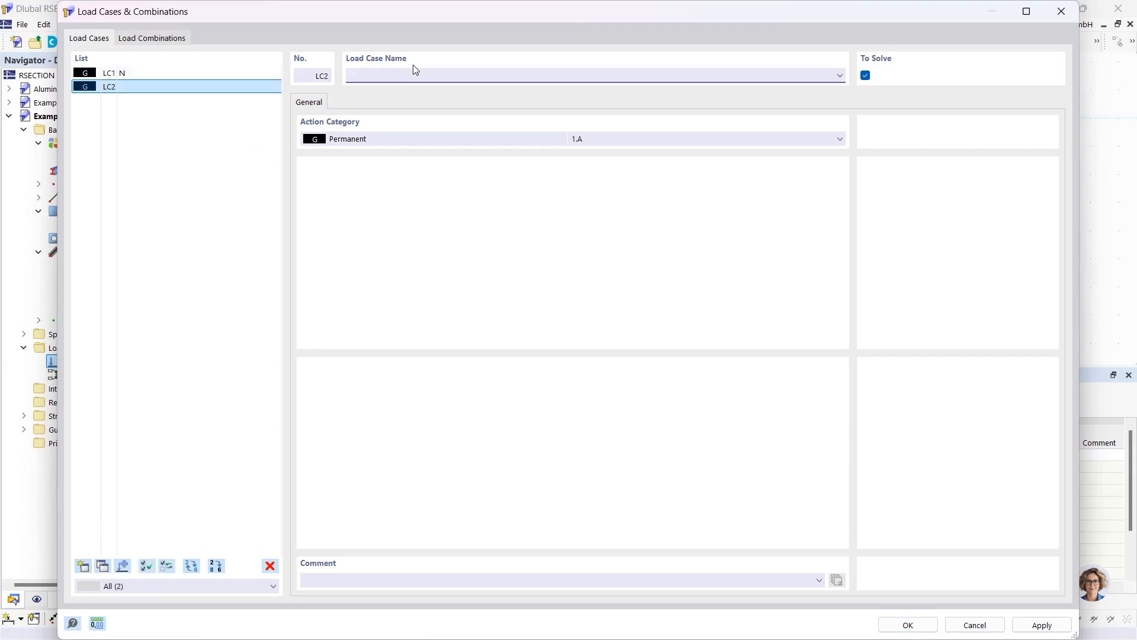
text(My)
Add combination CO1 containing LC1 + LC2 and confirm the load definitions
click(151, 39)
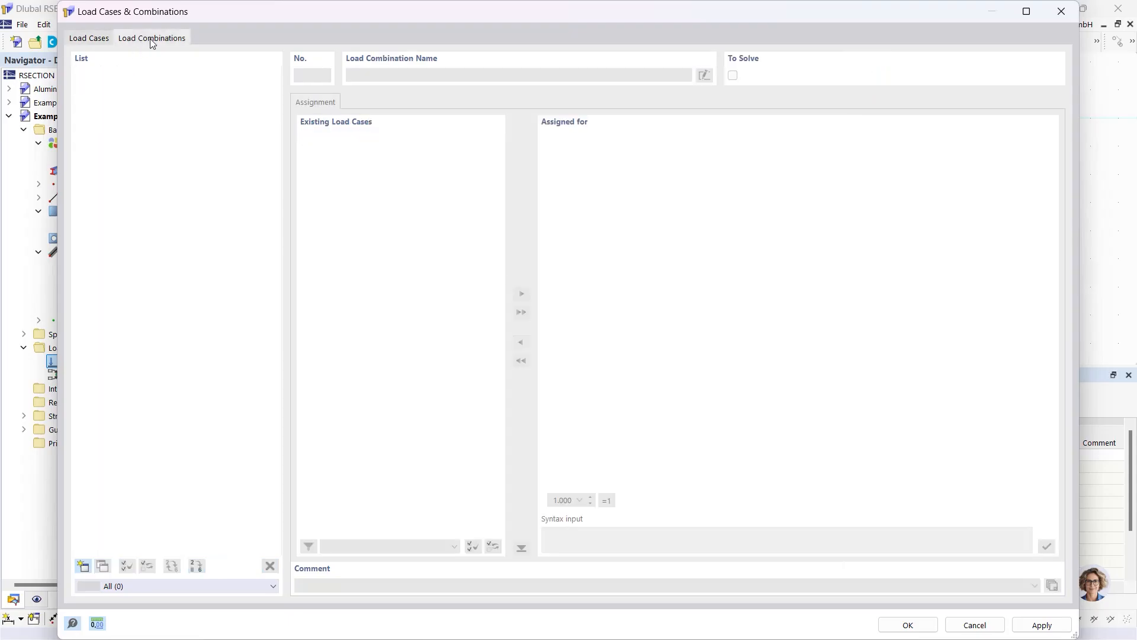
click(84, 566)
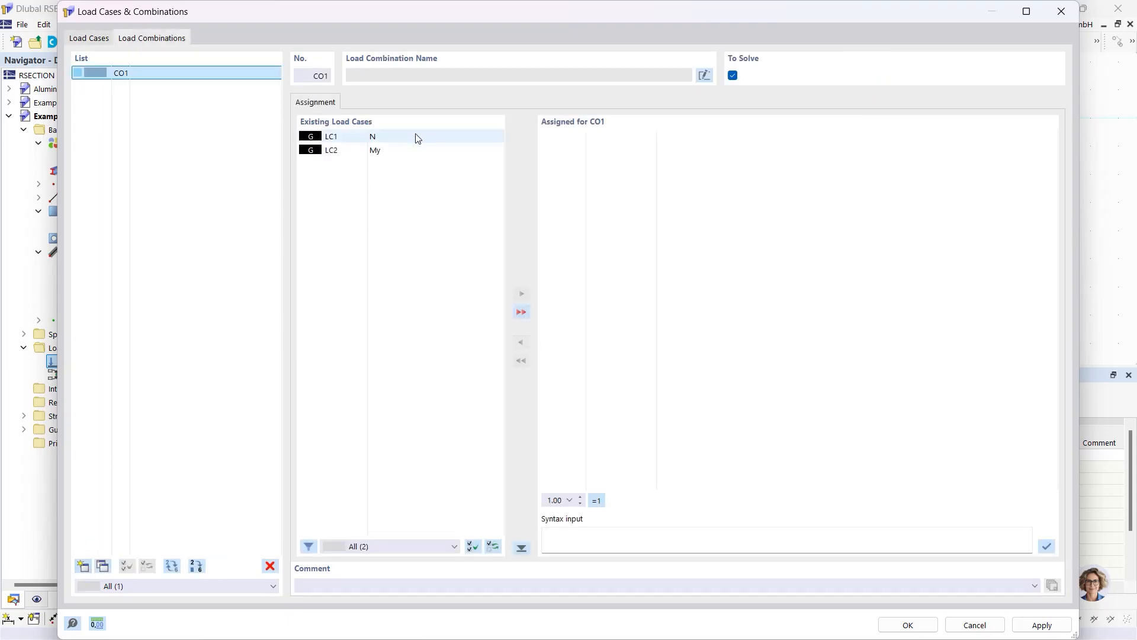
click(522, 313)
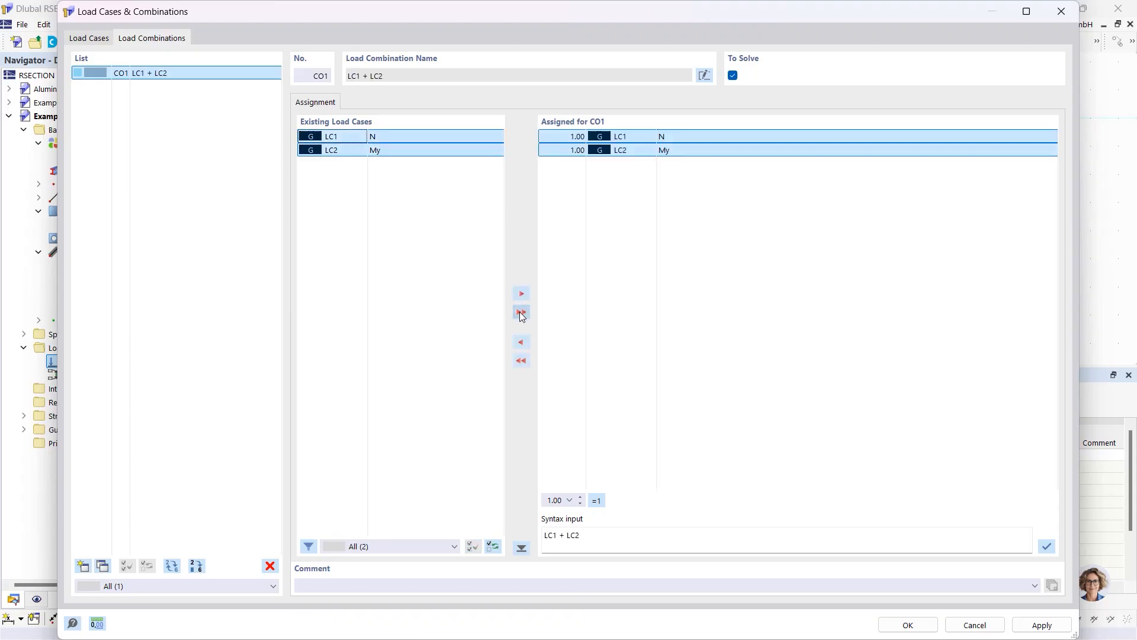
click(908, 625)
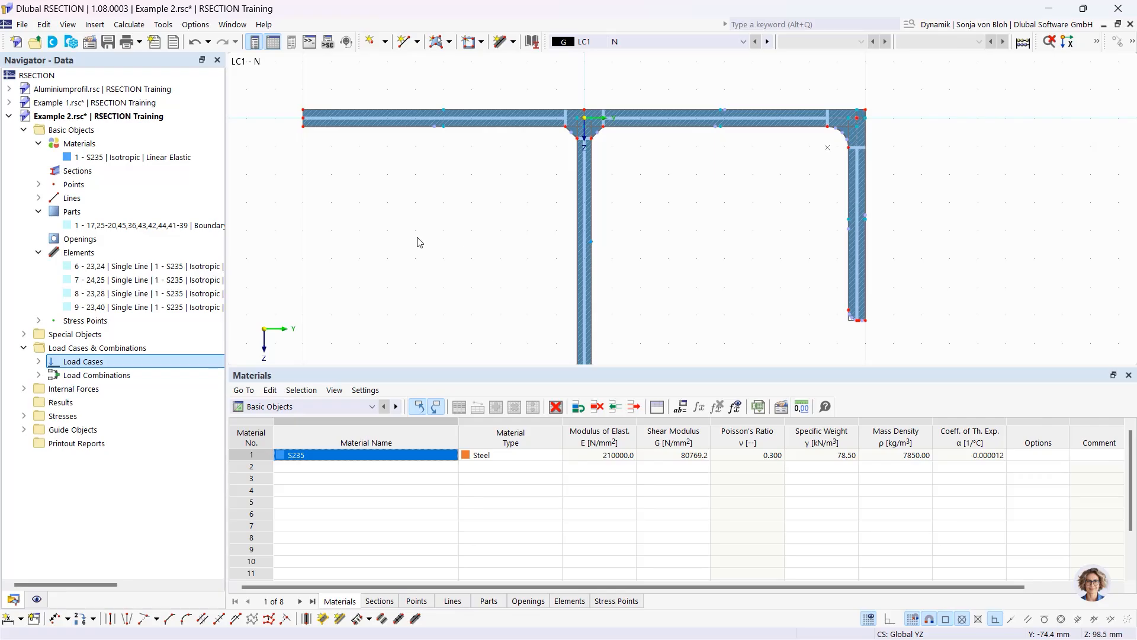
Apply an axial force N of -50 kN as internal forces in LC1
click(23, 389)
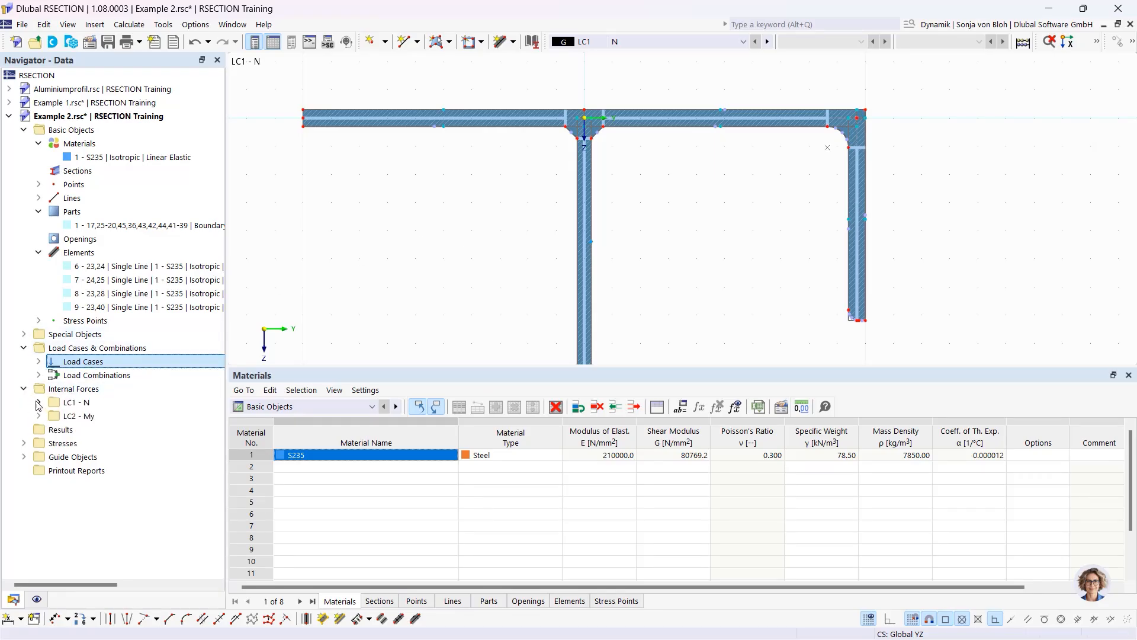
click(38, 402)
double_click(103, 417)
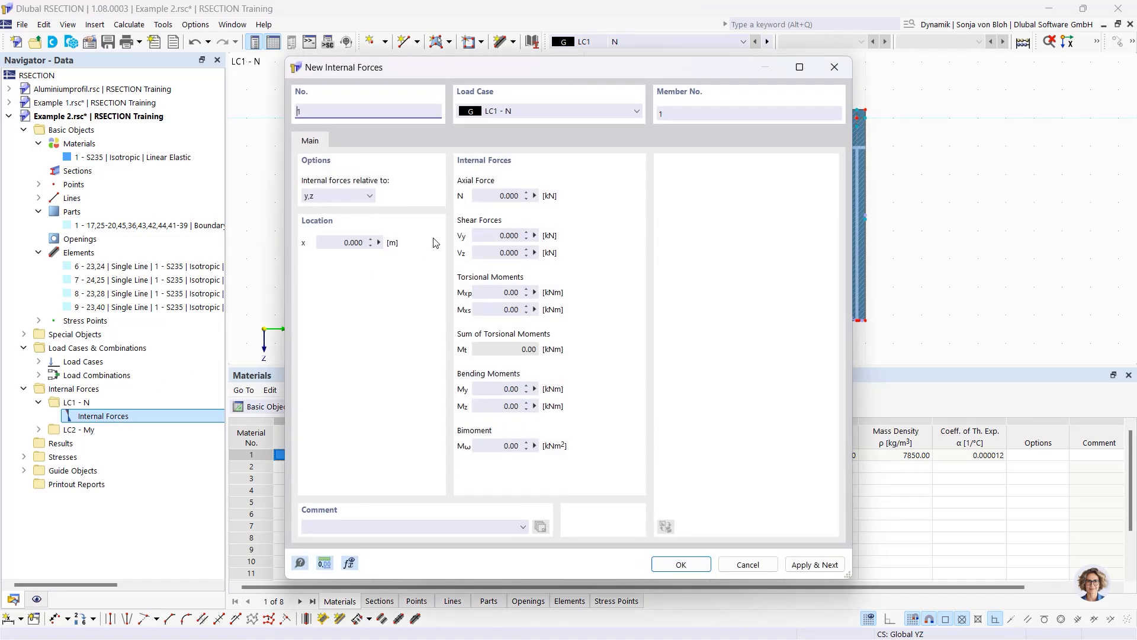
click(483, 196)
double_click(483, 196)
text(-50)
click(816, 564)
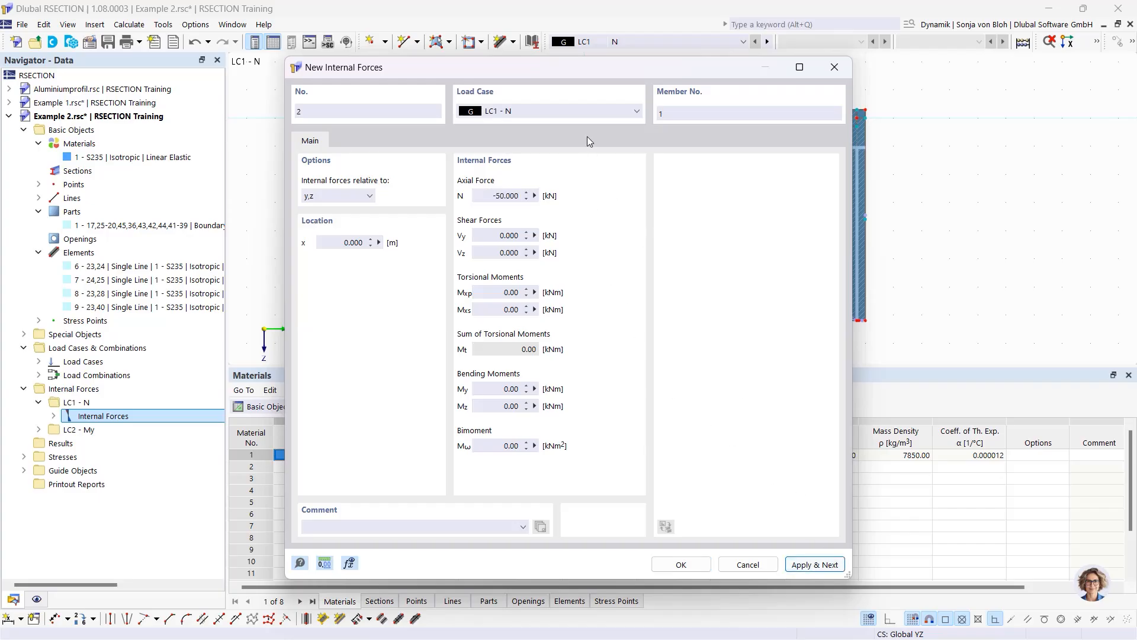
Assign LC2 - My internal forces with N = 0 and My = 20 kNm
click(562, 115)
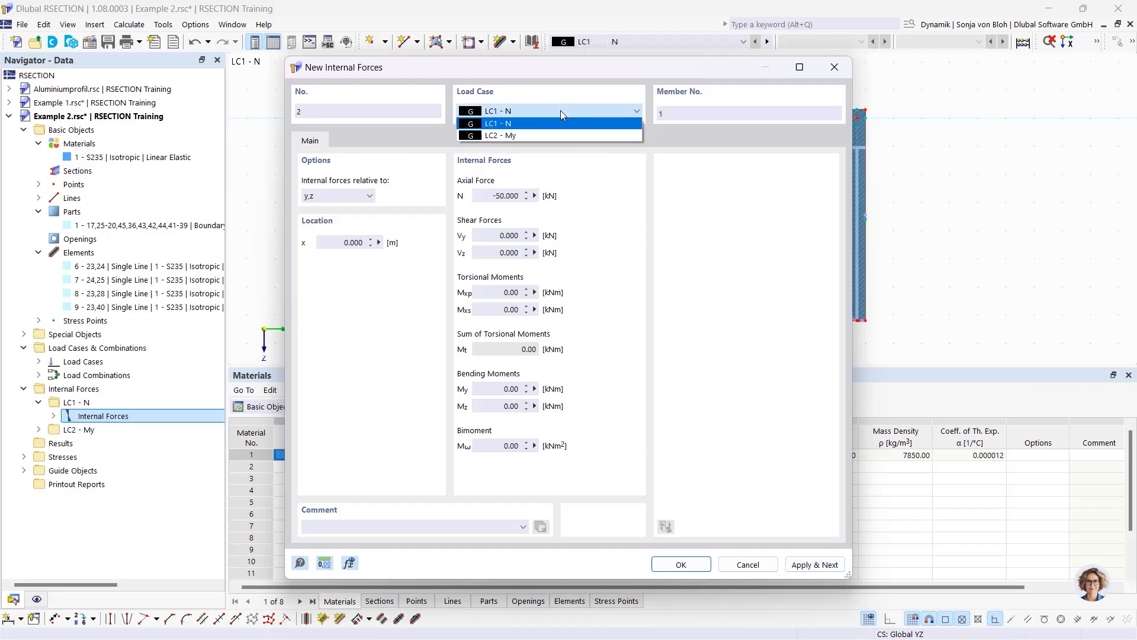
click(540, 135)
double_click(541, 200)
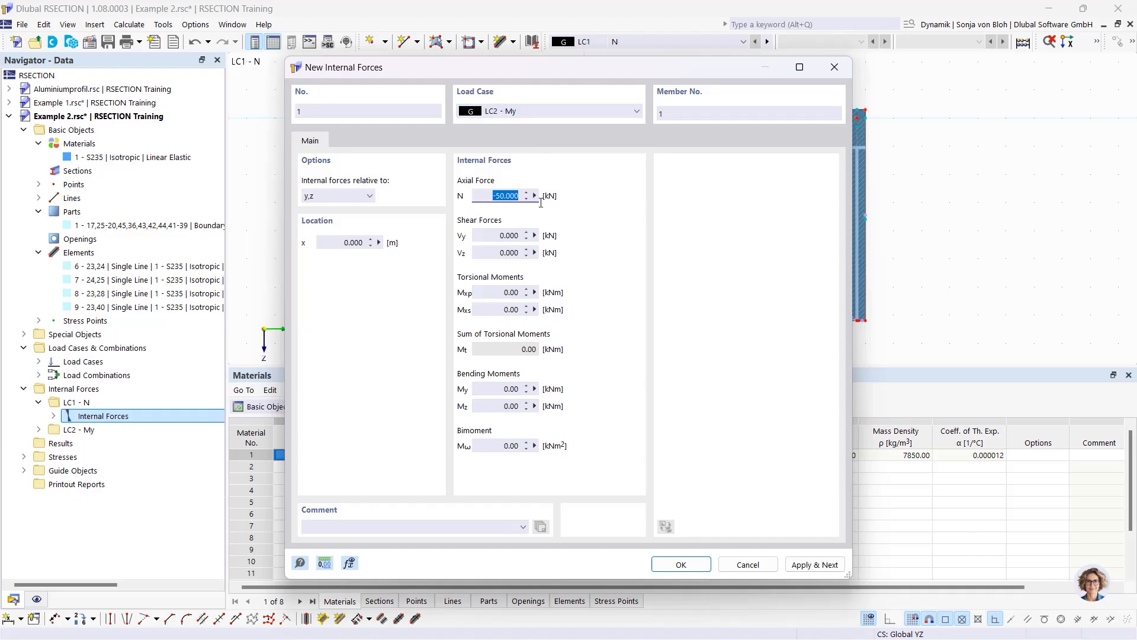
text(0)
double_click(540, 389)
text(20)
click(674, 565)
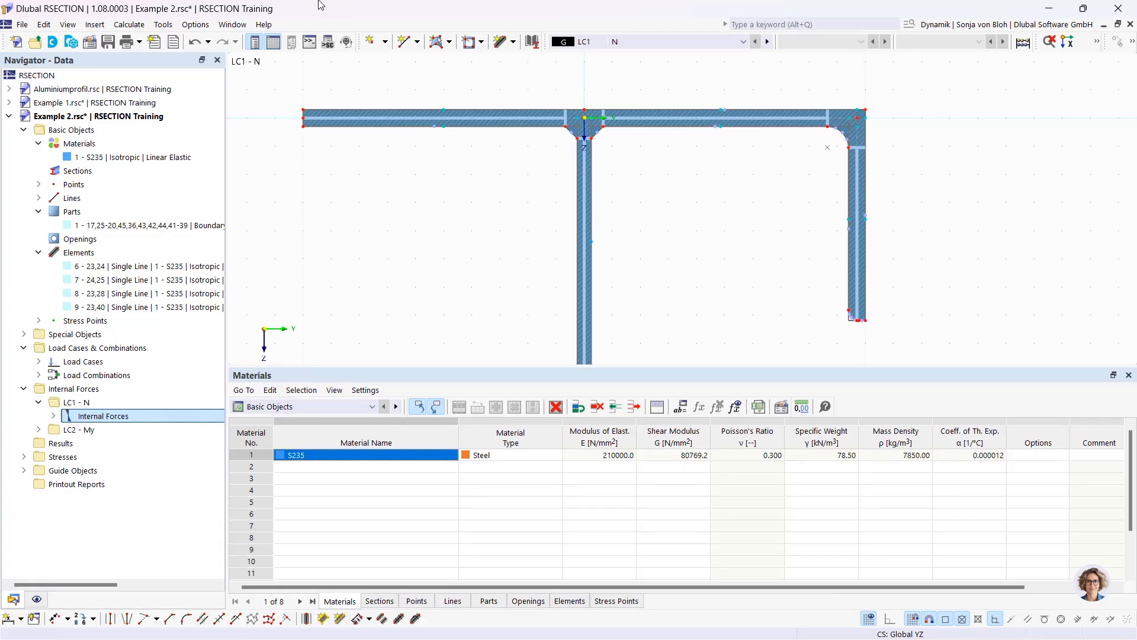
Calculate all load cases and recentre the section view
click(139, 26)
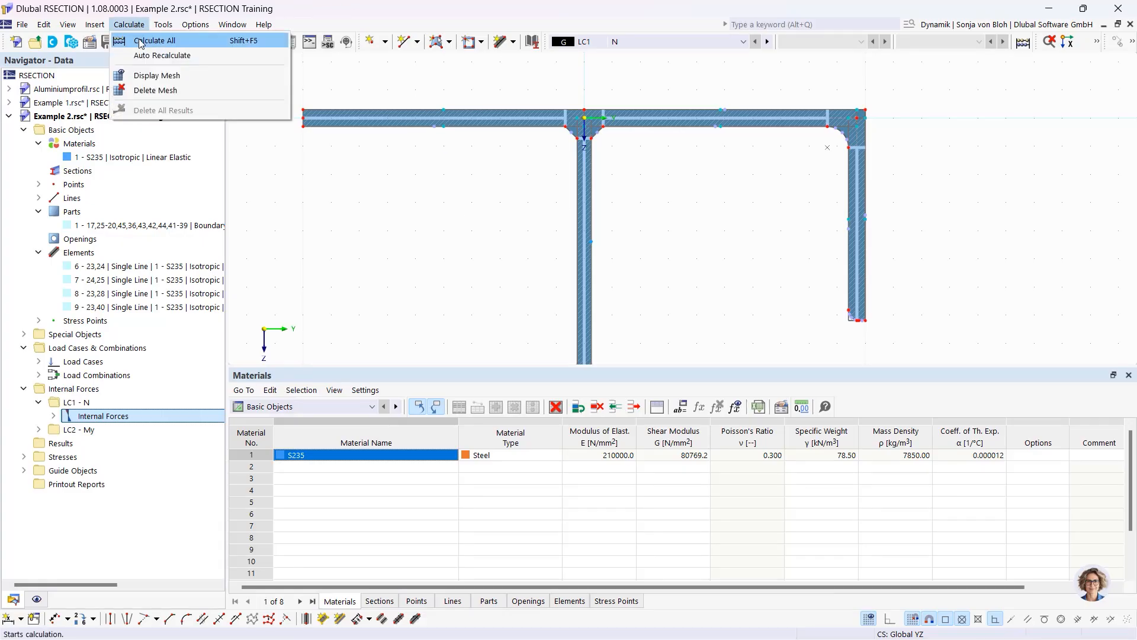
click(153, 40)
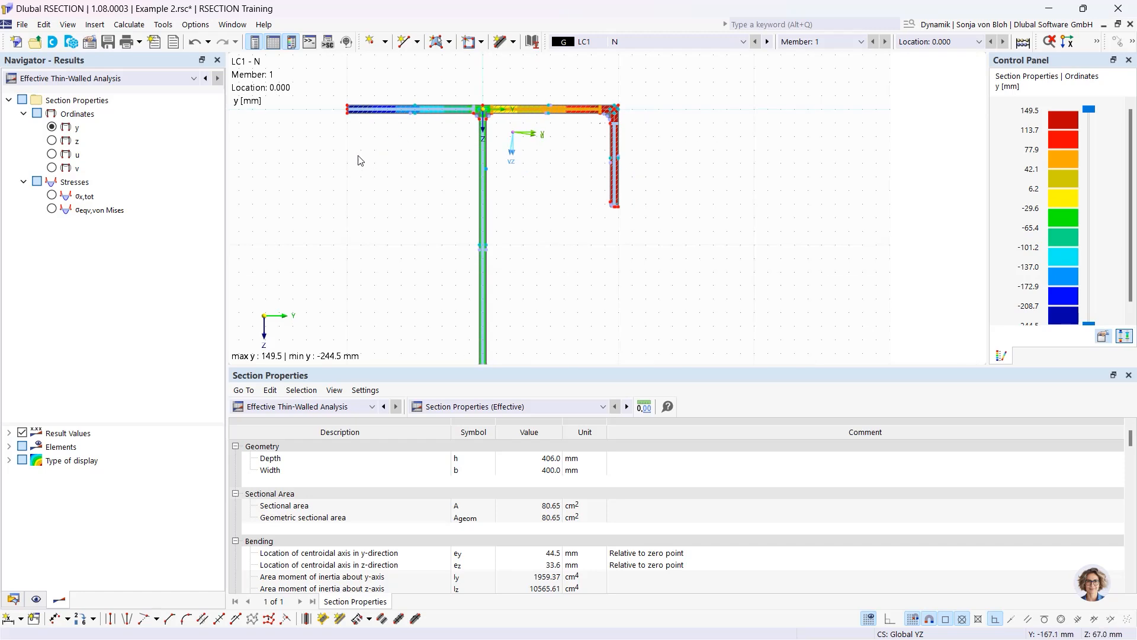
middle_drag(350, 171, 424, 157)
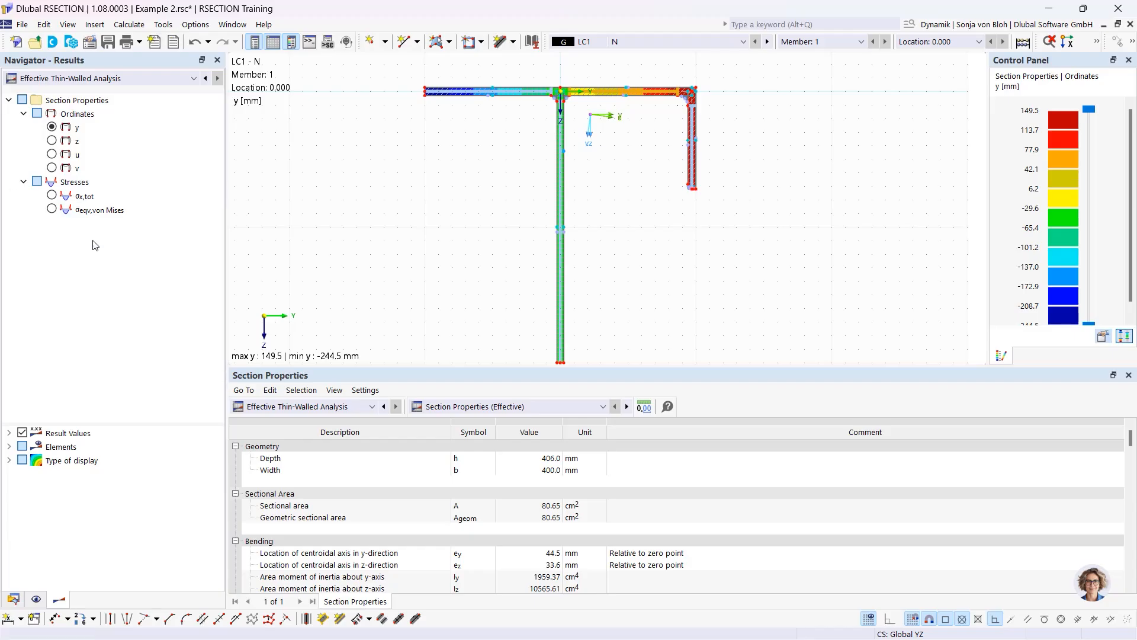
Show σx,tot stresses with the EN 1993-1-1 section classification table
click(53, 196)
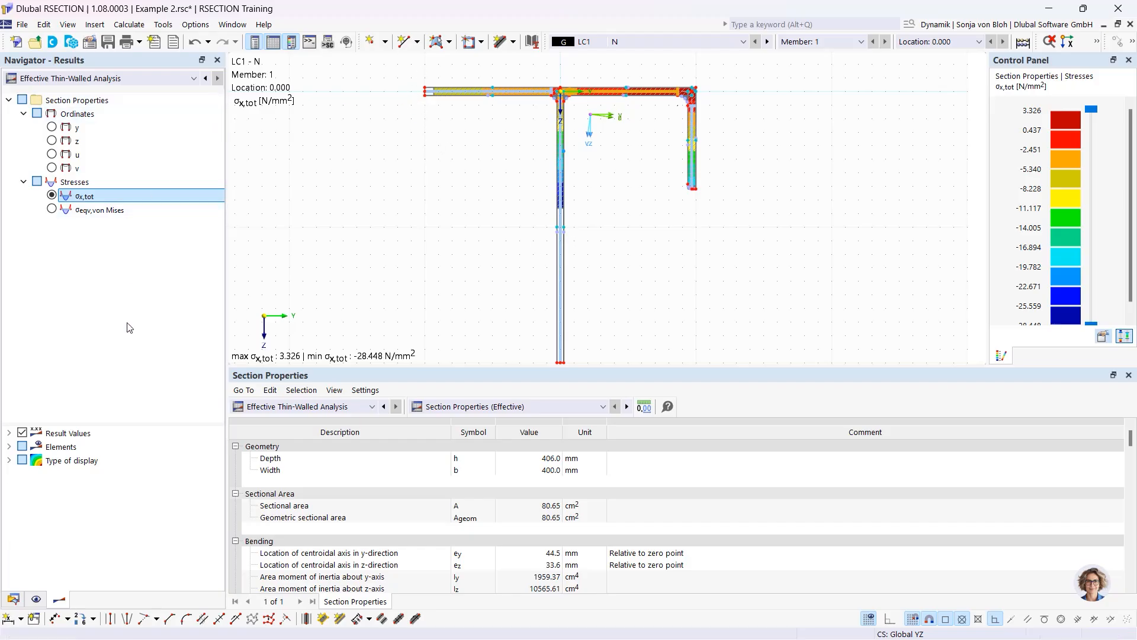
click(547, 408)
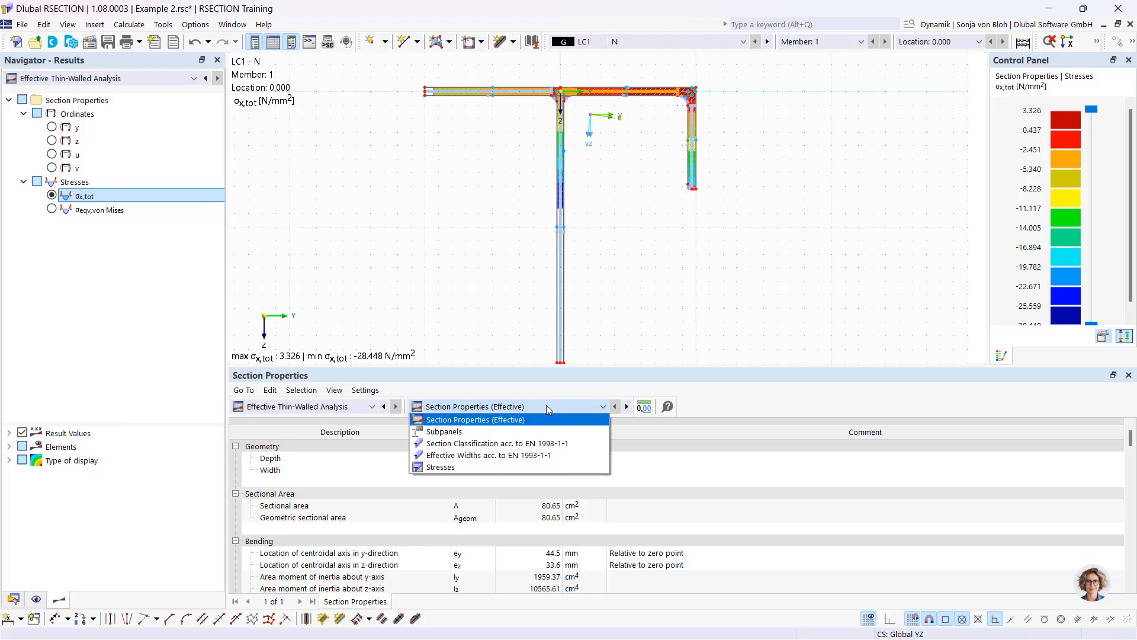
click(516, 447)
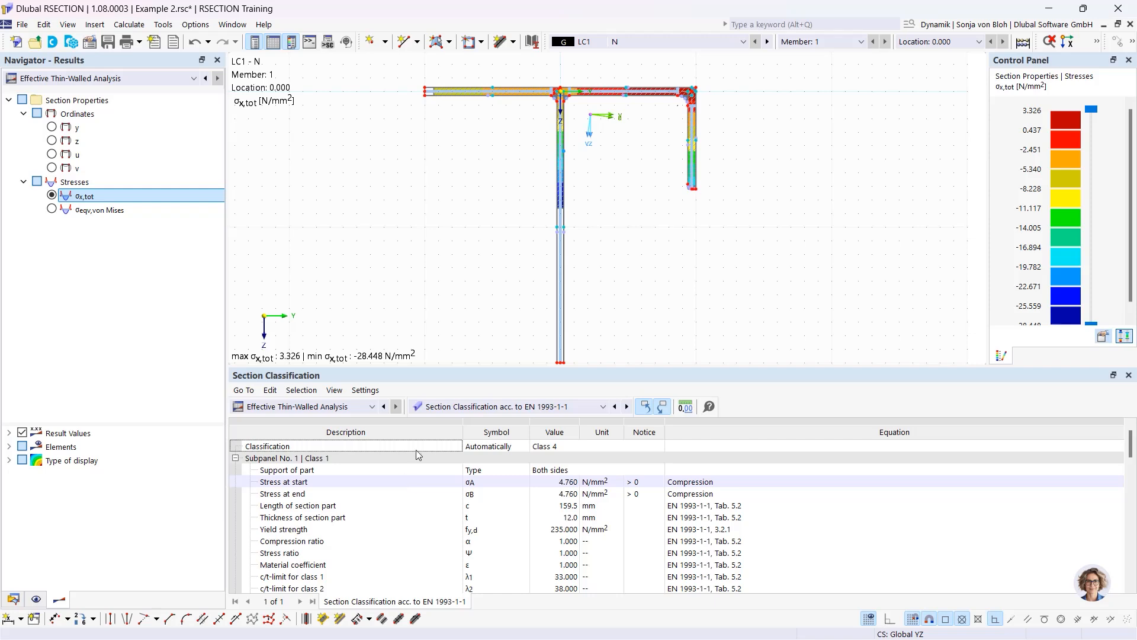
click(666, 38)
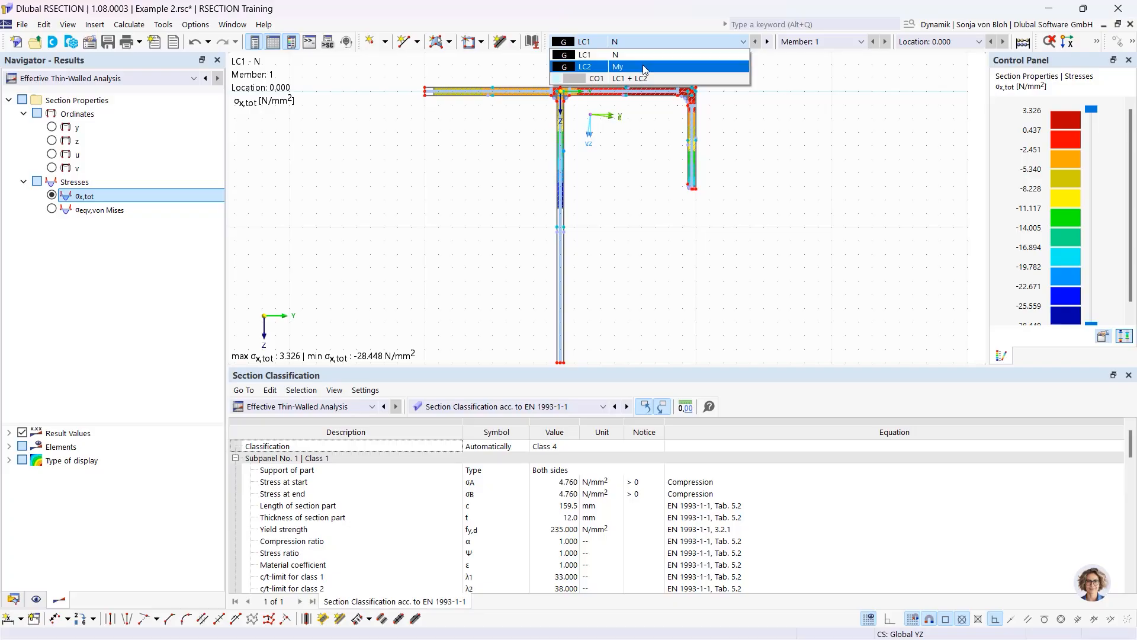
Show LC2 - My stress results with the coloured stress fill turned off
click(646, 68)
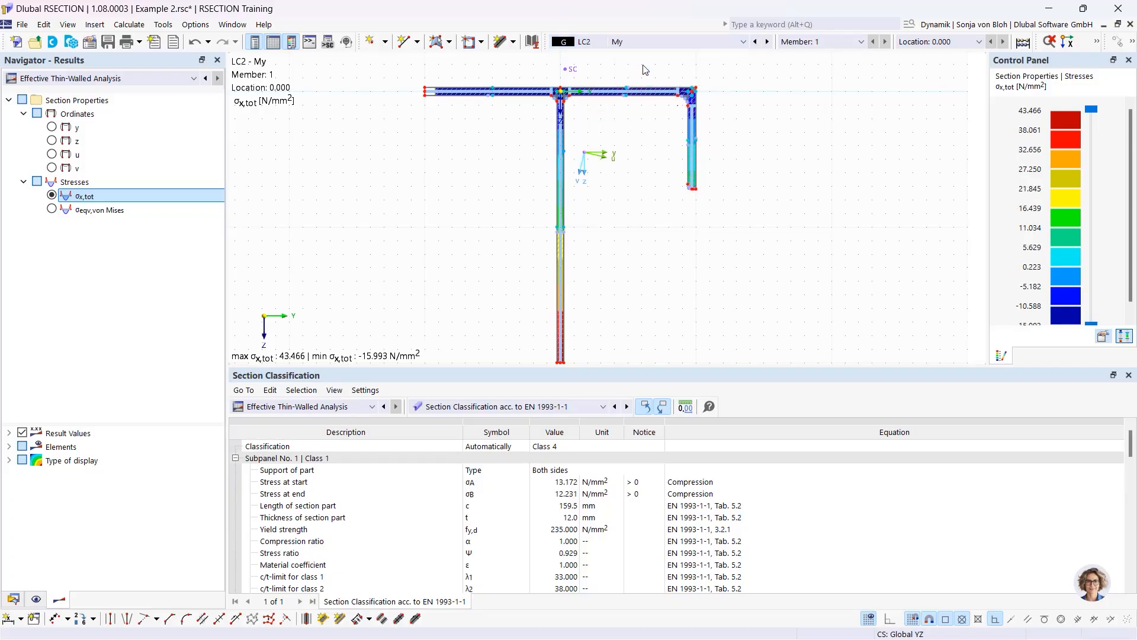
scroll(530, 228, down, 2)
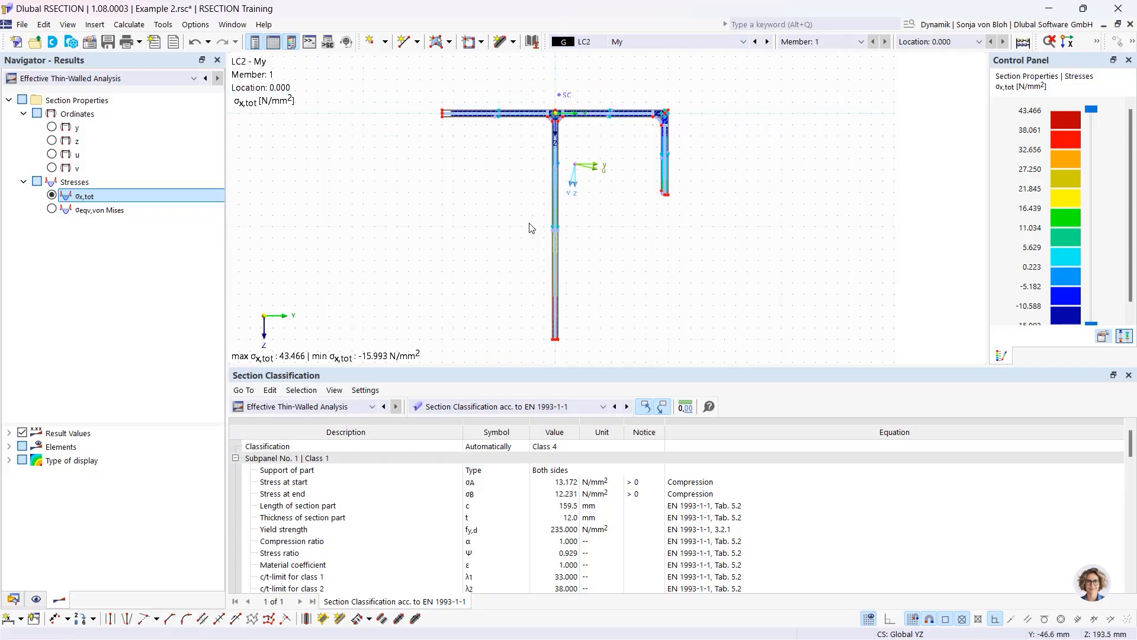
scroll(444, 139, up, 3)
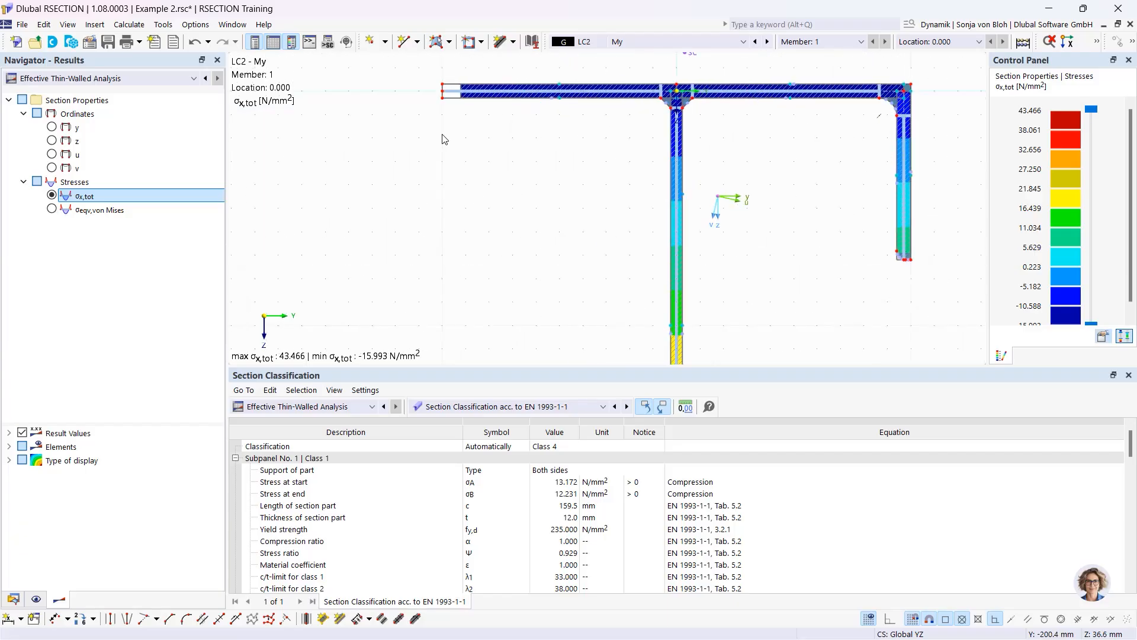
middle_drag(448, 149, 447, 196)
scroll(459, 177, up, 3)
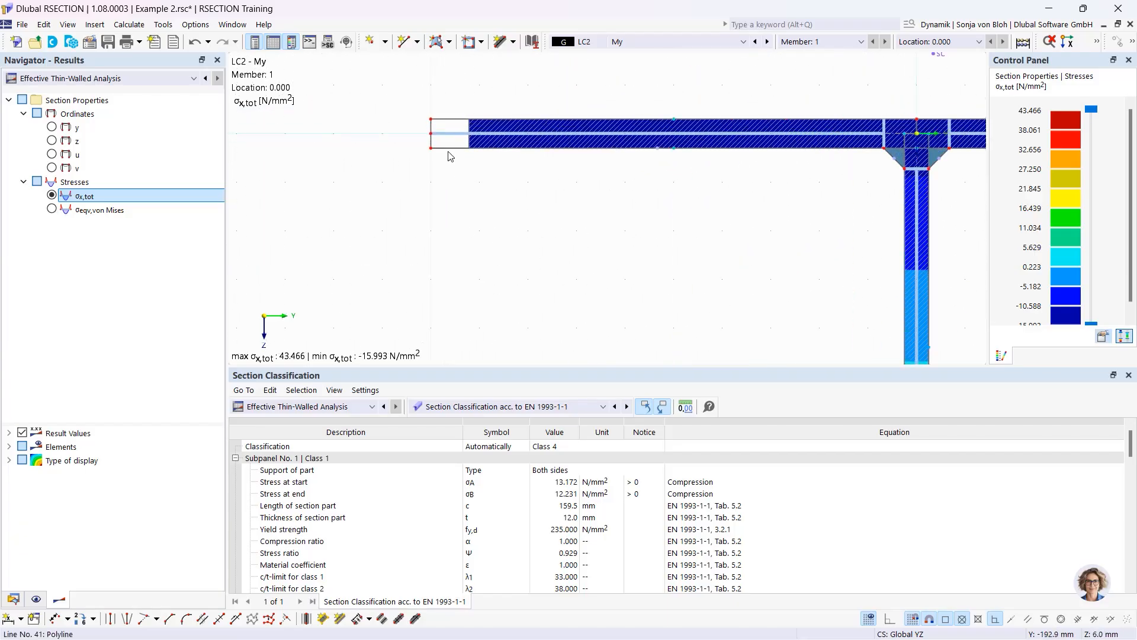
scroll(447, 139, down, 3)
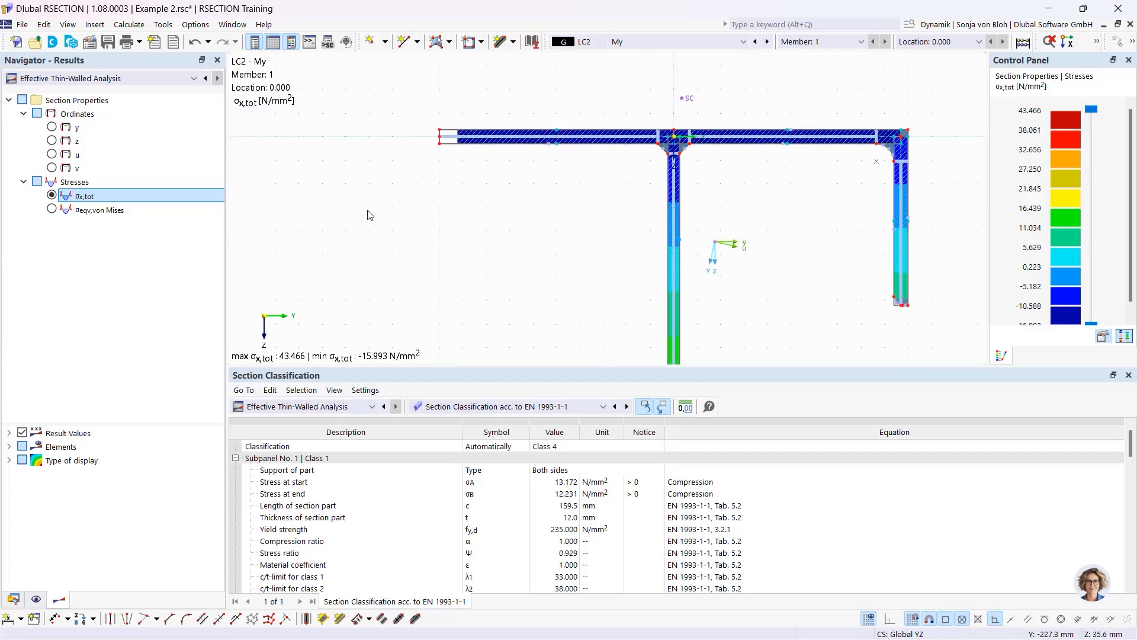
click(9, 461)
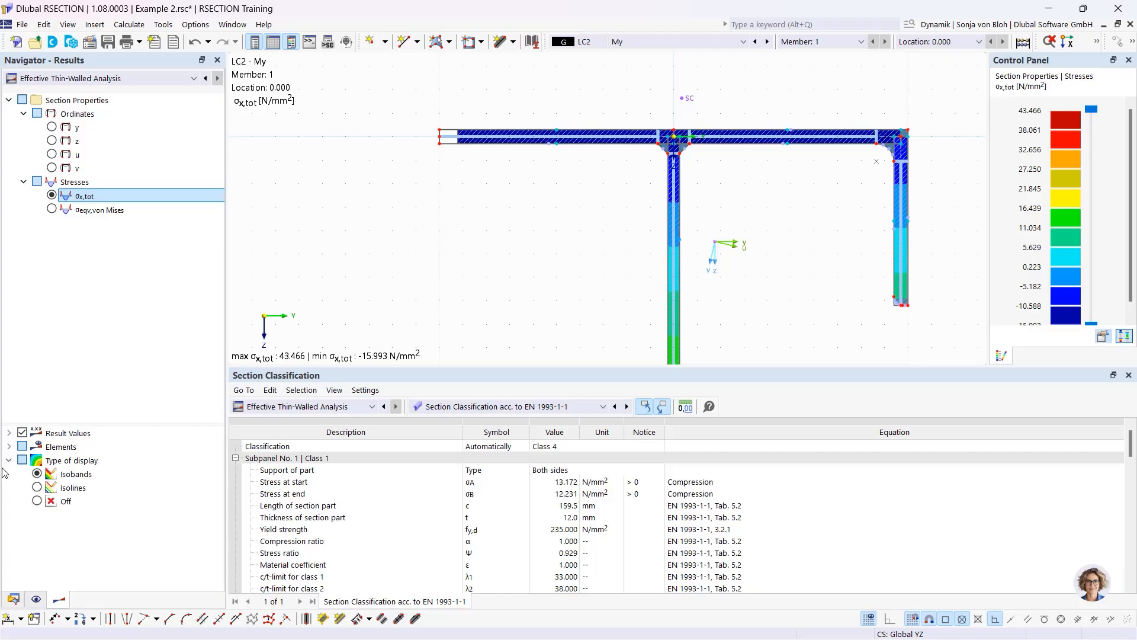
click(38, 502)
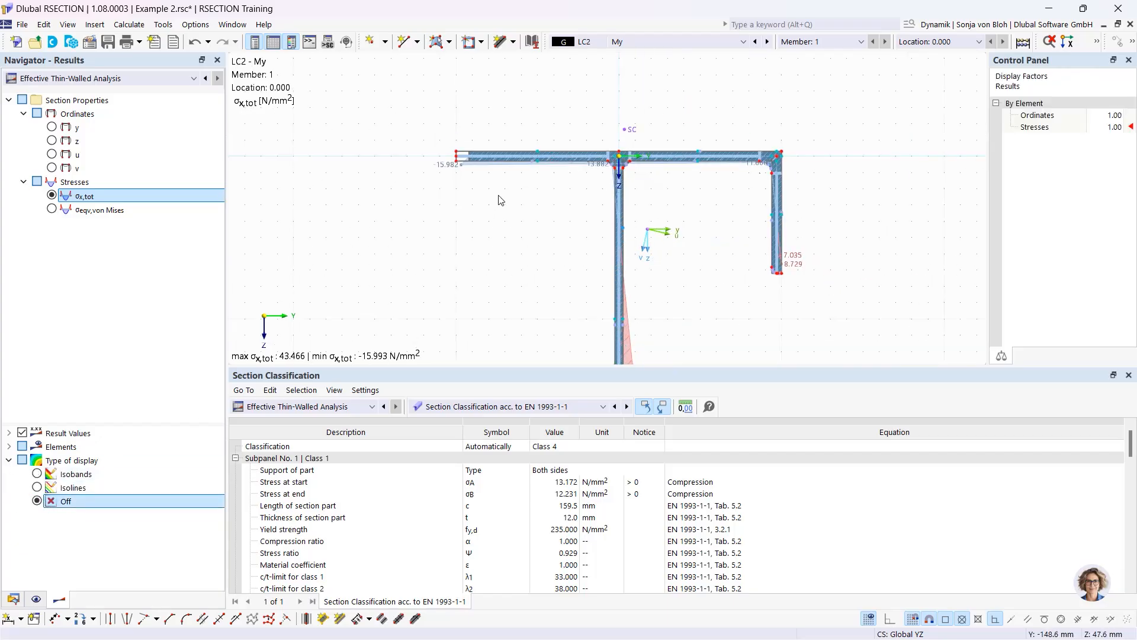
Display results for combination CO1 (LC1 + LC2), then bring up the Printout Reports options
middle_drag(483, 227, 500, 179)
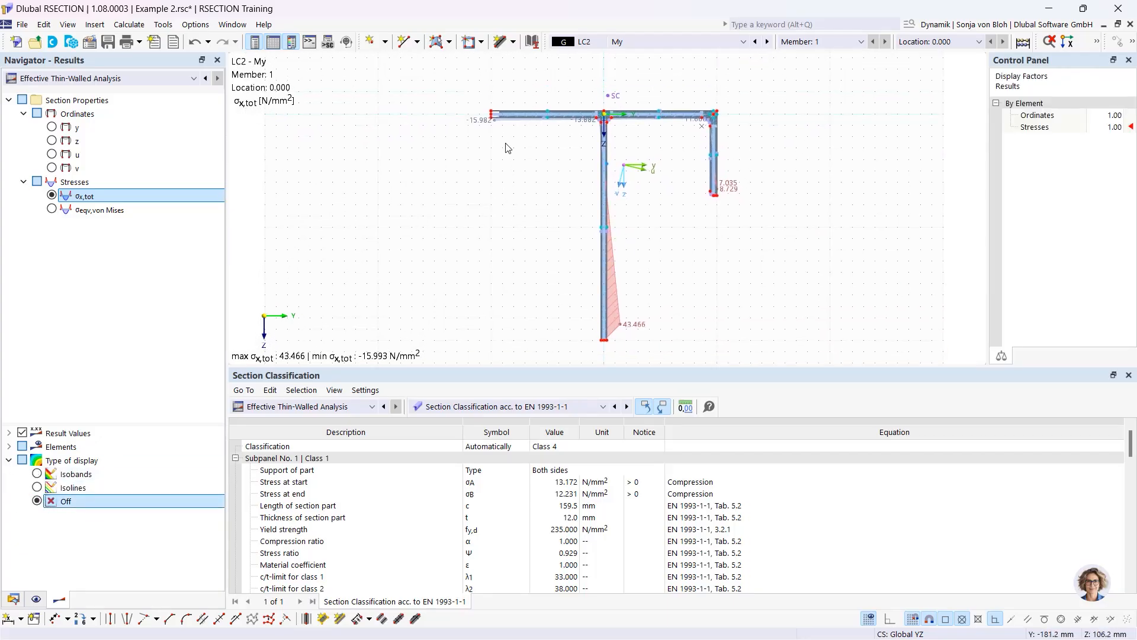
click(637, 36)
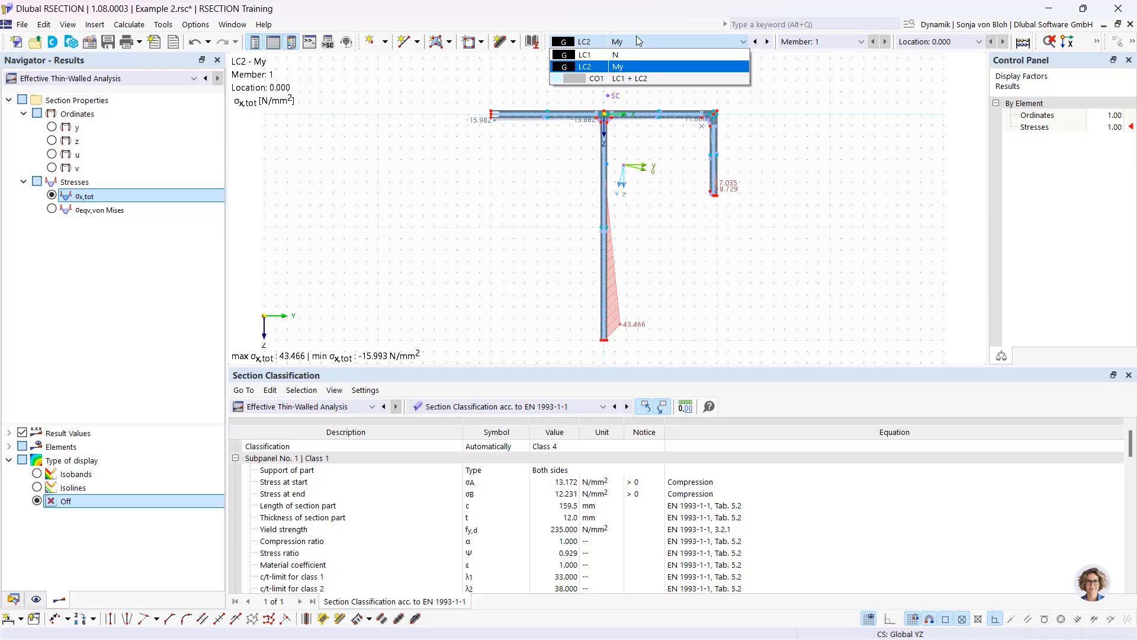
click(610, 79)
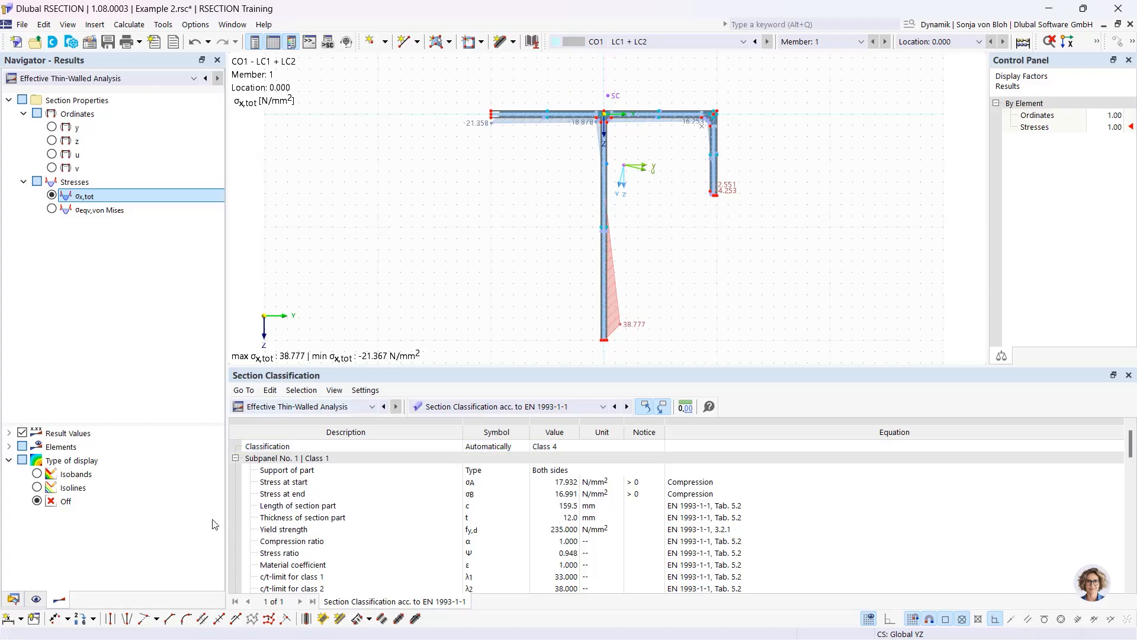
click(13, 598)
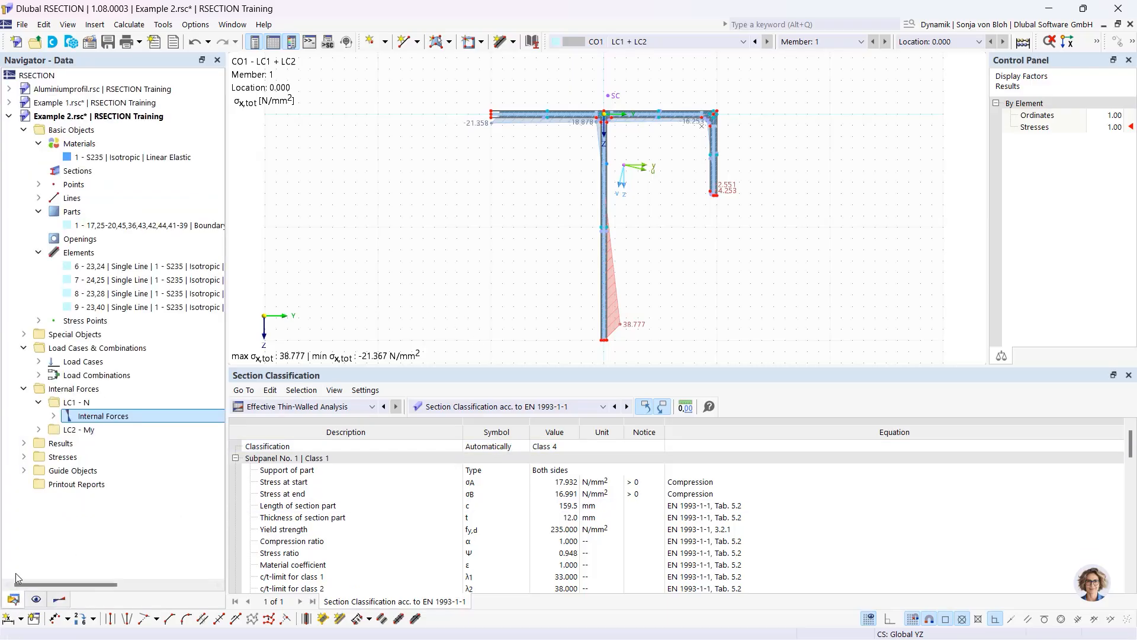
right_click(81, 485)
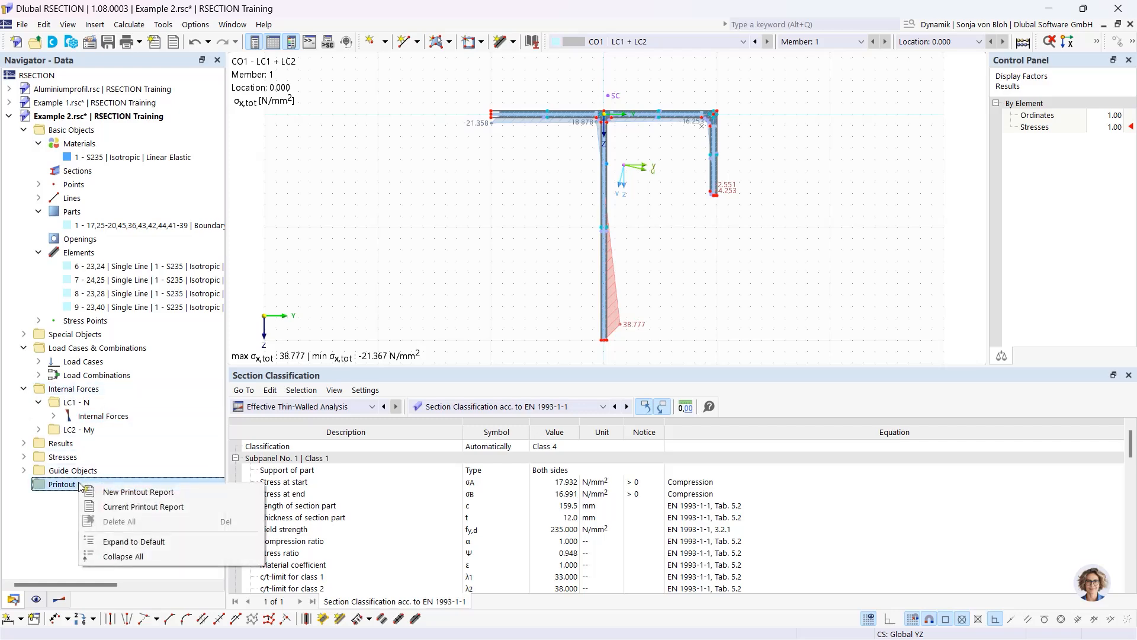
Create a new printout report without the Effective Section stresses by loading, material and stress points
click(115, 497)
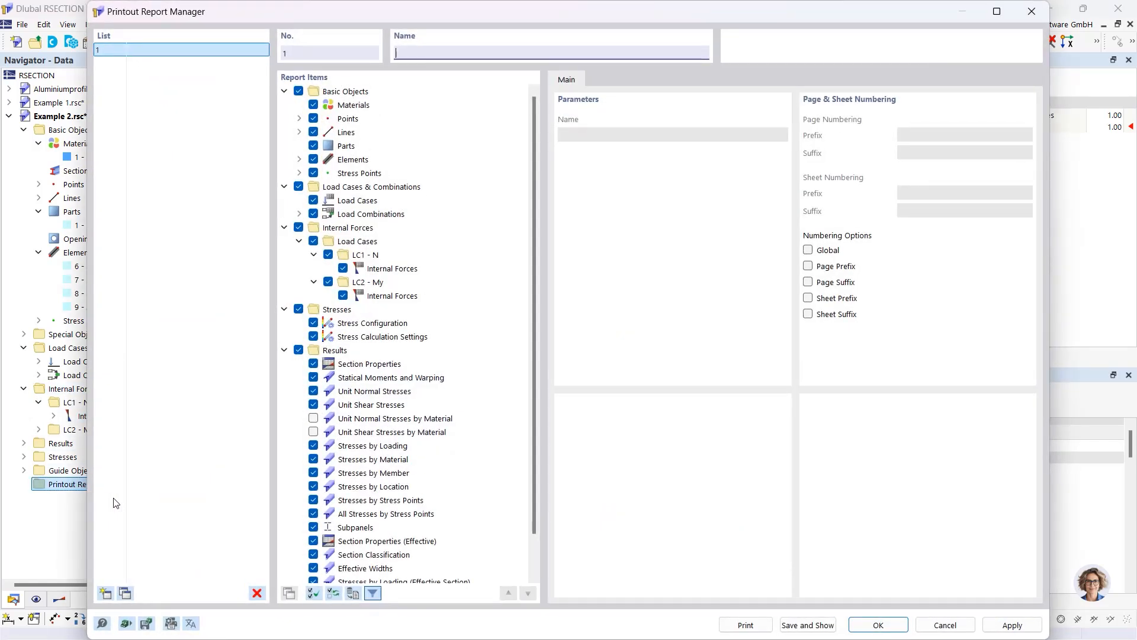
scroll(536, 353, down, 1)
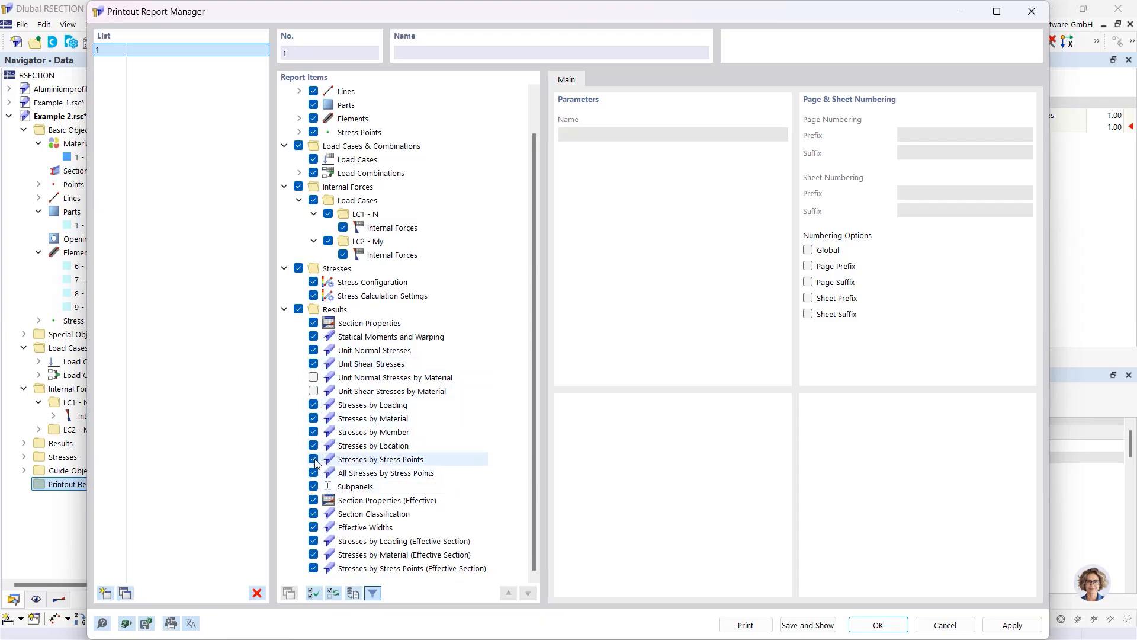
scroll(330, 499, up, 1)
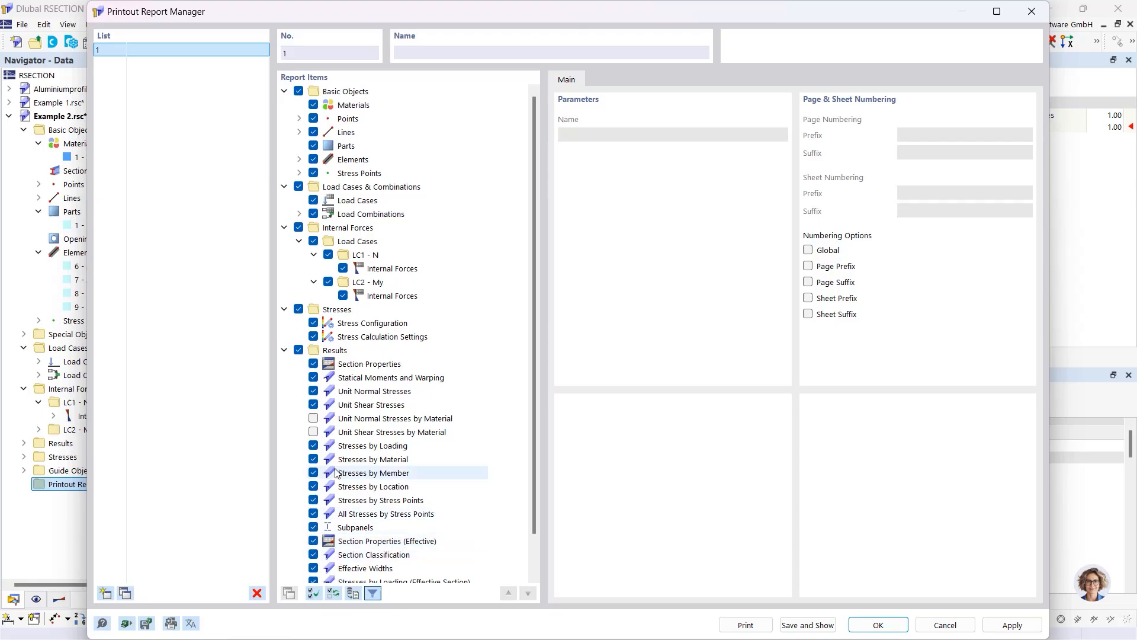
scroll(320, 474, down, 1)
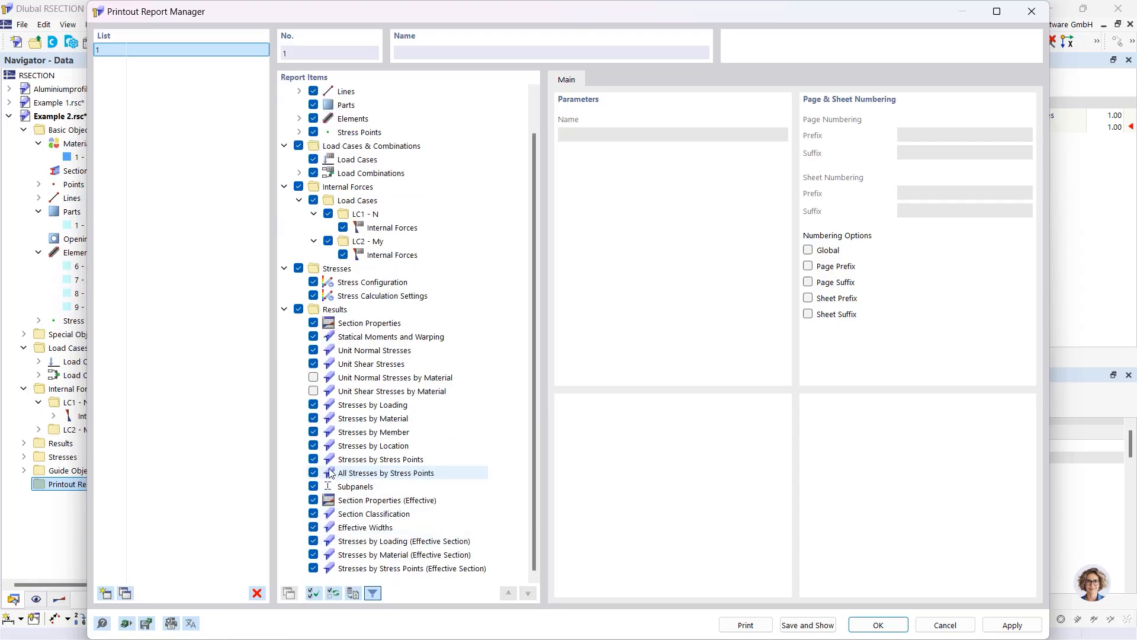
click(313, 541)
click(313, 555)
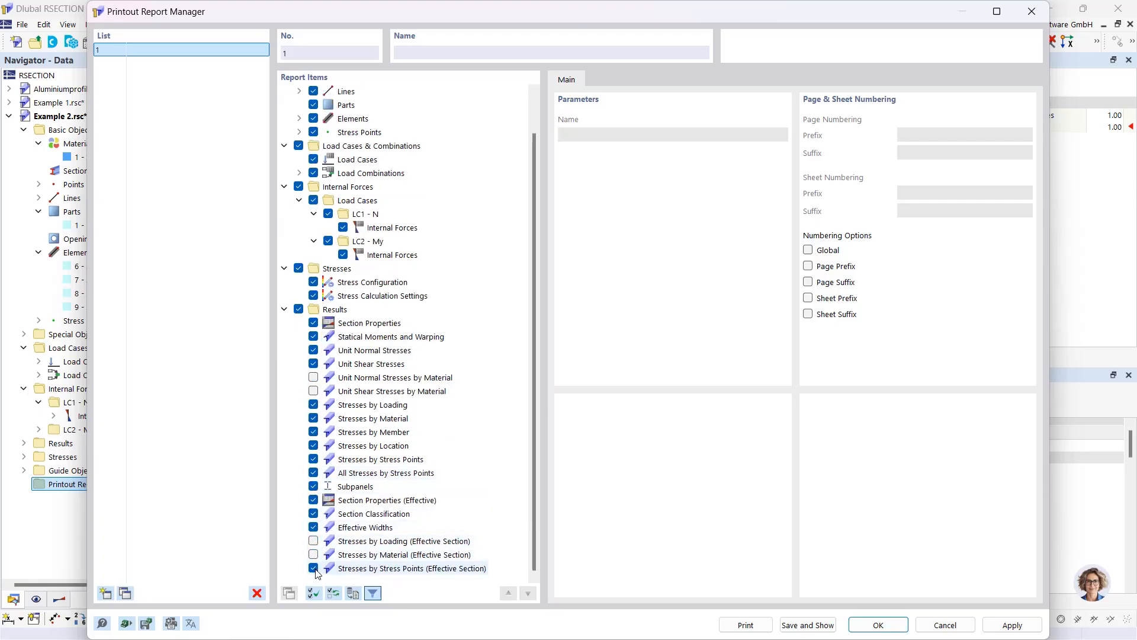
click(314, 568)
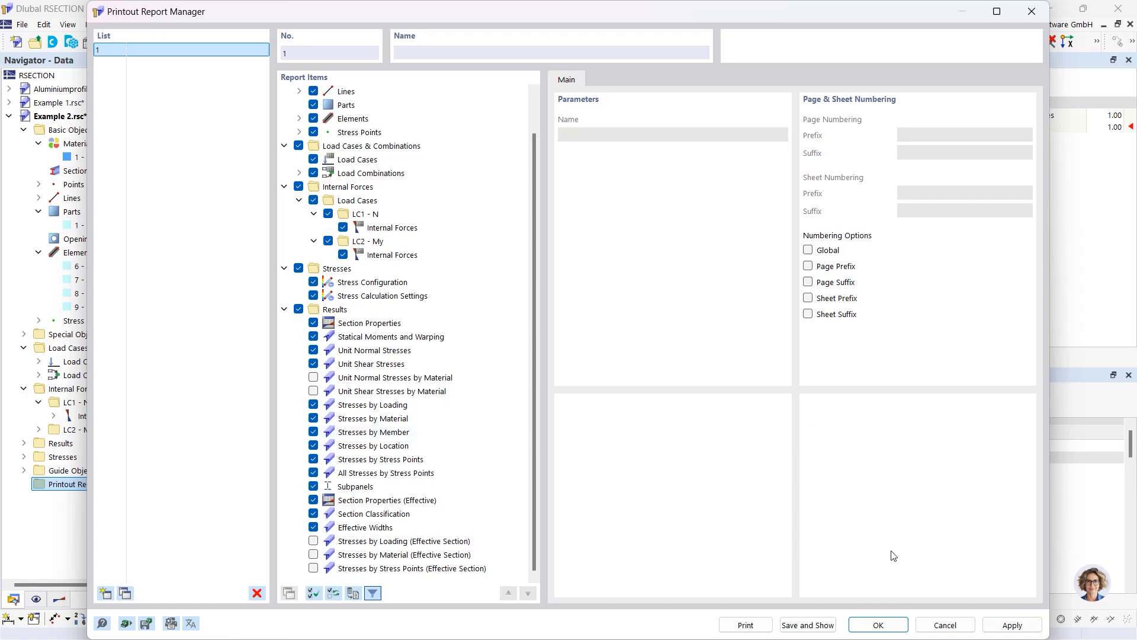
Generate the 39-page report, review chapter 5.5 Stresses by Loading, then minimize it
click(826, 625)
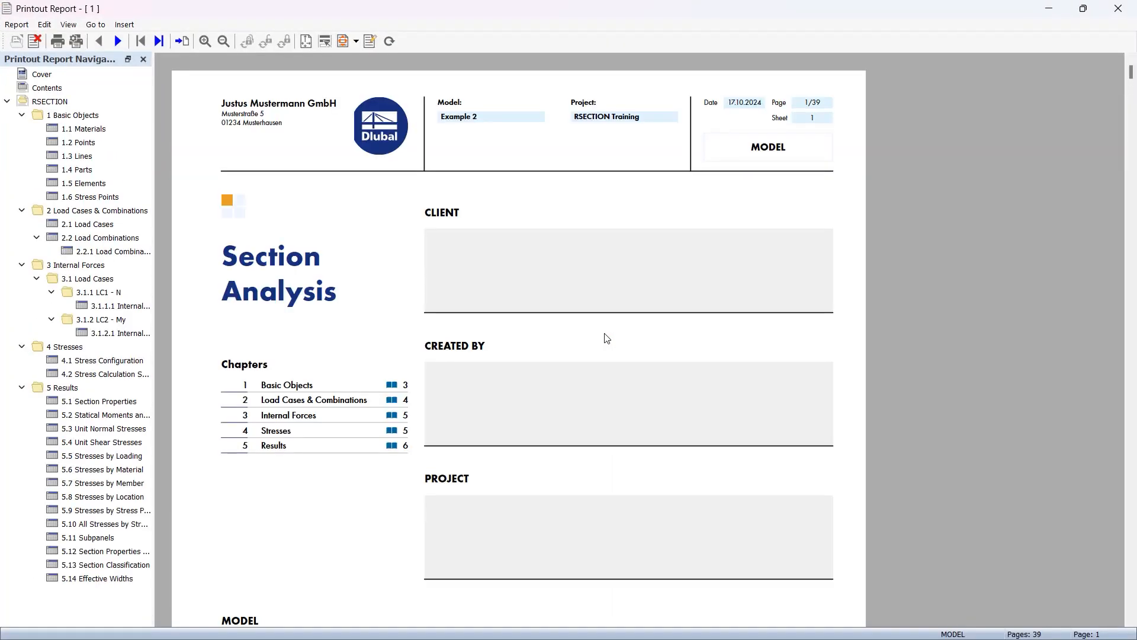
scroll(603, 279, down, 12)
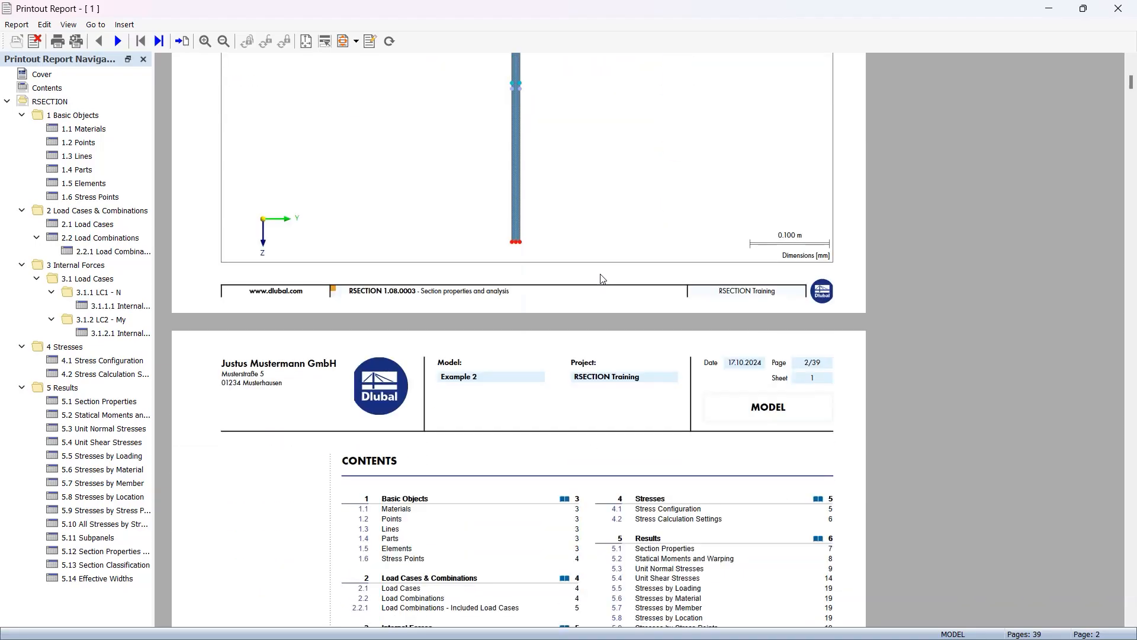
scroll(602, 279, down, 6)
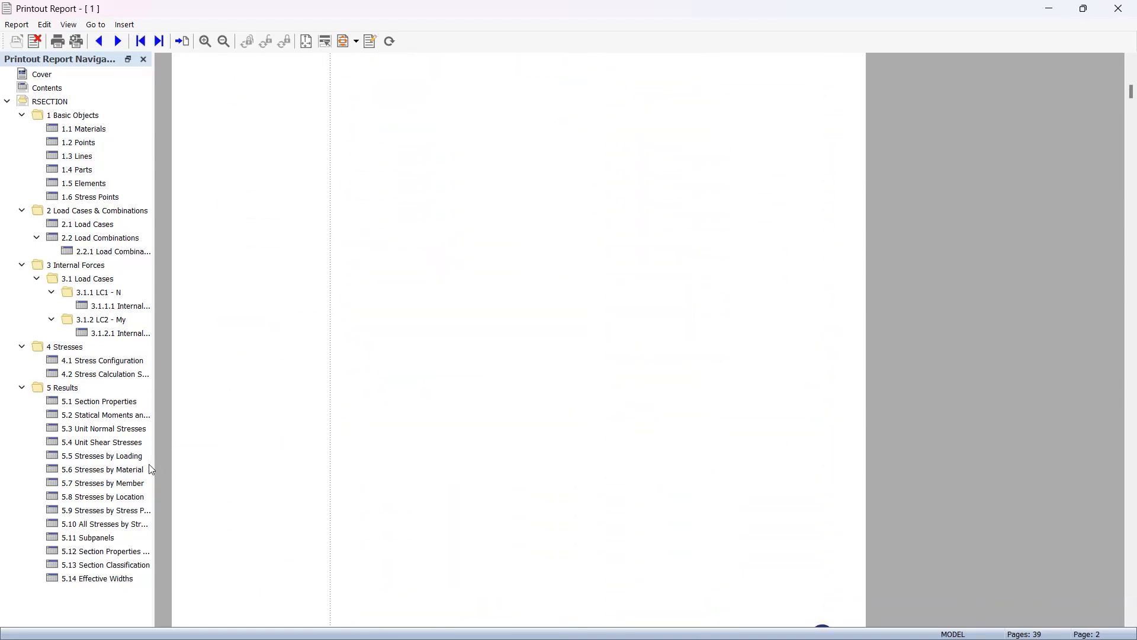
click(118, 456)
scroll(493, 421, down, 10)
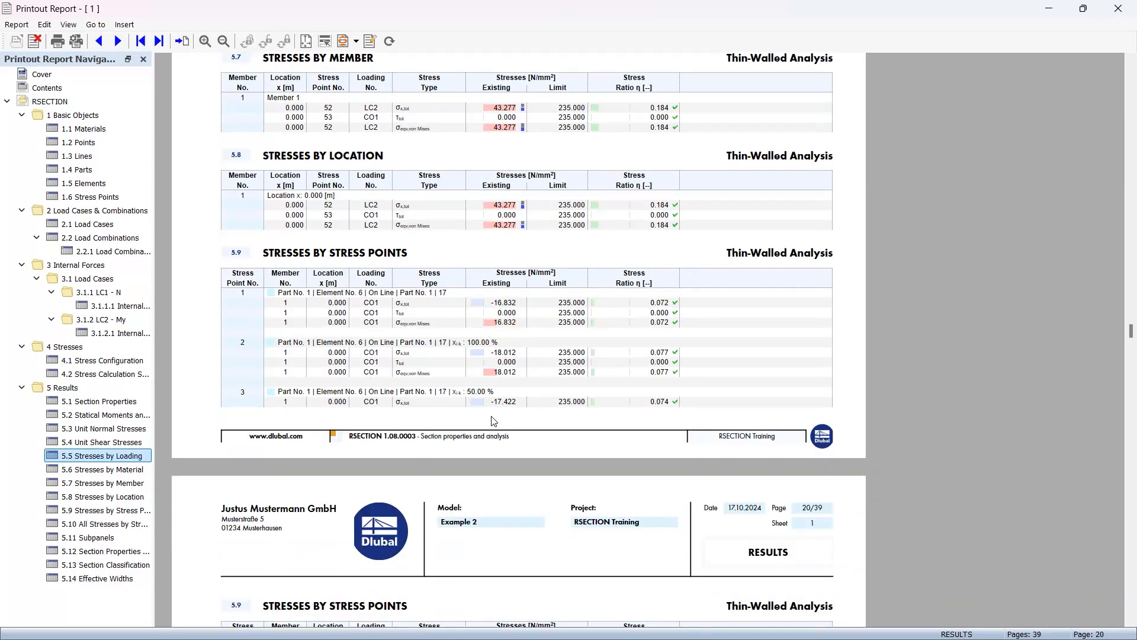
scroll(494, 420, down, 10)
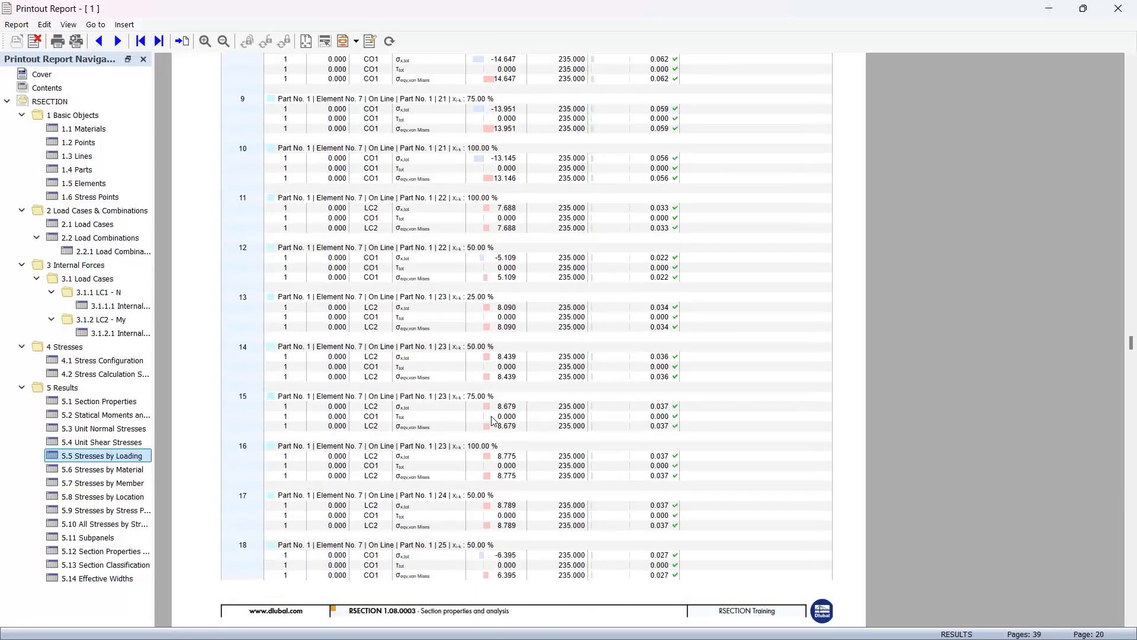
scroll(493, 421, down, 8)
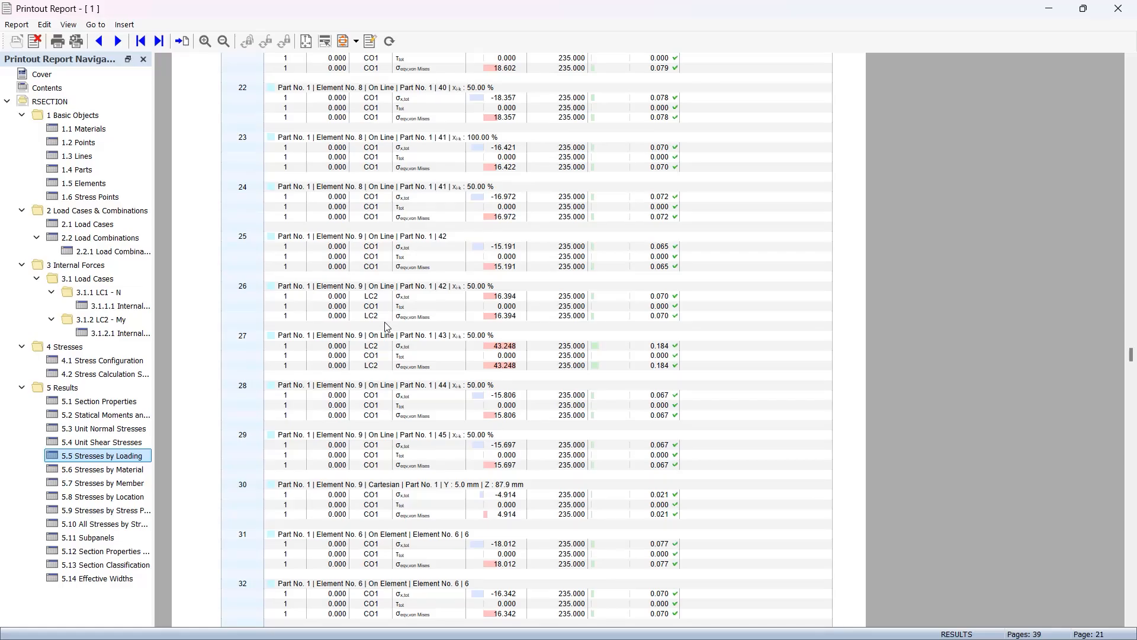
click(1049, 9)
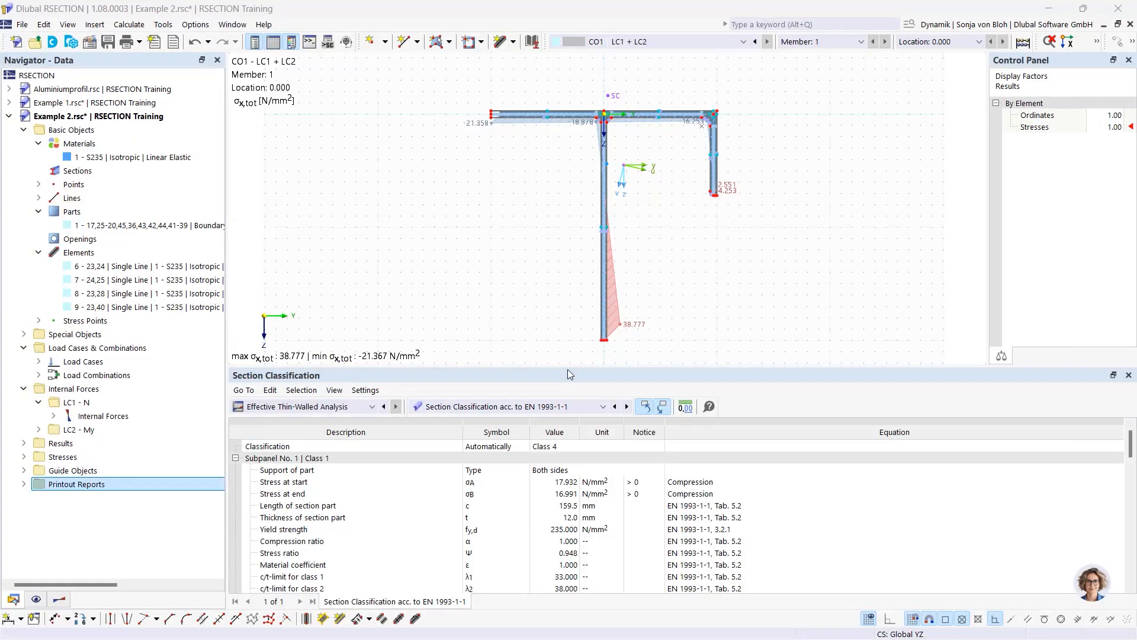
Add the CO1 σx,tot stress graphic to printout report 1 as chapter 5.15, set to Window filling
drag(568, 371, 569, 491)
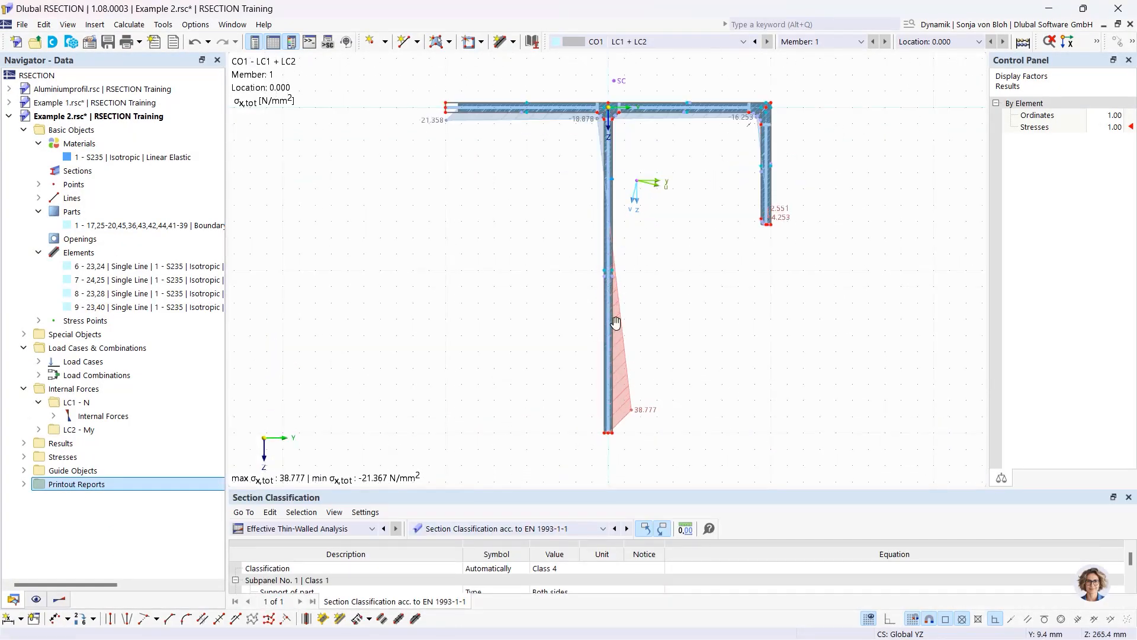
mouse_move(616, 322)
middle_down()
mouse_move(535, 327)
mouse_move(563, 328)
middle_up()
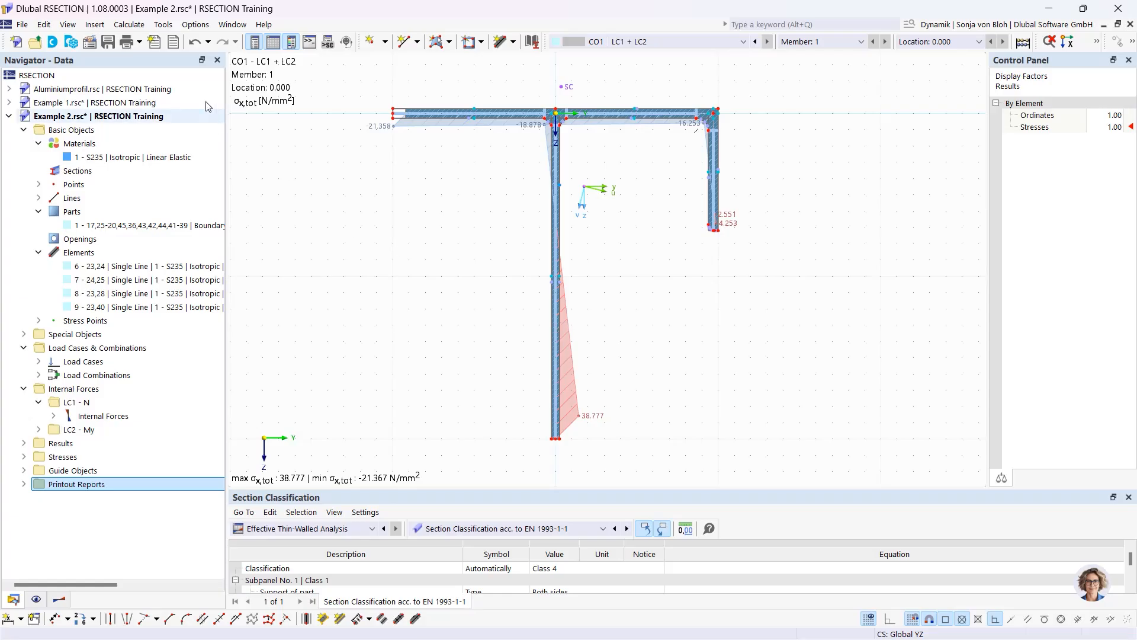
click(139, 42)
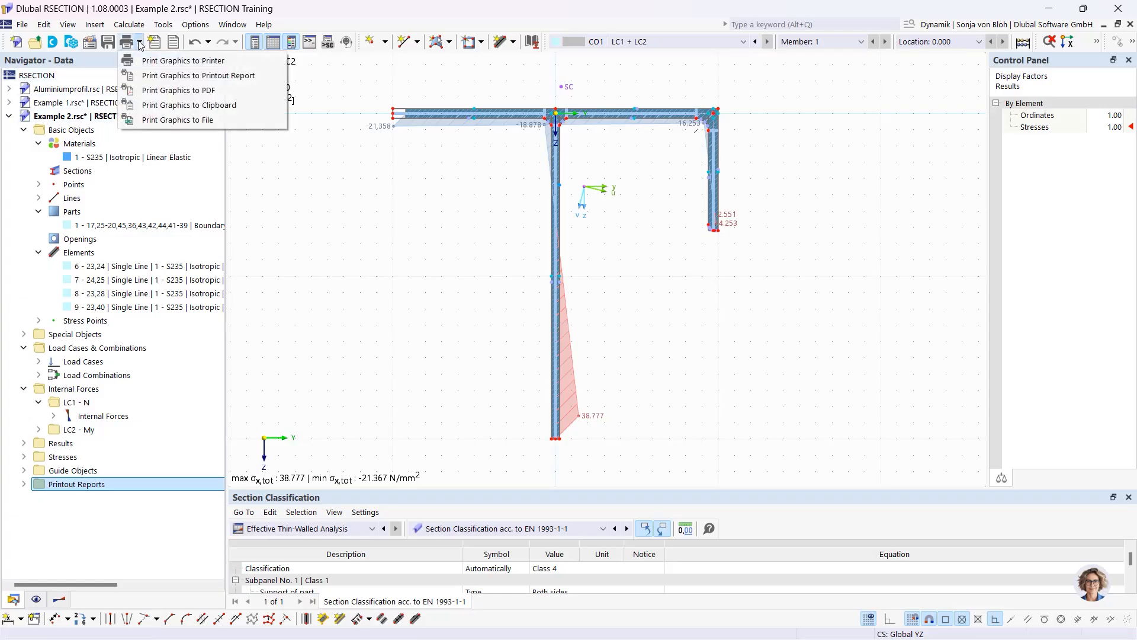
click(176, 77)
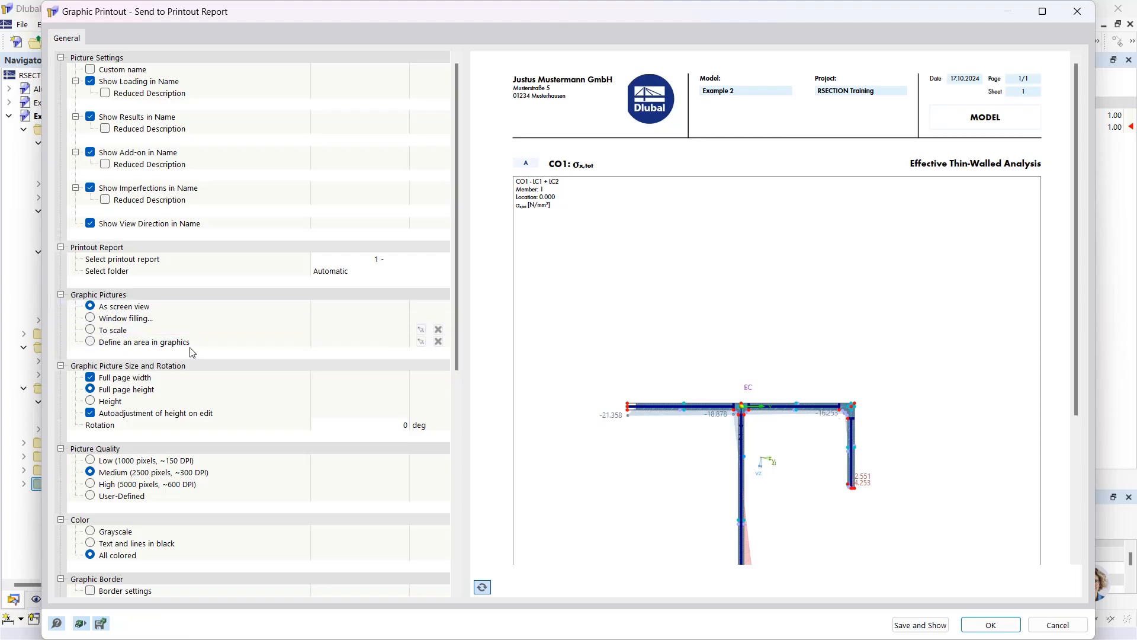
click(91, 321)
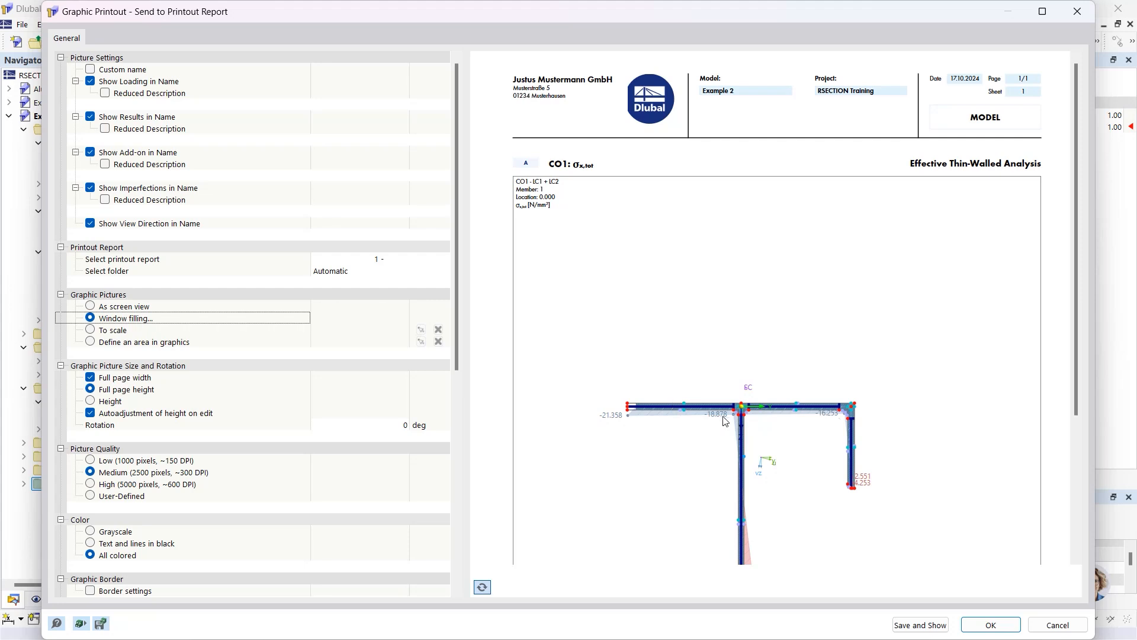
scroll(752, 376, down, 1)
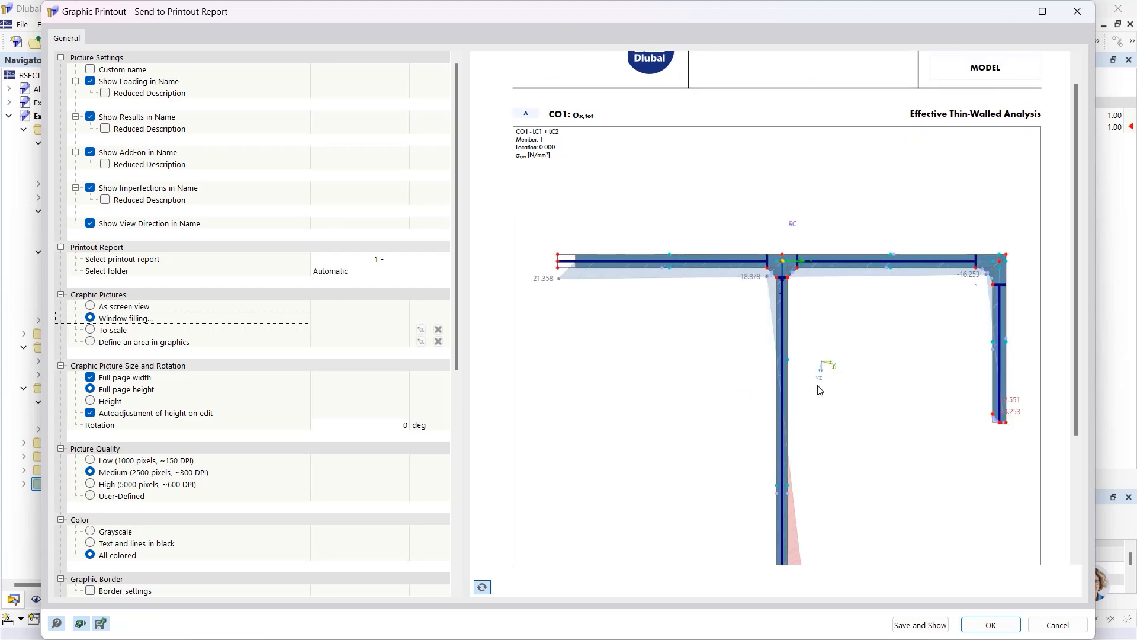
scroll(821, 389, down, 2)
scroll(838, 367, up, 1)
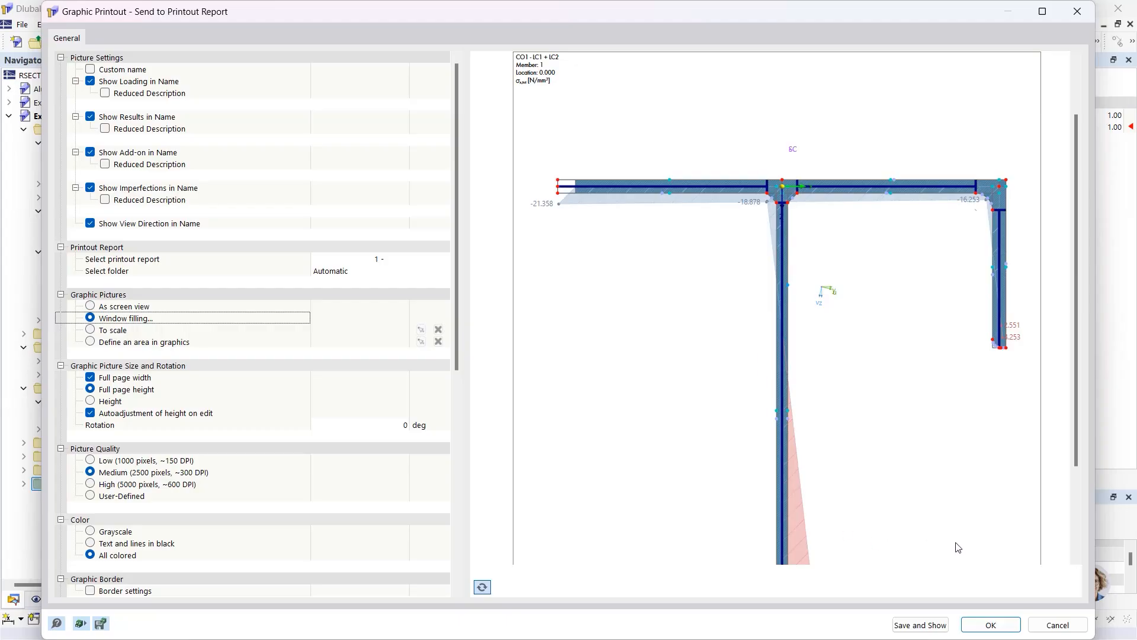
click(920, 625)
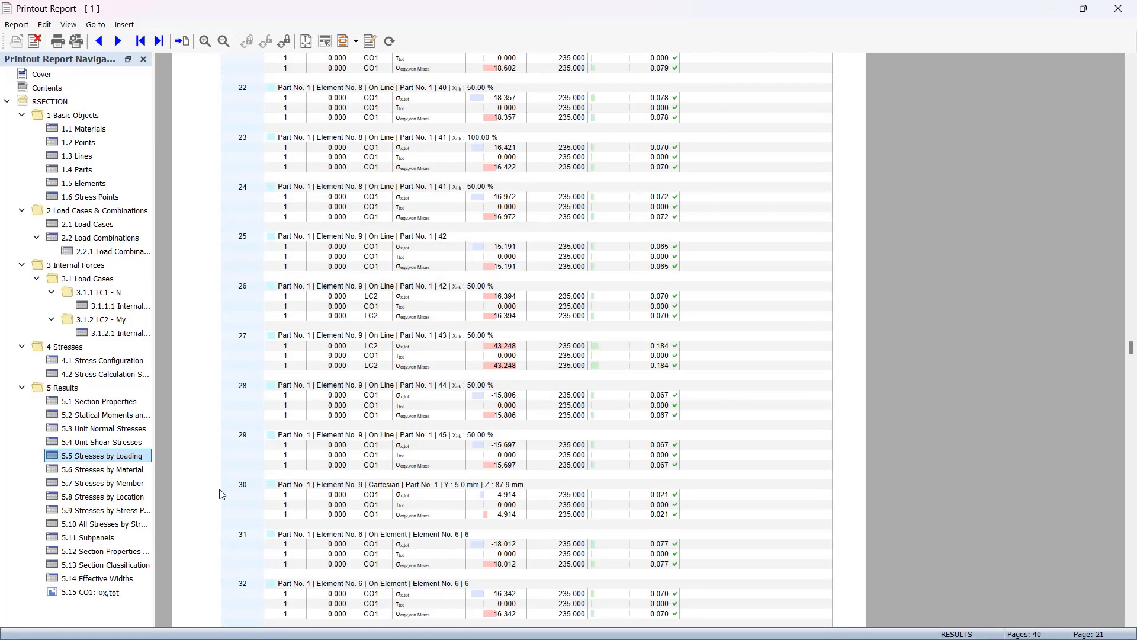
Review chapter 5.15 CO1: σx,tot in the report, then close the Printout Report window
click(97, 592)
scroll(518, 374, down, 4)
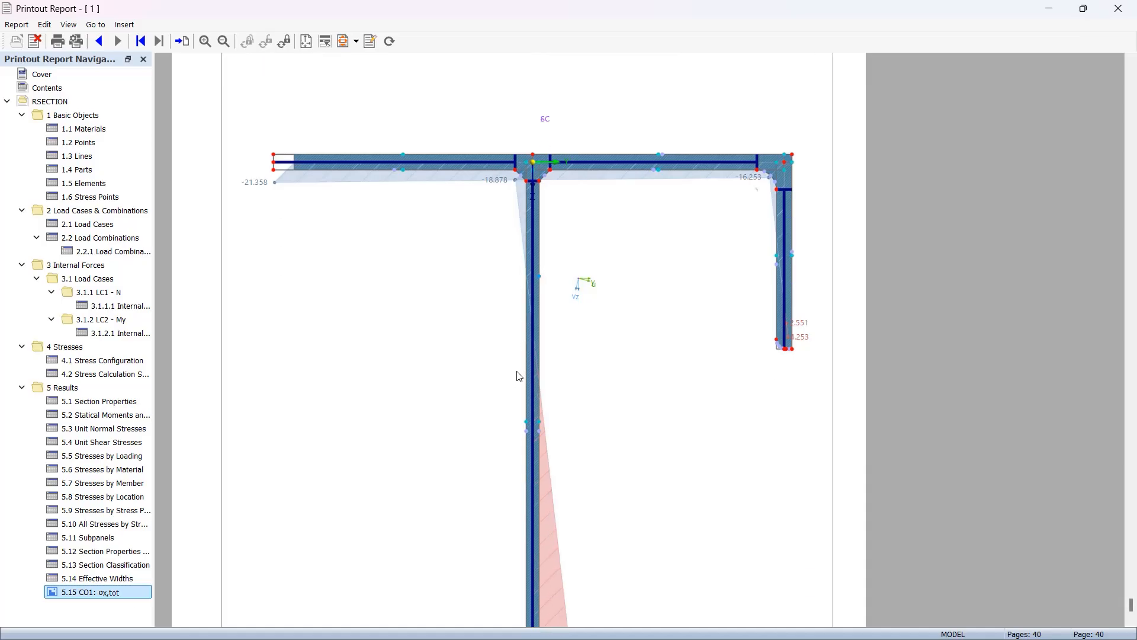
scroll(518, 375, down, 2)
scroll(518, 375, up, 7)
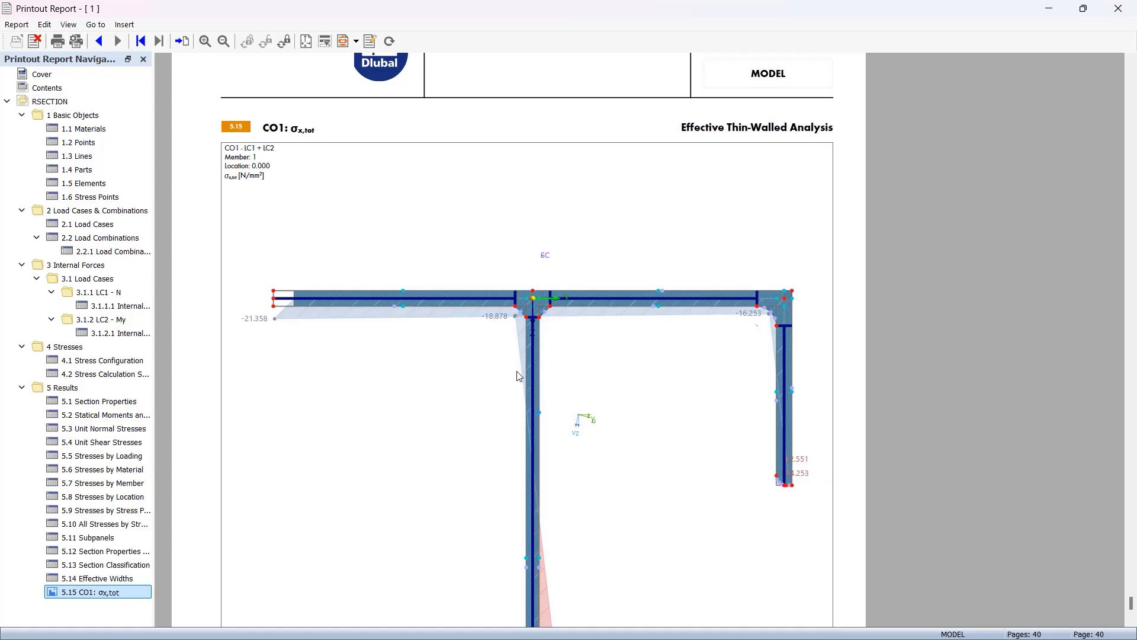
scroll(517, 376, down, 1)
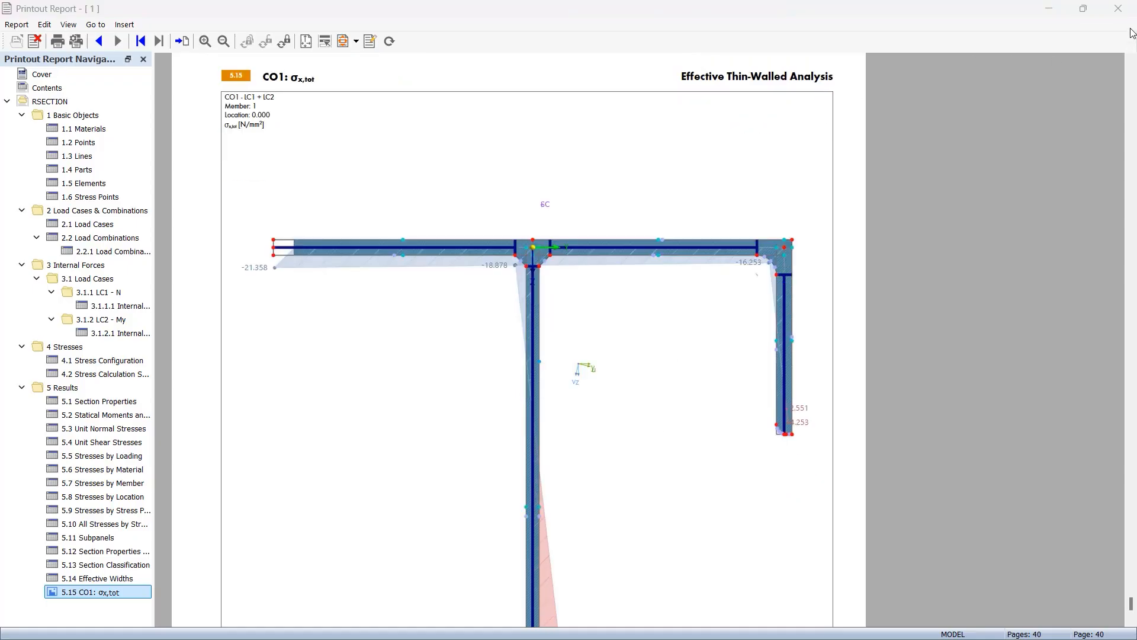
click(1119, 9)
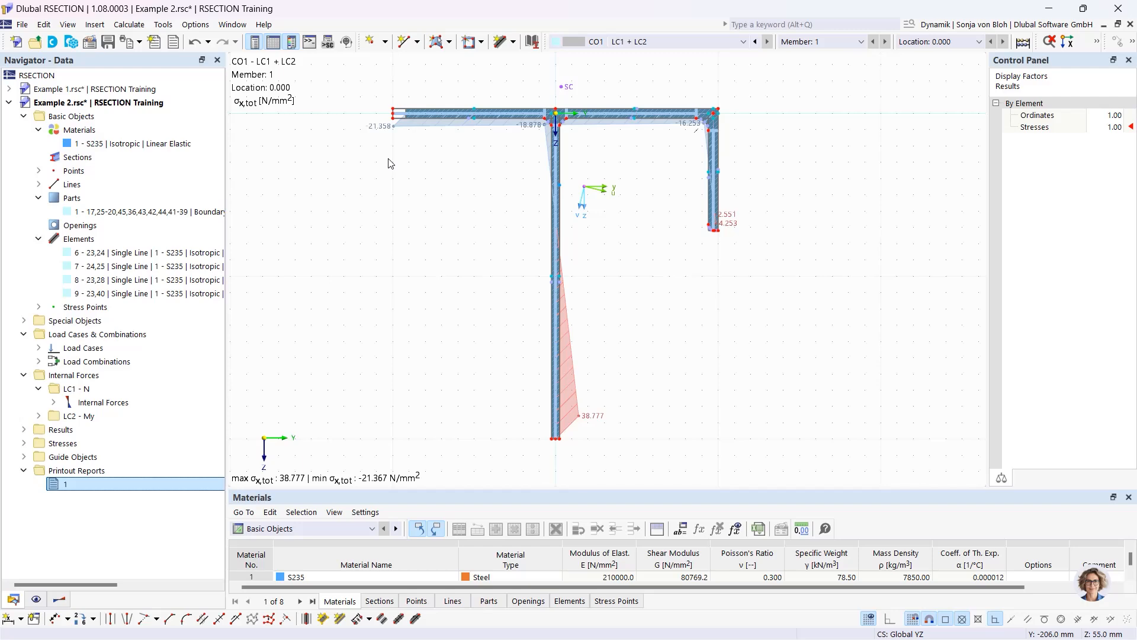
Import Aluprofil.dxf as a separate new model instead of into the active one
click(22, 25)
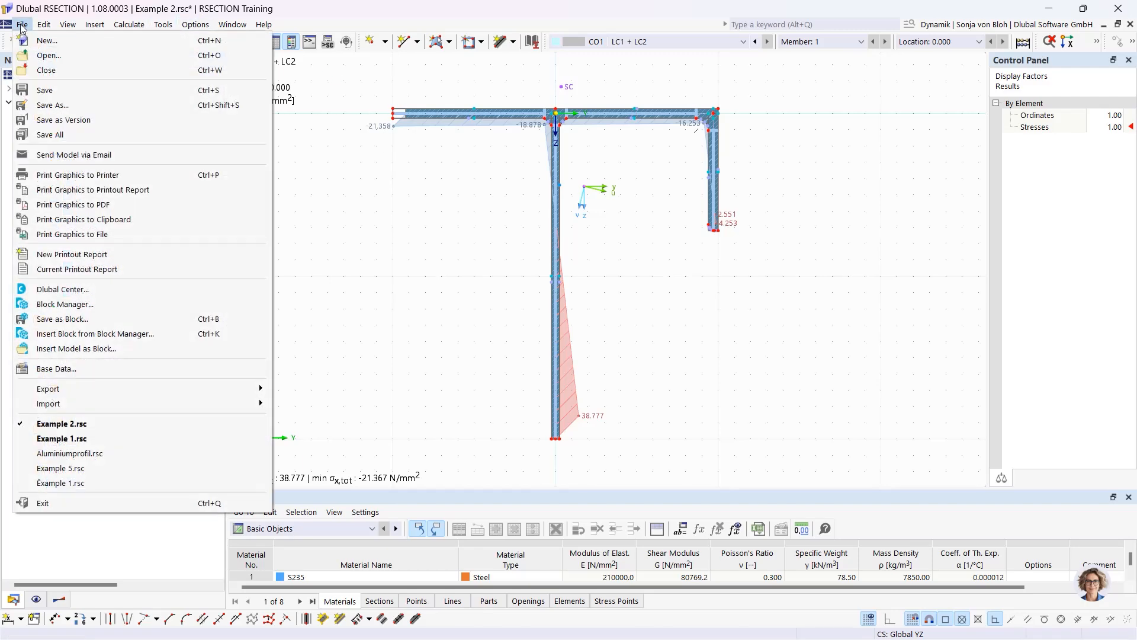
mouse_move(108, 406)
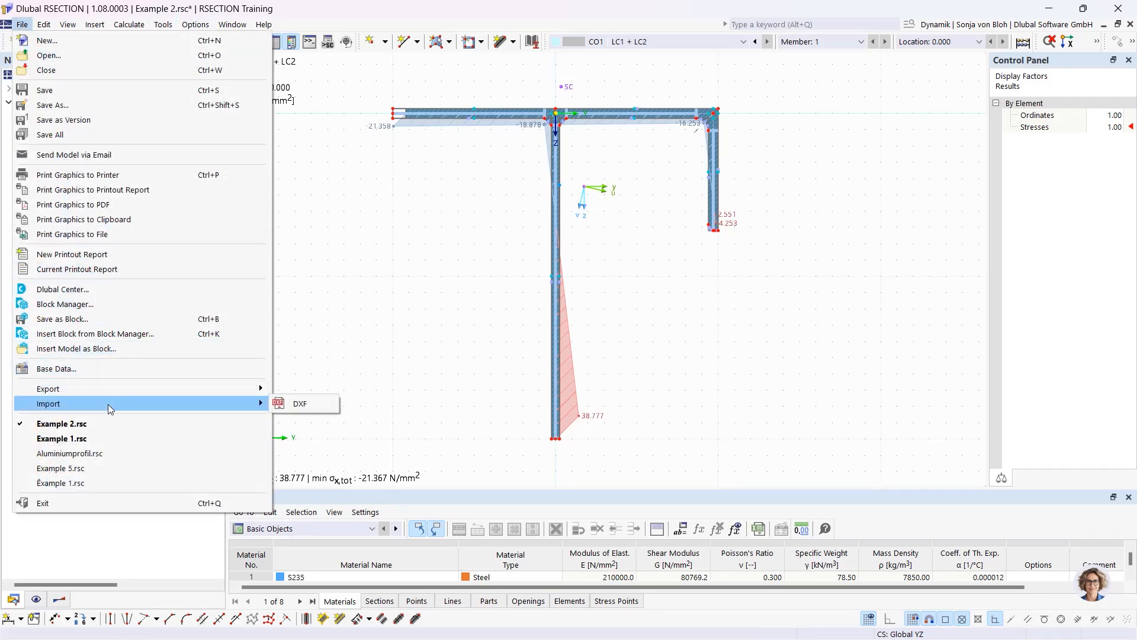
click(305, 403)
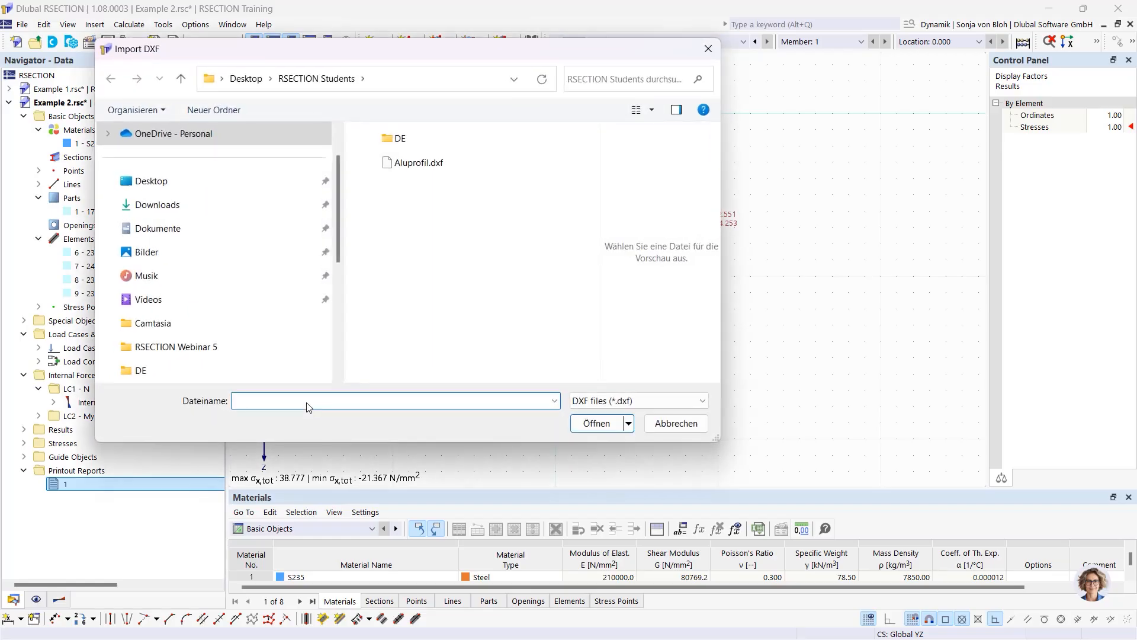
click(433, 165)
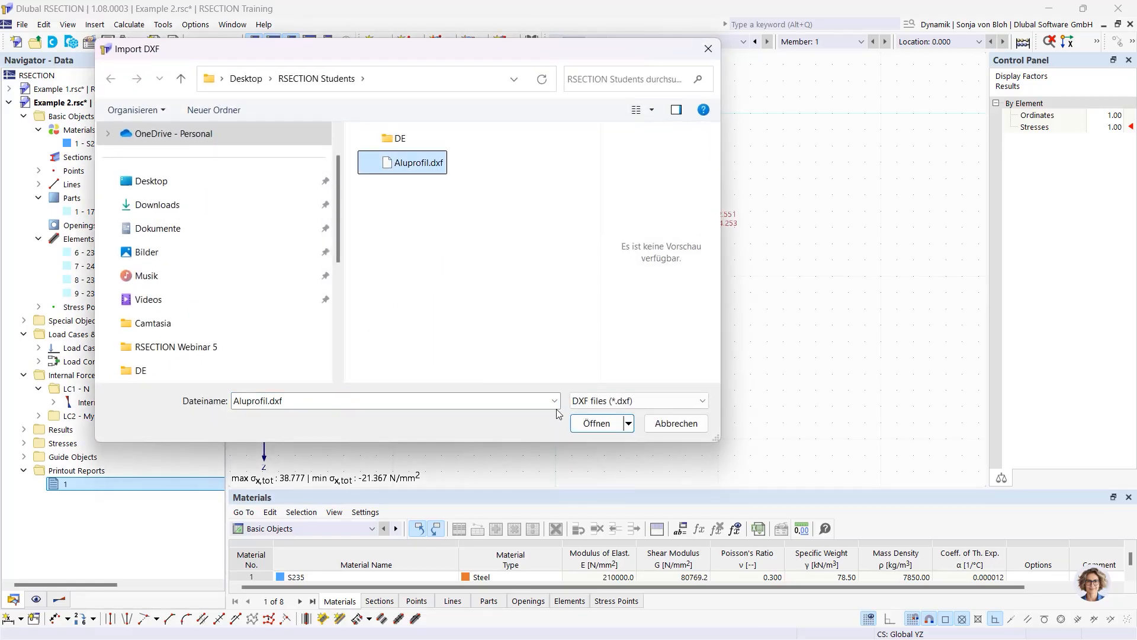
click(592, 425)
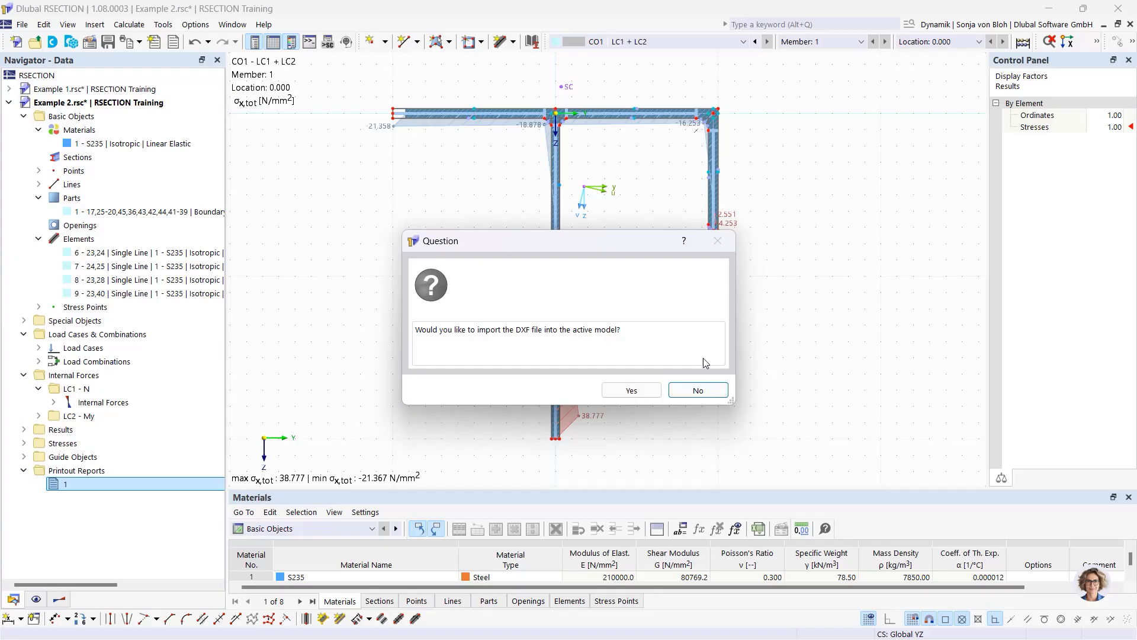
click(712, 394)
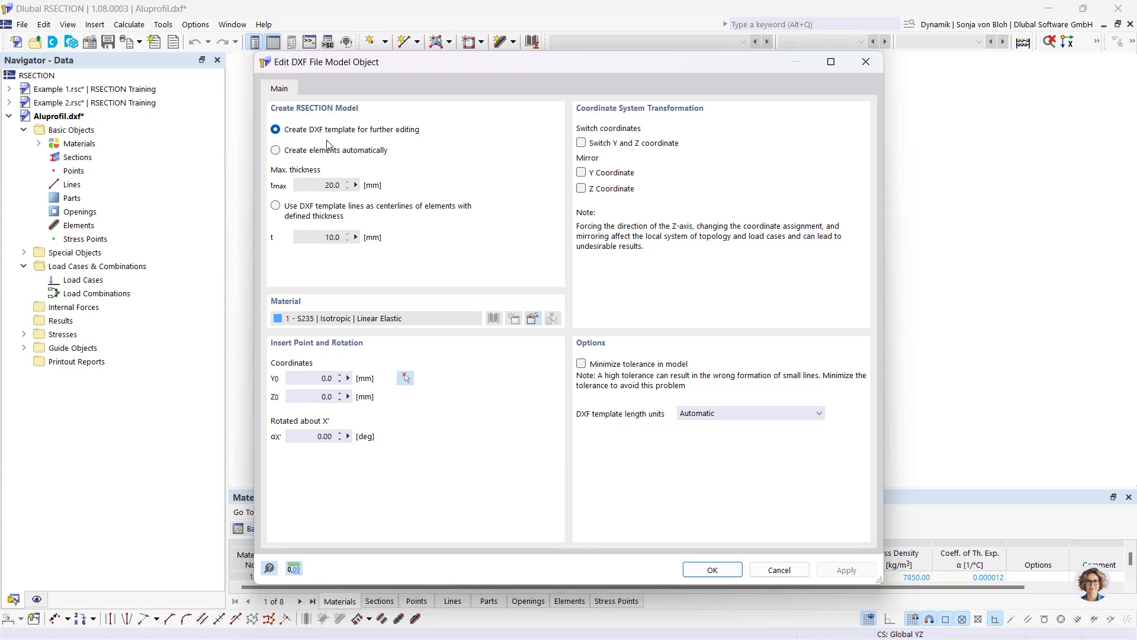
Compare the DXF import options and choose 'Create DXF template for further editing'
click(277, 151)
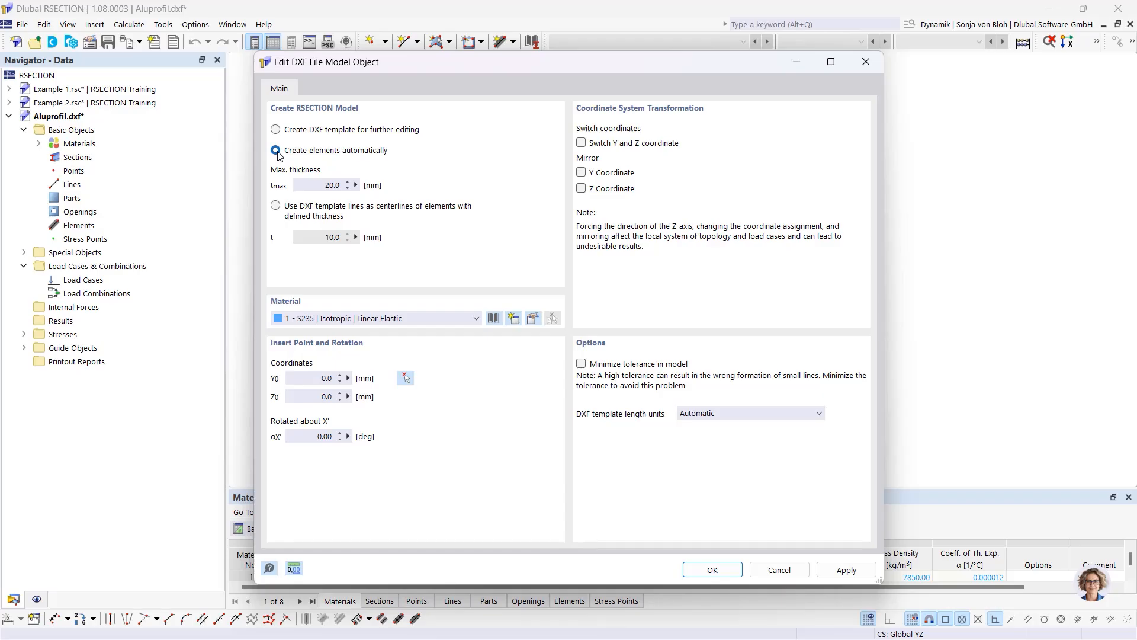
click(334, 186)
click(278, 208)
click(338, 237)
click(276, 130)
Confirm the DXF import, dismiss the import log, and open Aluprofil's Base Data
click(712, 569)
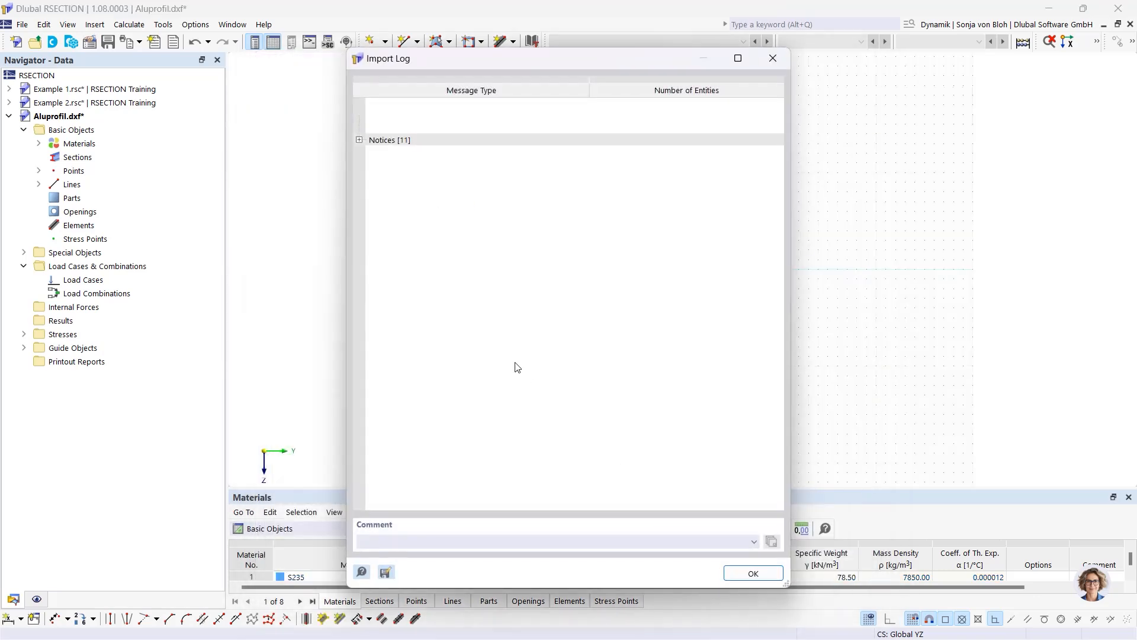
click(754, 573)
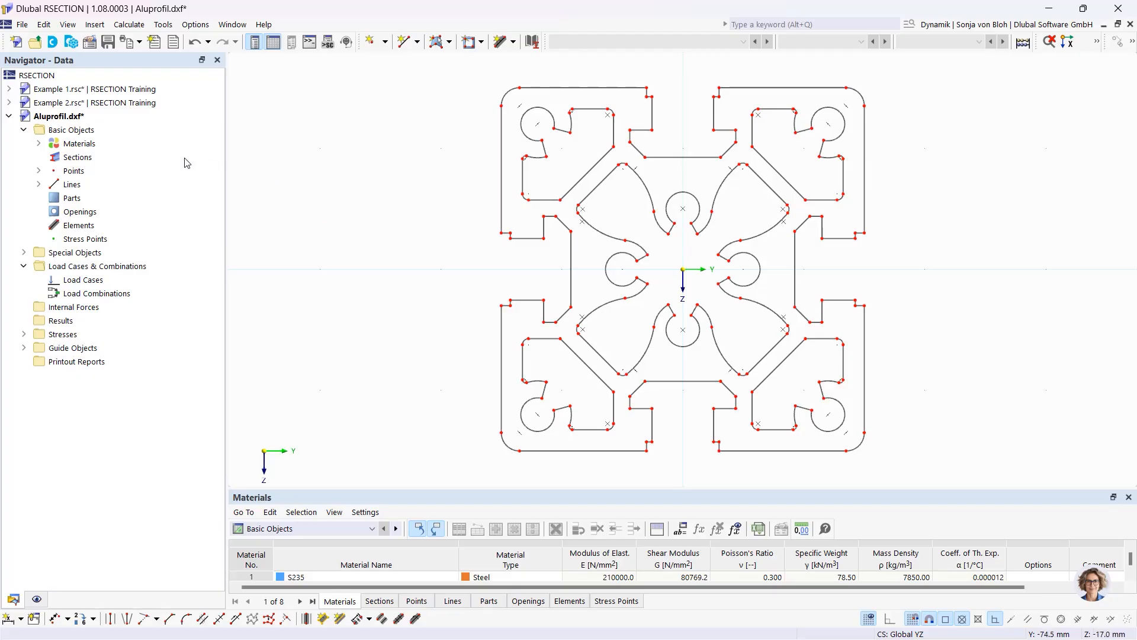
right_click(102, 131)
click(138, 140)
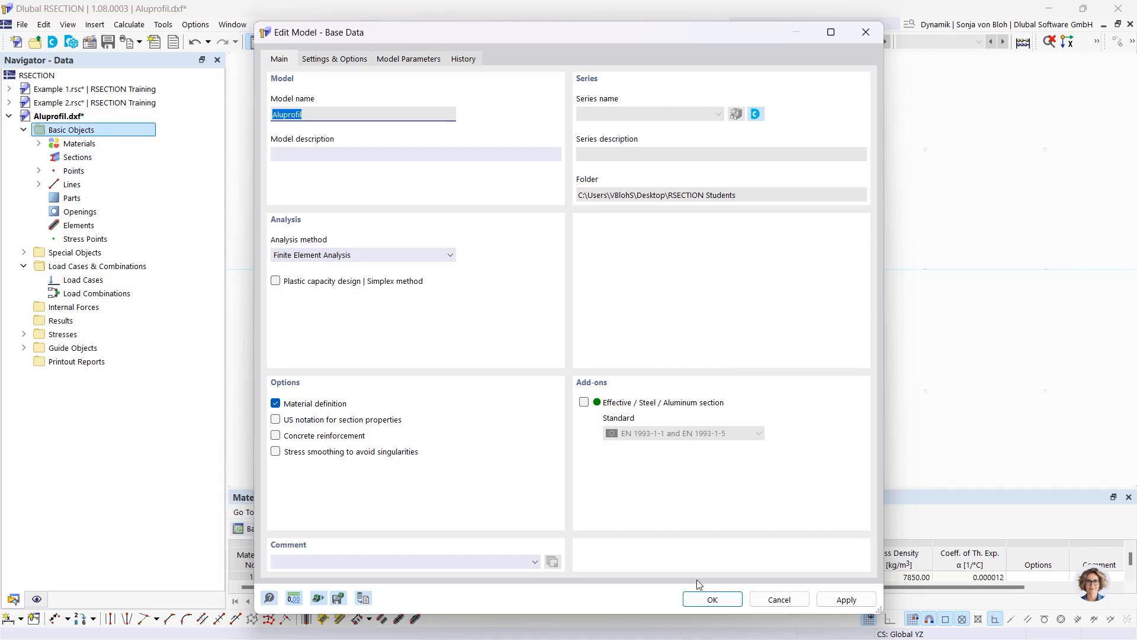
Swap material S235 for library aluminium EN AW-6060 (EP) T66, found by searching 6060
click(712, 599)
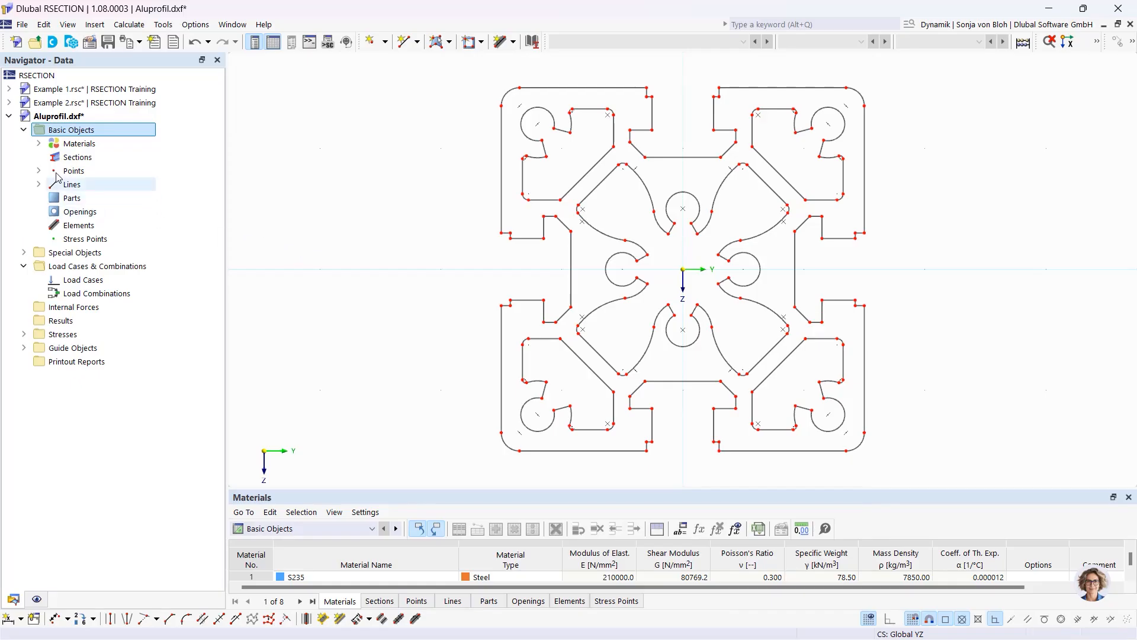
click(39, 145)
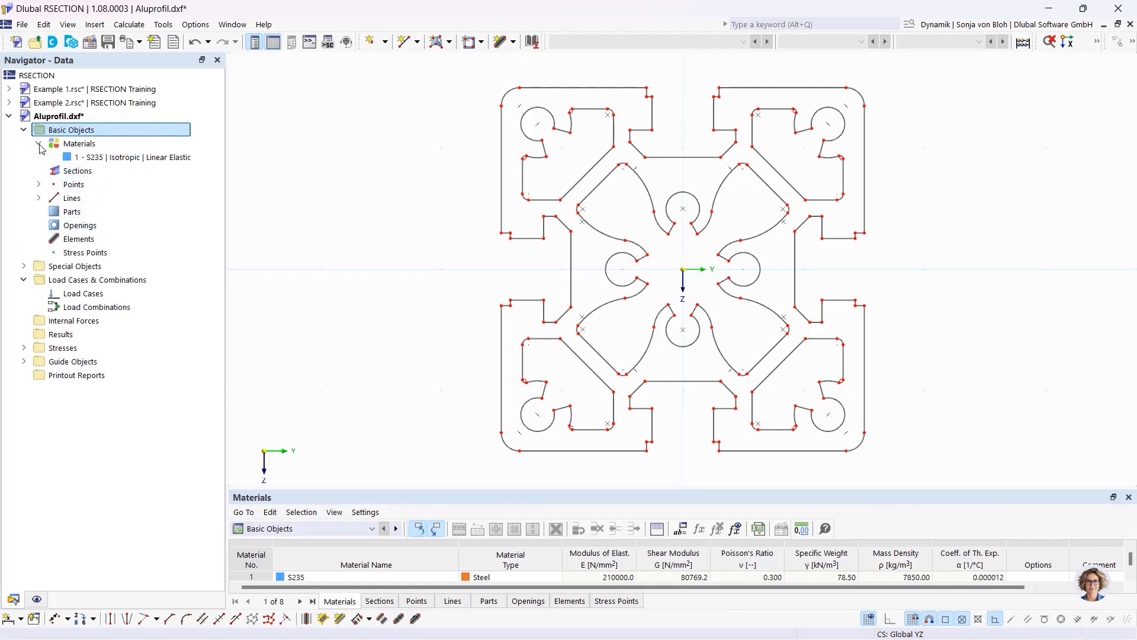
double_click(130, 157)
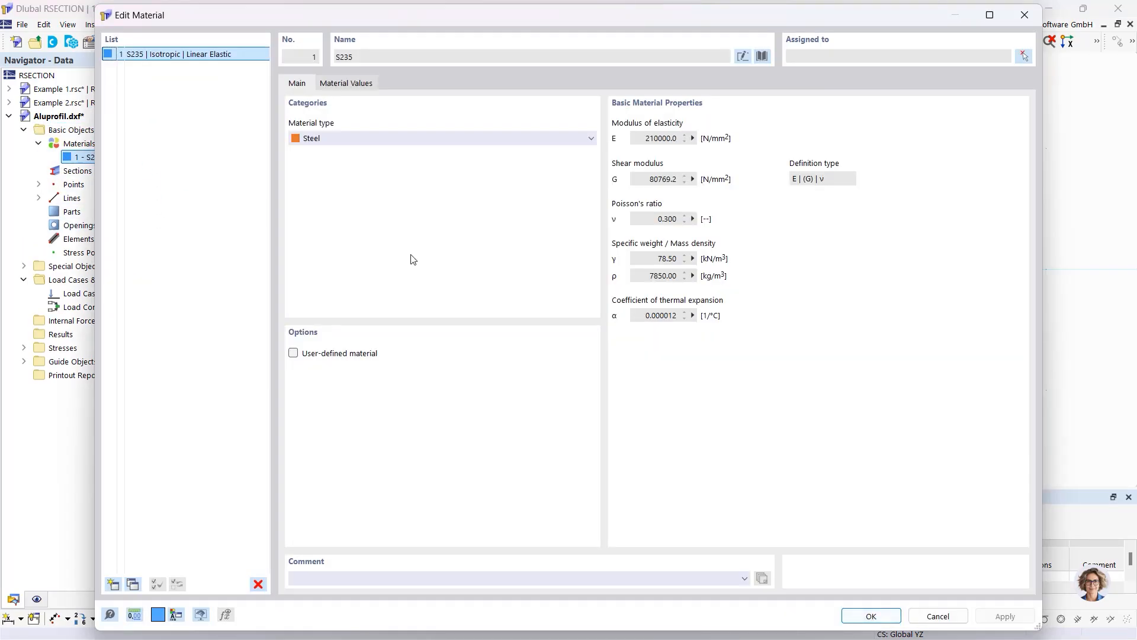
click(762, 56)
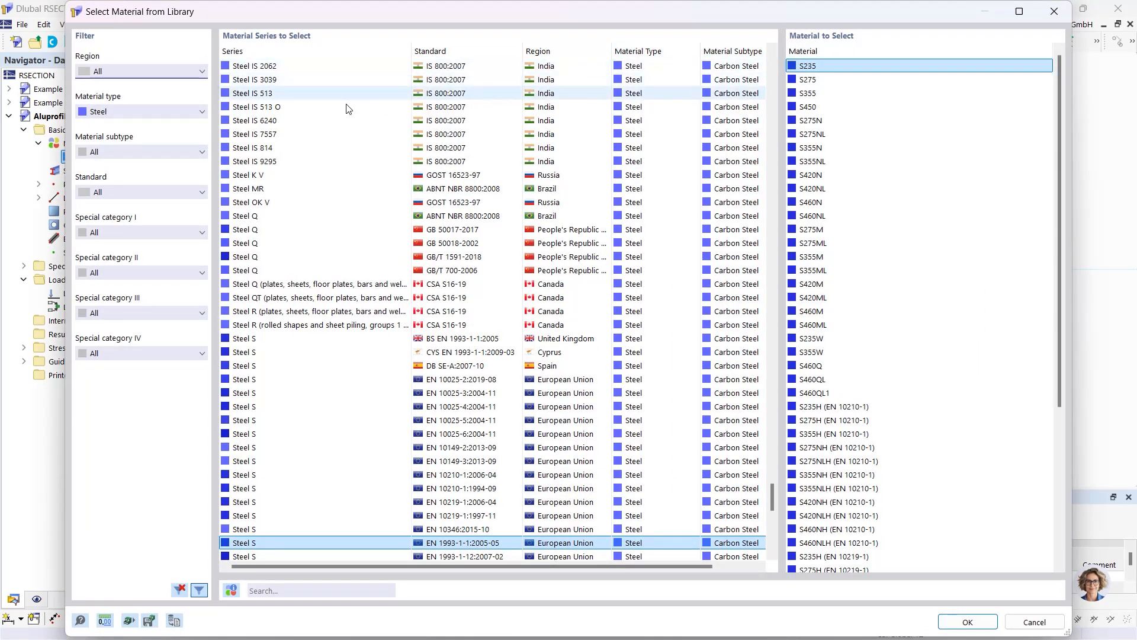
click(127, 110)
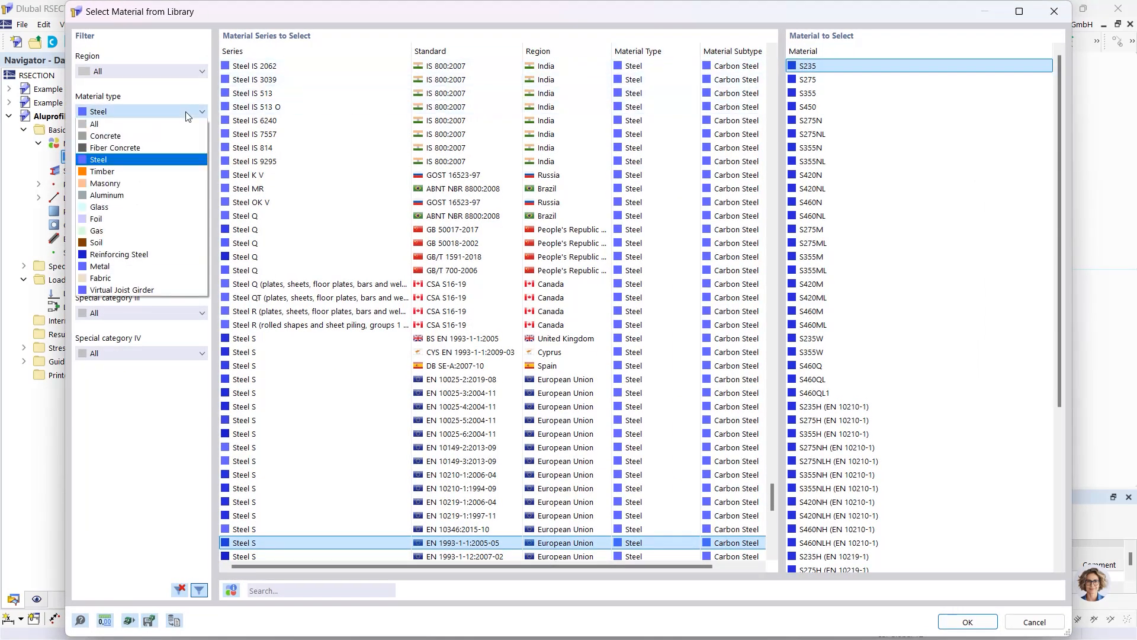
click(131, 195)
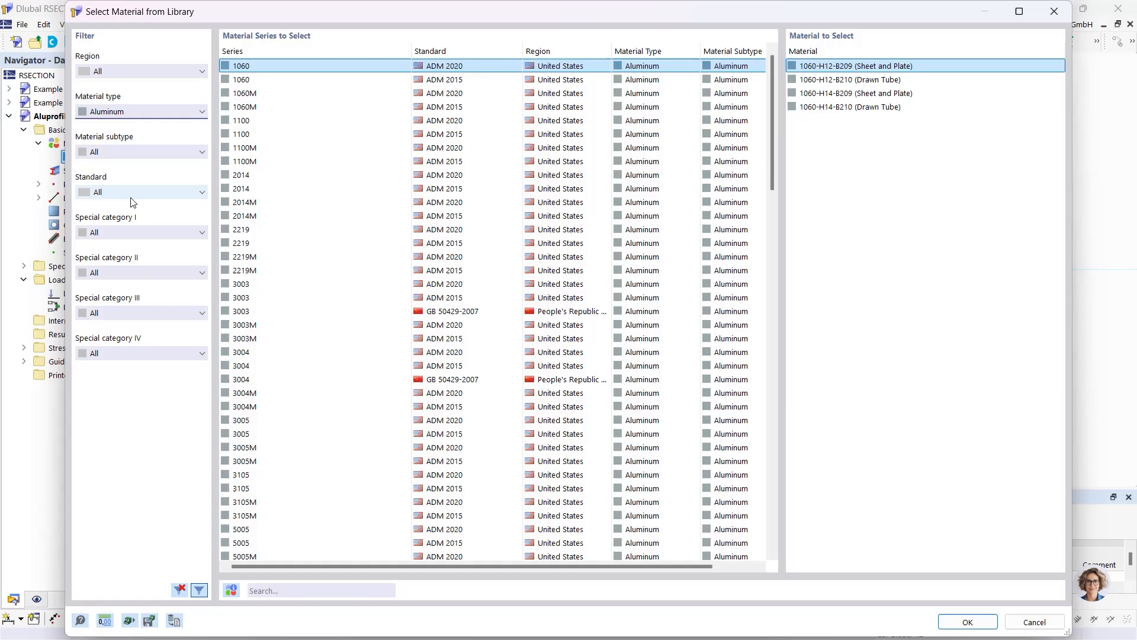
click(278, 590)
text(6)
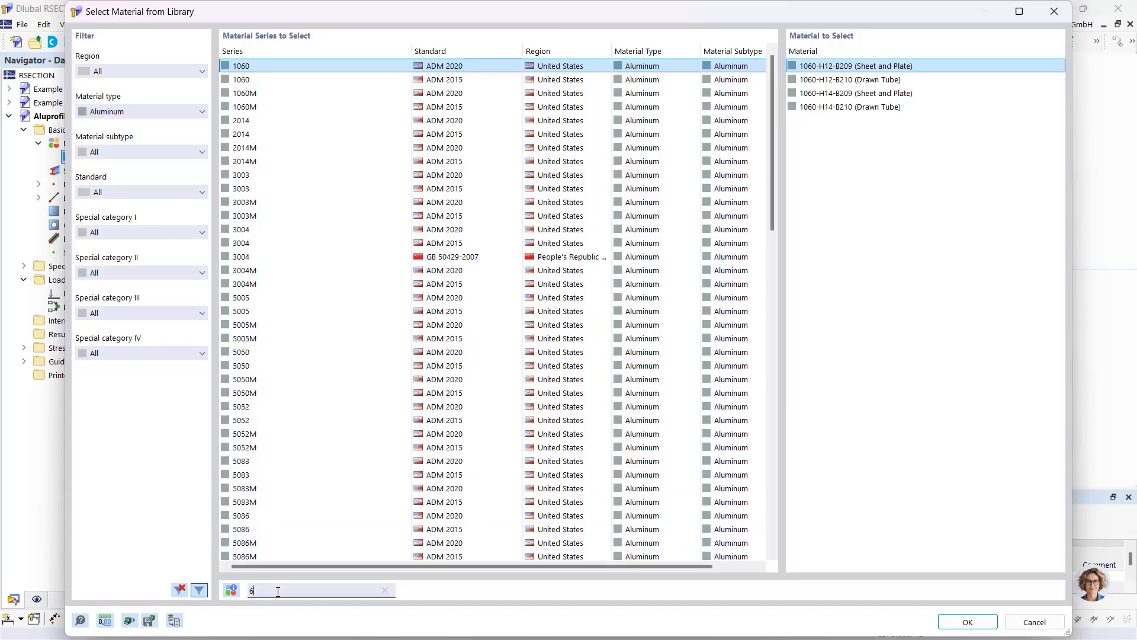
text(060)
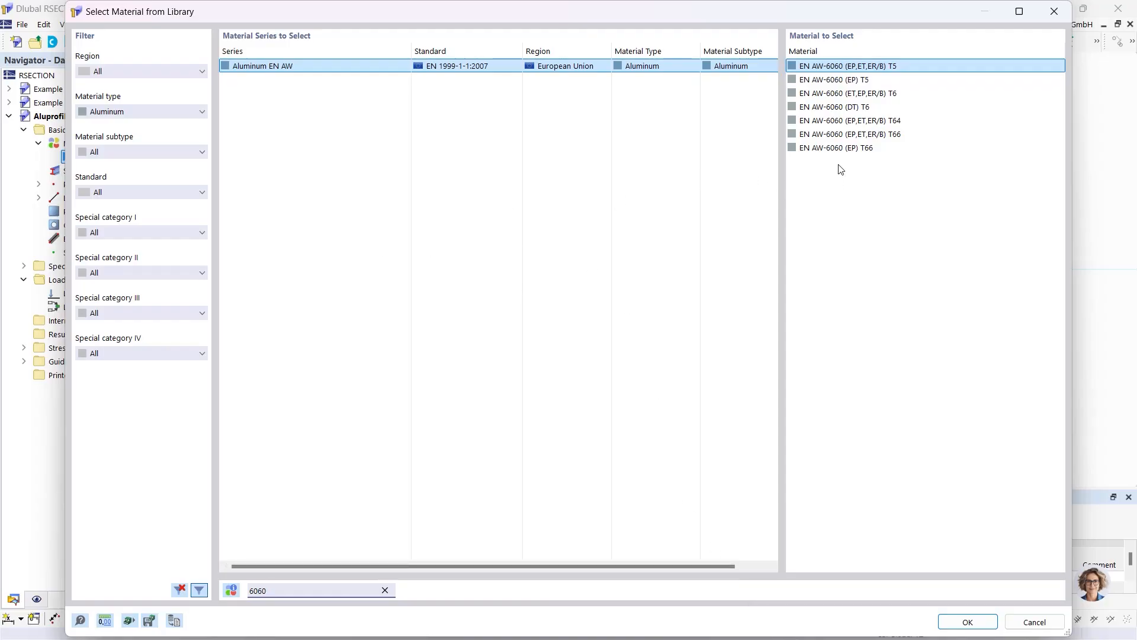
click(840, 148)
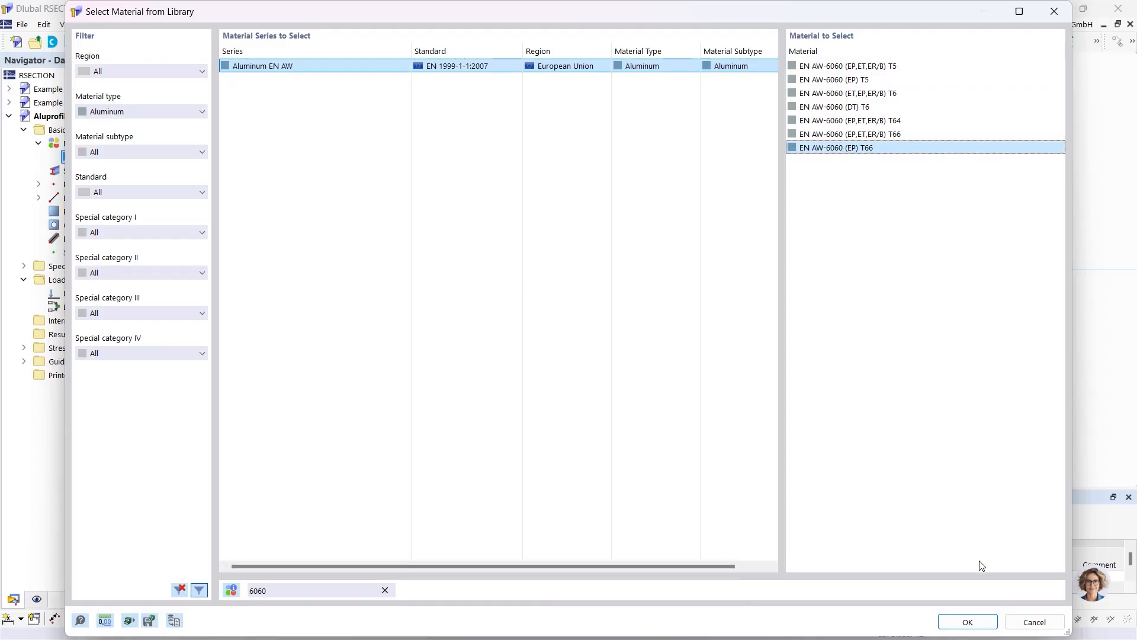
click(966, 622)
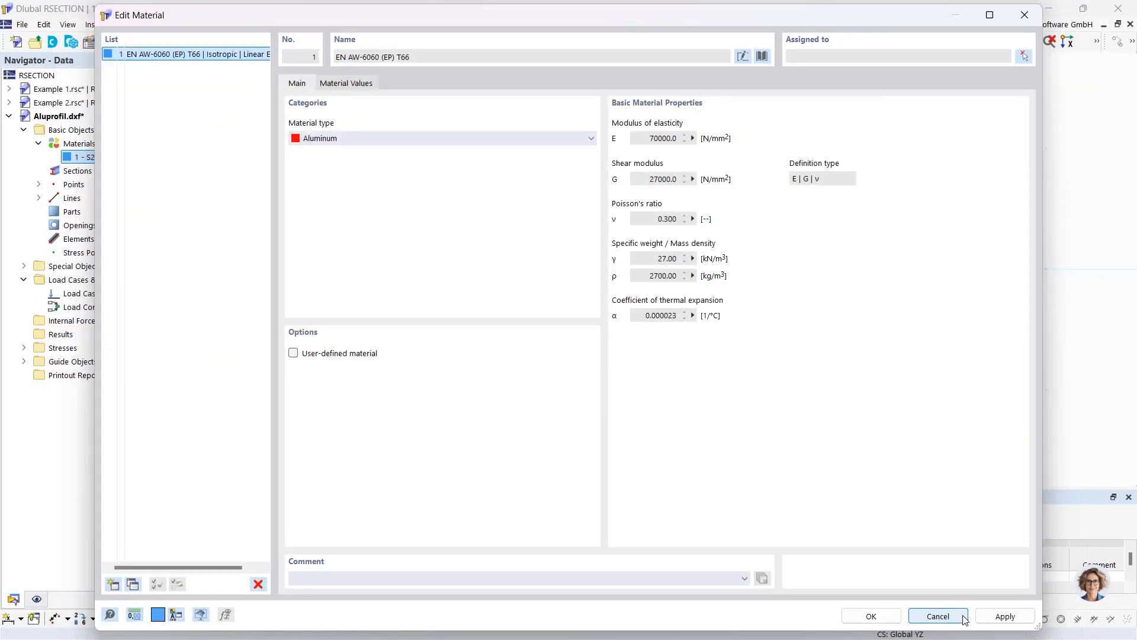
click(874, 615)
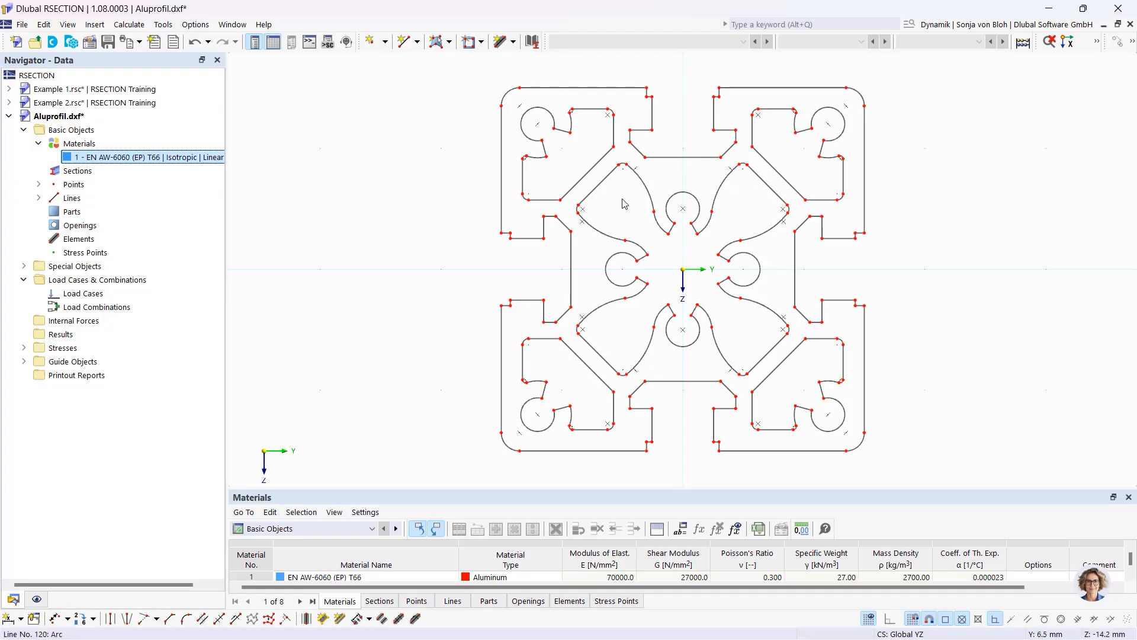
Create a solid part from the profile's outer boundary outline
click(448, 41)
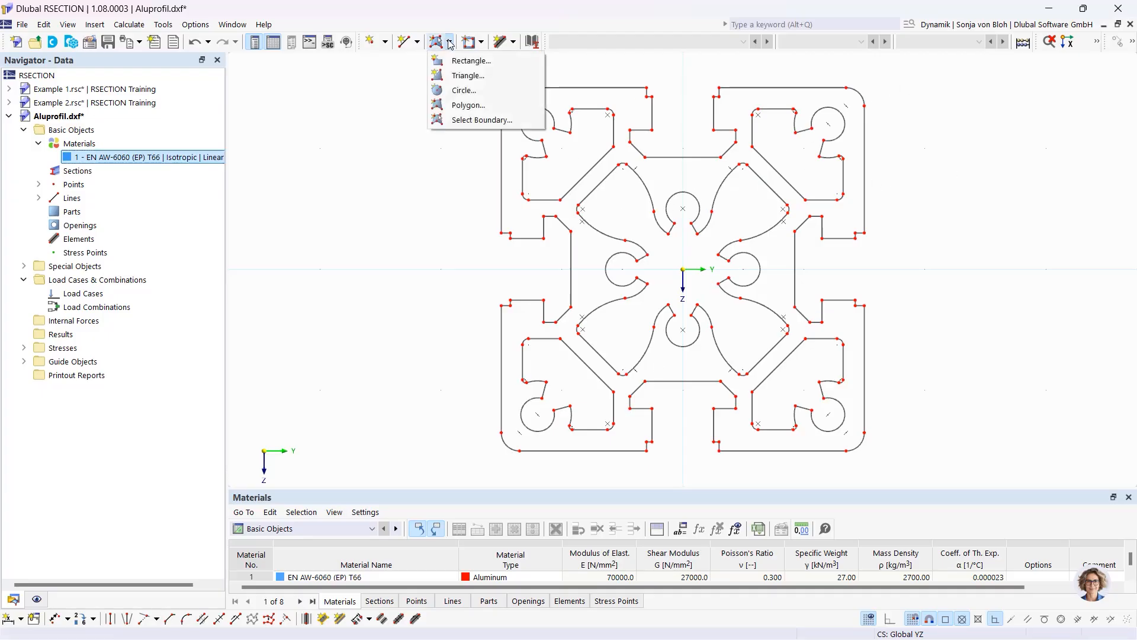
click(467, 121)
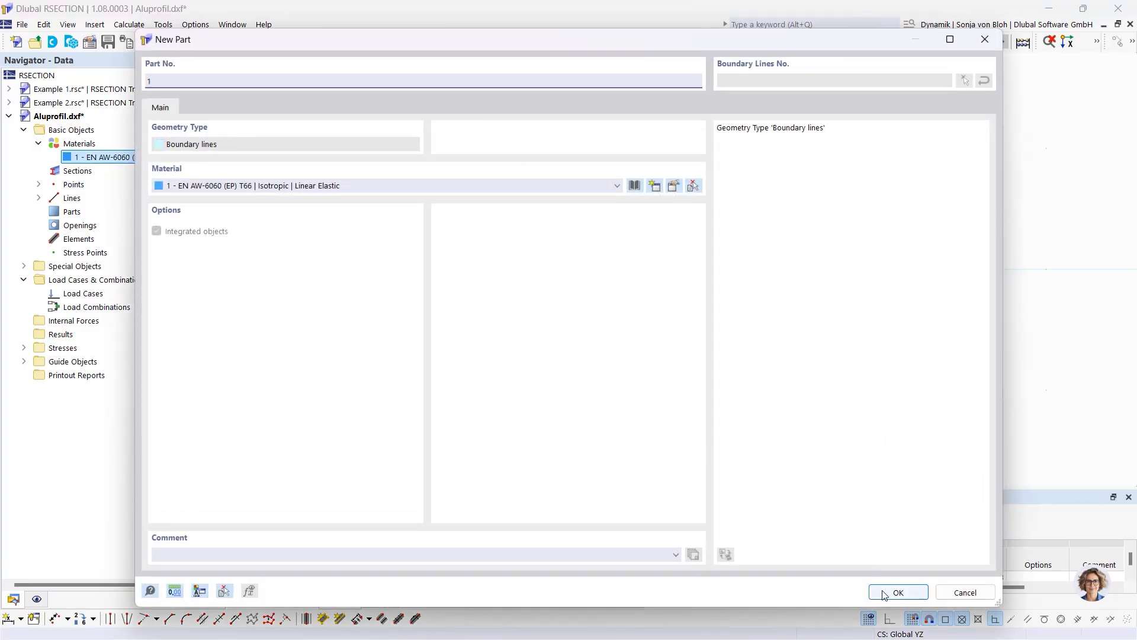
click(899, 592)
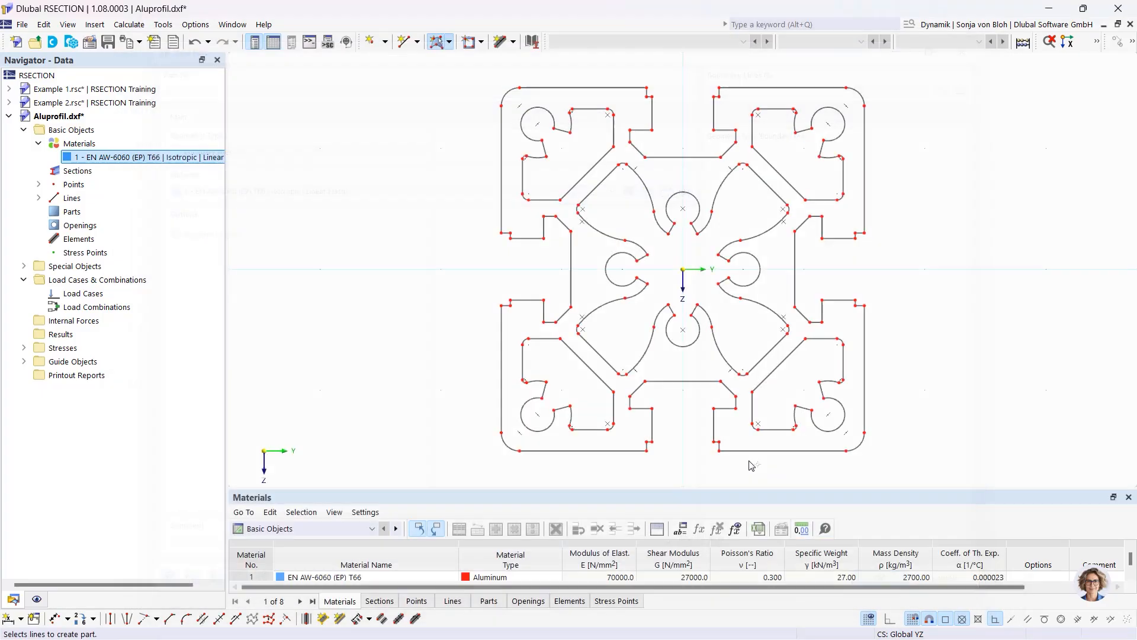
click(502, 184)
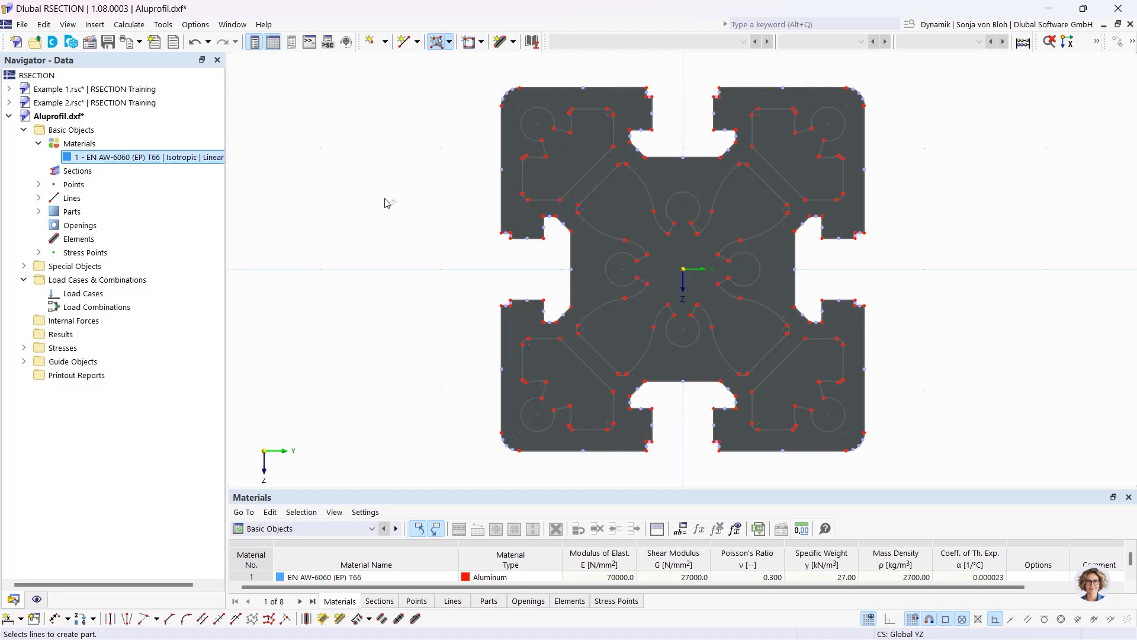
click(484, 43)
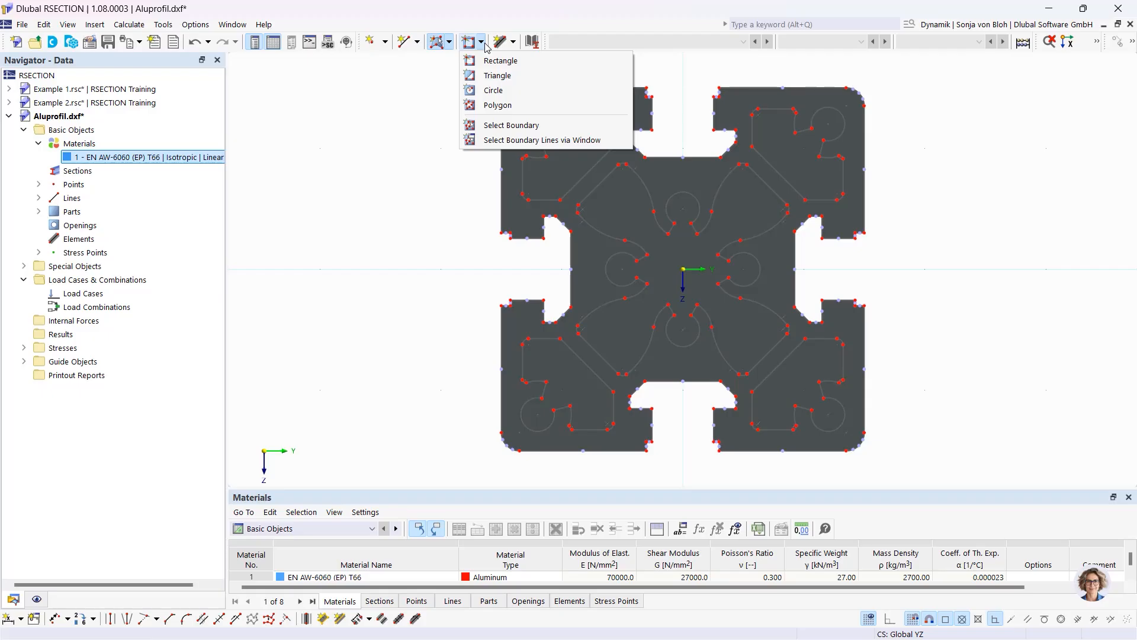
Create opening 1 from the top-left cavity boundary and select it in the navigator
click(513, 126)
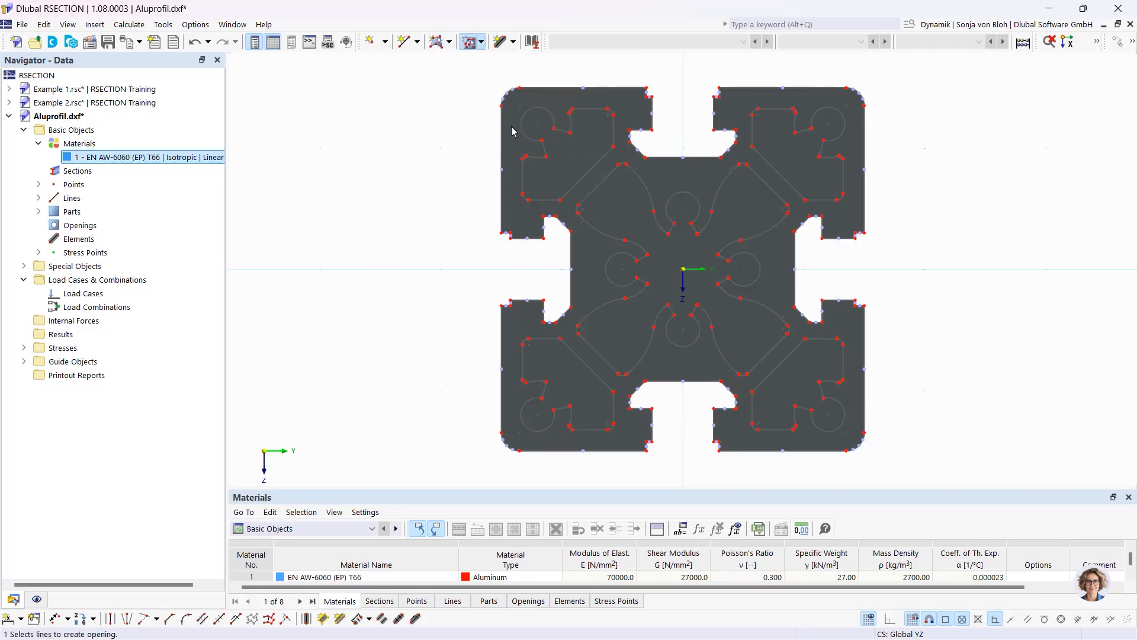
click(523, 173)
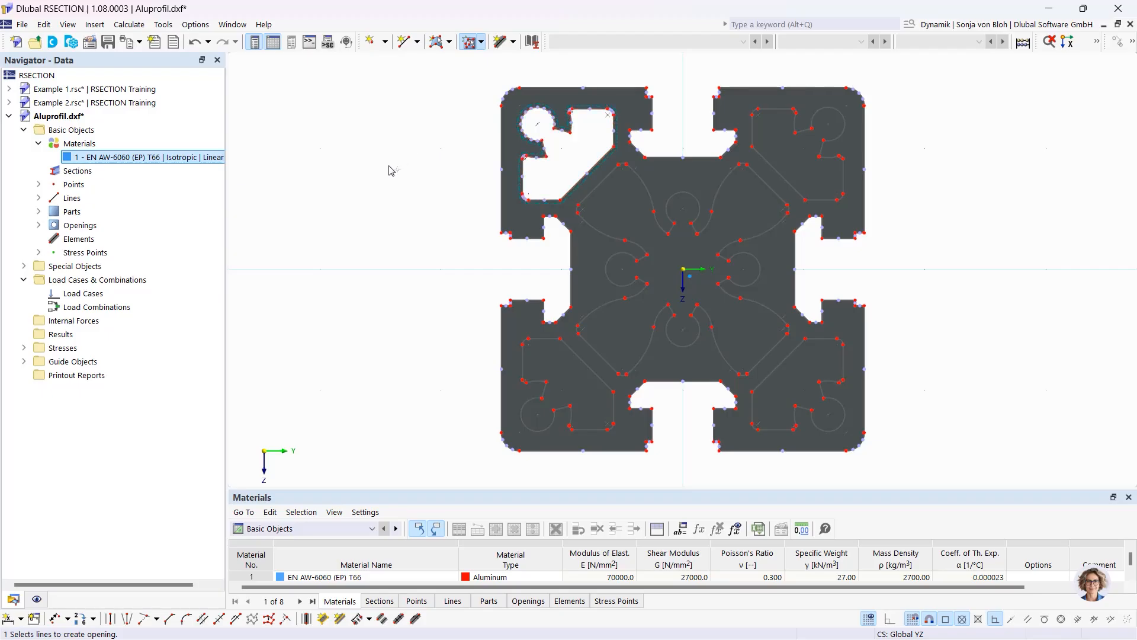
key(Escape)
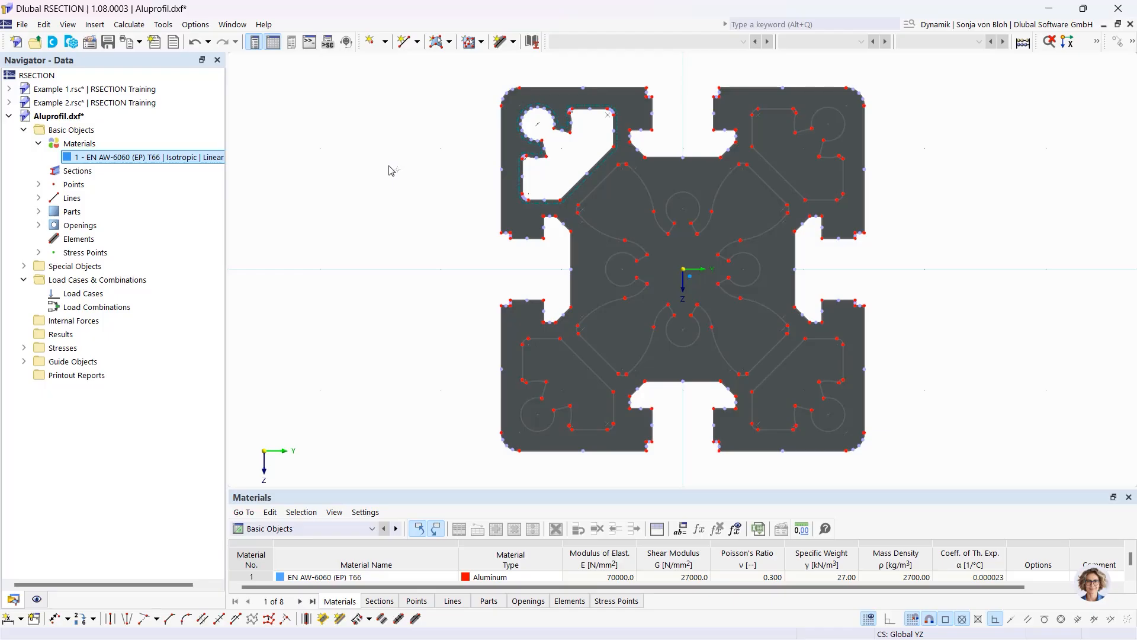
click(38, 225)
click(96, 241)
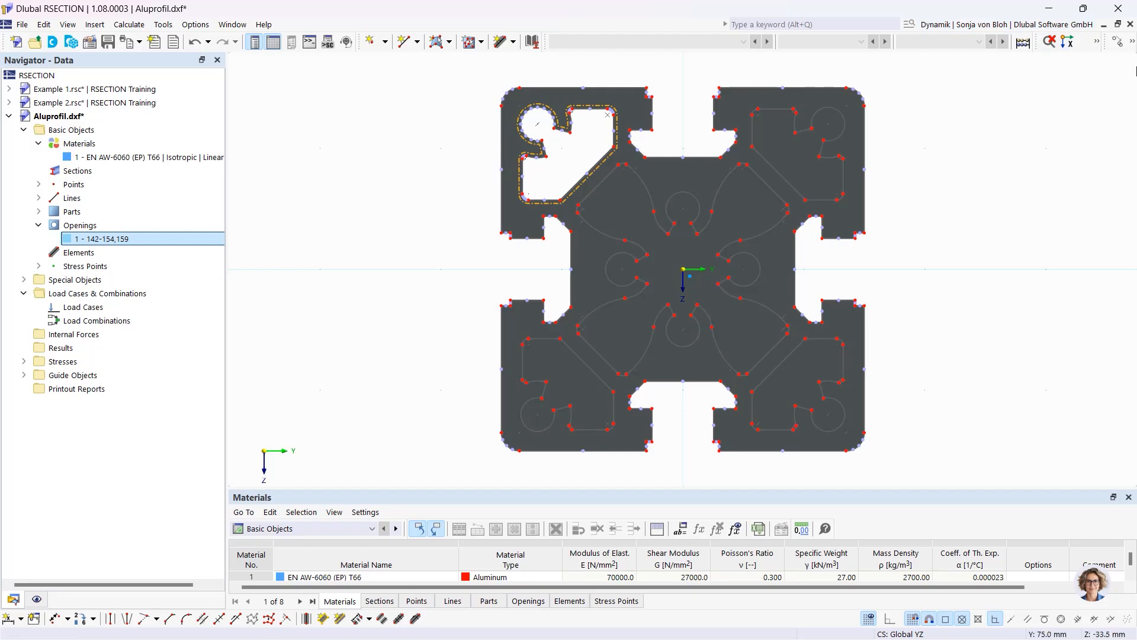
click(1132, 41)
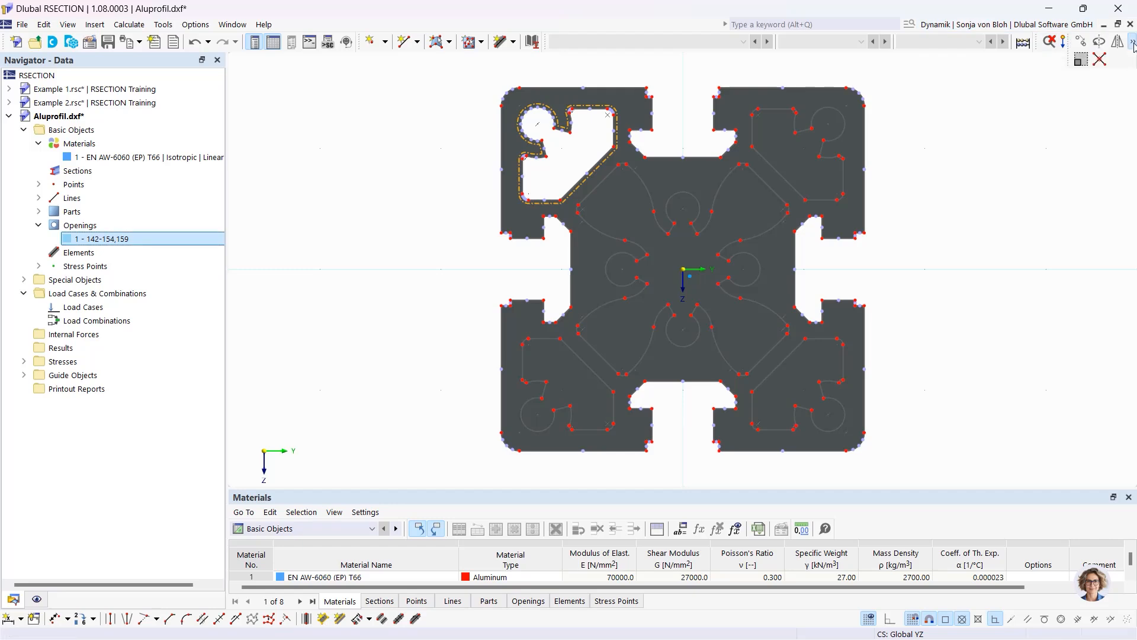
Rotate-copy opening 1 three times by 90° about the origin (Y 0, Z 0)
click(1100, 43)
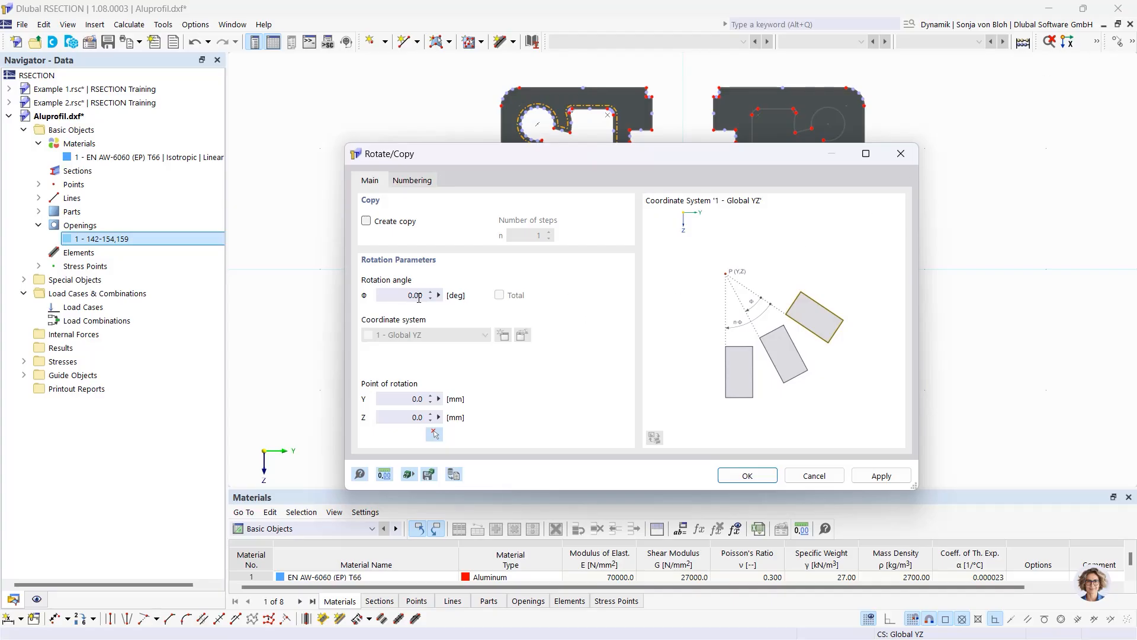
click(367, 223)
drag(527, 236, 598, 236)
text(3)
drag(408, 295, 465, 298)
text(90)
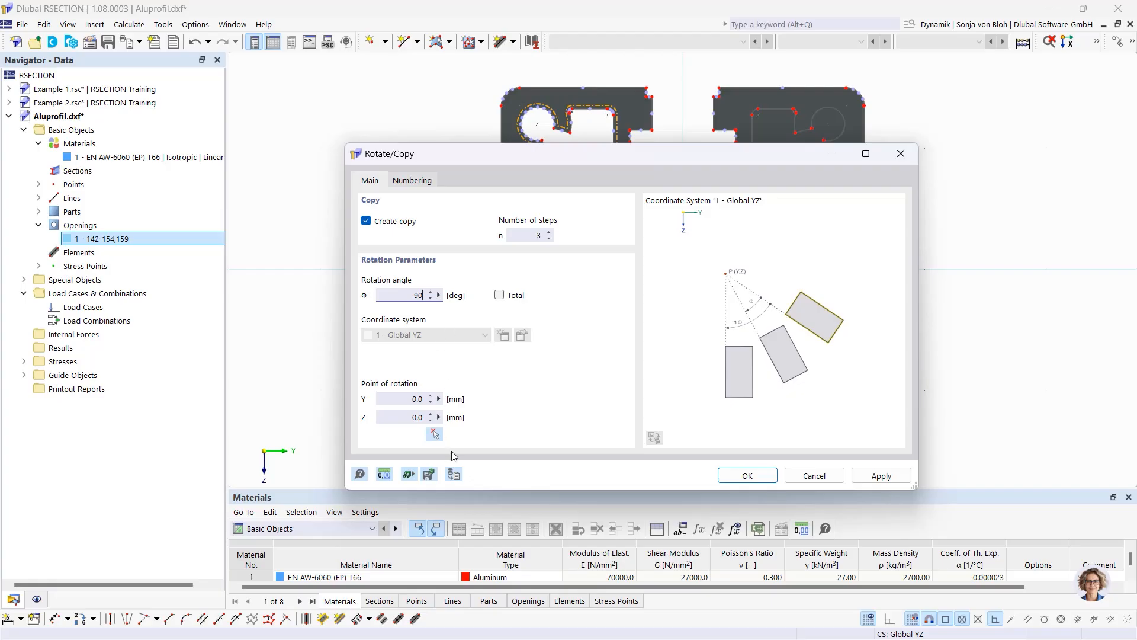
click(435, 435)
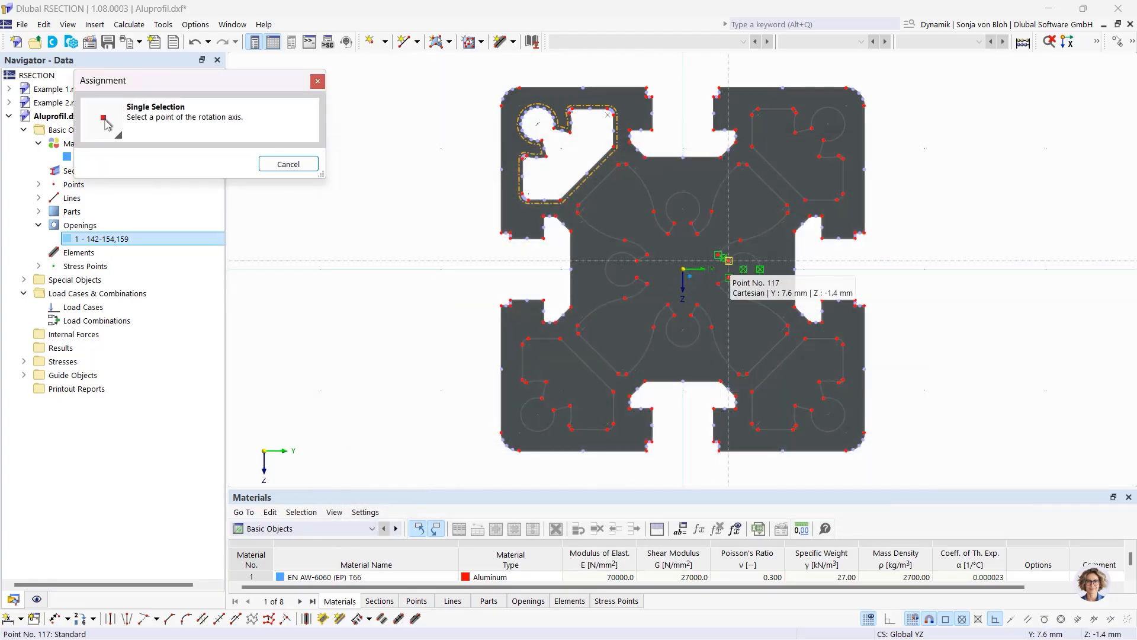
click(683, 269)
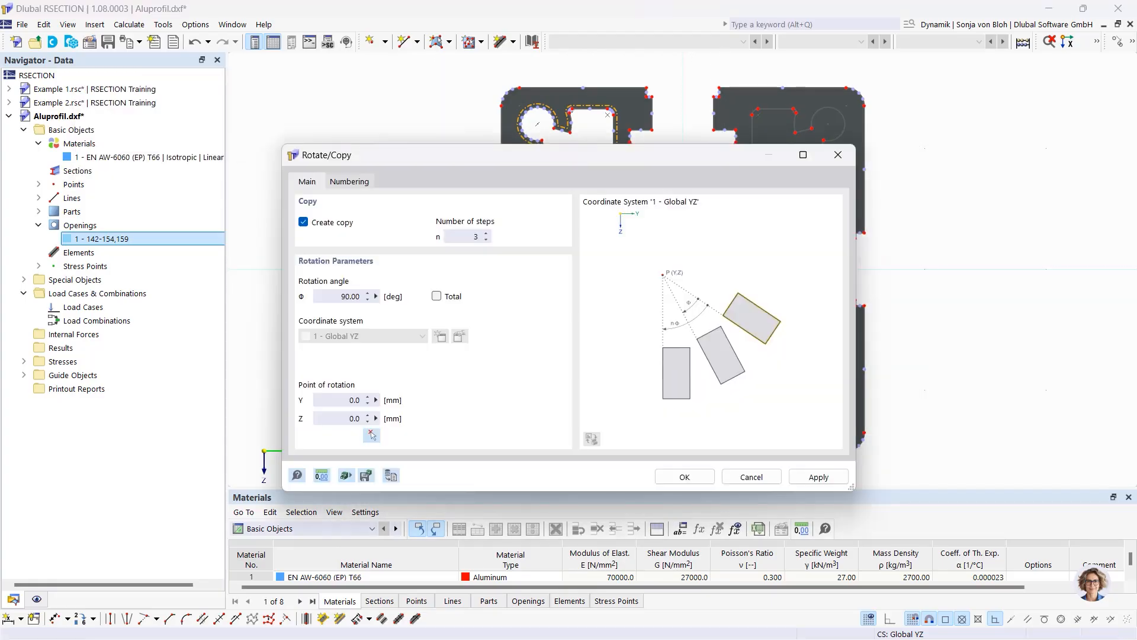
click(690, 474)
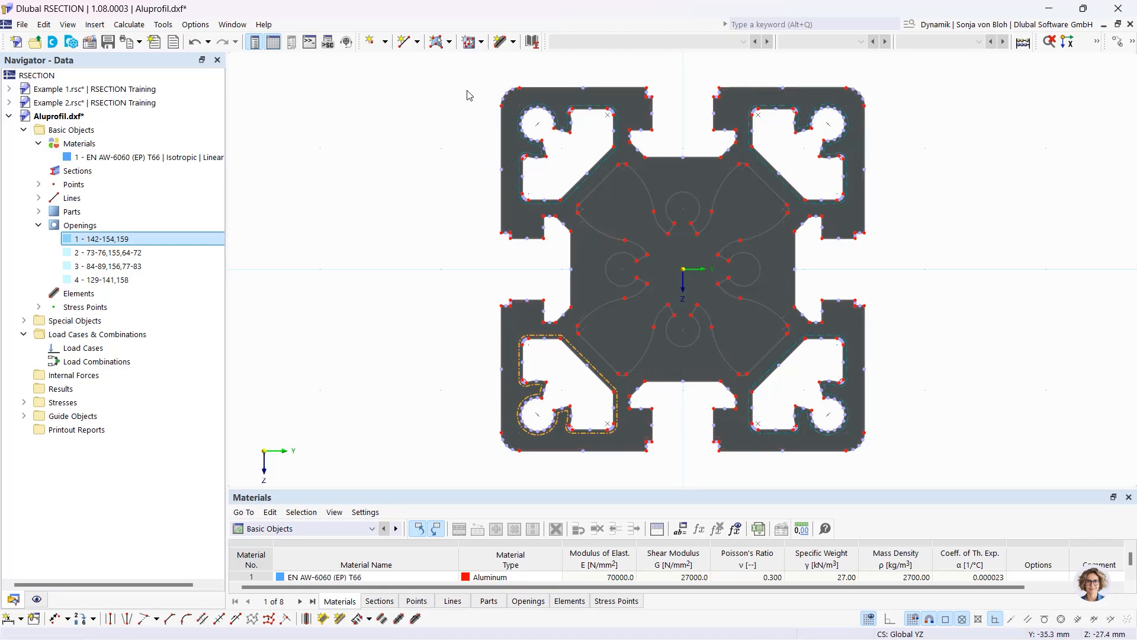
Create opening 5 from the central flower-shaped inner boundary lines
click(470, 43)
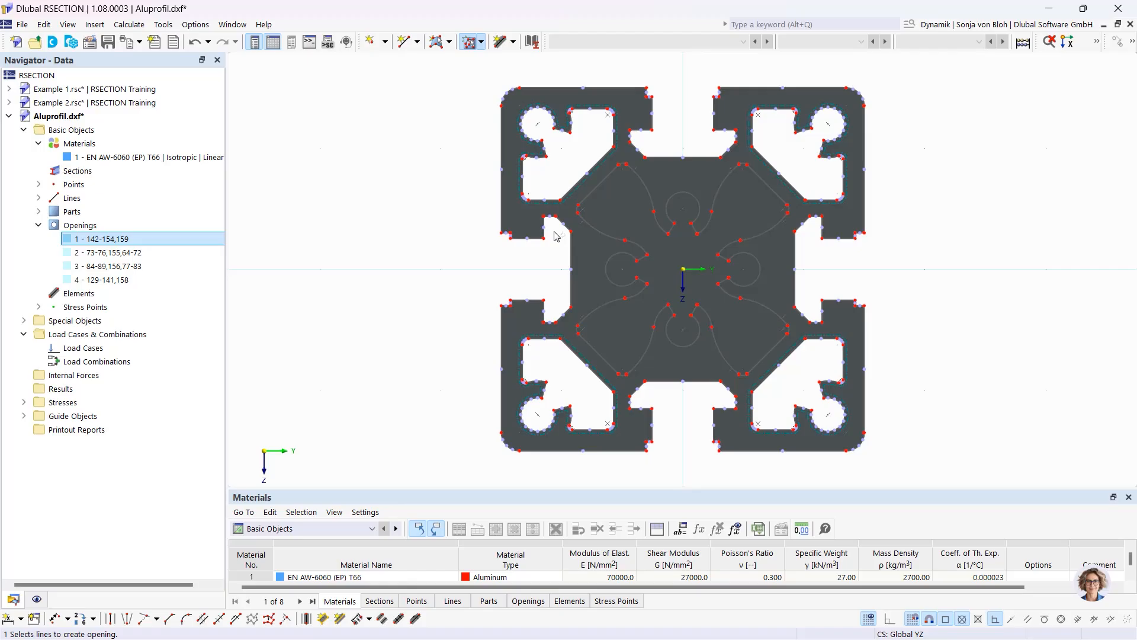
click(594, 229)
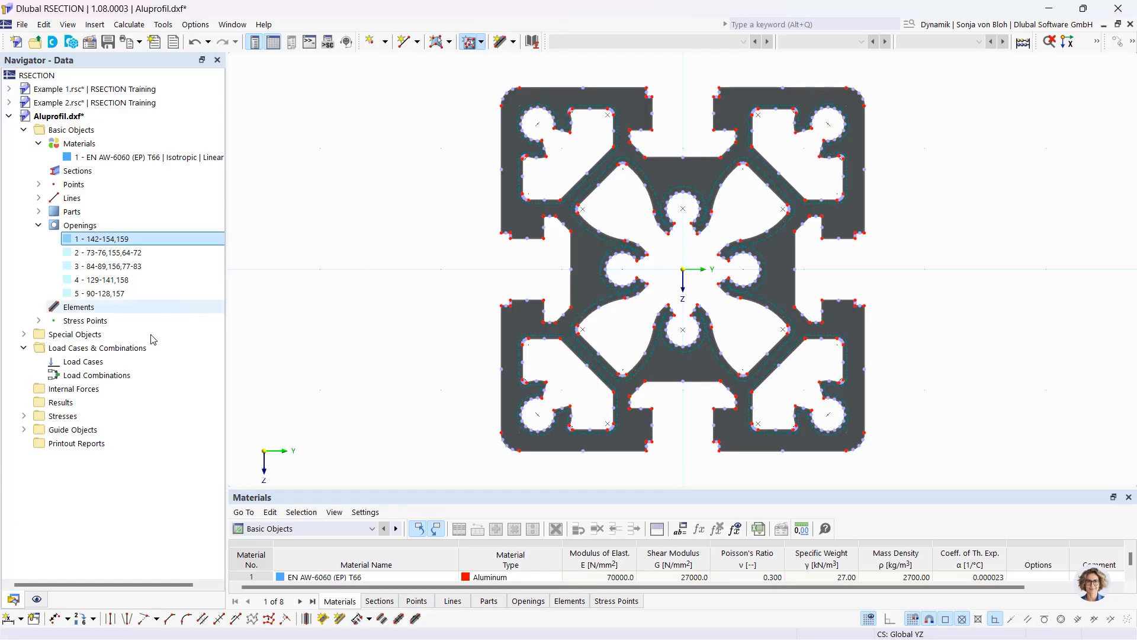
Add a new load case LC1 named 'N + Mxp' and expand it under Internal Forces
right_click(106, 363)
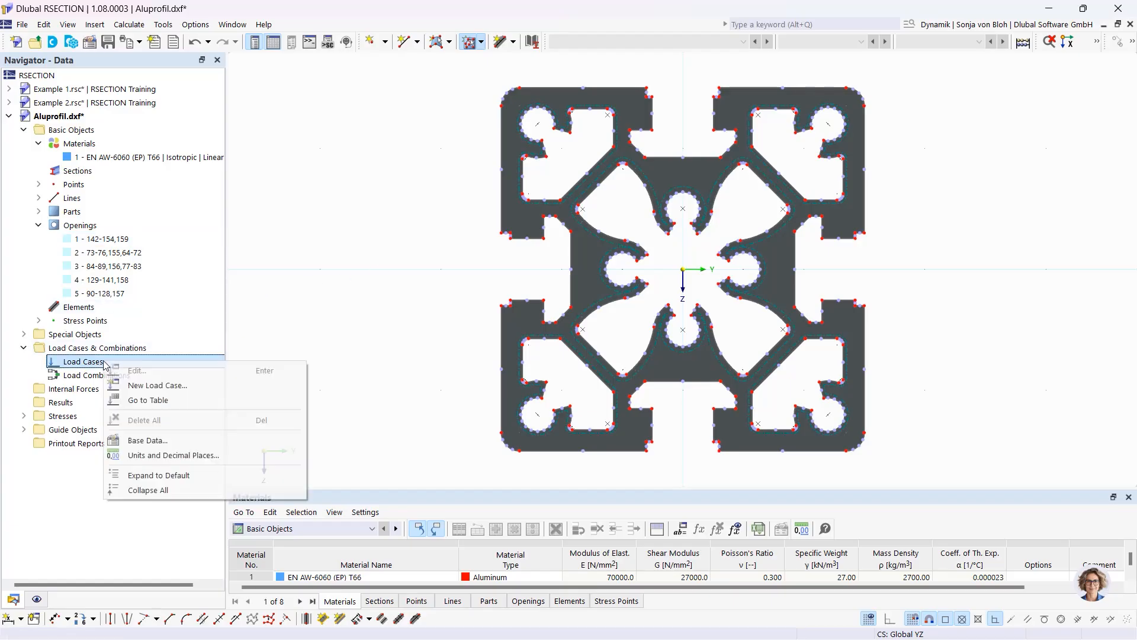
click(157, 386)
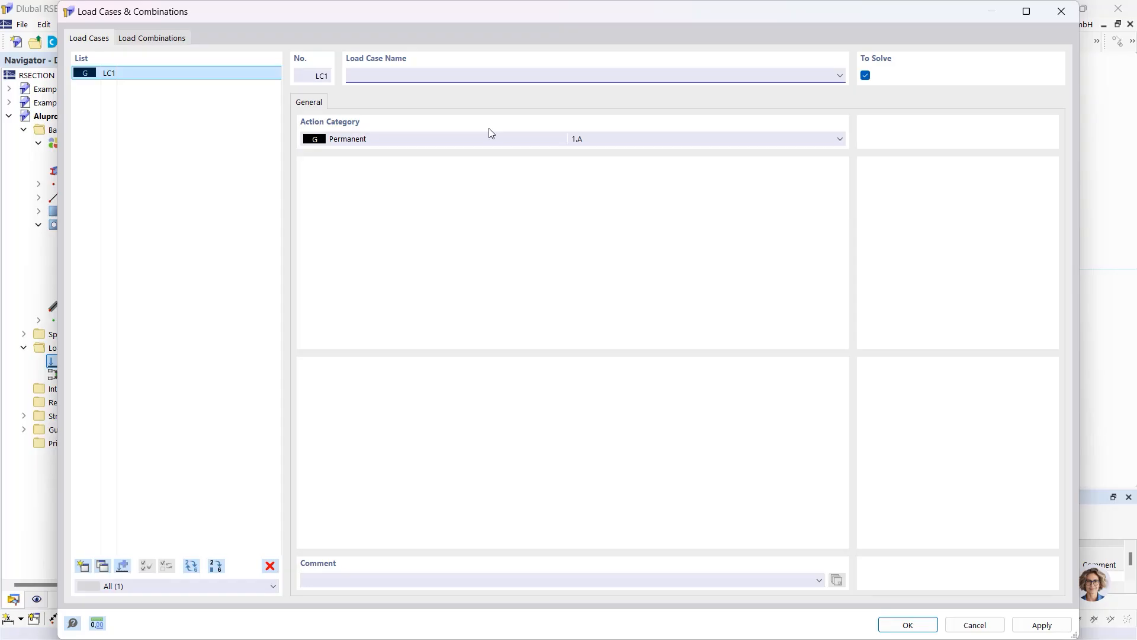
text(N + Mxp)
click(908, 626)
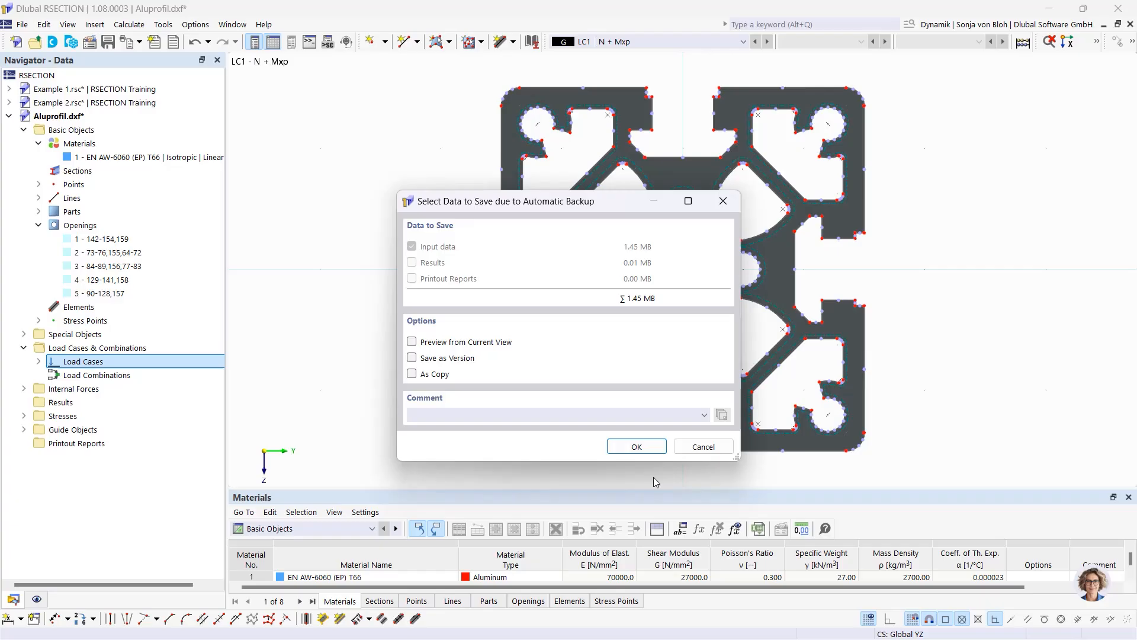
click(703, 447)
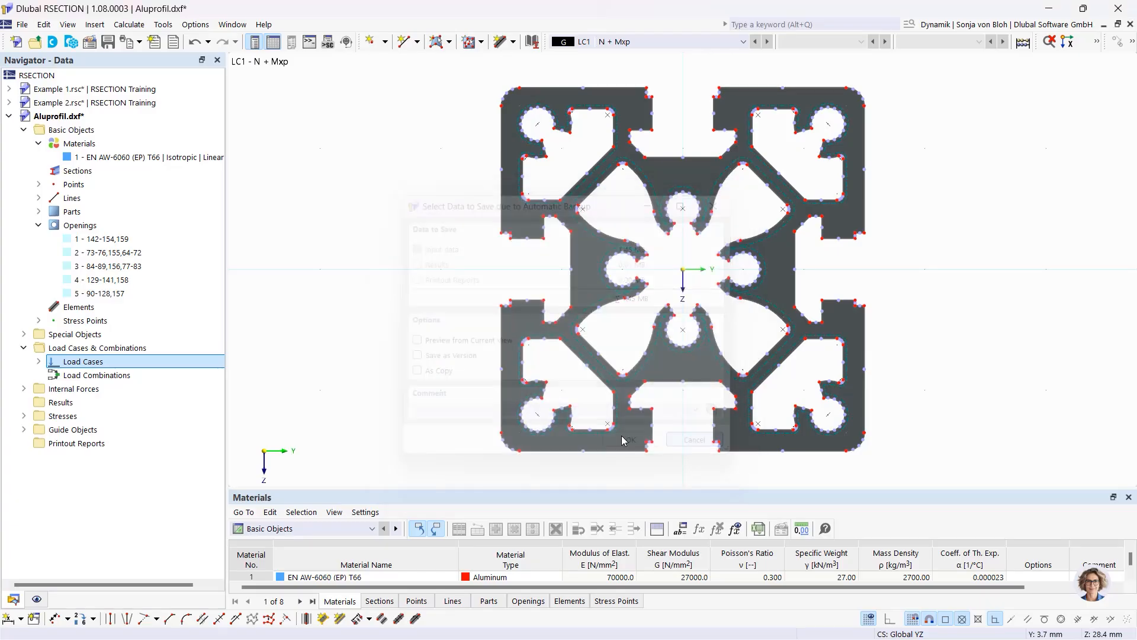
click(24, 390)
click(38, 402)
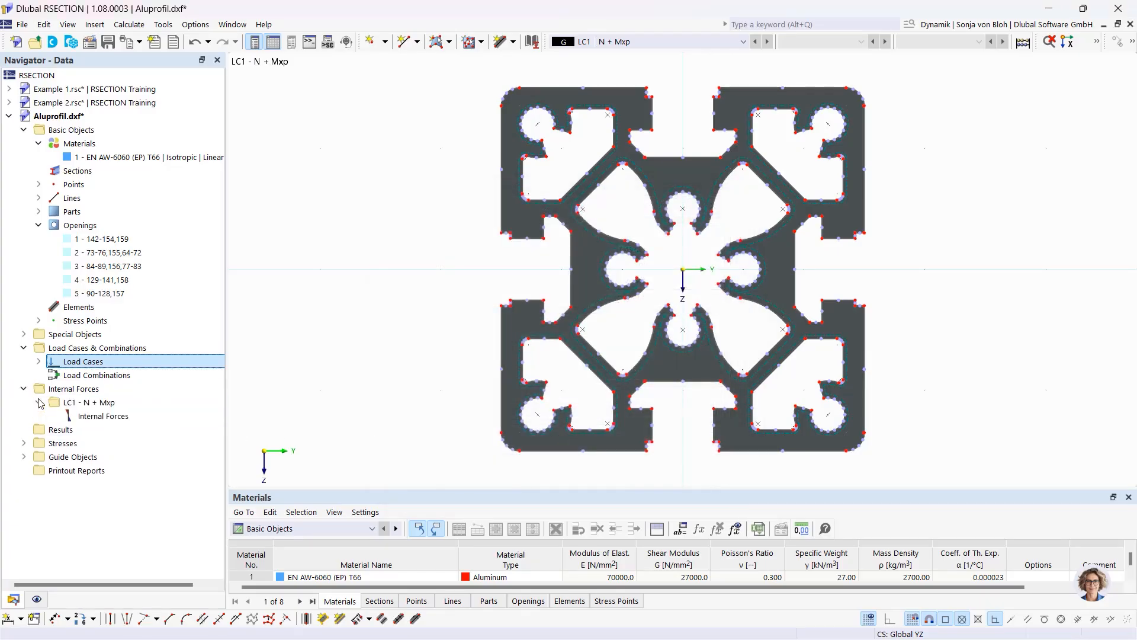
Enter N = -10 kN and Mxp = 0.3 kNm in LC1's internal forces and confirm
click(95, 416)
double_click(95, 416)
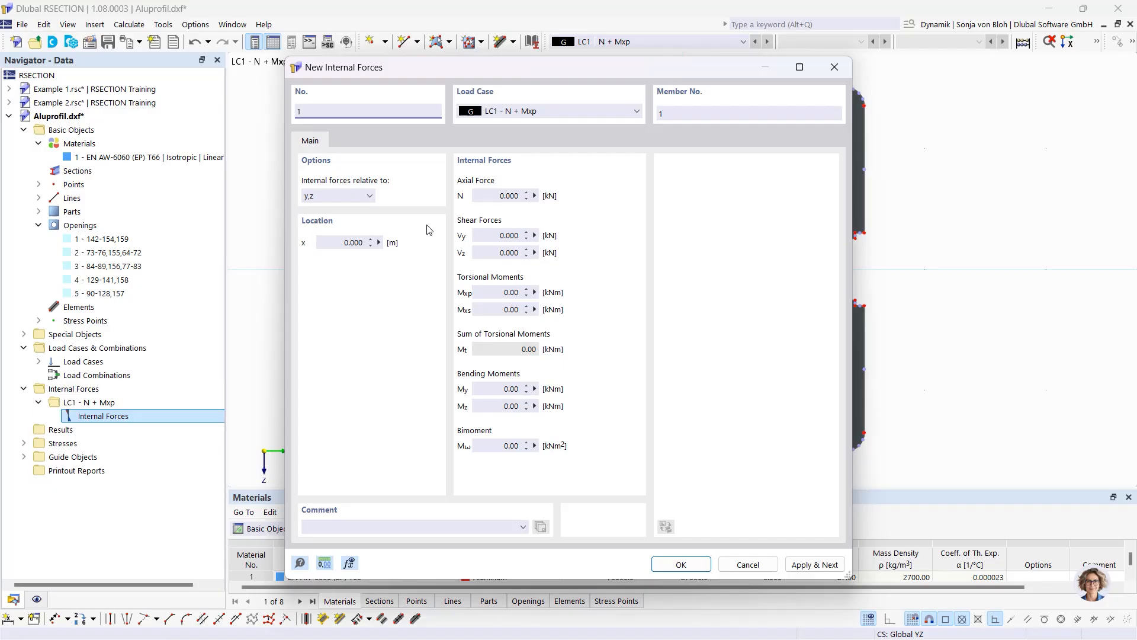
click(489, 197)
text(-10)
click(521, 293)
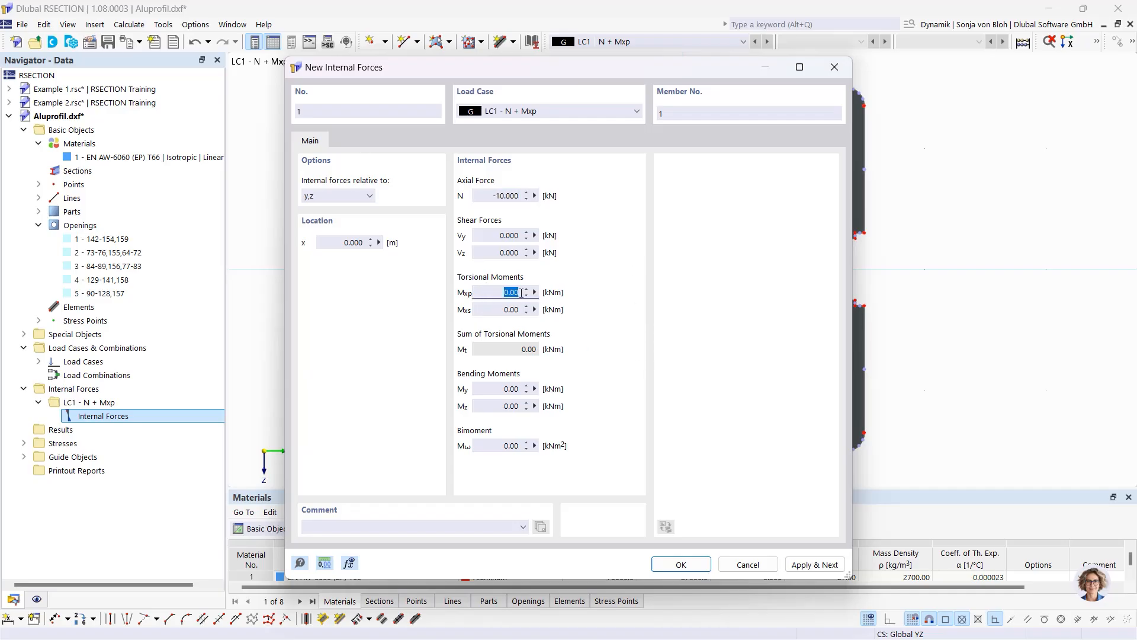
text(0,3)
click(680, 564)
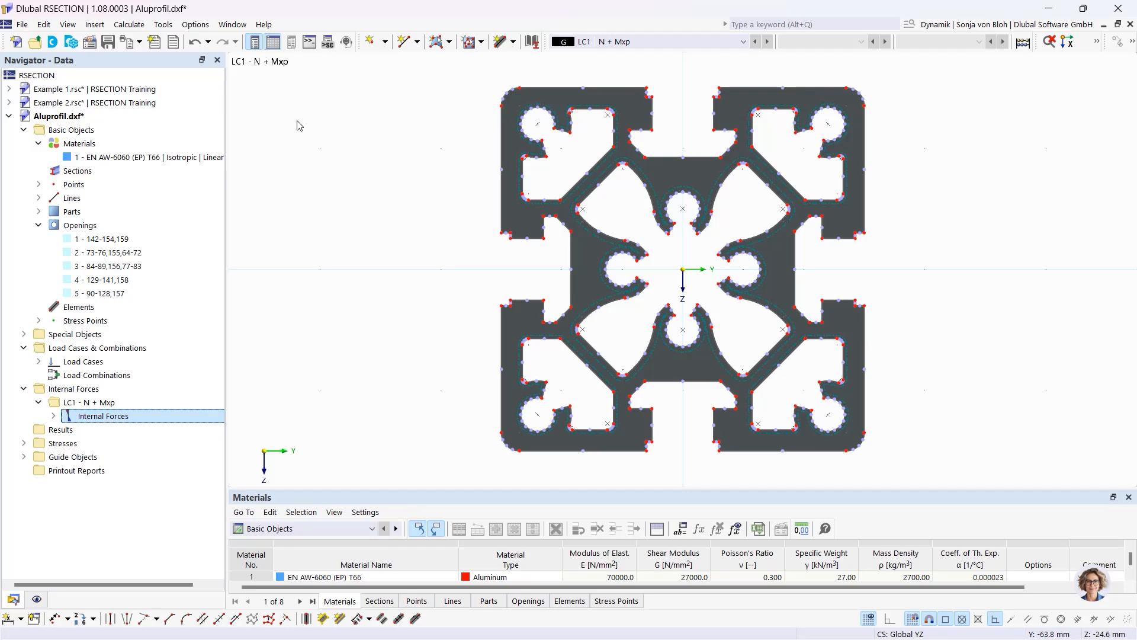
click(128, 24)
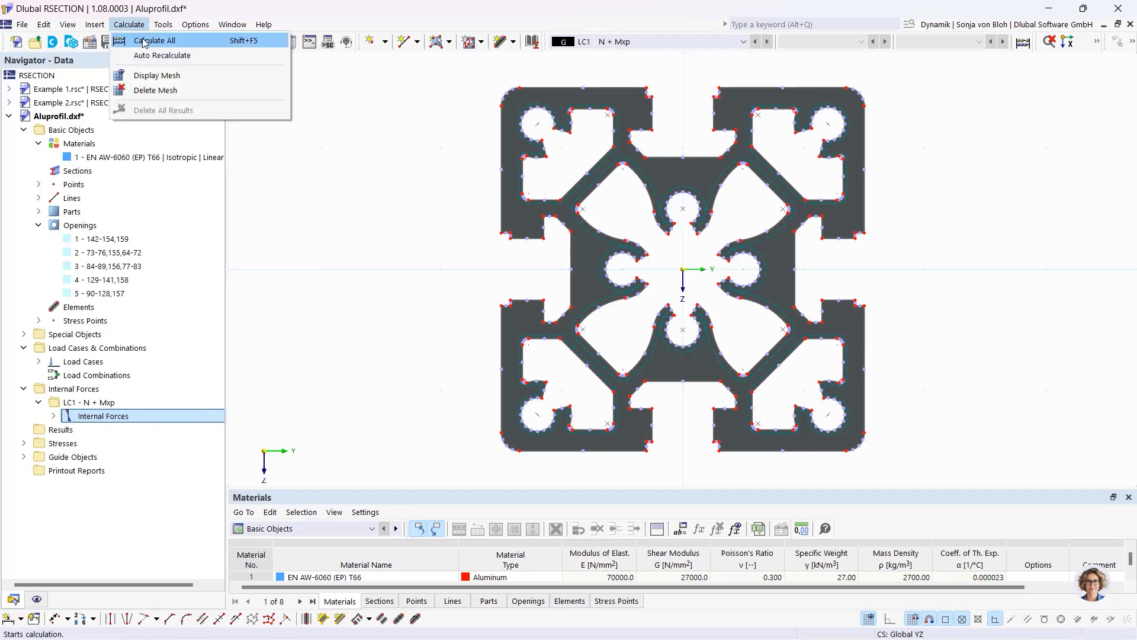
Calculate all, then view σx,tot, τtot and von Mises stresses (6.145–75.629 N/mm²)
click(137, 40)
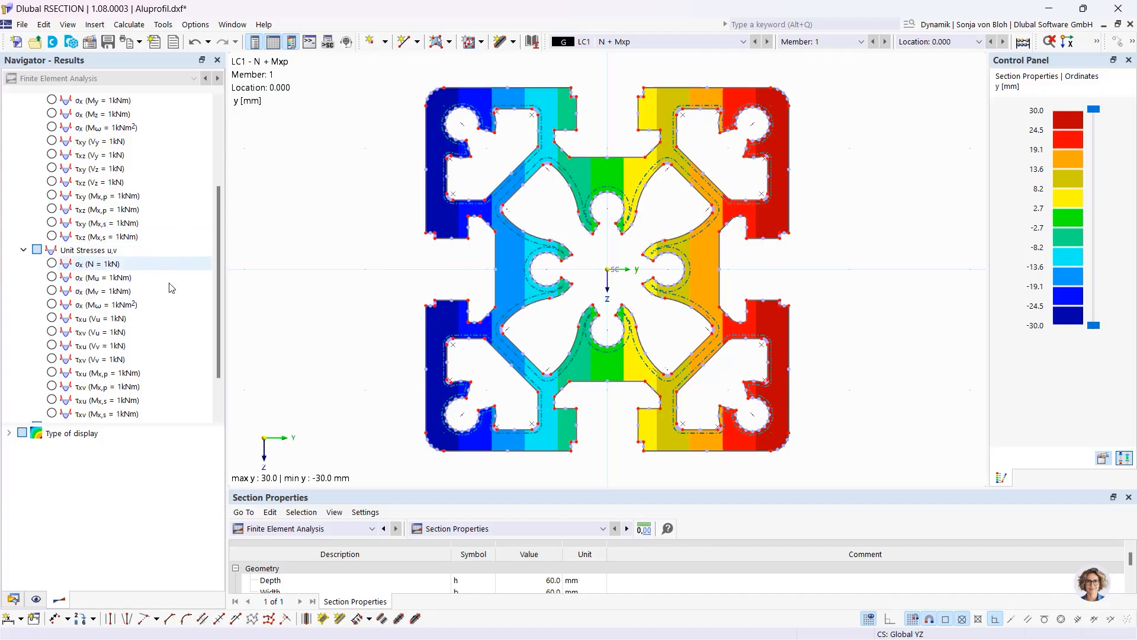
drag(216, 253, 218, 309)
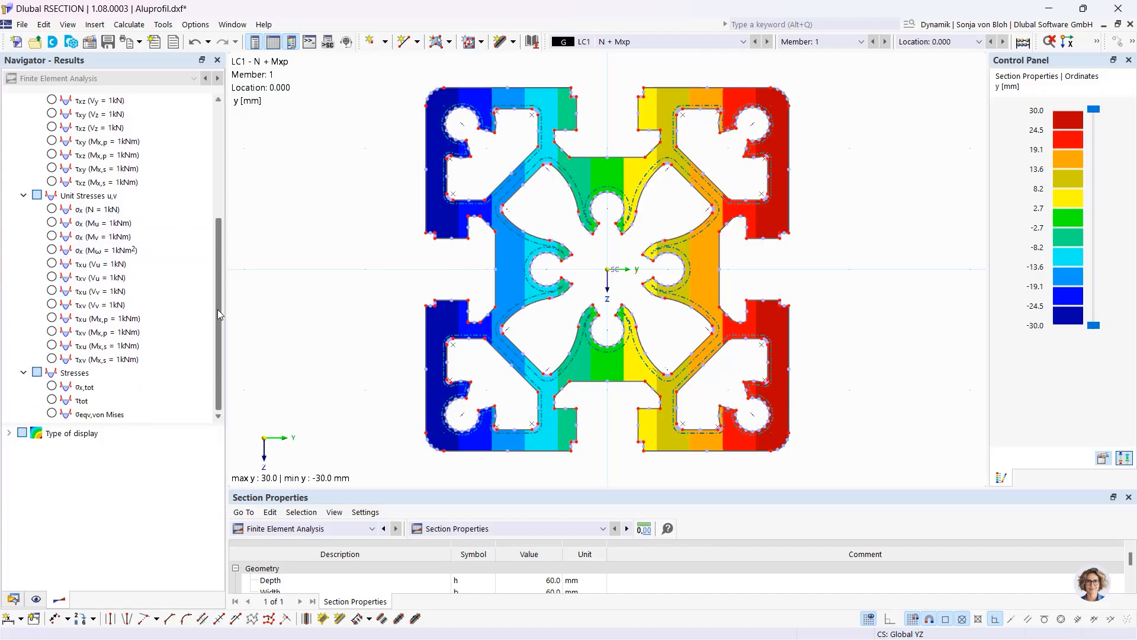
click(52, 386)
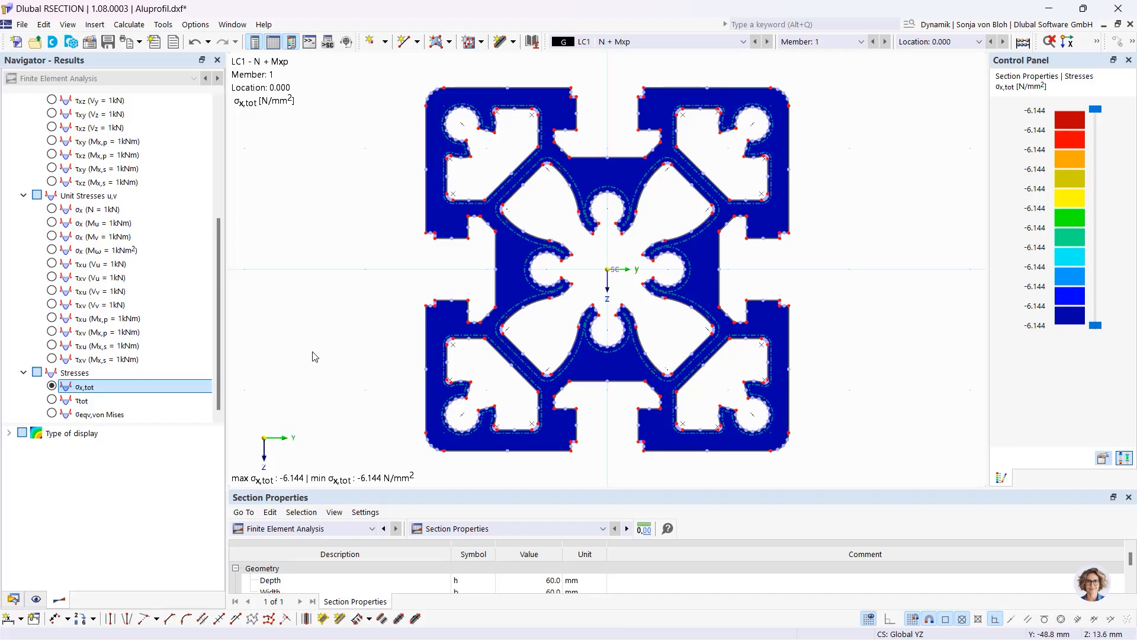
click(52, 399)
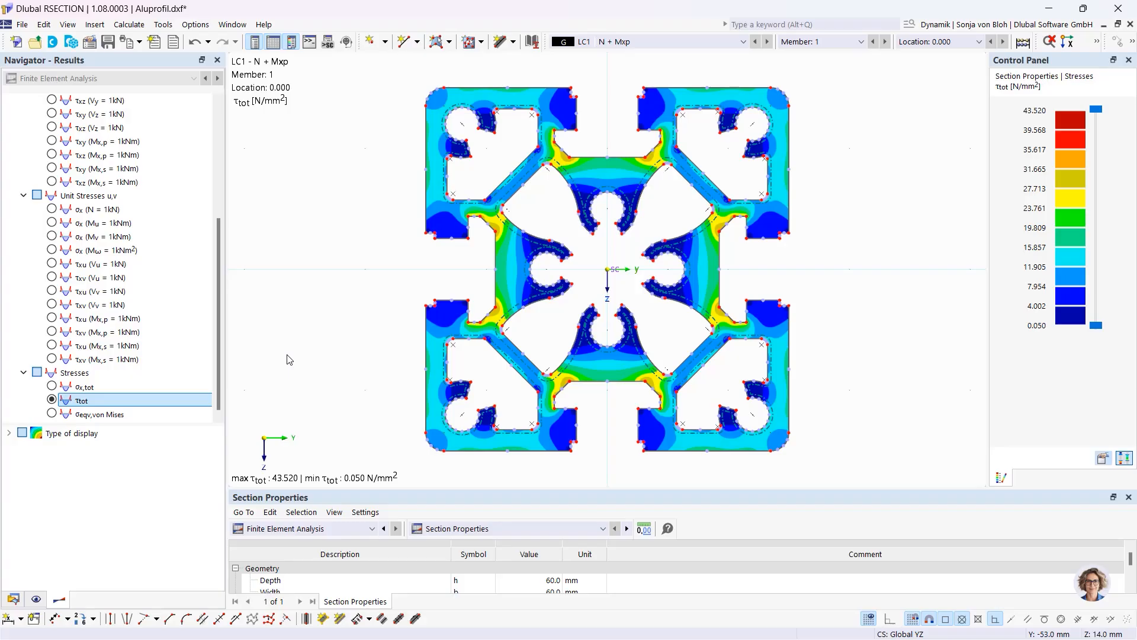
click(52, 415)
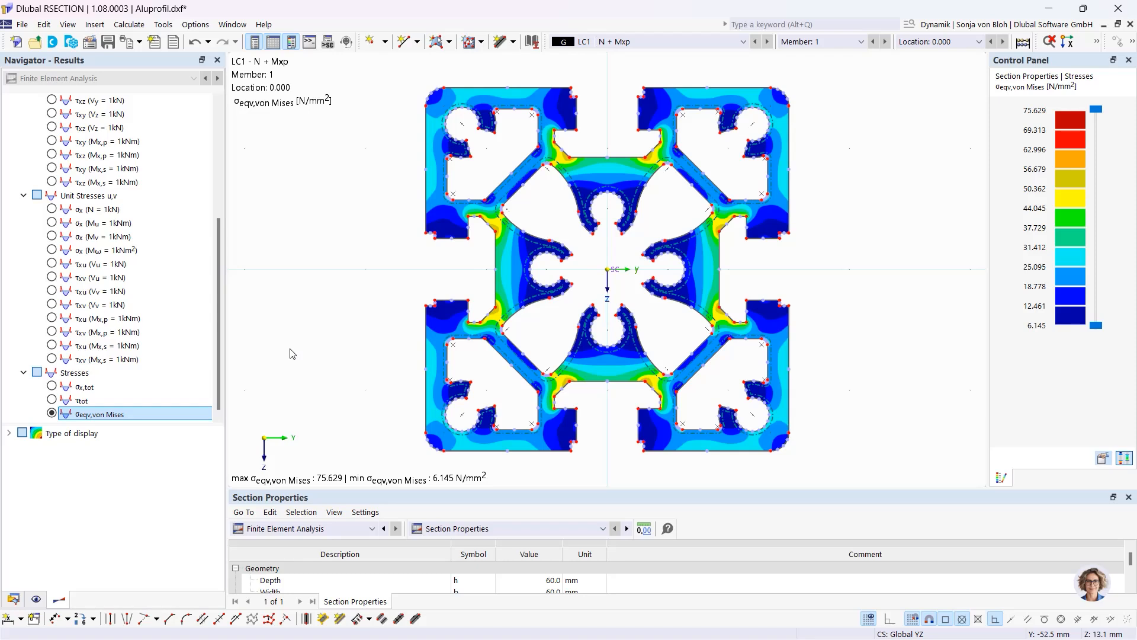
click(11, 599)
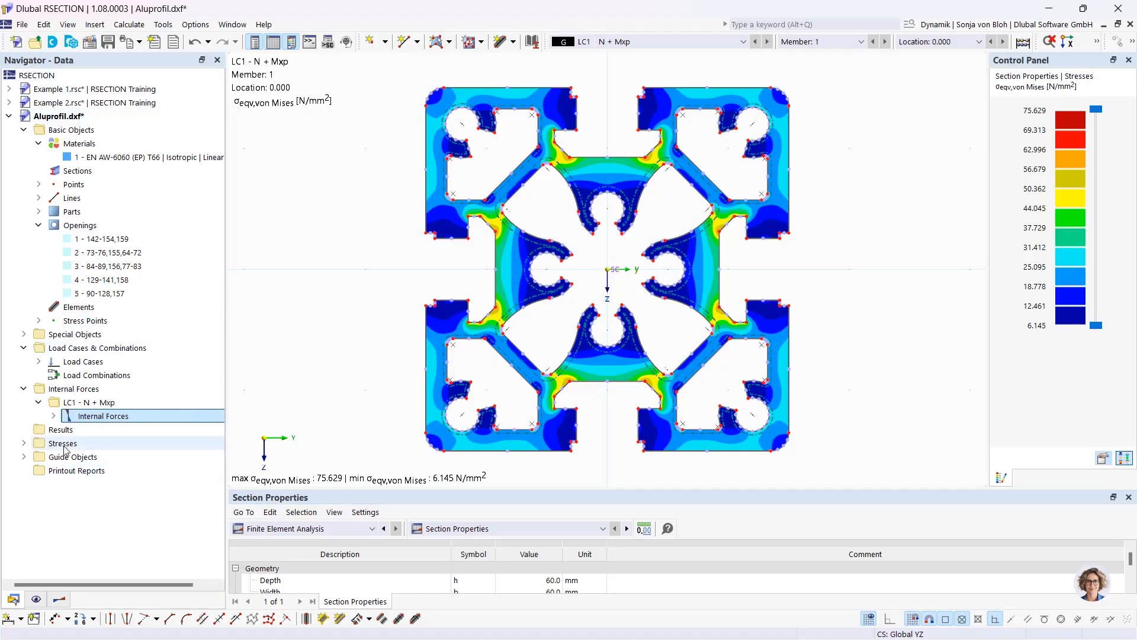
Generate an 82-page printout report excluding Unit Normal and Unit Shear Stresses, then minimize it
right_click(76, 472)
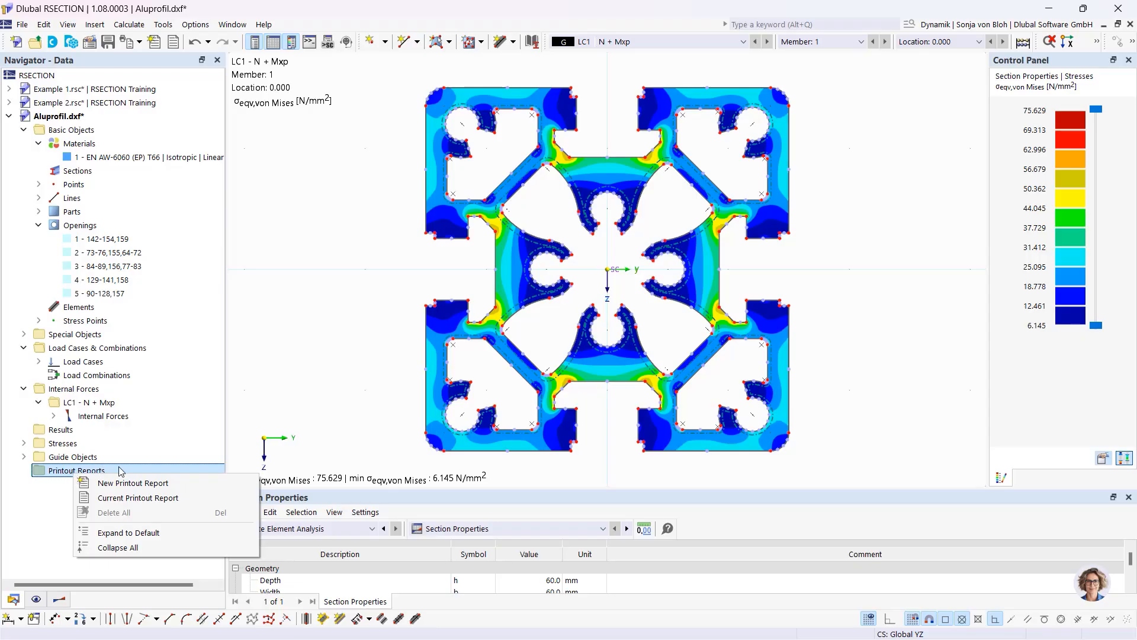
click(129, 483)
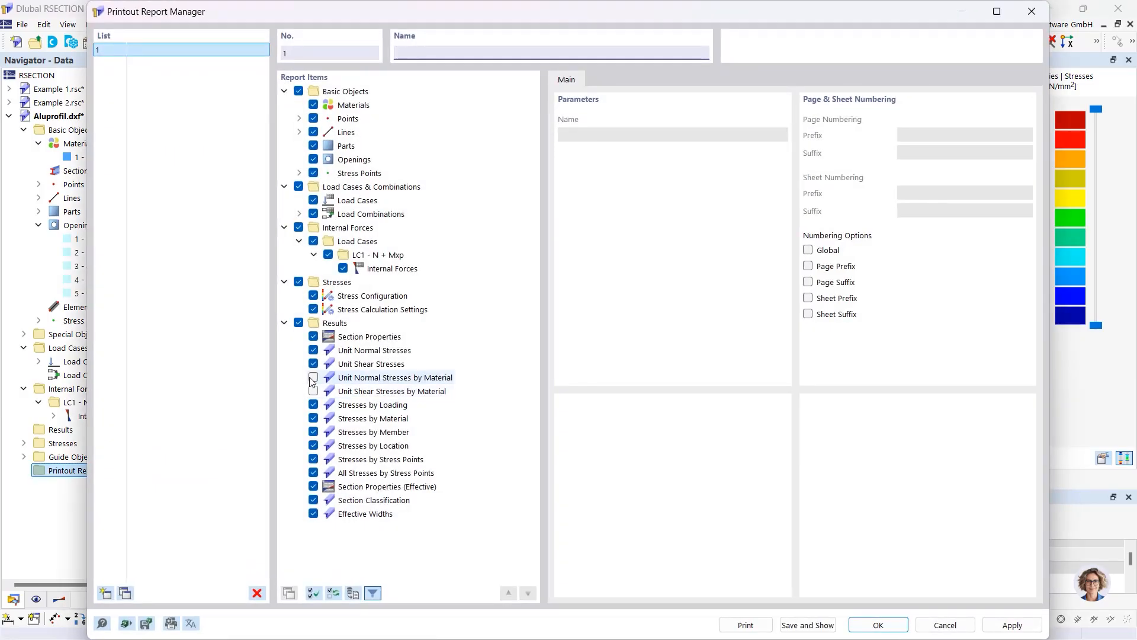
click(314, 350)
click(314, 364)
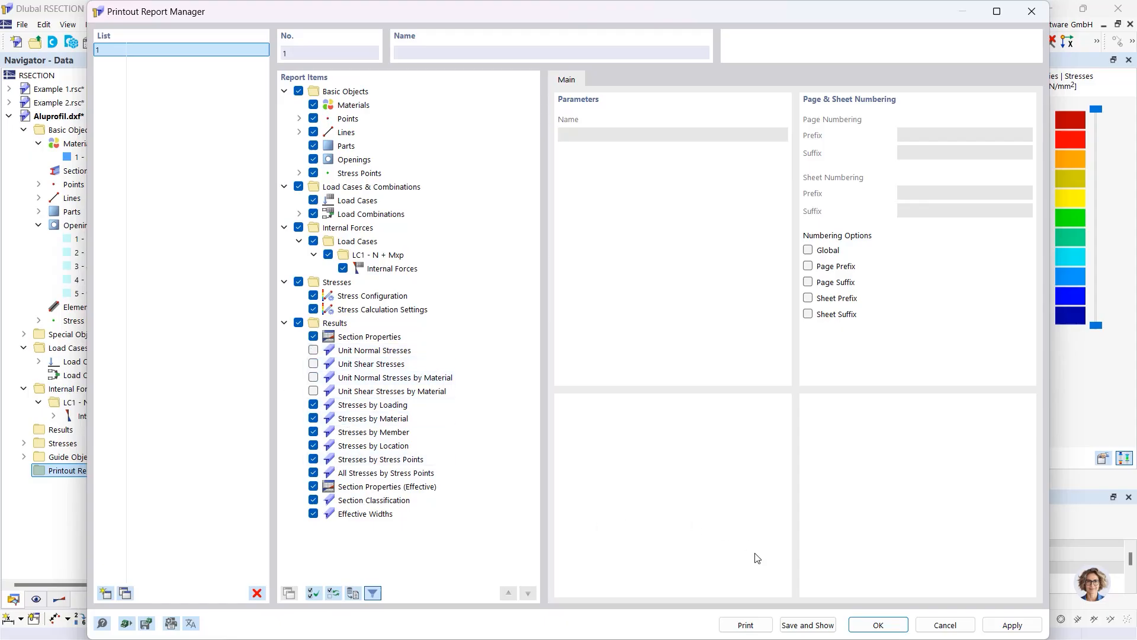
click(807, 625)
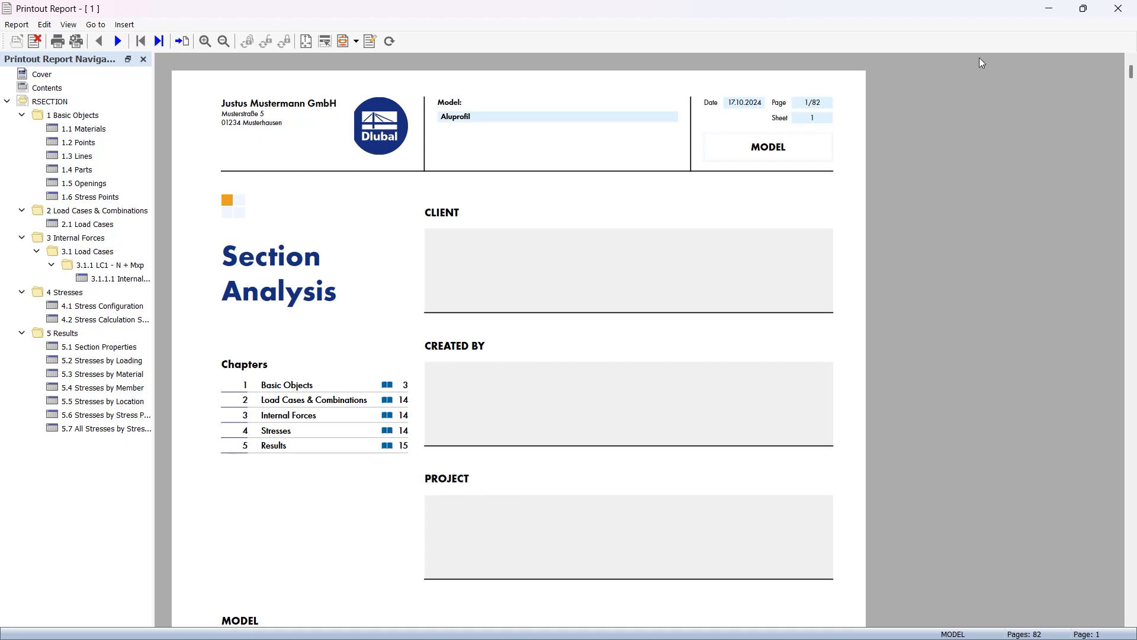
click(1057, 12)
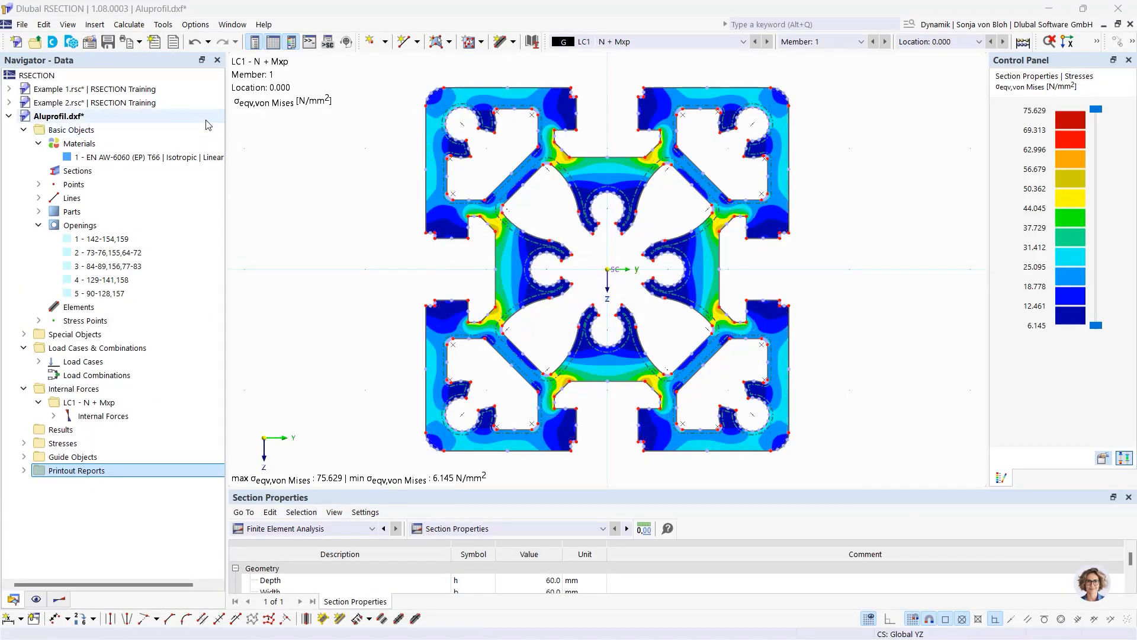
Print the von Mises stress graphic to the report and view it as chapter 5.8
click(140, 42)
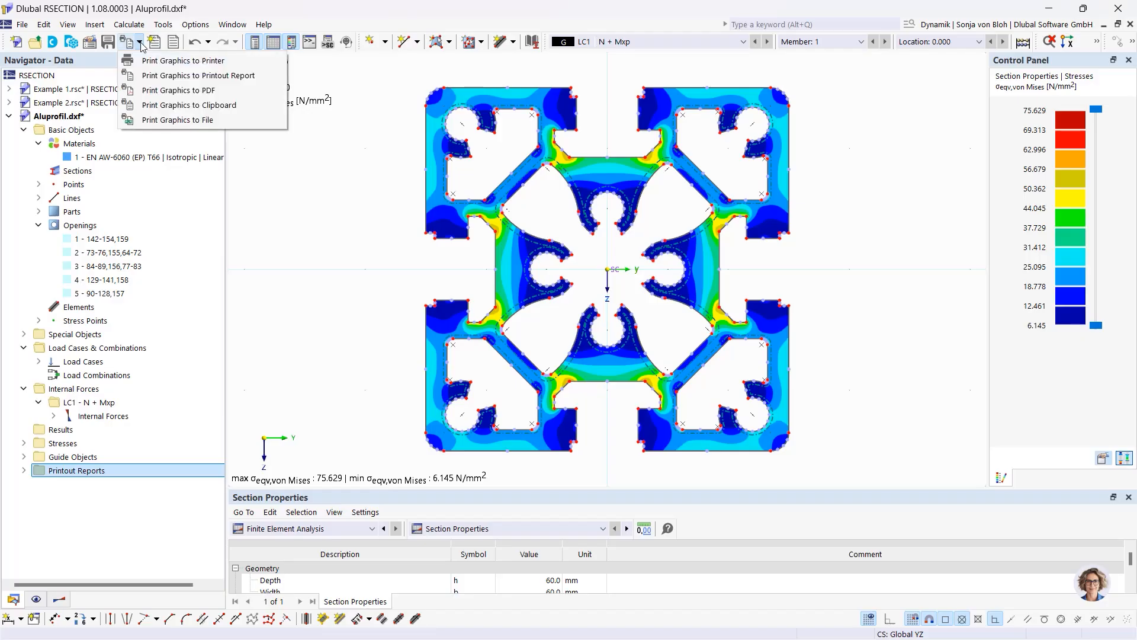
click(159, 76)
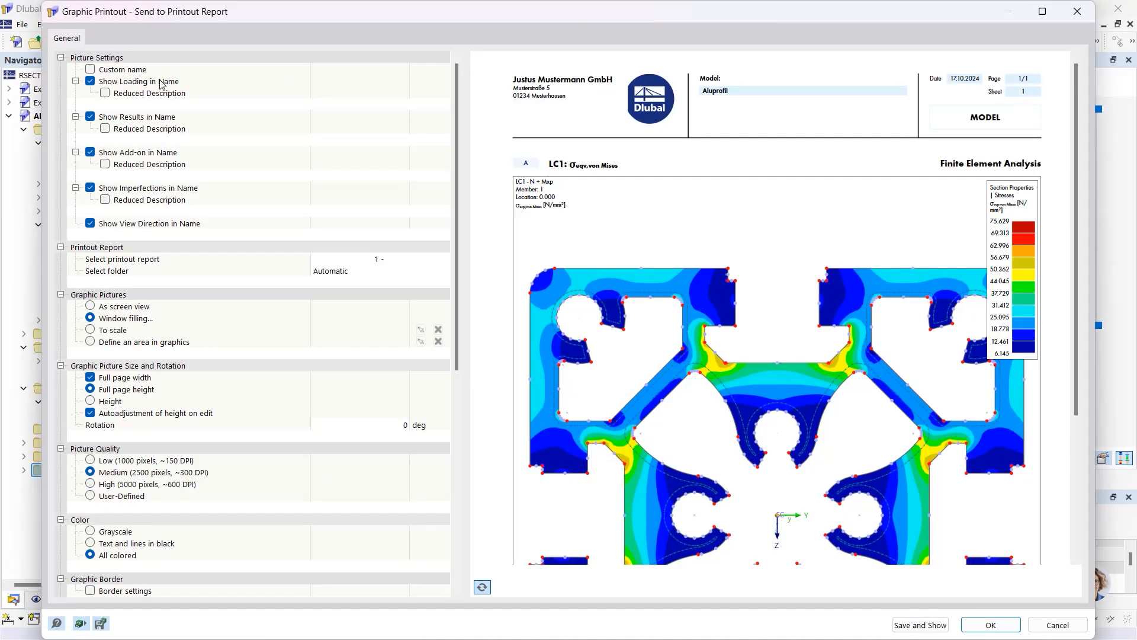
click(921, 626)
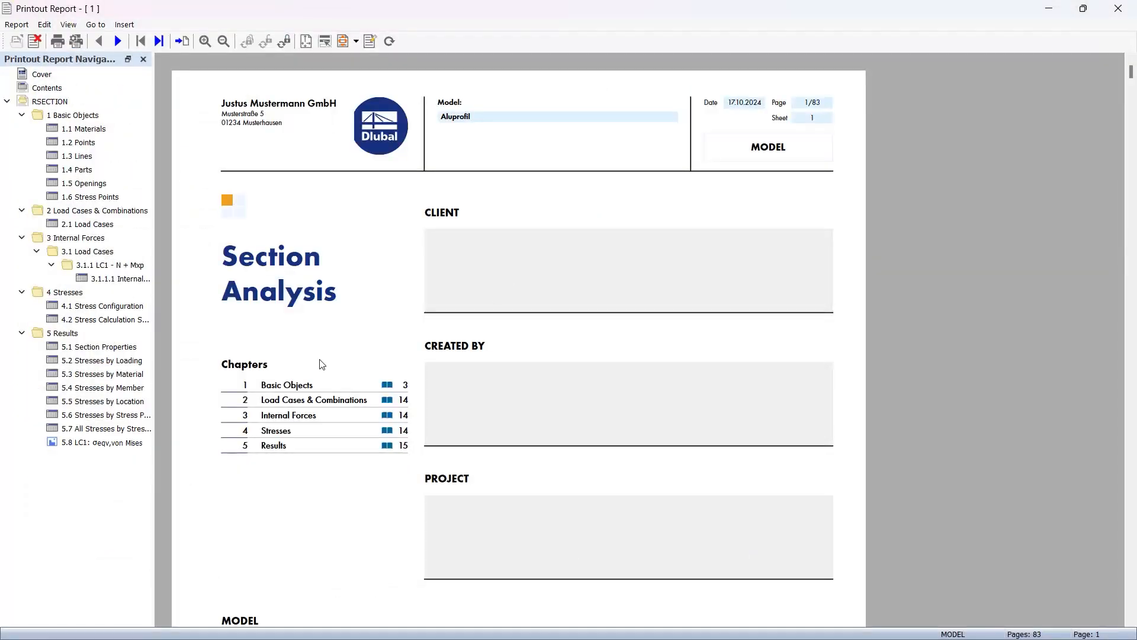
click(102, 443)
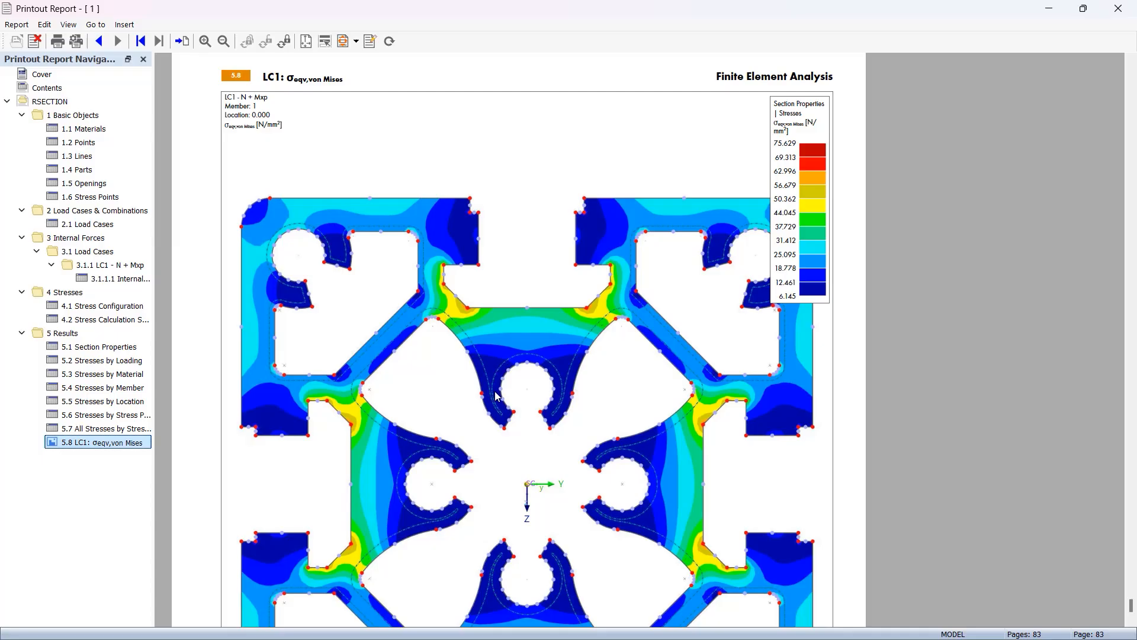
Close the printout report to return to the Aluprofil.dxf von Mises stress plot
click(1117, 11)
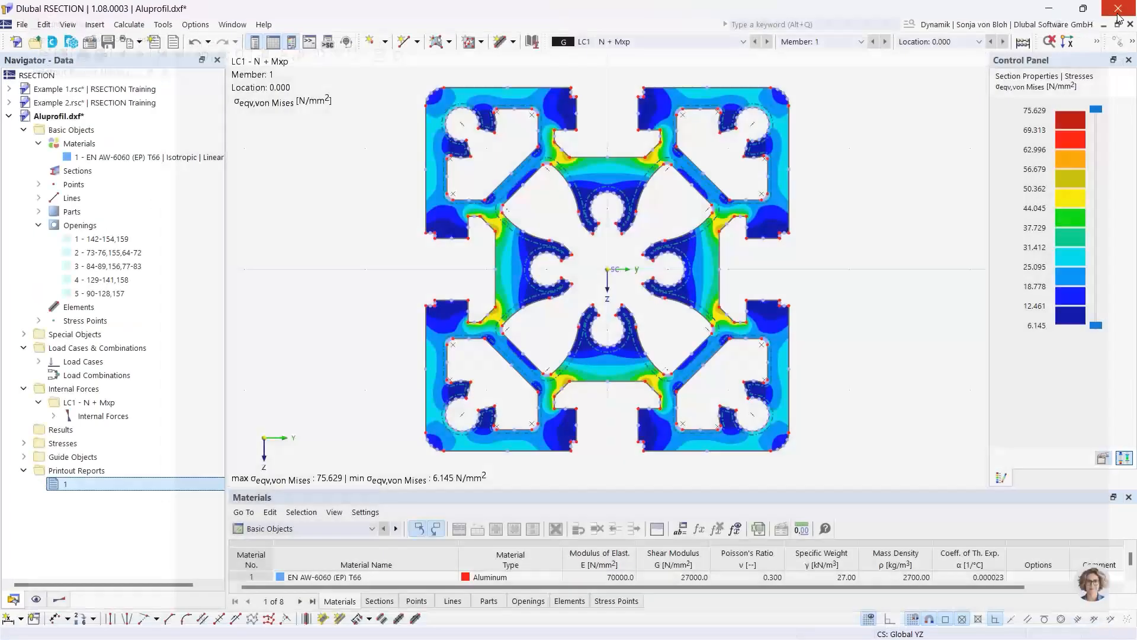
Create a new model named 'Hybrid' in the RSECTION Training series
click(22, 45)
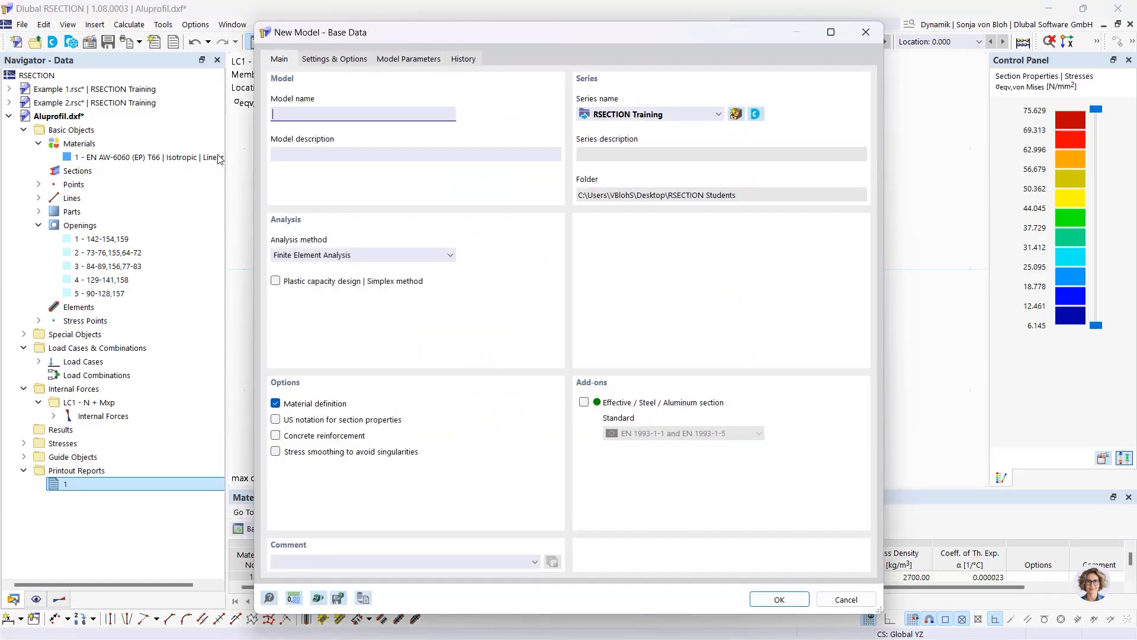
text(Hybrid)
click(762, 603)
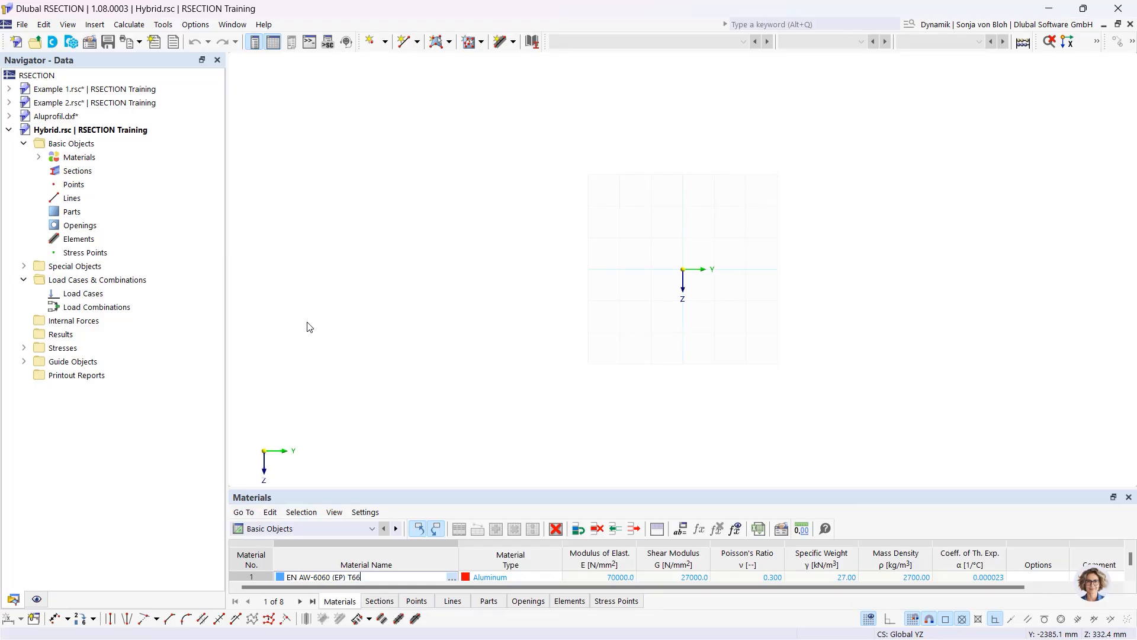
Replace material 1 with C40/50 concrete from the EN 1992-1-1 library
click(39, 157)
double_click(51, 172)
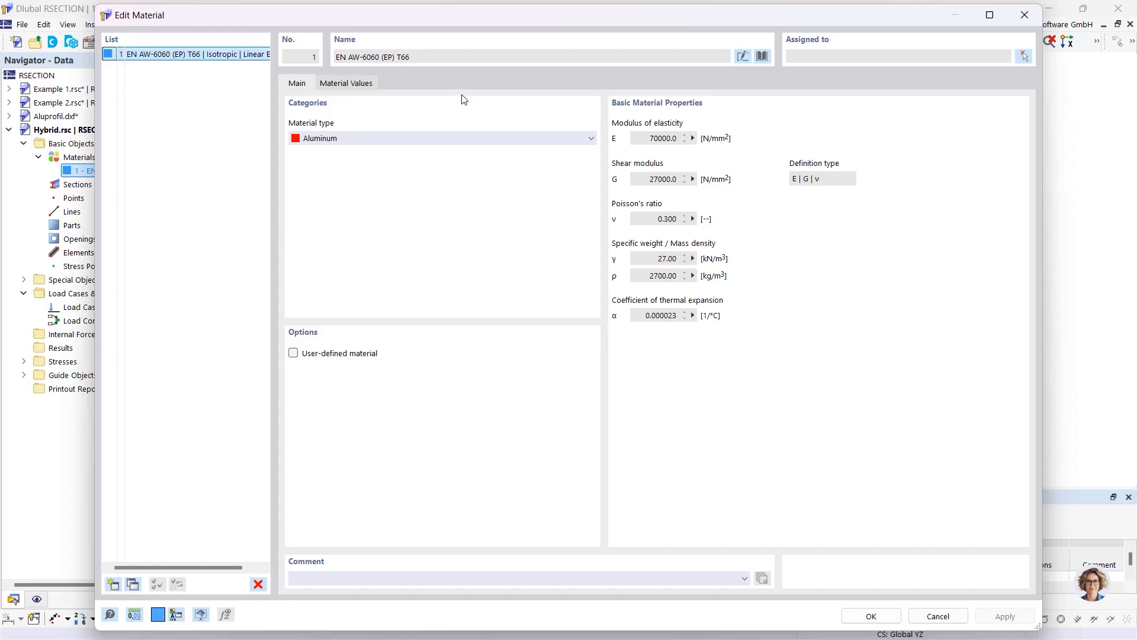
click(761, 56)
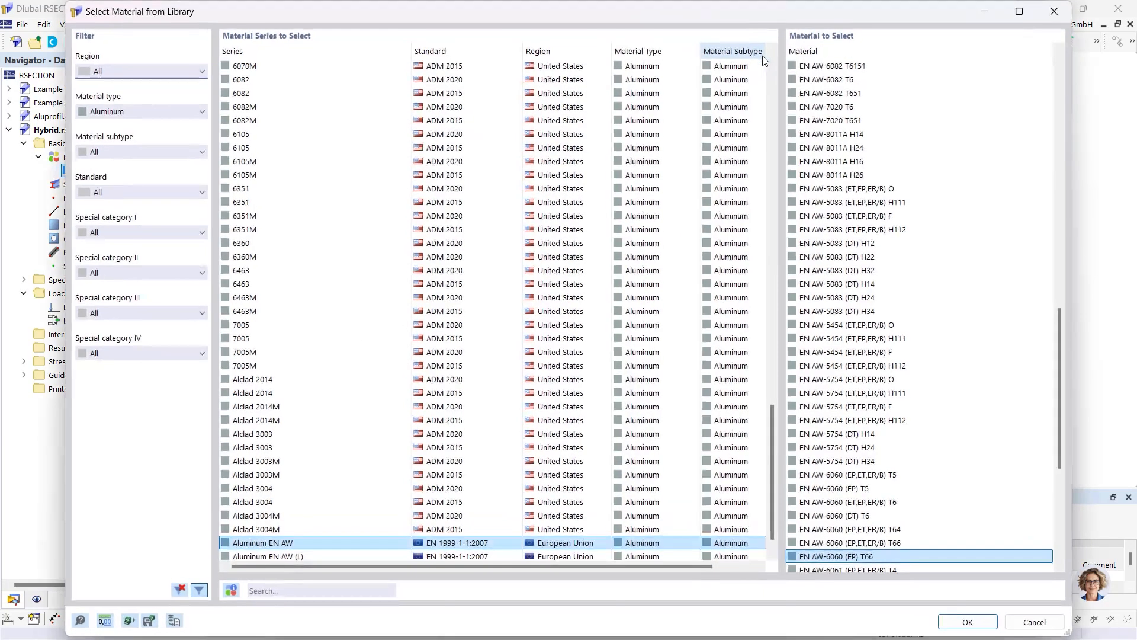
click(142, 108)
click(130, 119)
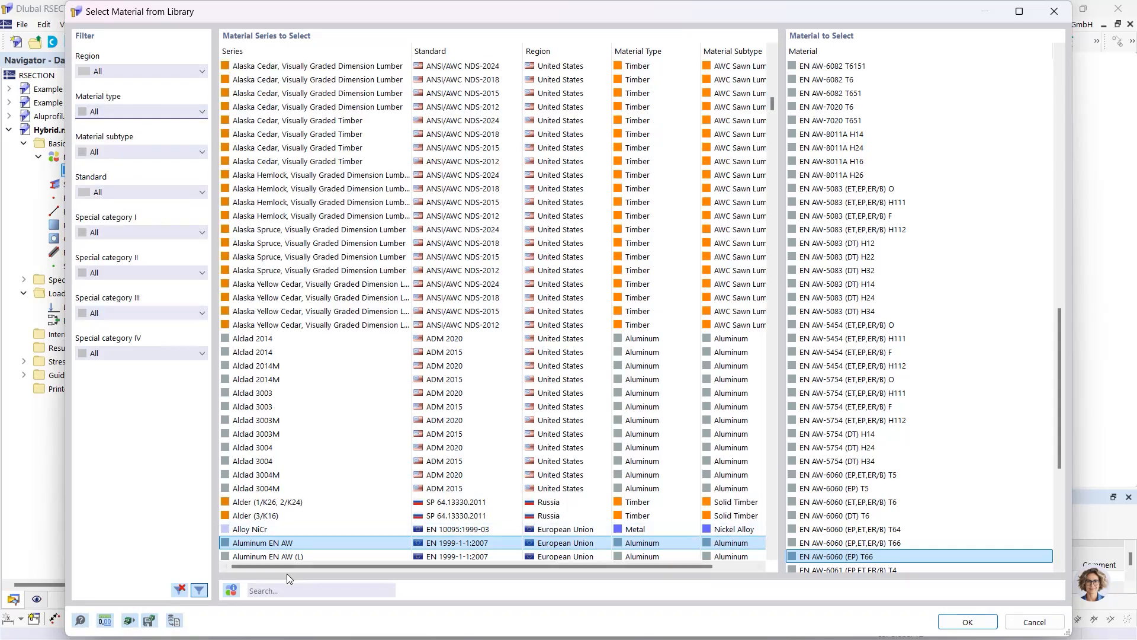
click(288, 594)
text(C40)
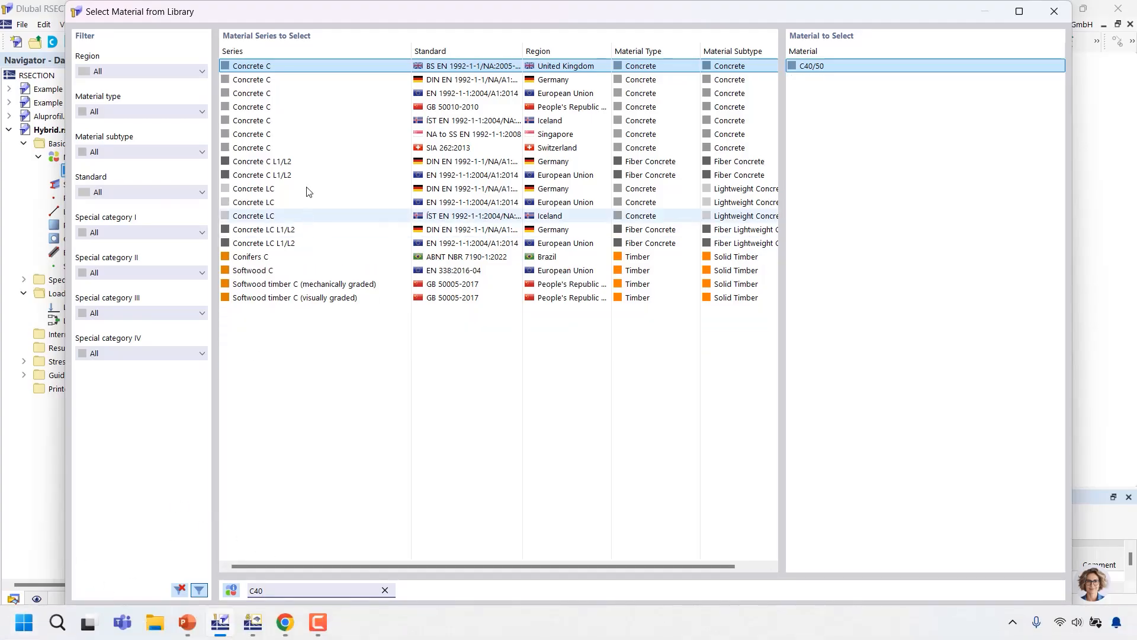
click(439, 95)
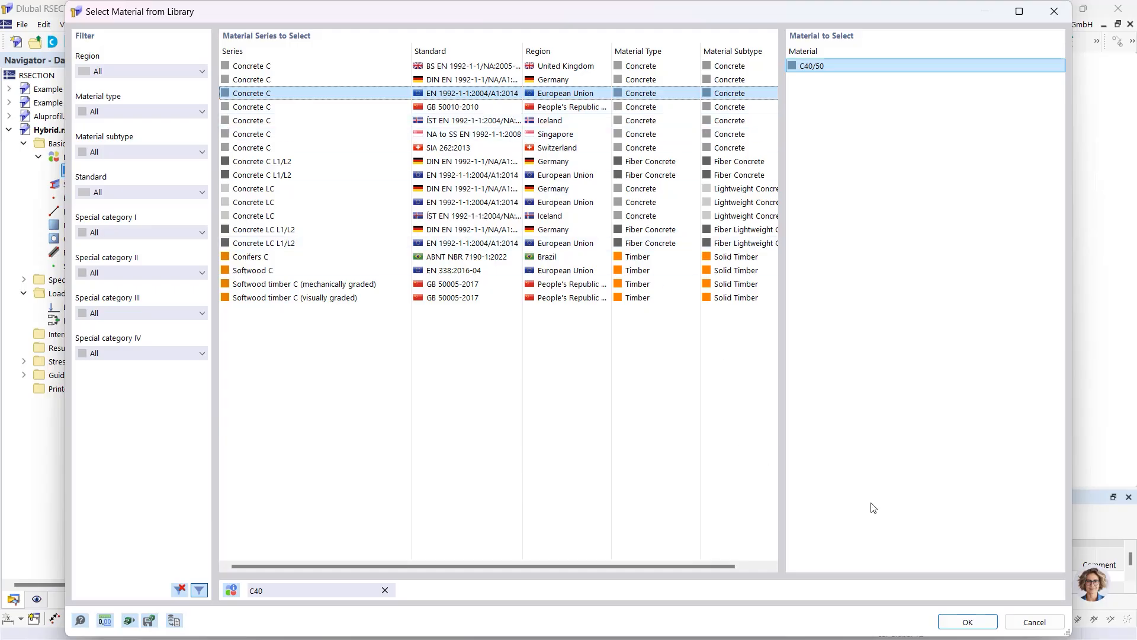
click(970, 622)
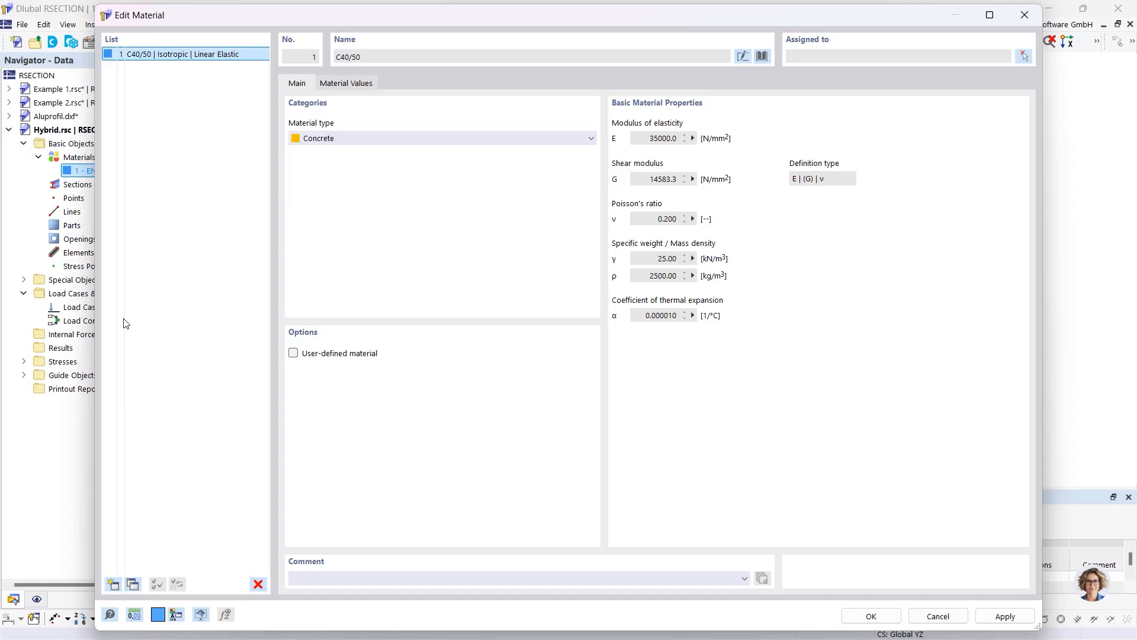
Add S235 steel from the EN 1993-1-1 library as a second material
click(112, 585)
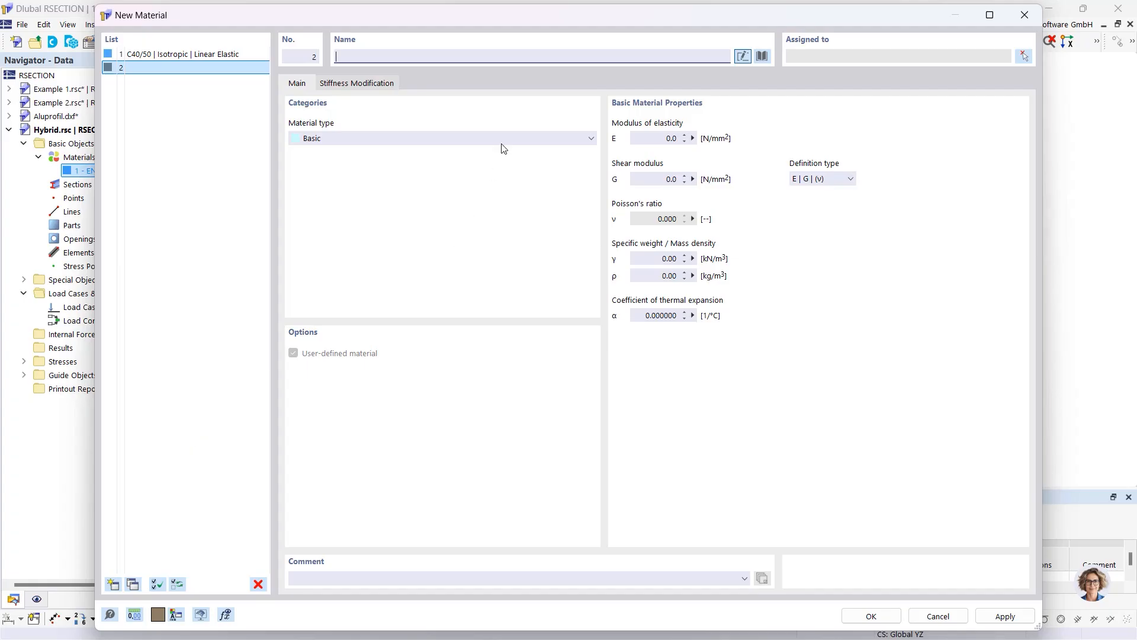
click(763, 56)
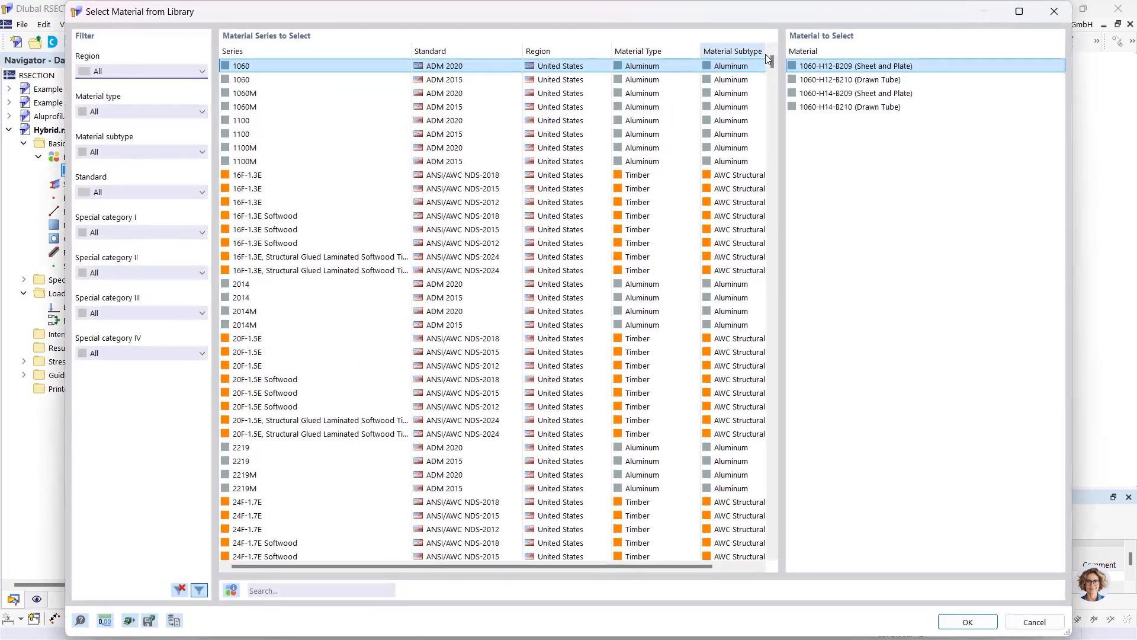
click(267, 590)
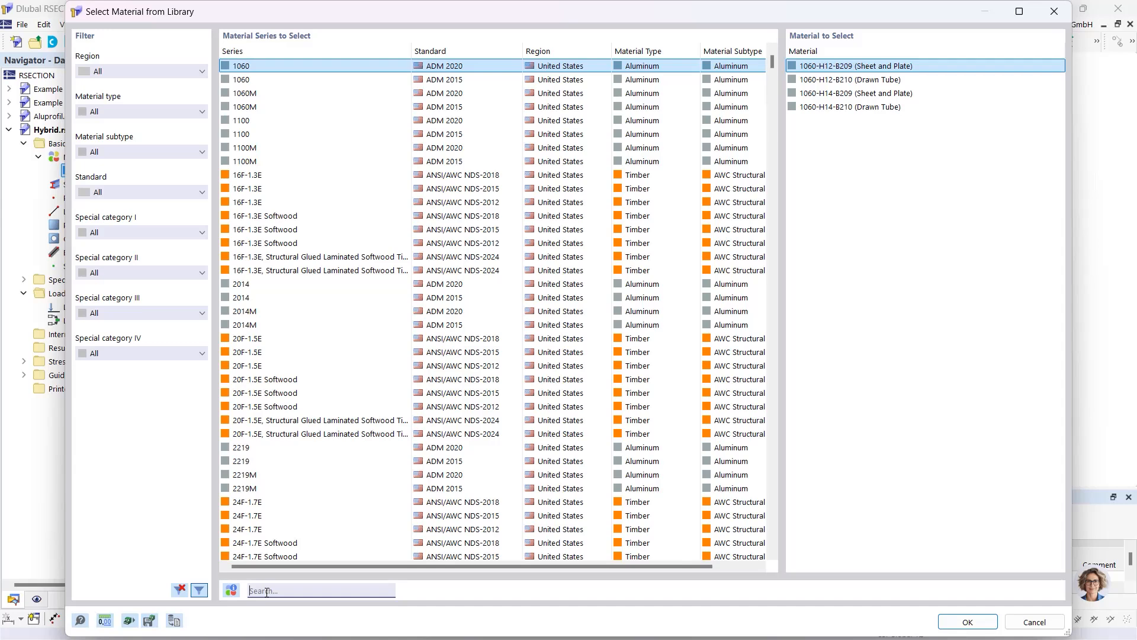
text(S235)
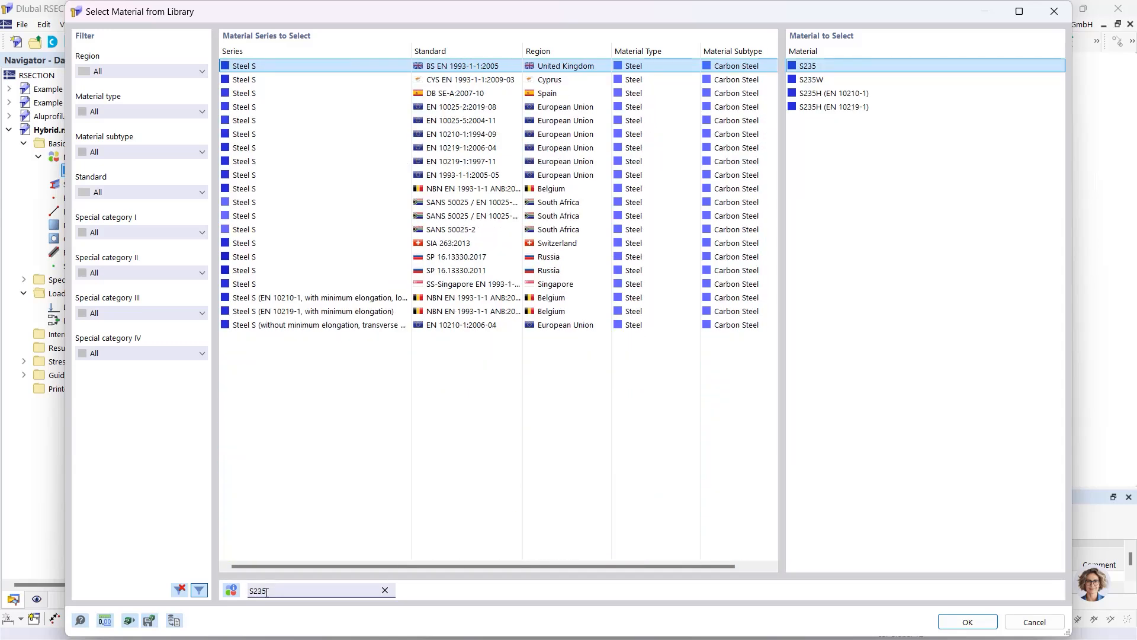
click(495, 178)
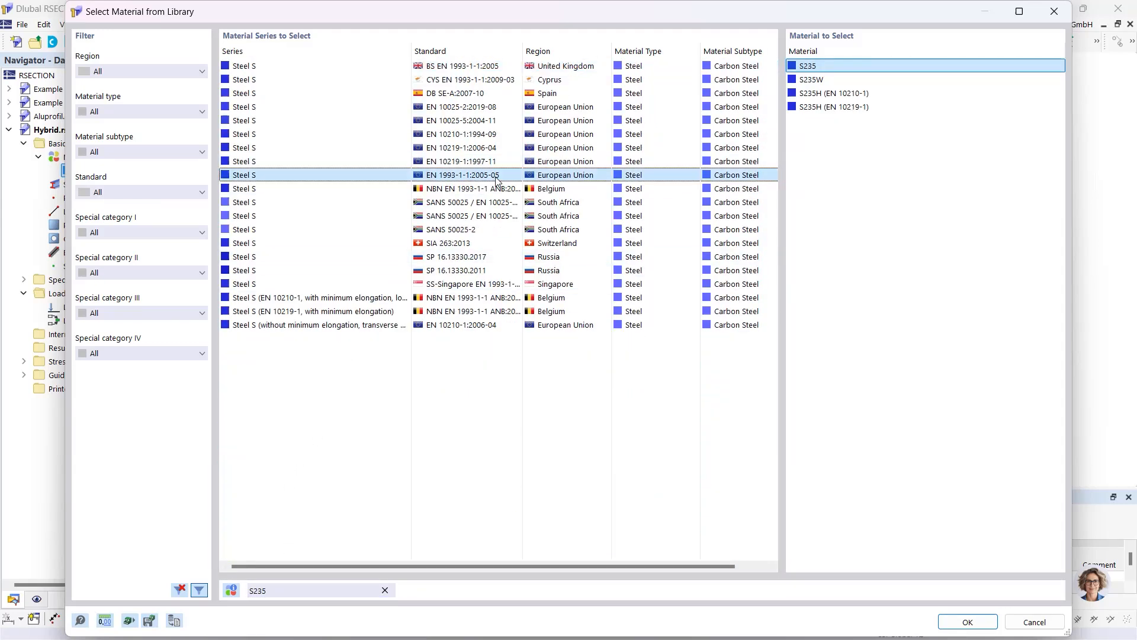
click(954, 627)
click(865, 616)
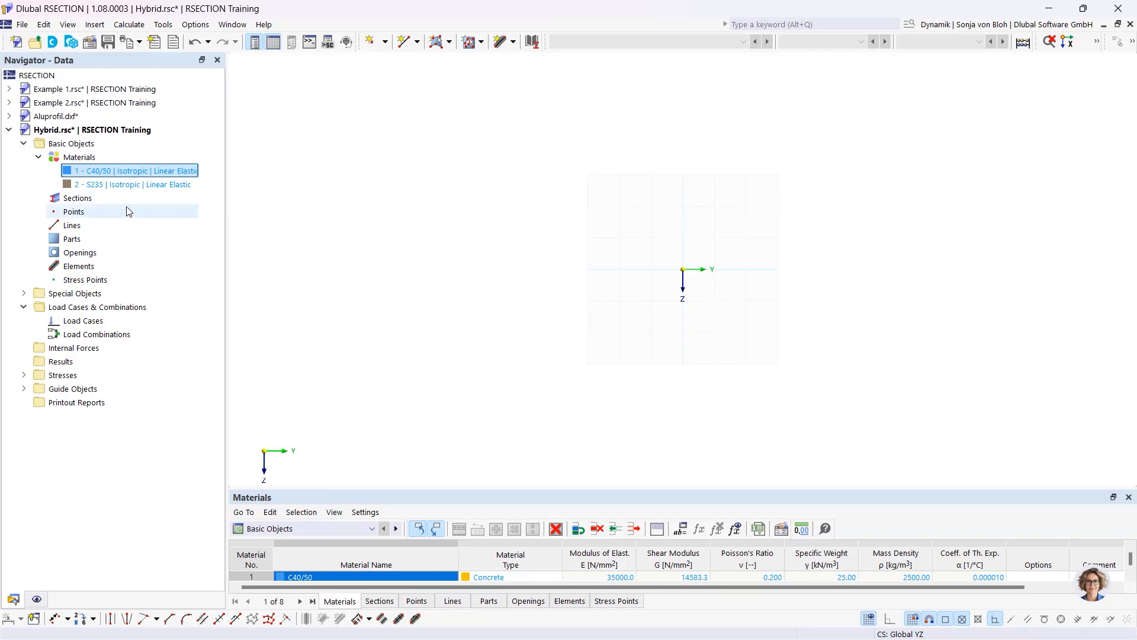
Define section R_M1 as a 1000 × 200 mm C40/50 massive rectangle
right_click(97, 199)
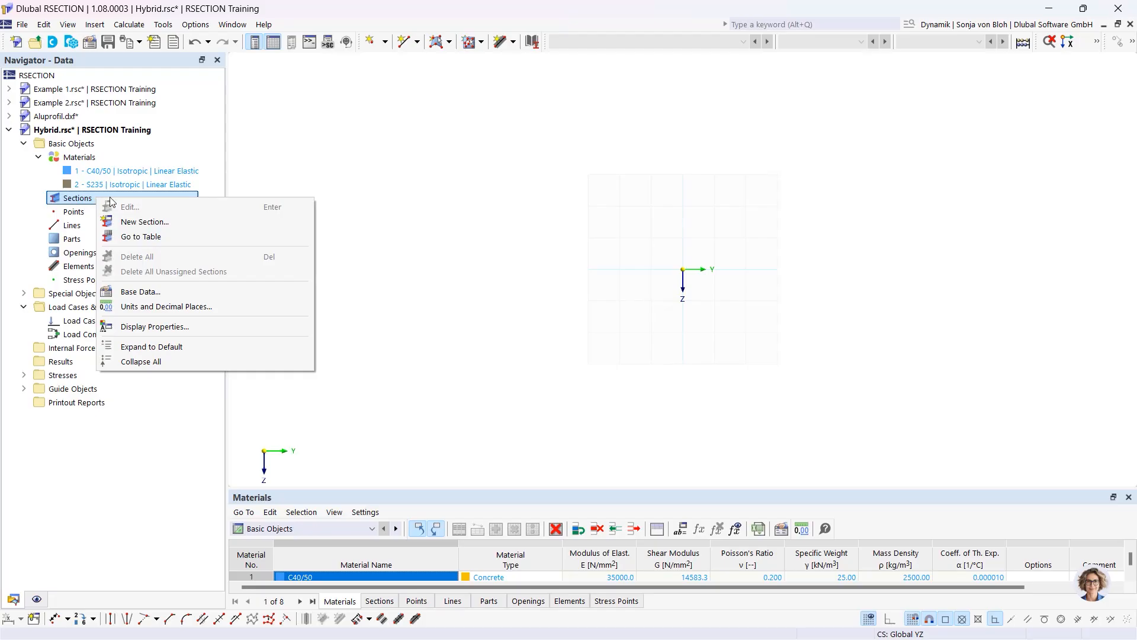
click(132, 223)
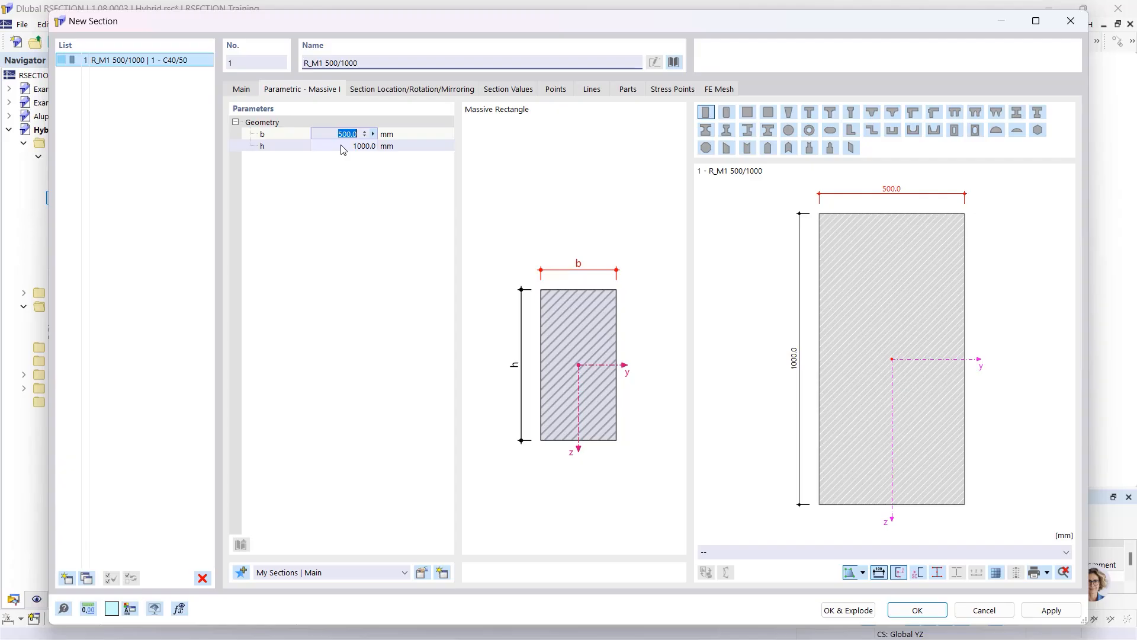
text(100)
click(341, 147)
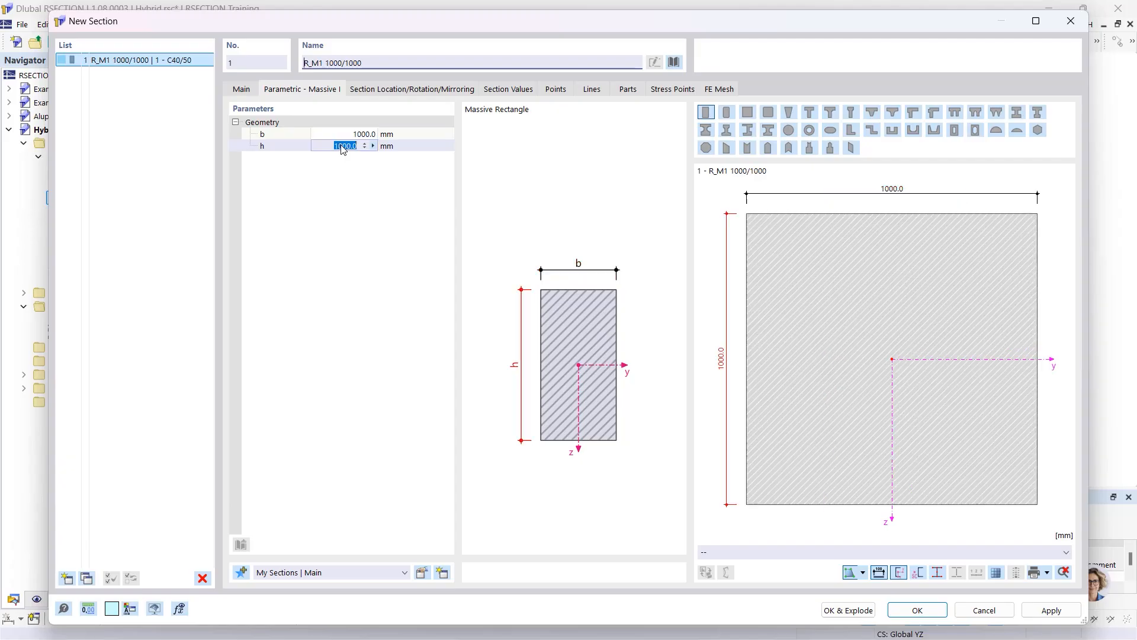
text(200)
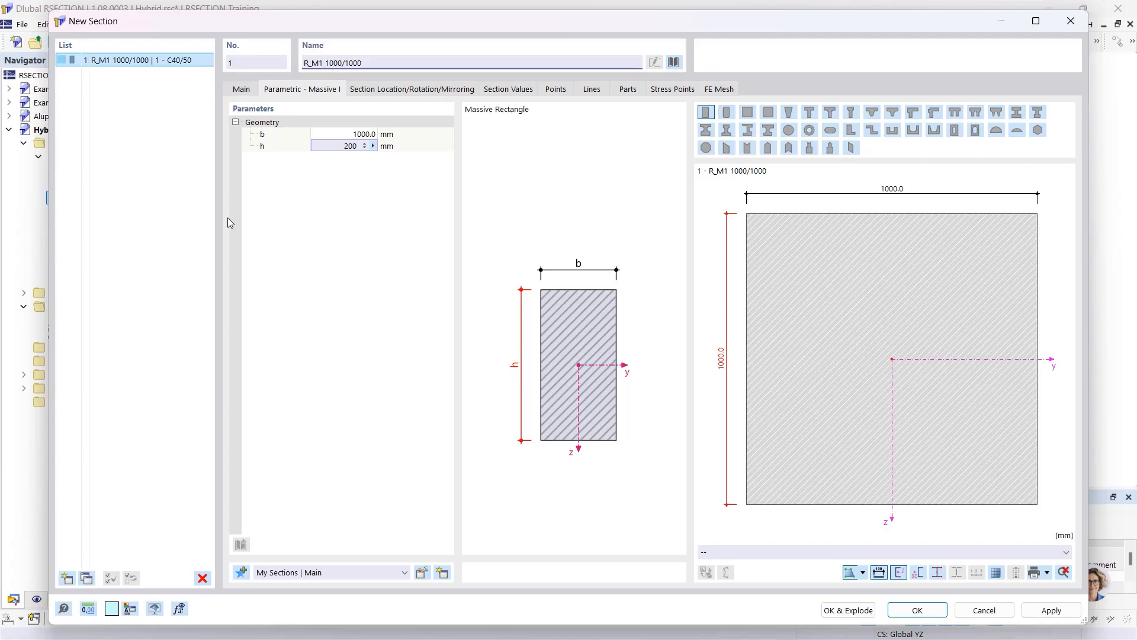
click(917, 610)
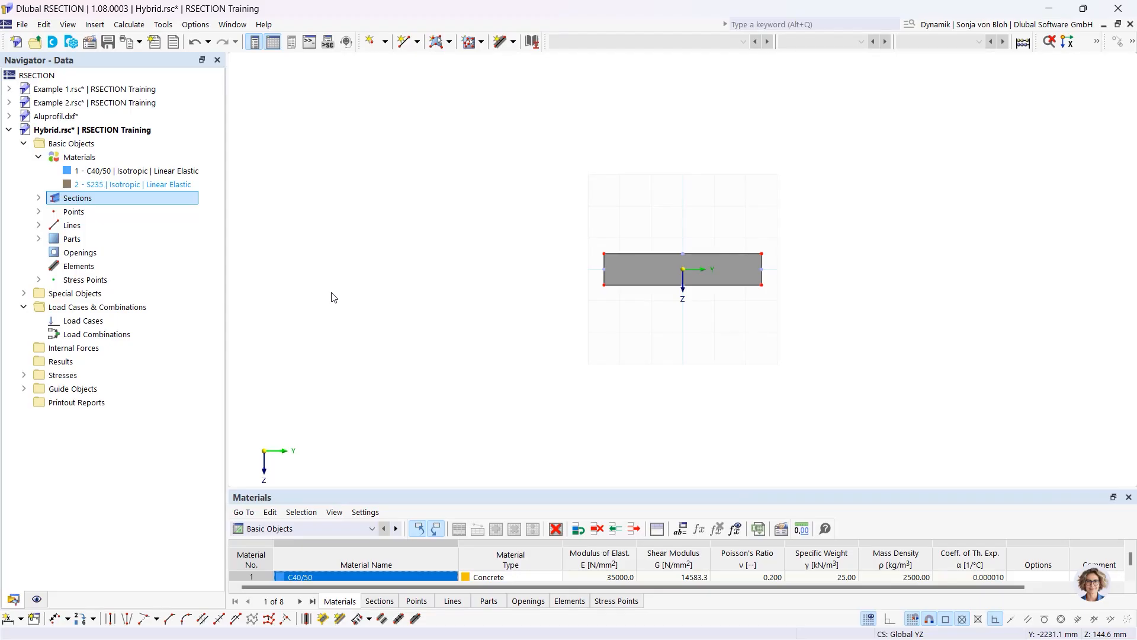
Add an HEB 400 section in S235, referenced at its top flange centre
right_click(104, 203)
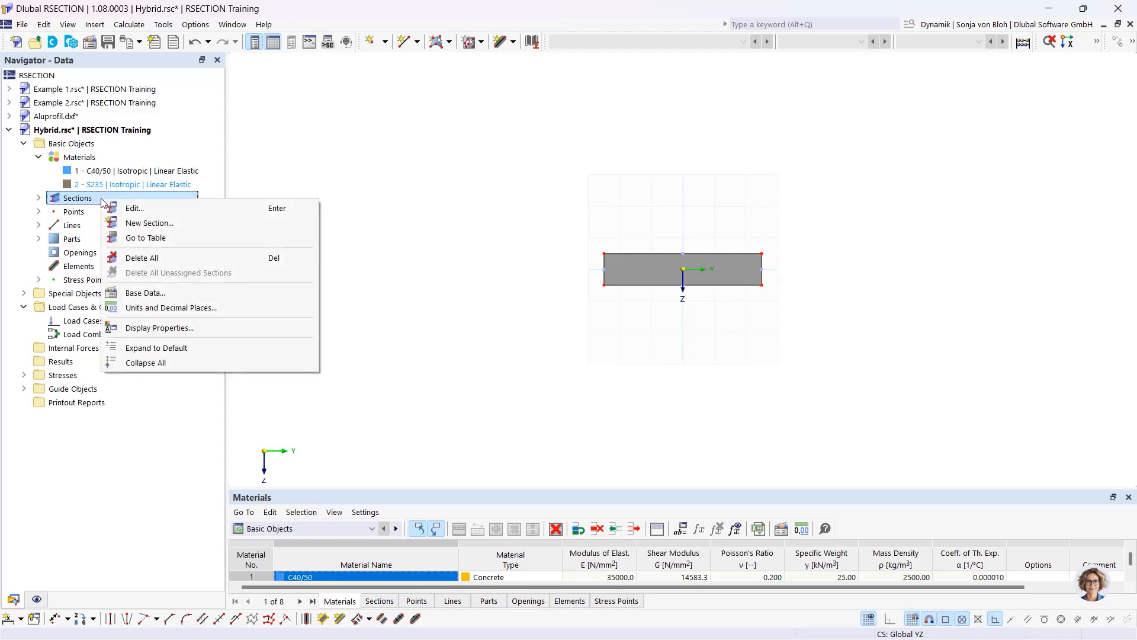
click(138, 223)
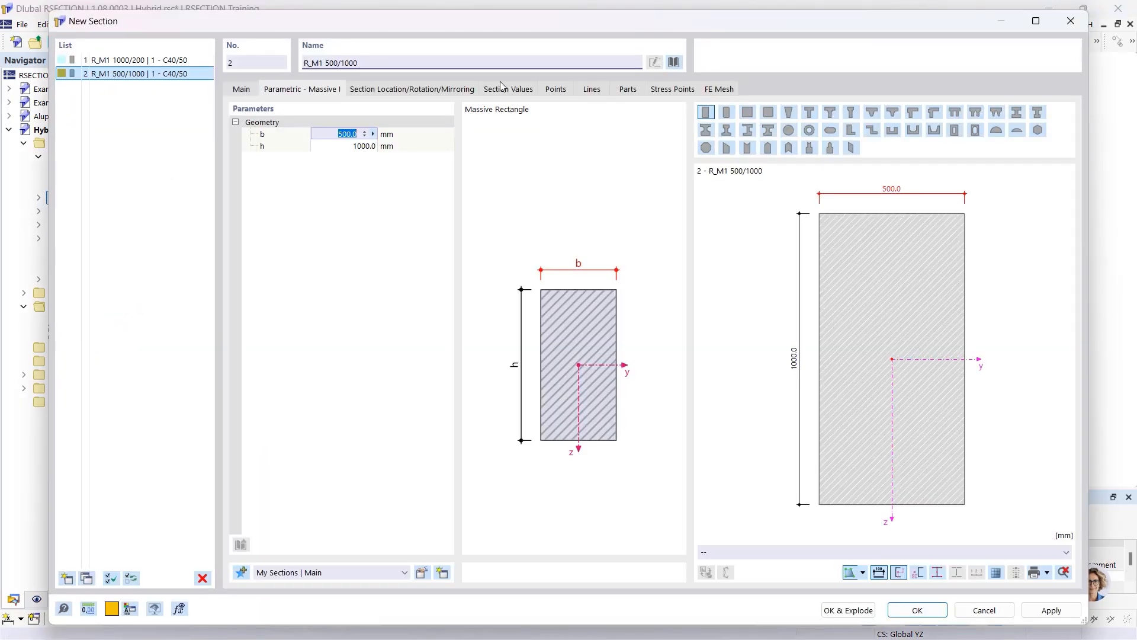
click(675, 60)
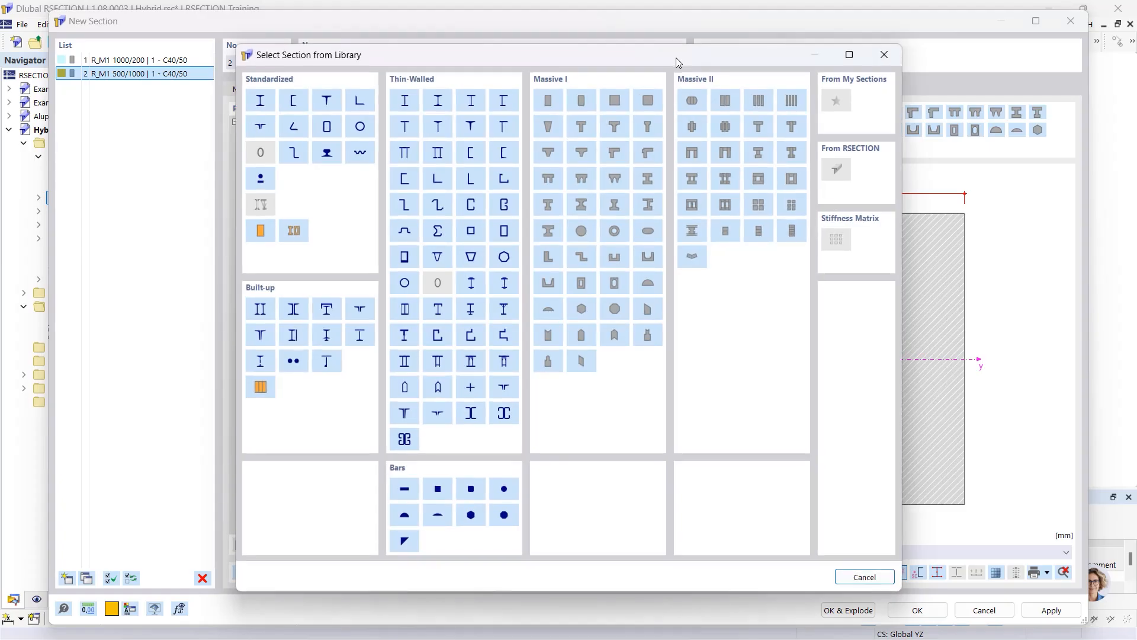
click(261, 101)
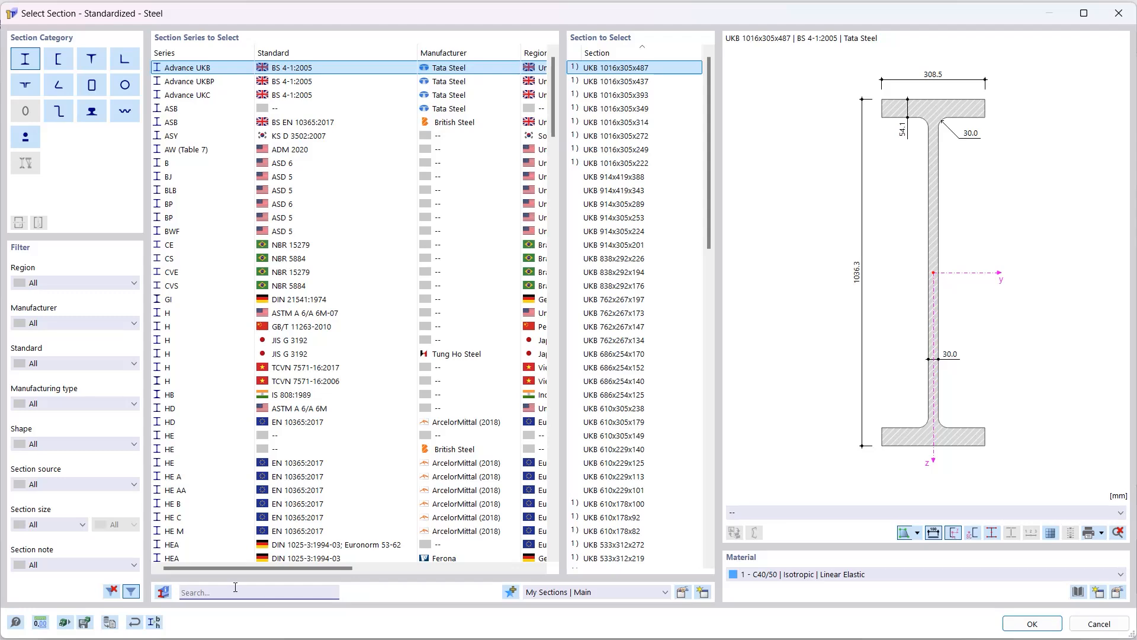
text(H)
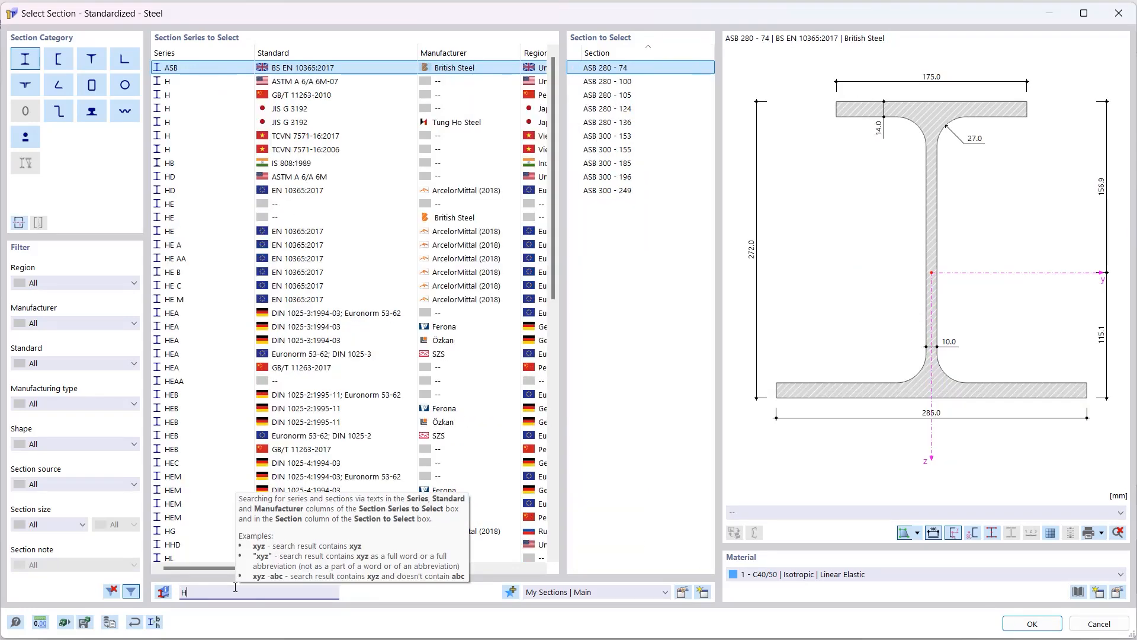
text(EB 400)
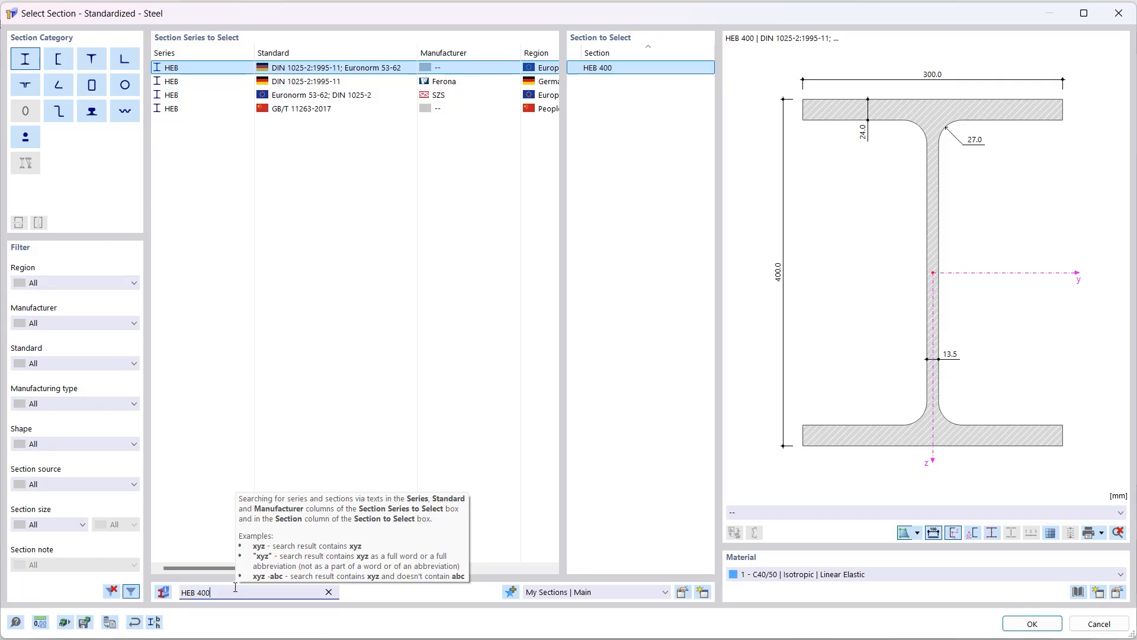
click(774, 575)
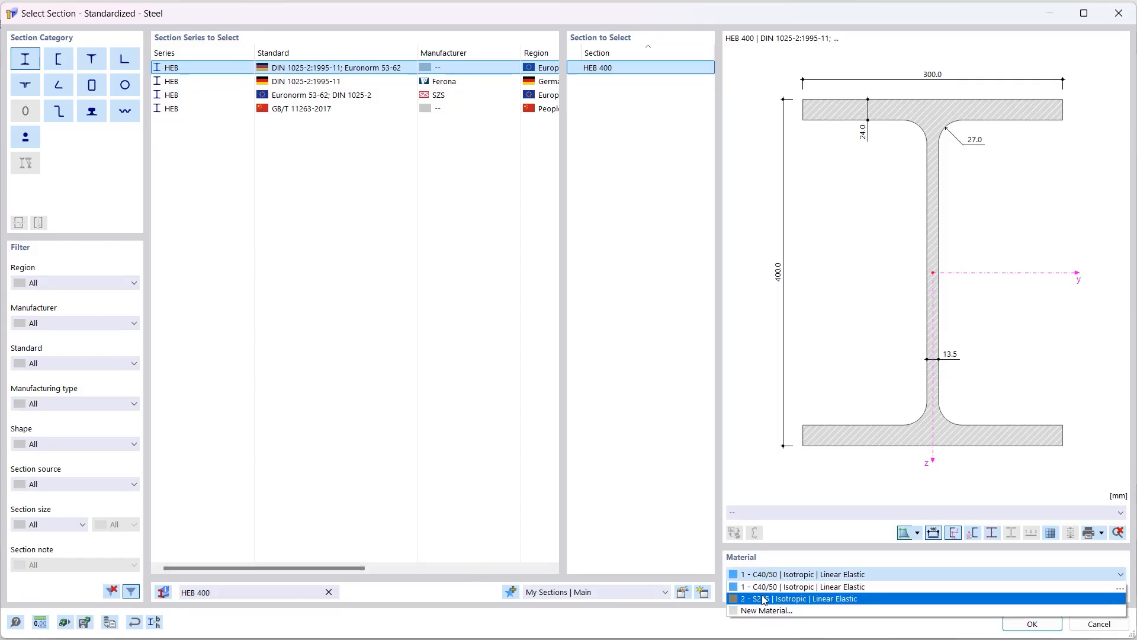
click(764, 599)
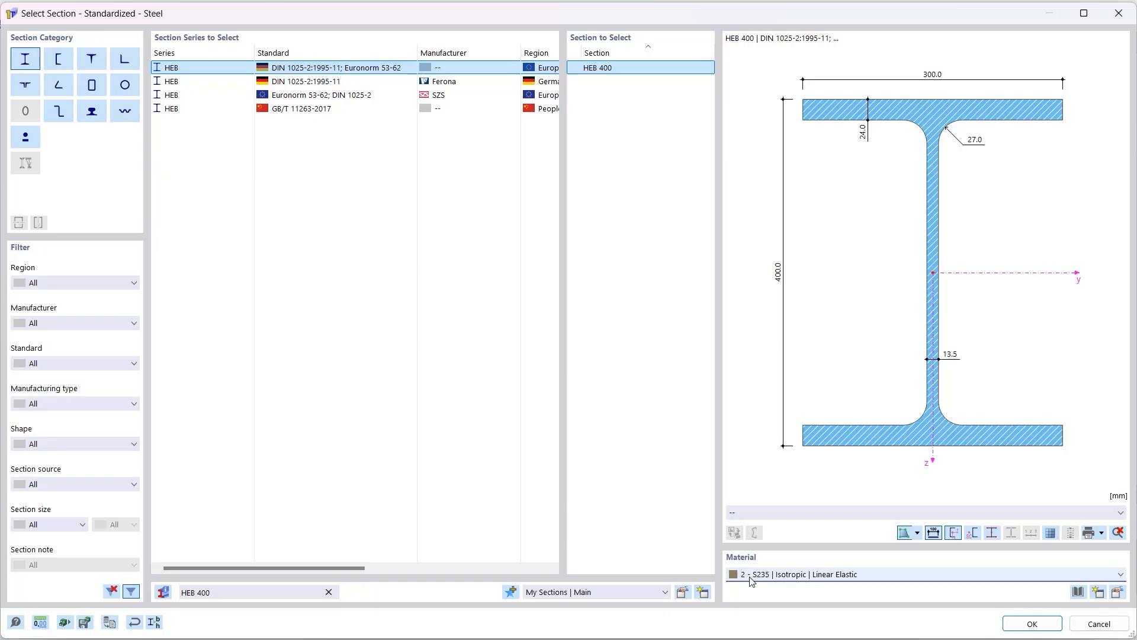
click(1019, 622)
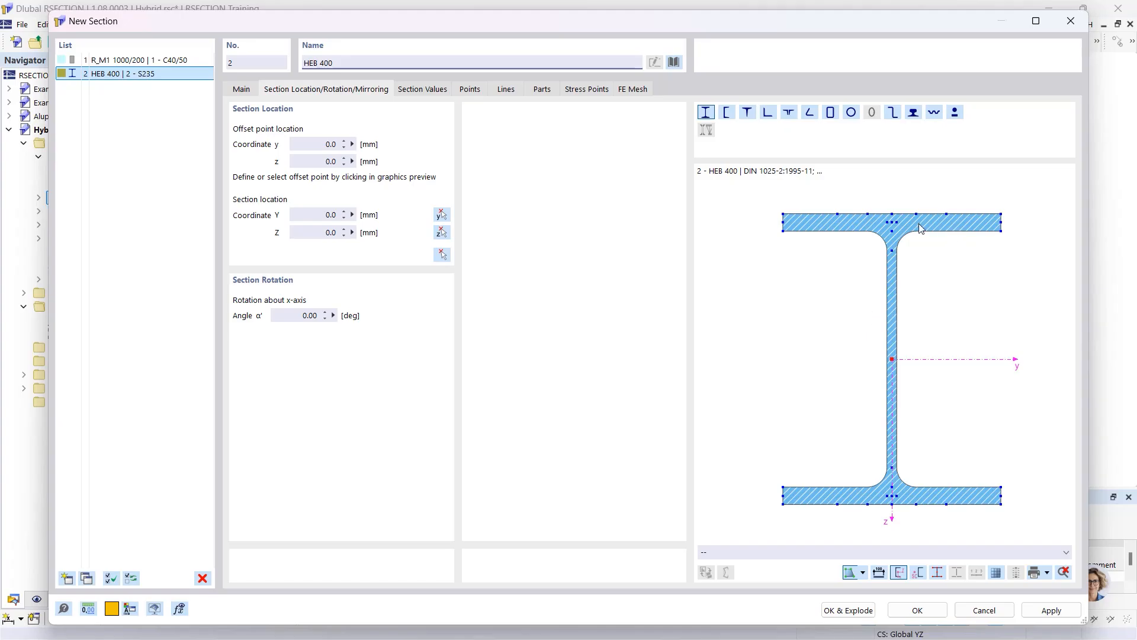
click(892, 214)
Position the HEB 400 at the slab's bottom middle, at Z = 100.0 mm
click(438, 255)
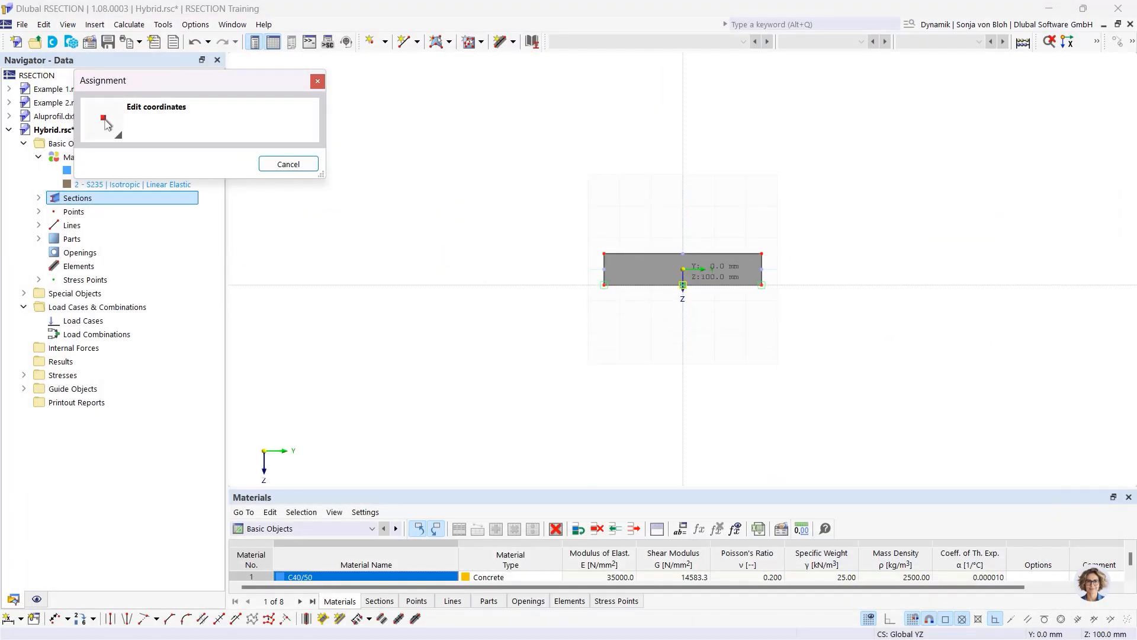
click(682, 285)
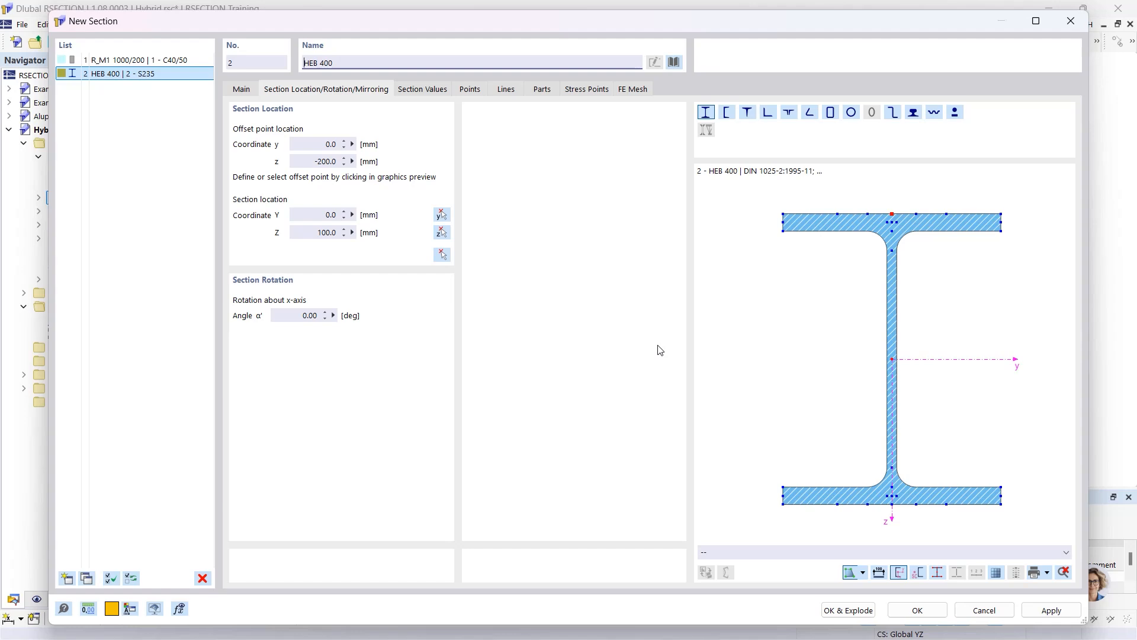
click(917, 611)
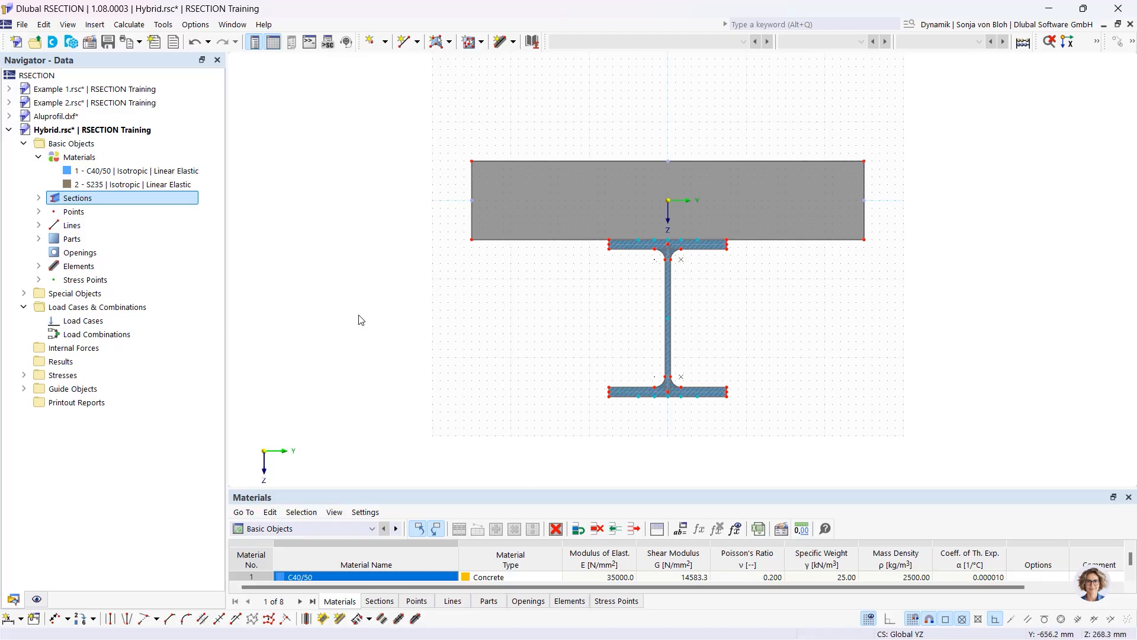
Create load case LC1 named 'M'
right_click(96, 321)
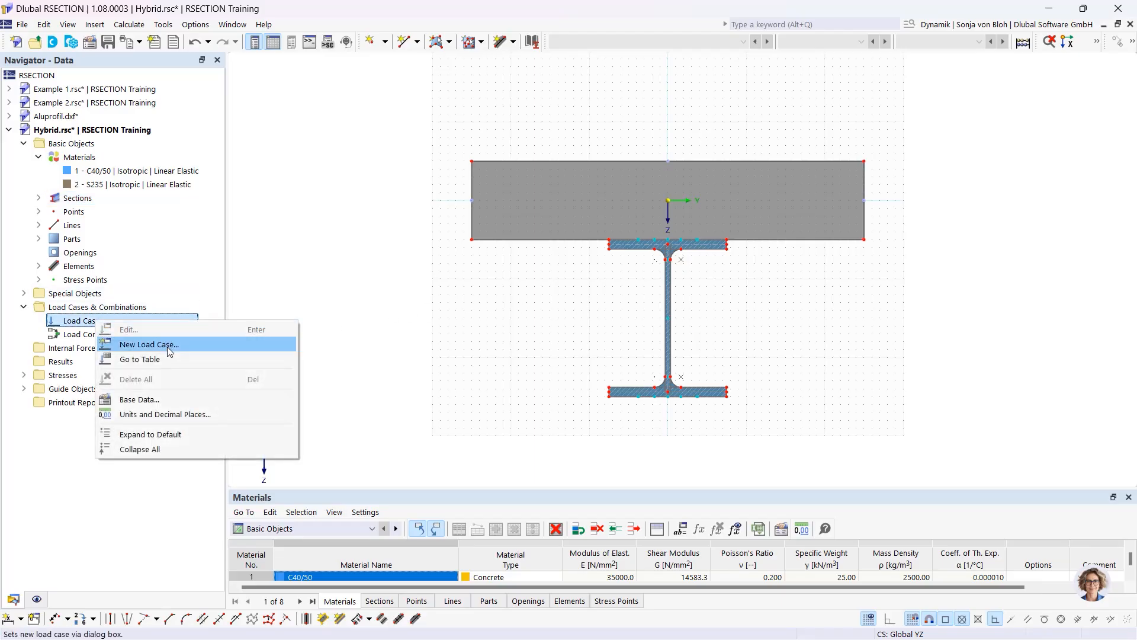
click(149, 345)
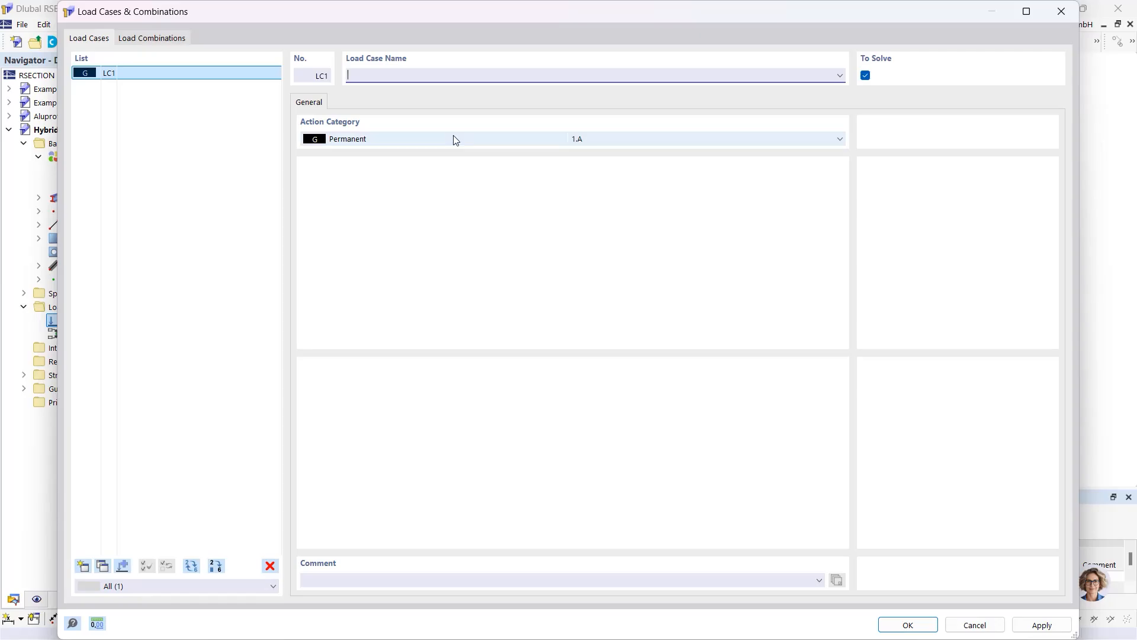
text(M)
click(898, 626)
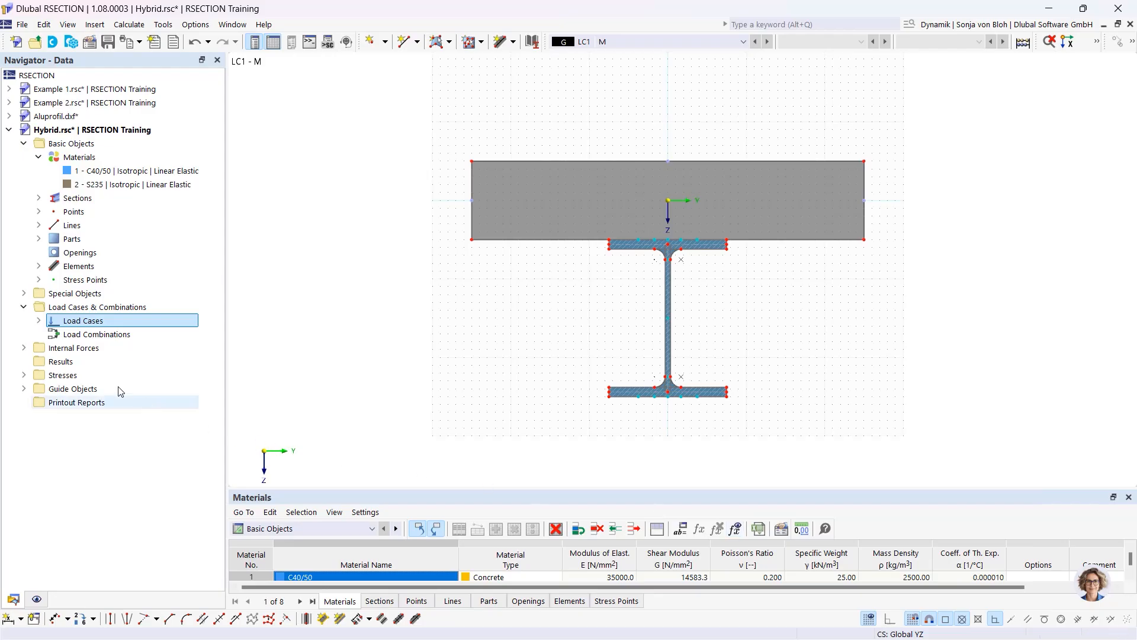
Apply internal forces with bending moment My = 100 kNm to LC1 - M
click(24, 348)
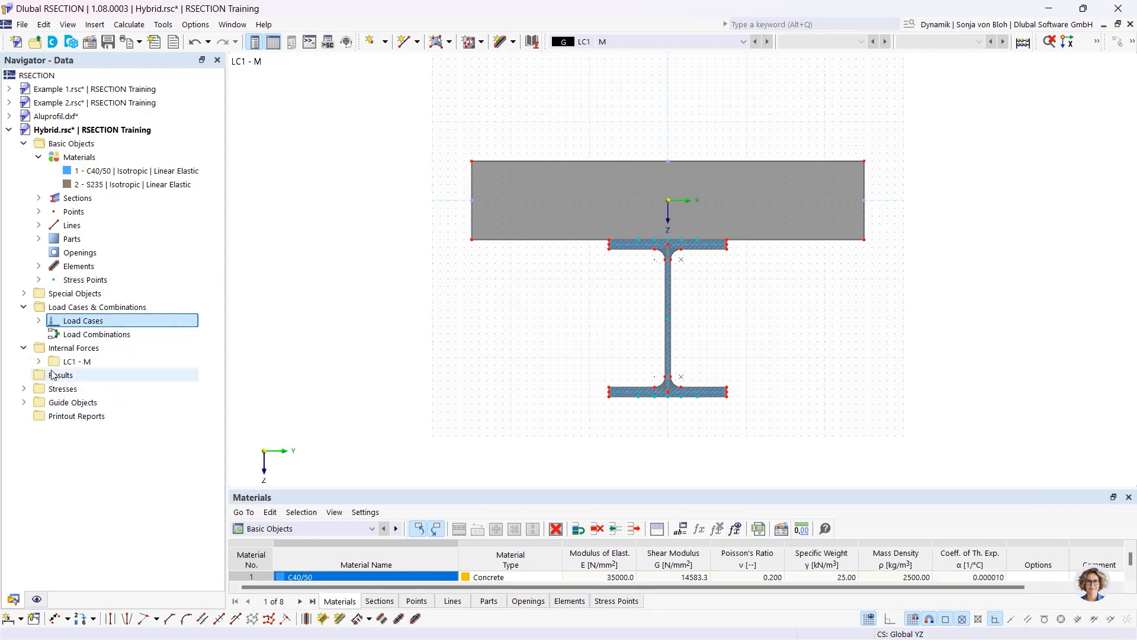
click(38, 361)
double_click(94, 375)
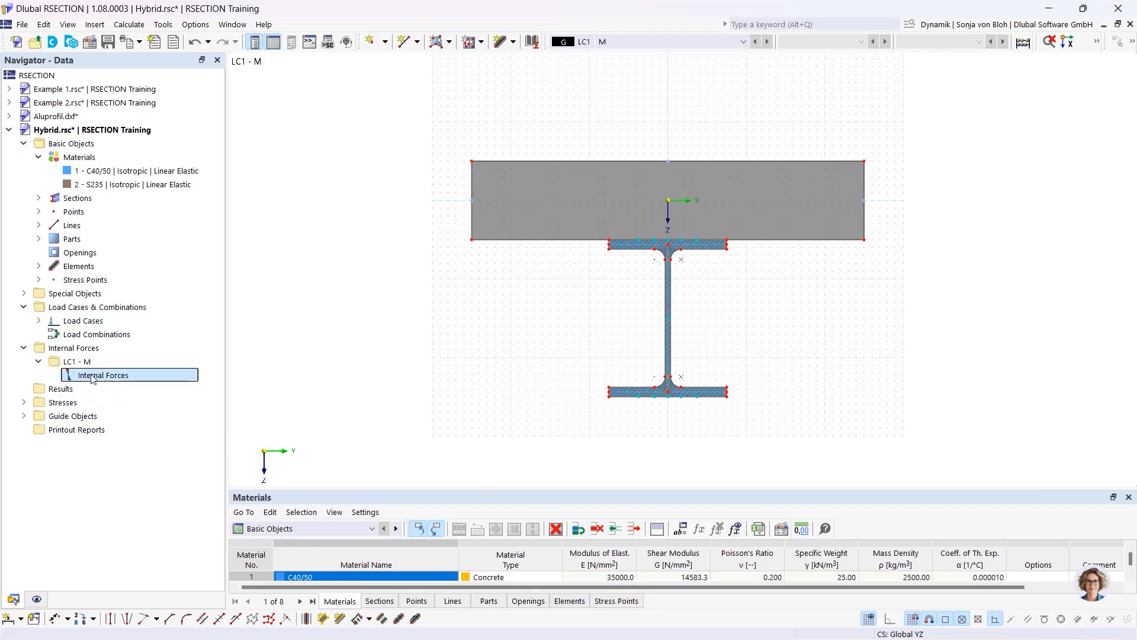
double_click(511, 389)
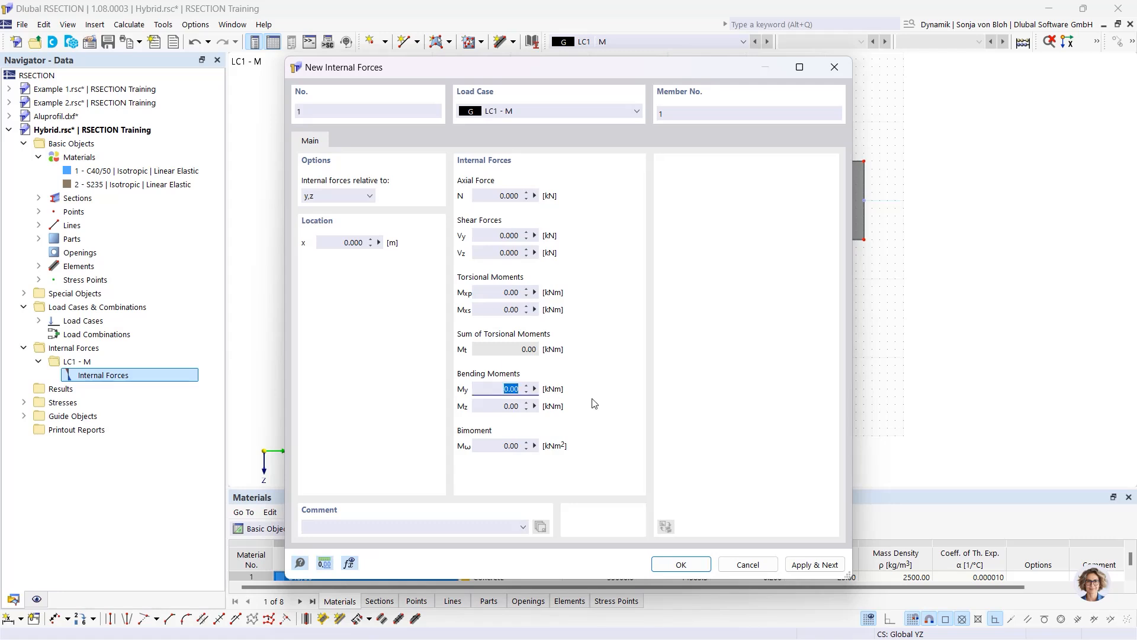
text(100)
click(681, 564)
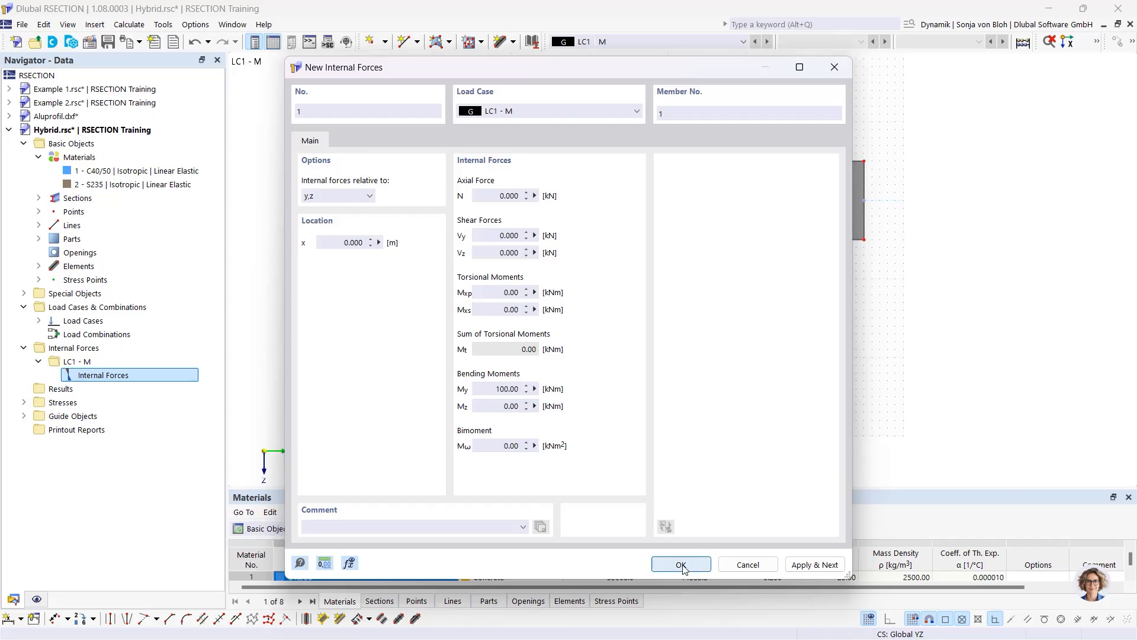
Calculate, show σx,tot stresses (−1.947 to 21.297 N/mm²), and save Hybrid.rsc
click(129, 25)
click(137, 42)
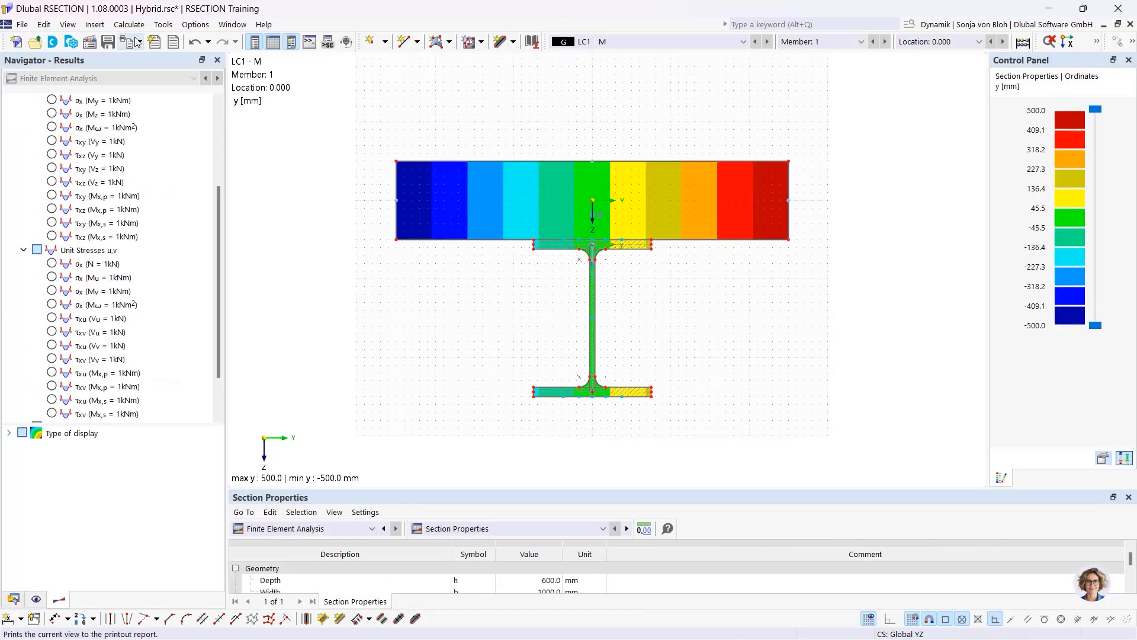
scroll(218, 301, down, 3)
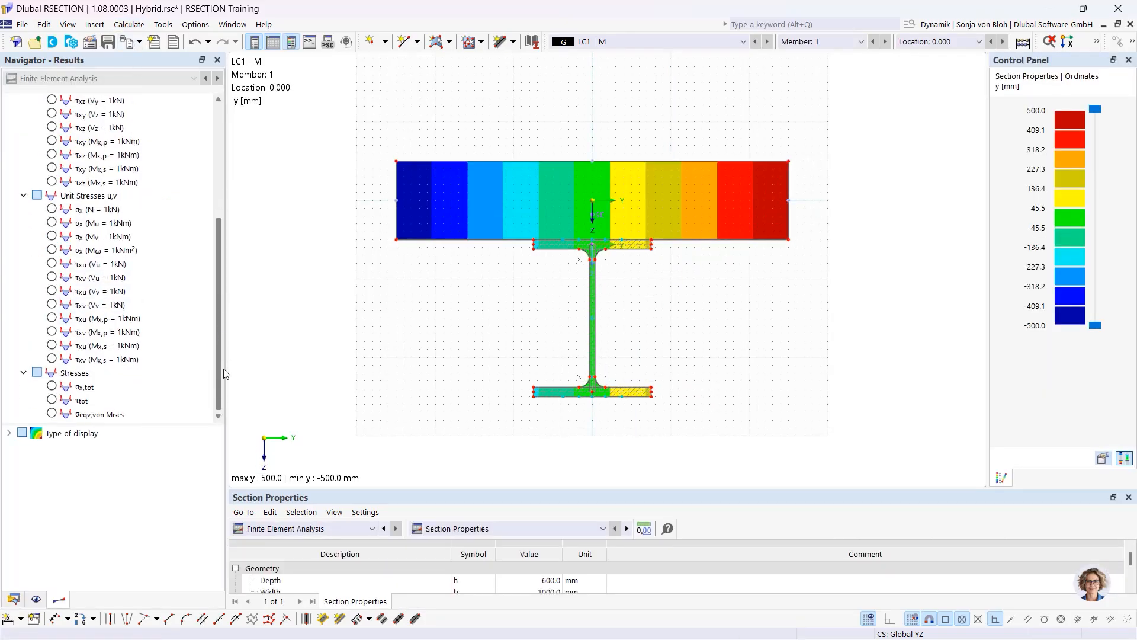
click(52, 386)
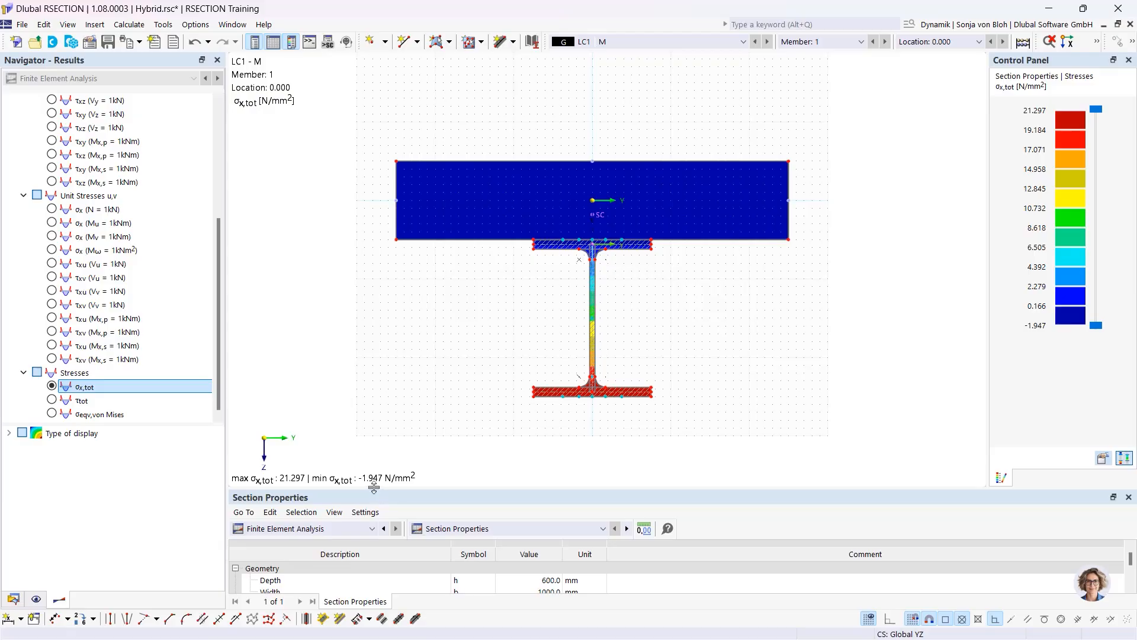
mouse_move(374, 487)
mouse_down()
mouse_move(373, 379)
mouse_move(374, 397)
mouse_up()
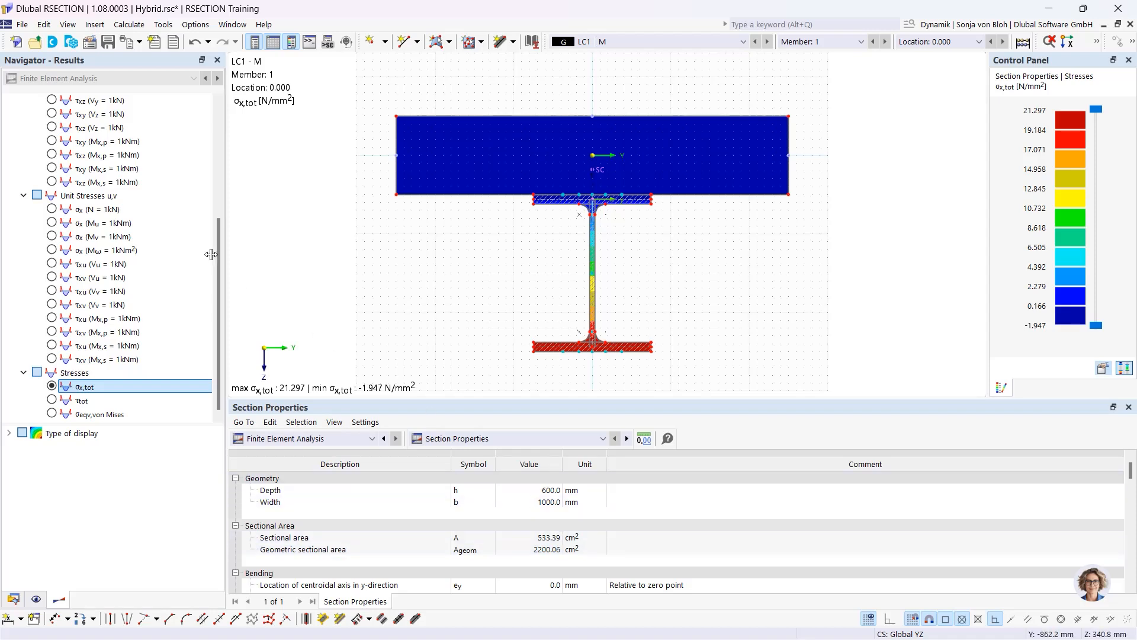
click(108, 43)
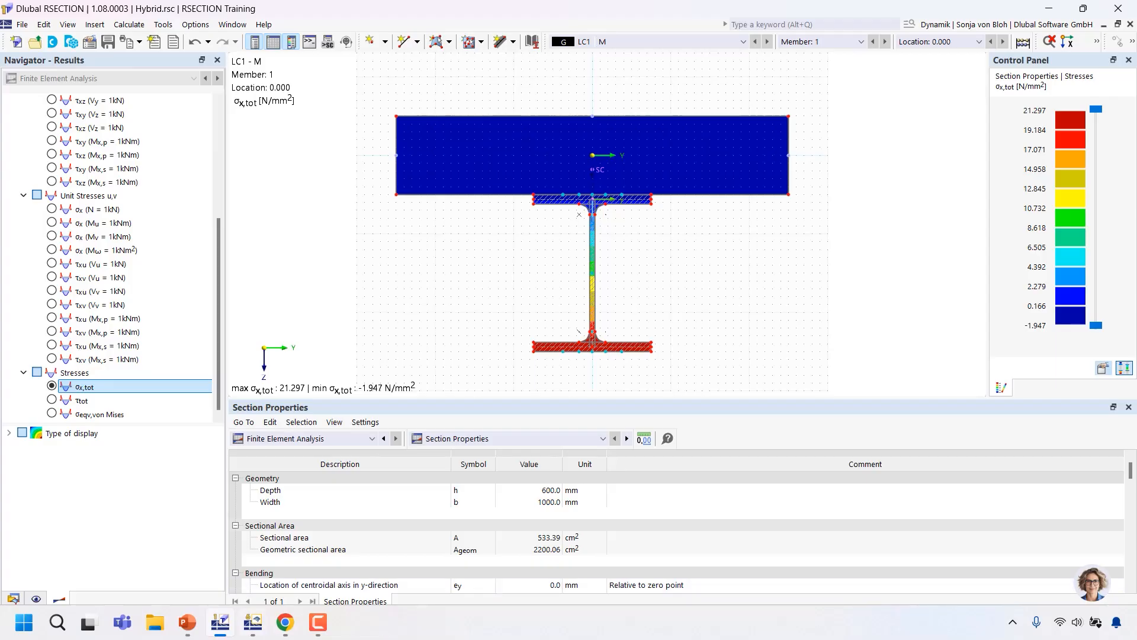
Switch to the empty Hybrid.rf6 model in RFEM
click(254, 624)
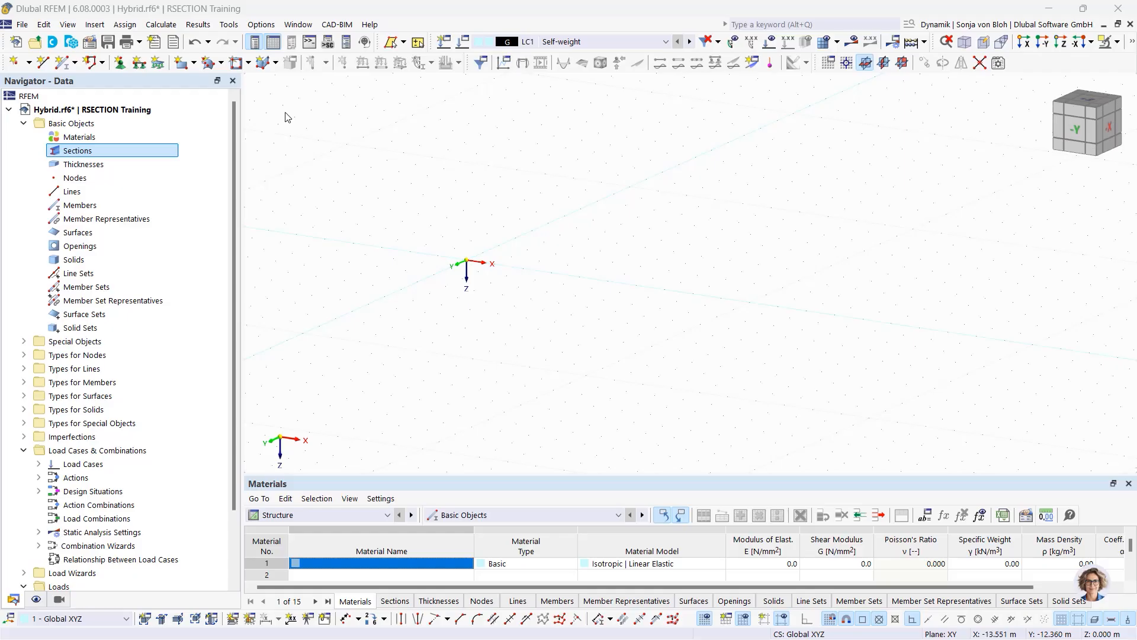
Import the RSECTION Hybrid model as section 1, bringing C40/50 and S235 materials
right_click(81, 152)
click(152, 175)
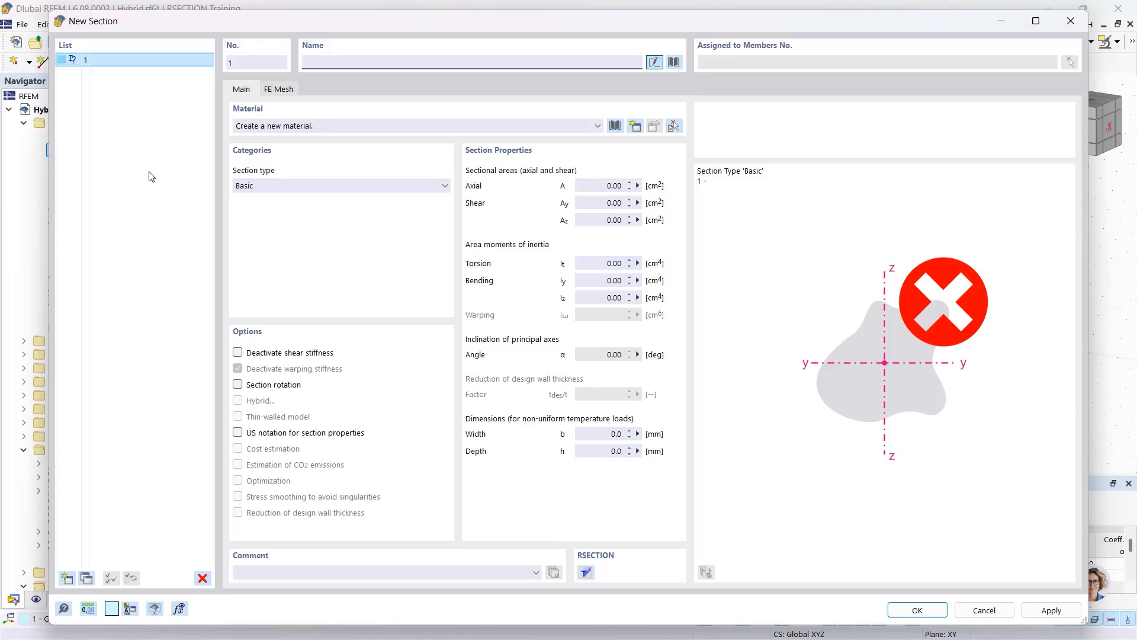
click(674, 62)
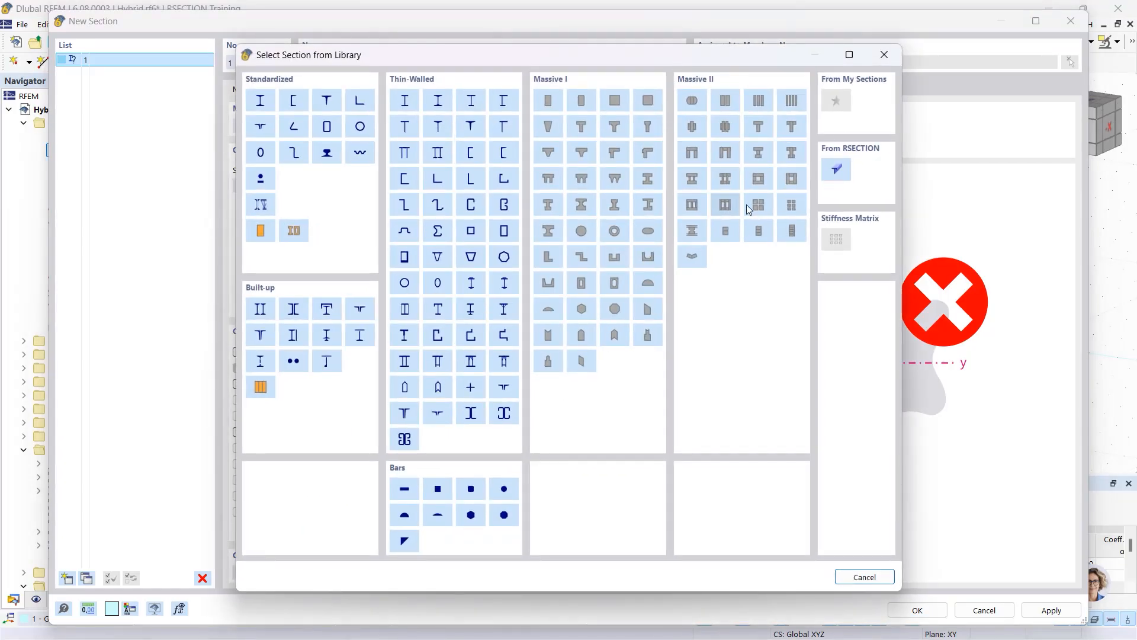
click(832, 171)
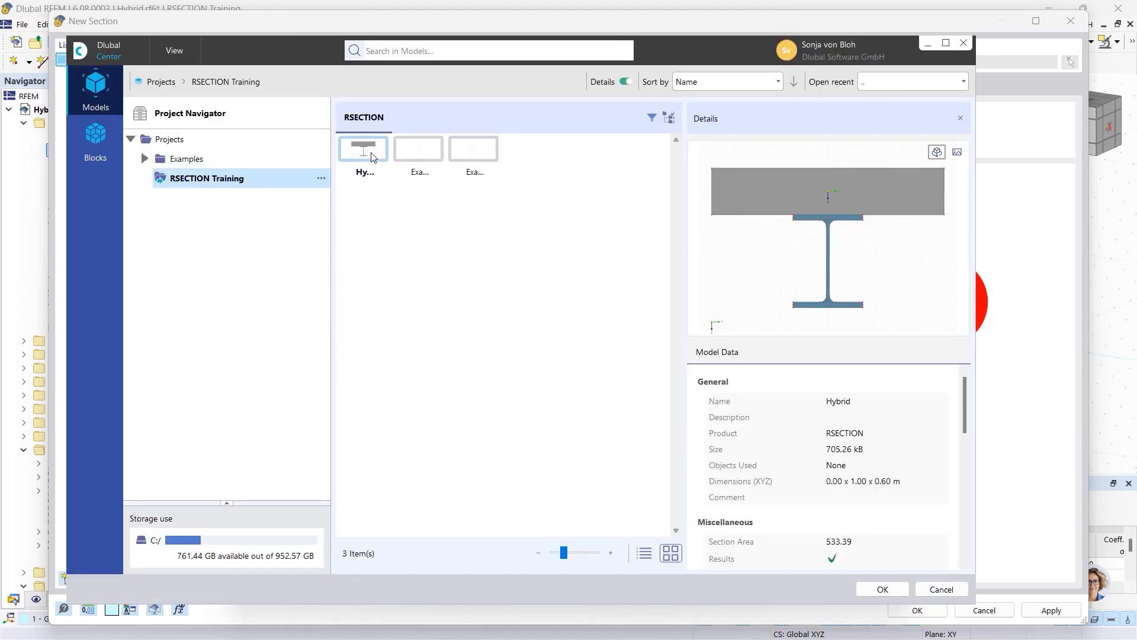
click(881, 587)
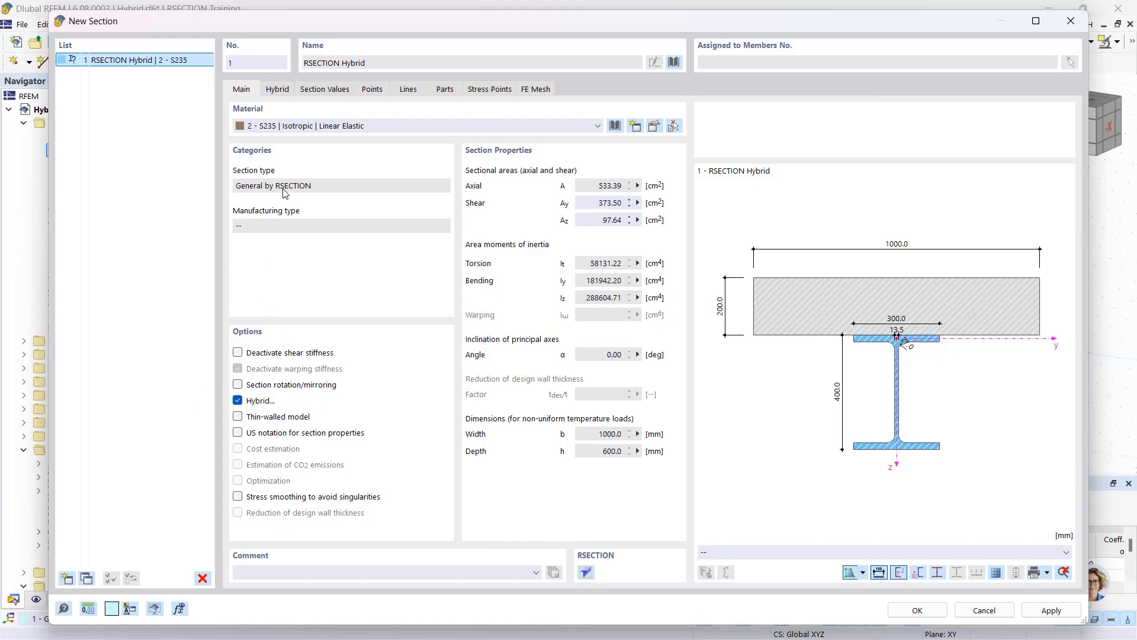
click(282, 92)
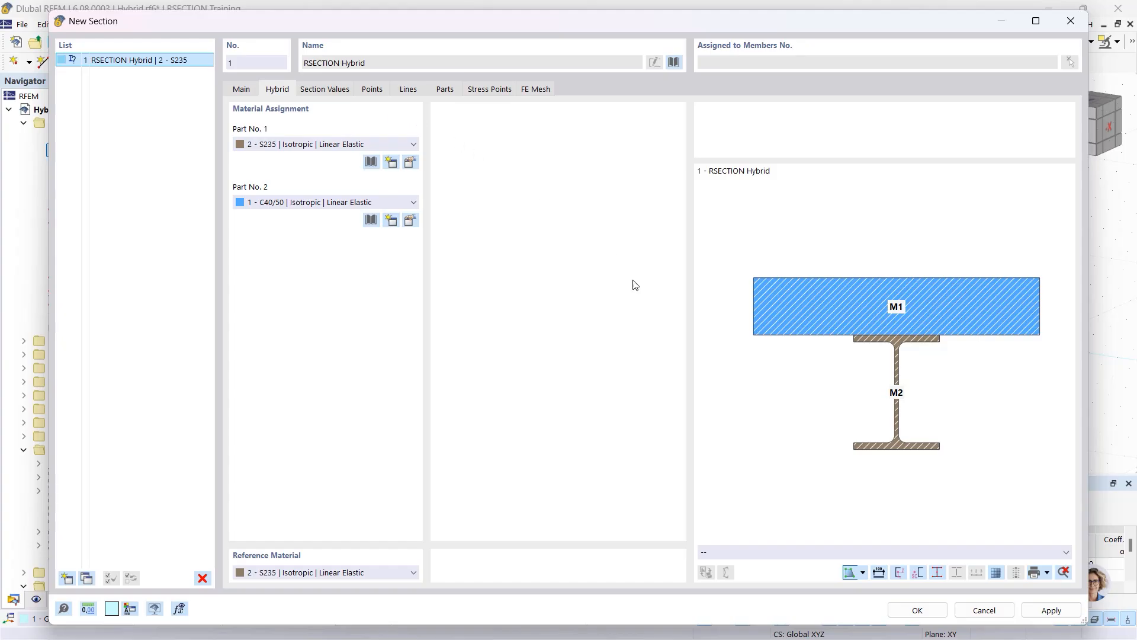
click(919, 611)
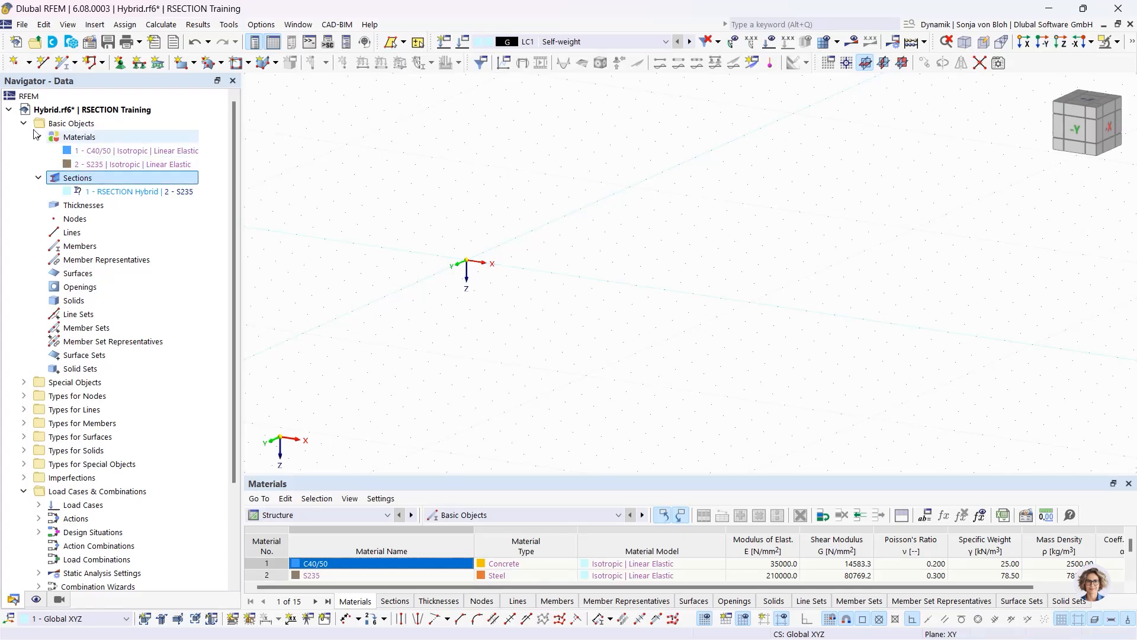
Draw a beam member with the RSECTION Hybrid section from the origin to a second node
click(65, 64)
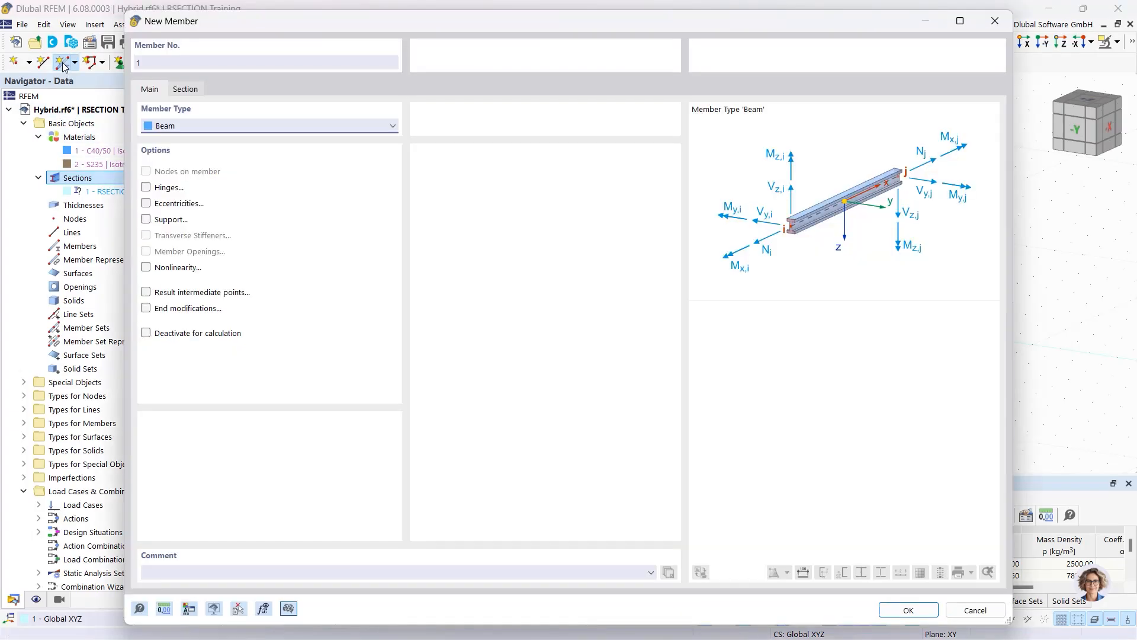
click(185, 89)
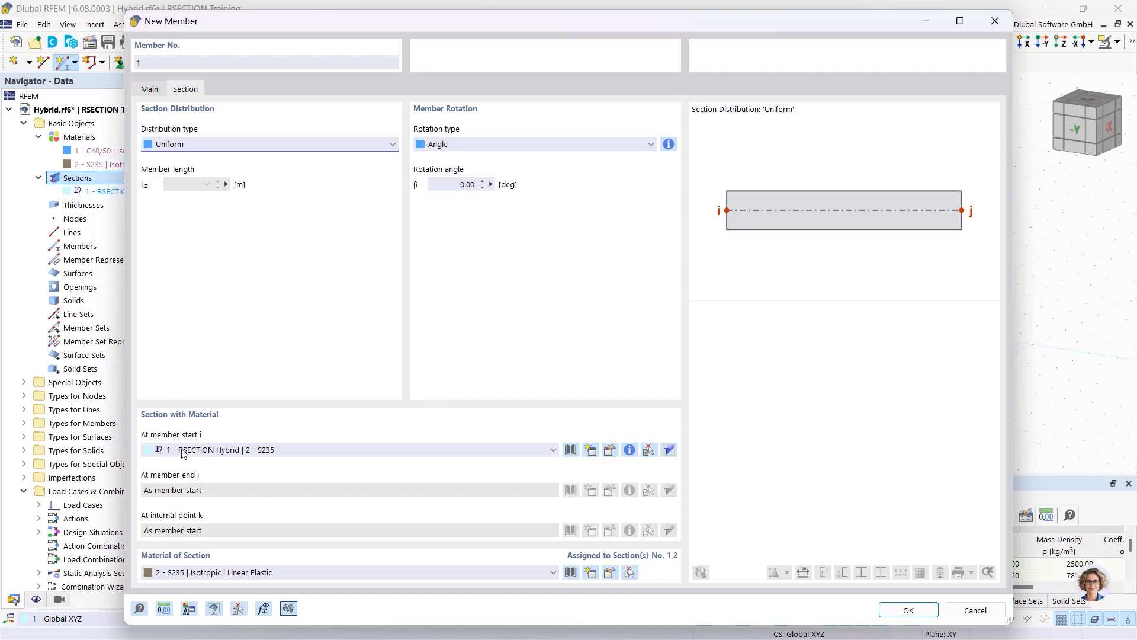
click(890, 612)
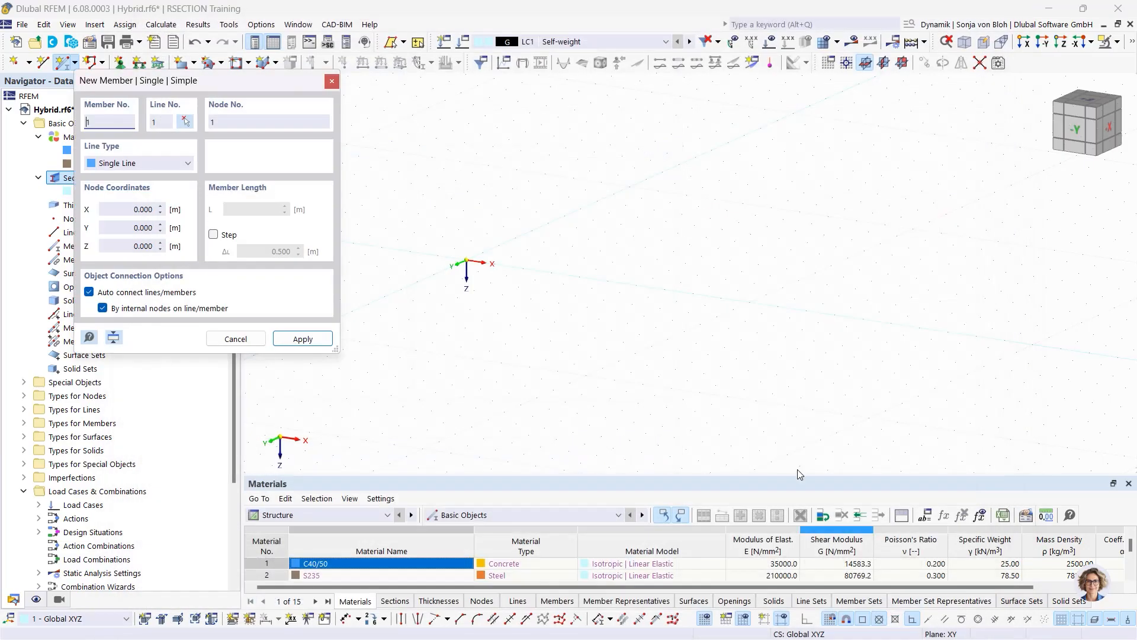
click(466, 261)
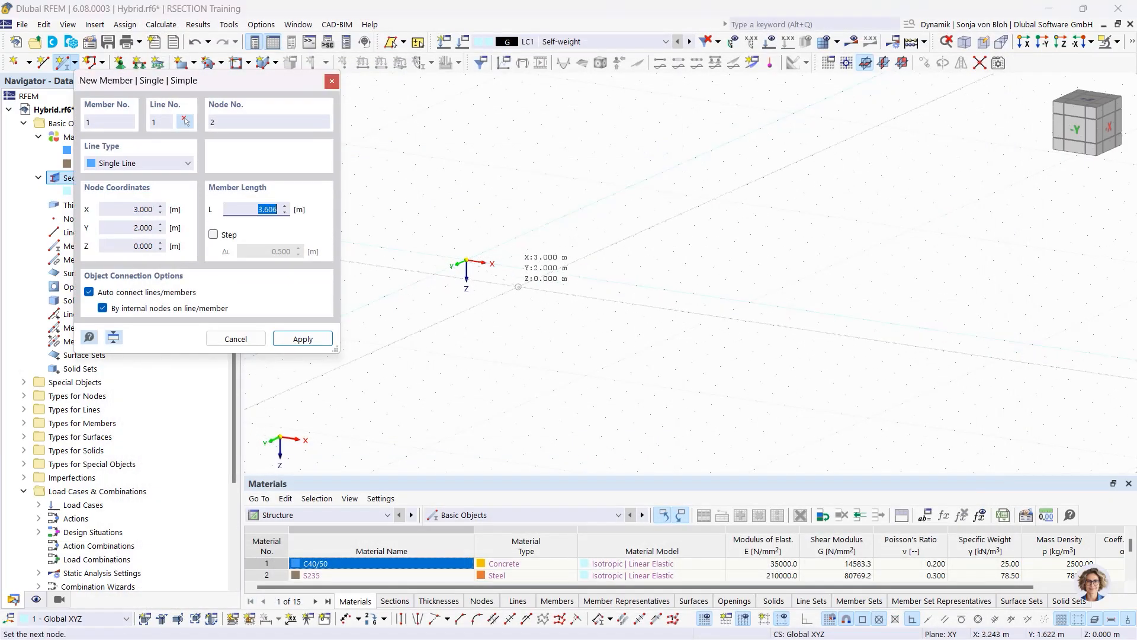
click(582, 273)
key(Escape)
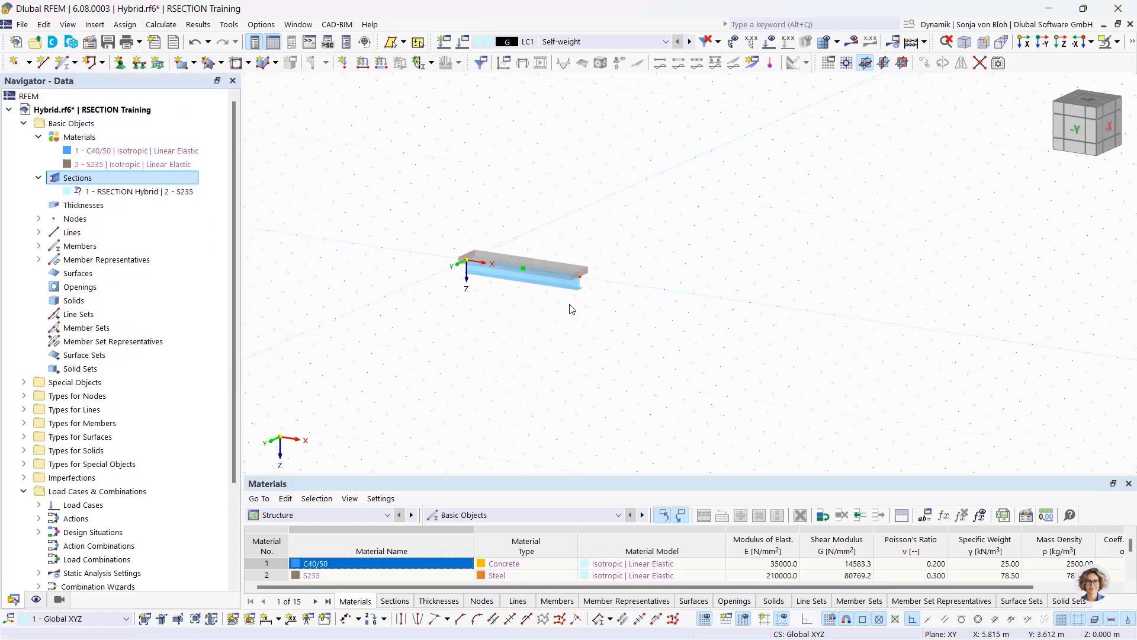
scroll(572, 305, up, 5)
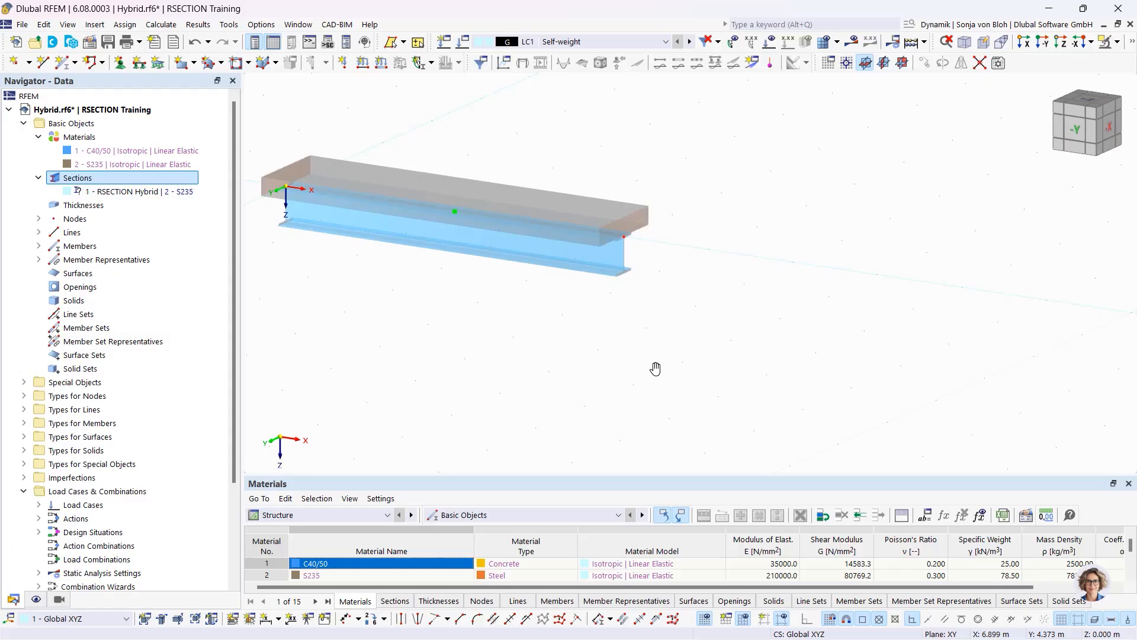
Start the PowerPoint slide show from the current slide and advance to slide 5
mouse_move(315, 634)
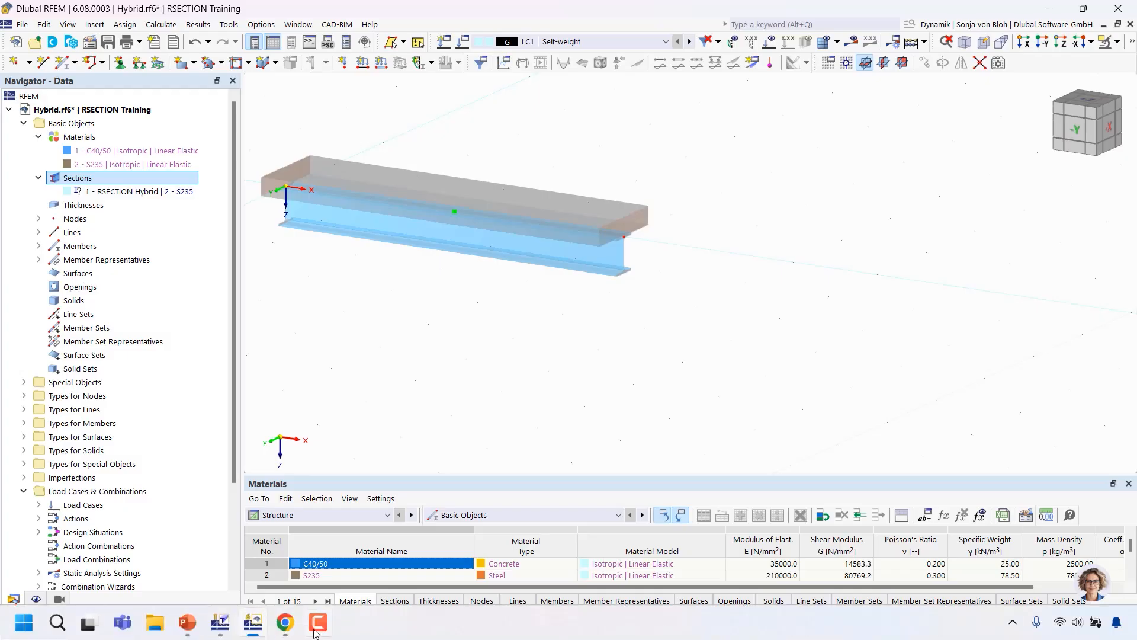
click(190, 628)
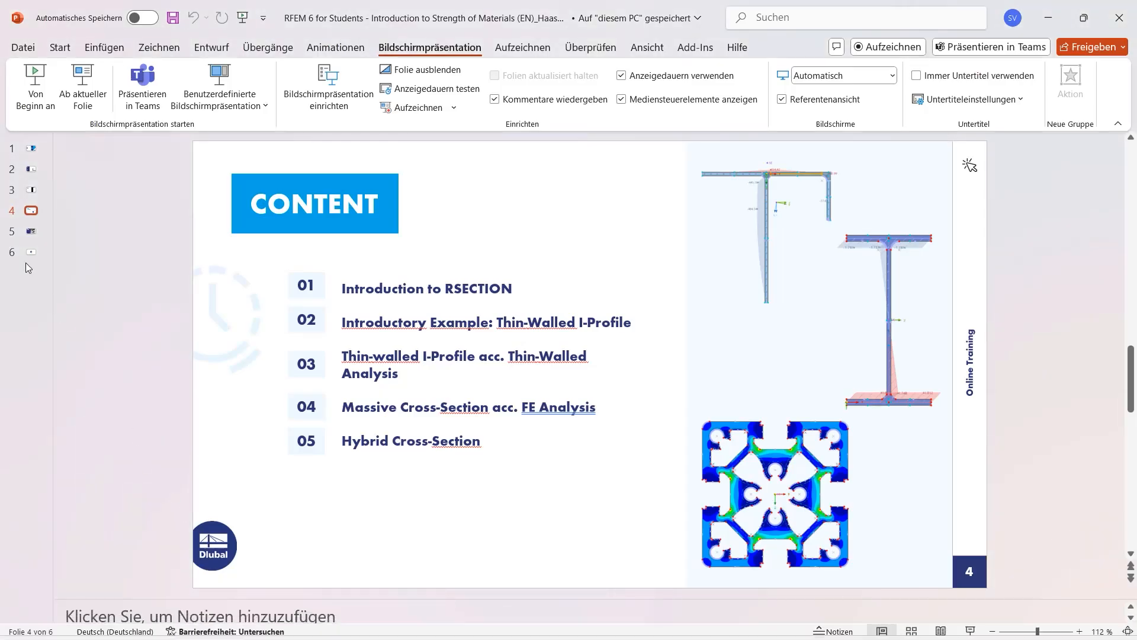
click(83, 80)
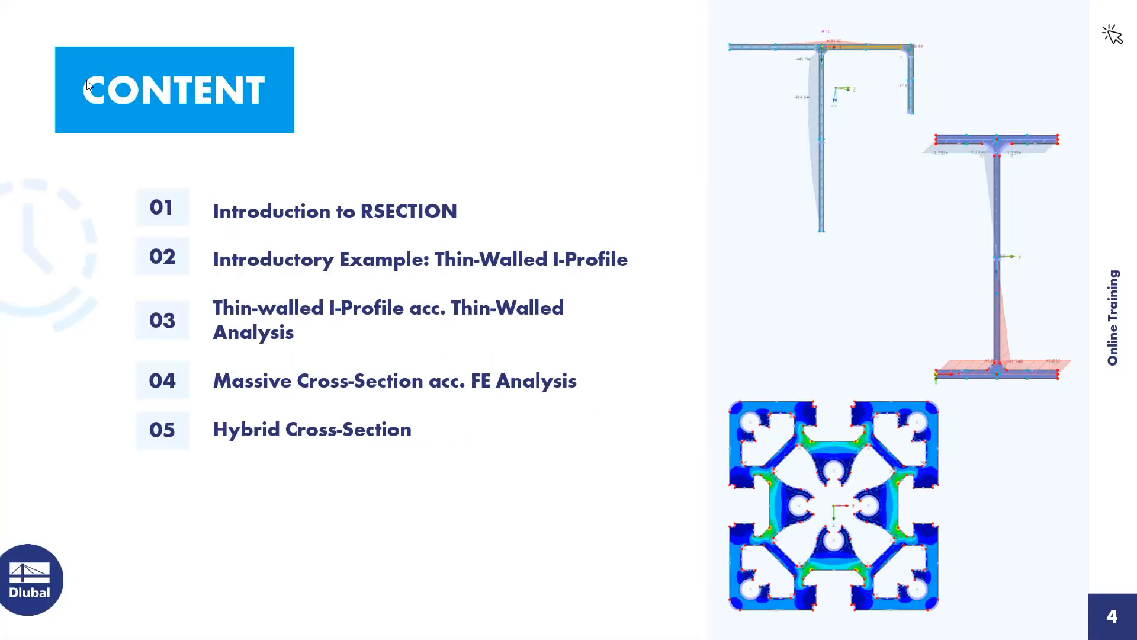
click(348, 245)
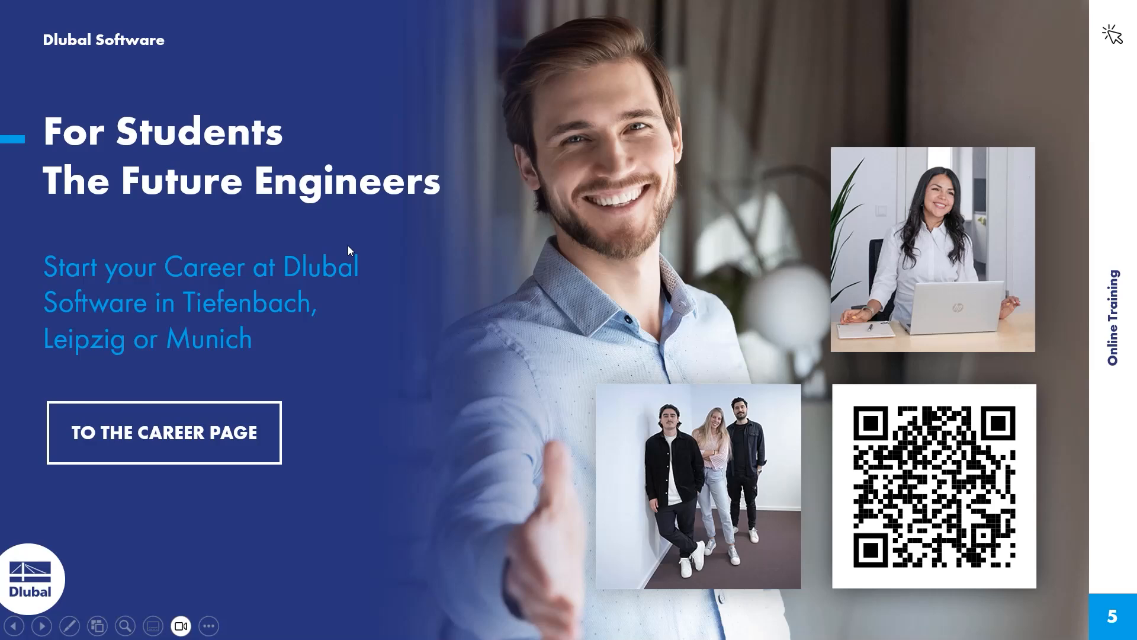